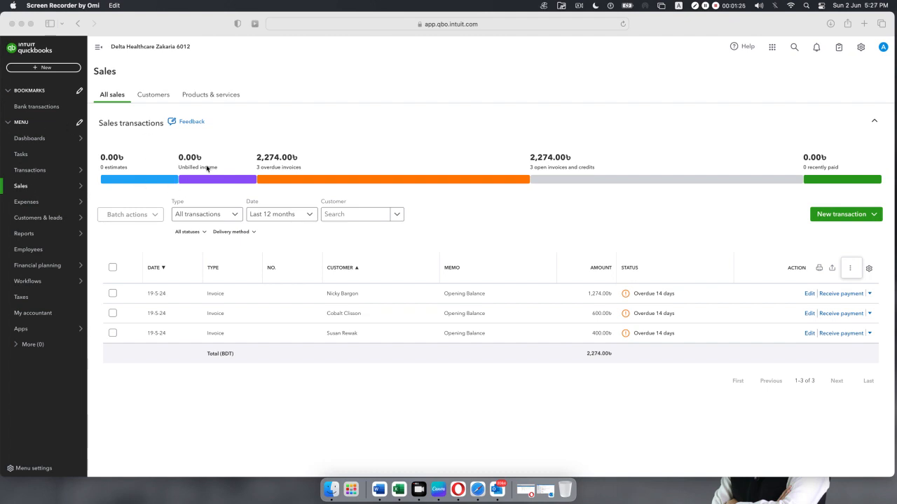
Start a new invoice in QuickBooks and choose its customer.
{"action": "left_click", "coordinate": [42, 69]}
{"action": "left_click", "coordinate": [42, 70]}
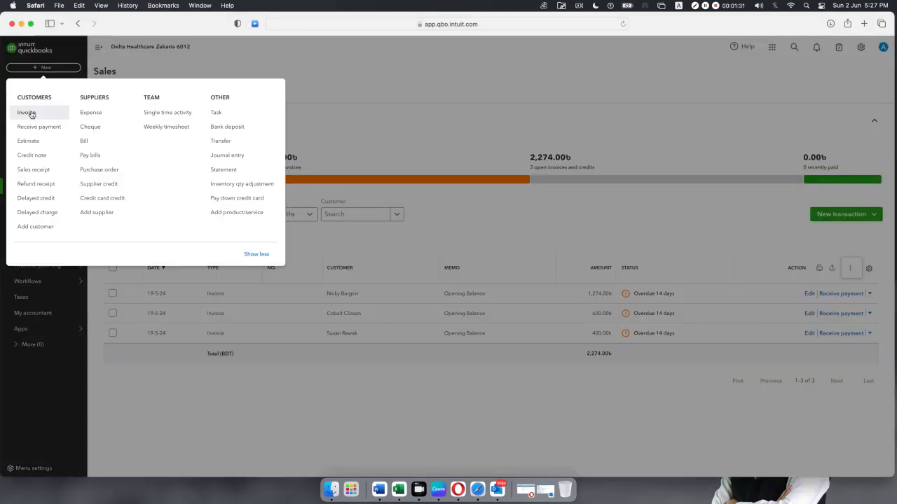
{"action": "left_click", "coordinate": [482, 220]}
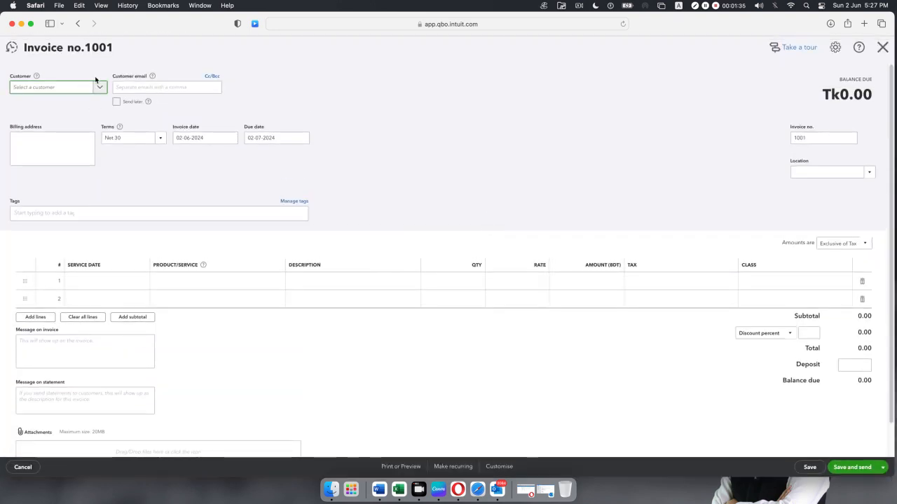
{"action": "left_click", "coordinate": [101, 88]}
{"action": "scroll", "coordinate": [67, 133], "scroll_direction": "down", "scroll_amount": 2}
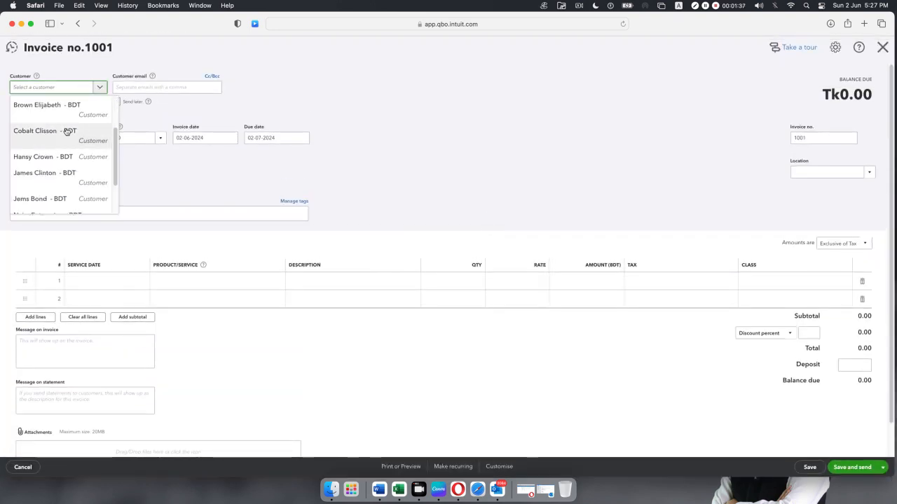
{"action": "scroll", "coordinate": [67, 133], "scroll_direction": "down", "scroll_amount": 2}
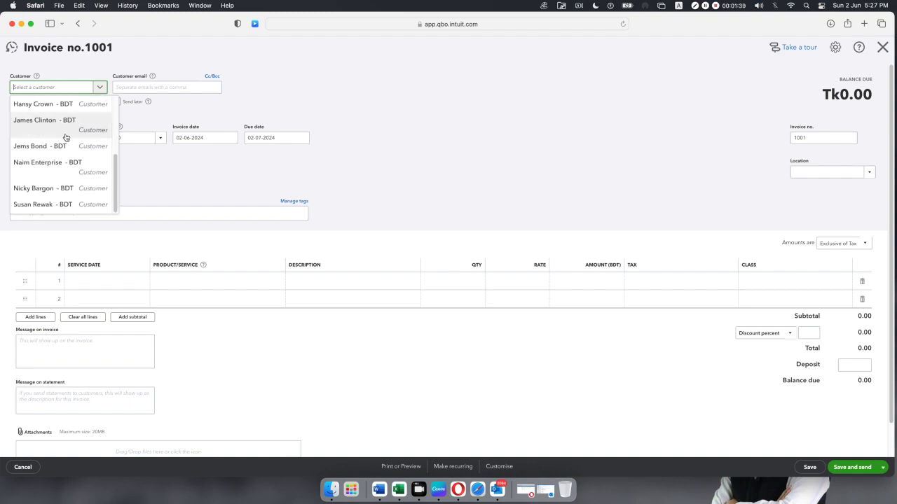
{"action": "left_click", "coordinate": [54, 147]}
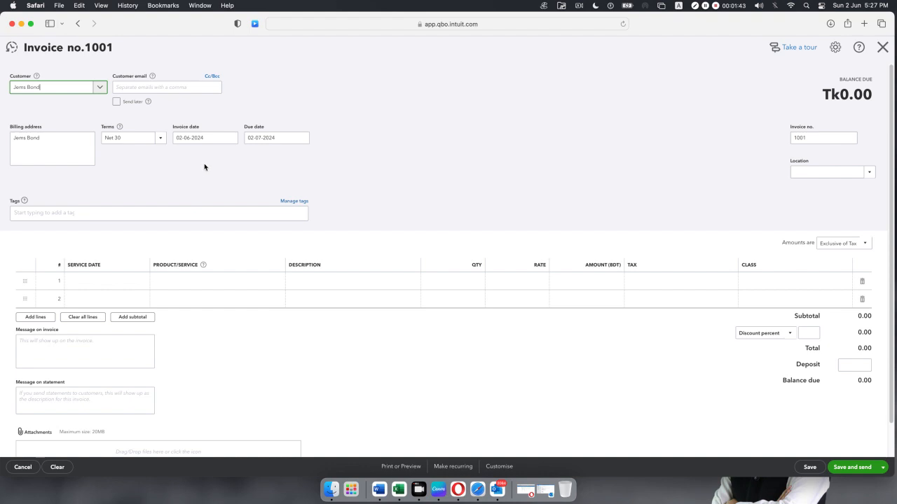
Set the invoice date to 1 May 2024, keeping the 31-05-2024 due date.
{"action": "left_click", "coordinate": [230, 137]}
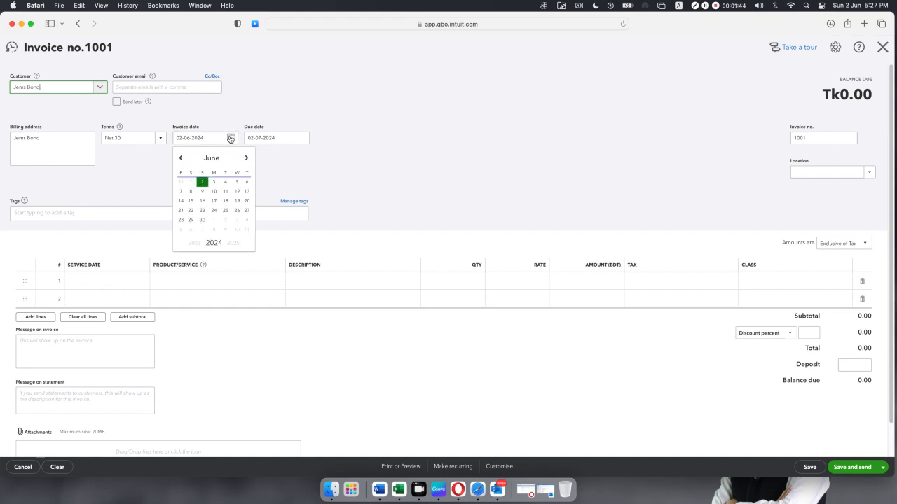
{"action": "left_click", "coordinate": [181, 158]}
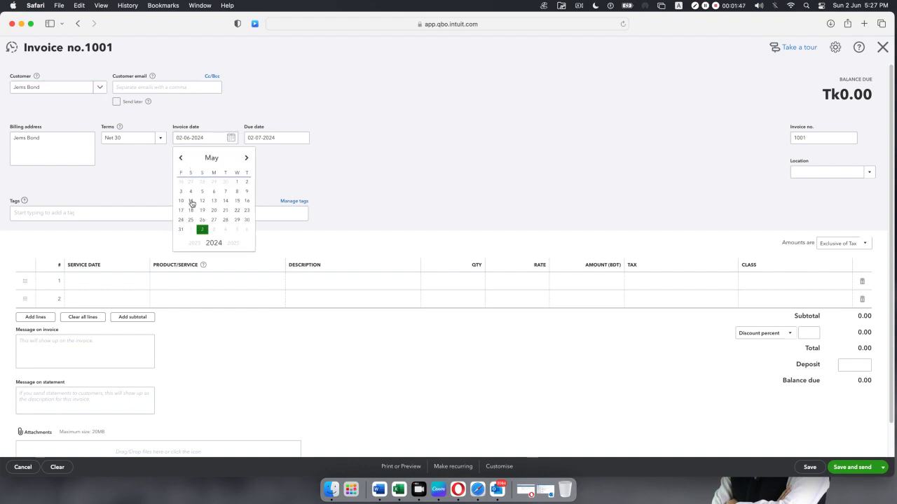
{"action": "left_click", "coordinate": [237, 183]}
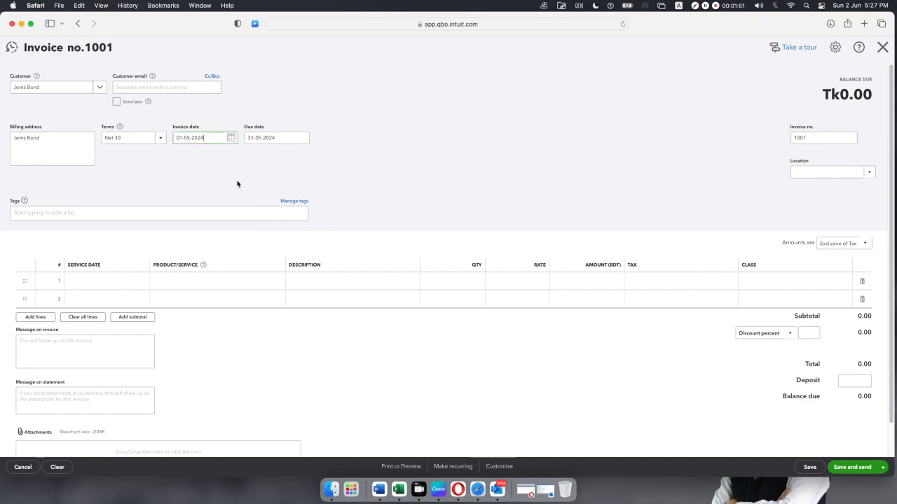
{"action": "left_click", "coordinate": [277, 139]}
{"action": "left_click", "coordinate": [278, 140]}
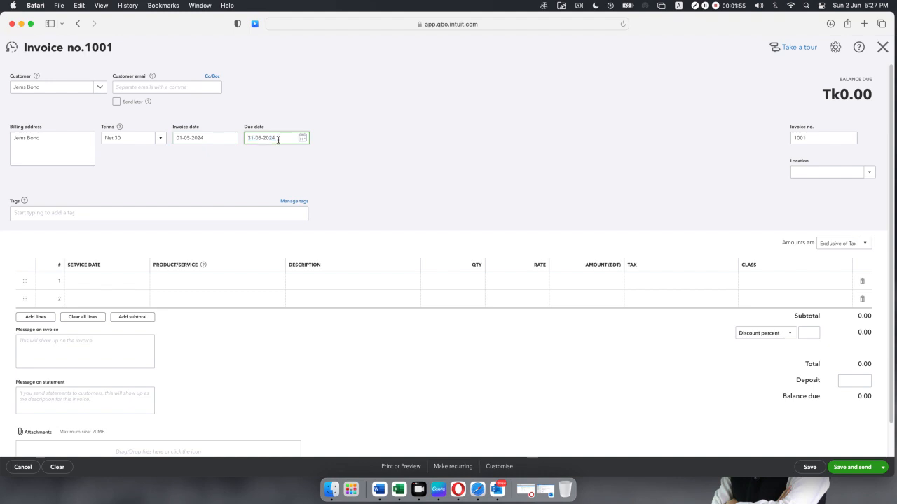
{"action": "left_click_drag", "start_coordinate": [276, 138], "coordinate": [241, 139]}
{"action": "left_click", "coordinate": [403, 183]}
Browse the Product/Service list for line 1 without choosing an item, then close the invoice.
{"action": "left_click", "coordinate": [120, 288]}
{"action": "left_click", "coordinate": [273, 282]}
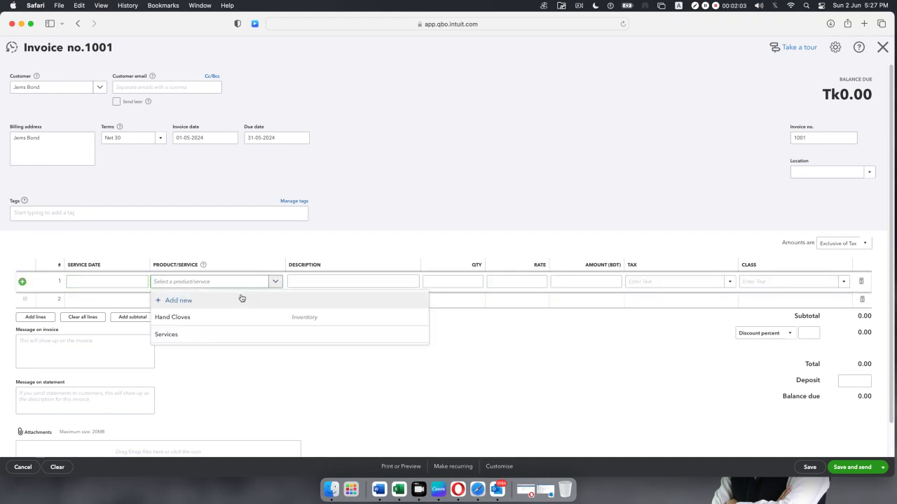
{"action": "left_click", "coordinate": [354, 235]}
{"action": "left_click", "coordinate": [197, 279]}
{"action": "left_click", "coordinate": [272, 282]}
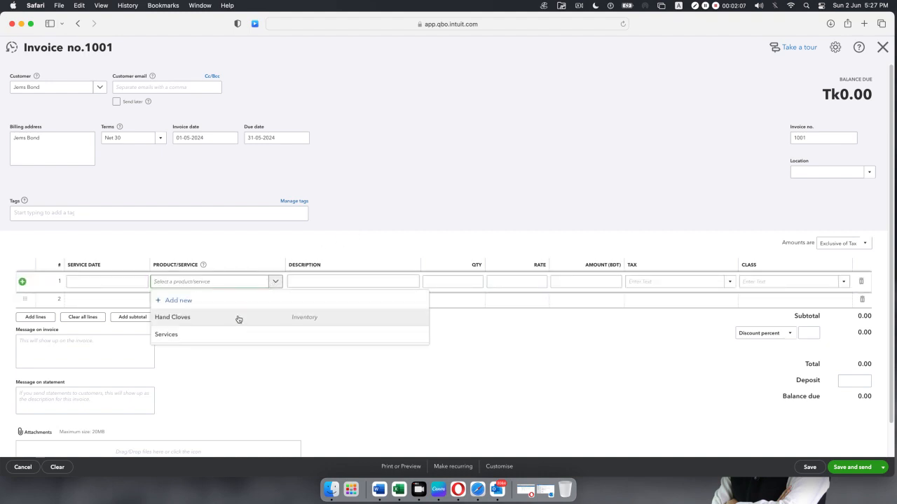
{"action": "left_click", "coordinate": [364, 231]}
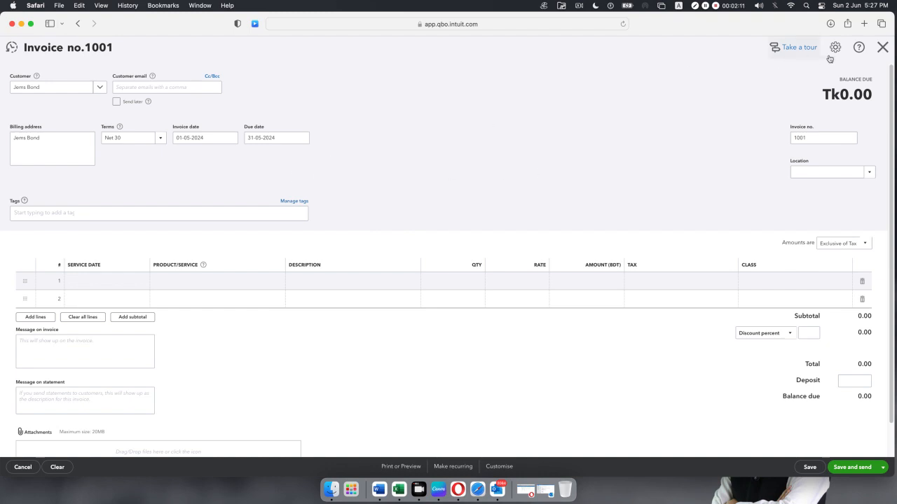
{"action": "left_click", "coordinate": [882, 48]}
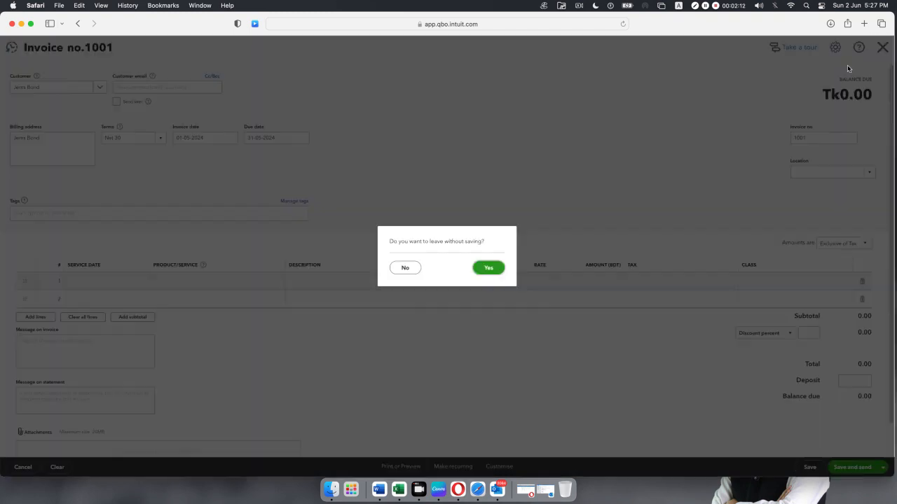
Discard the unsaved invoice and go to the Products & services list.
{"action": "left_click", "coordinate": [489, 269]}
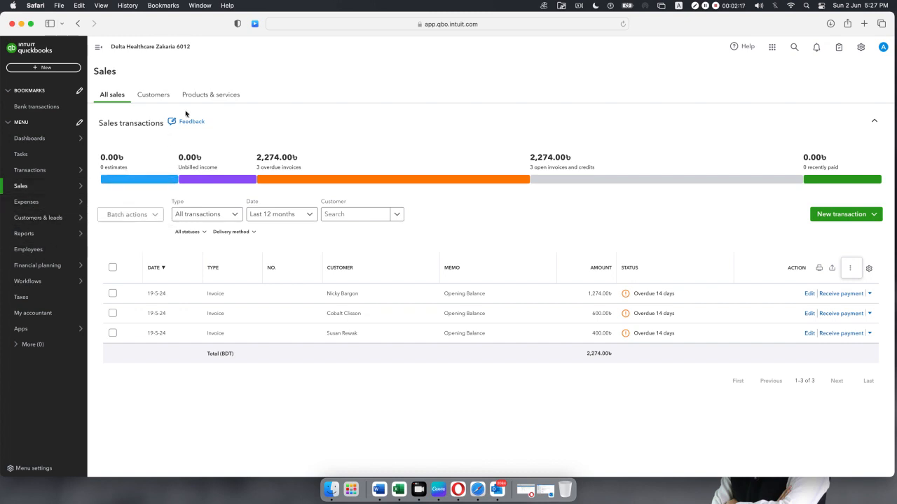
{"action": "left_click", "coordinate": [212, 97]}
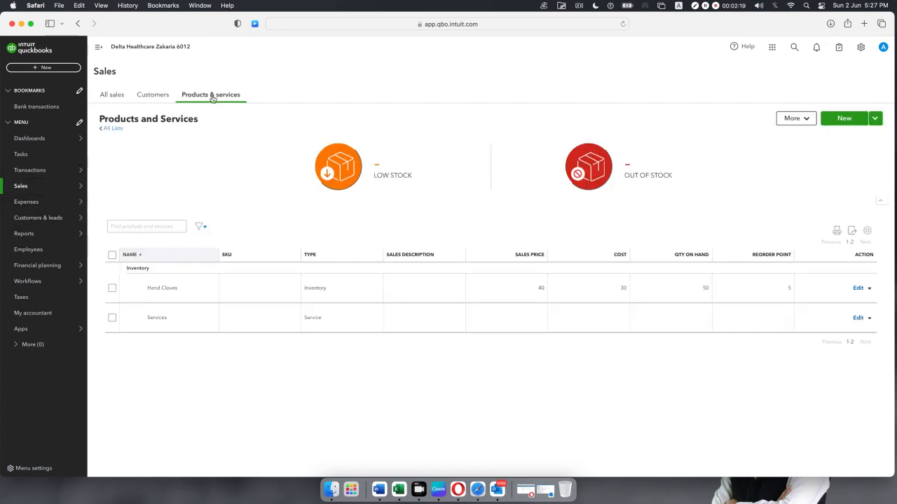
{"action": "left_click", "coordinate": [159, 98]}
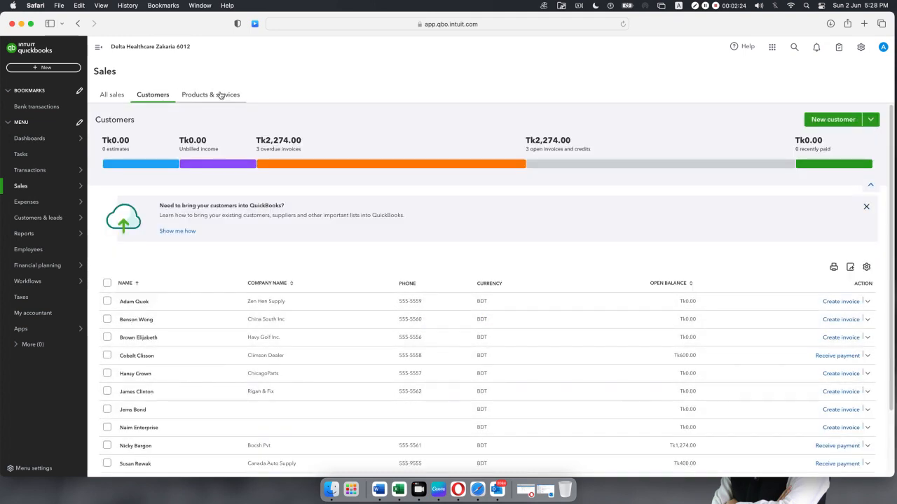
{"action": "left_click", "coordinate": [220, 94]}
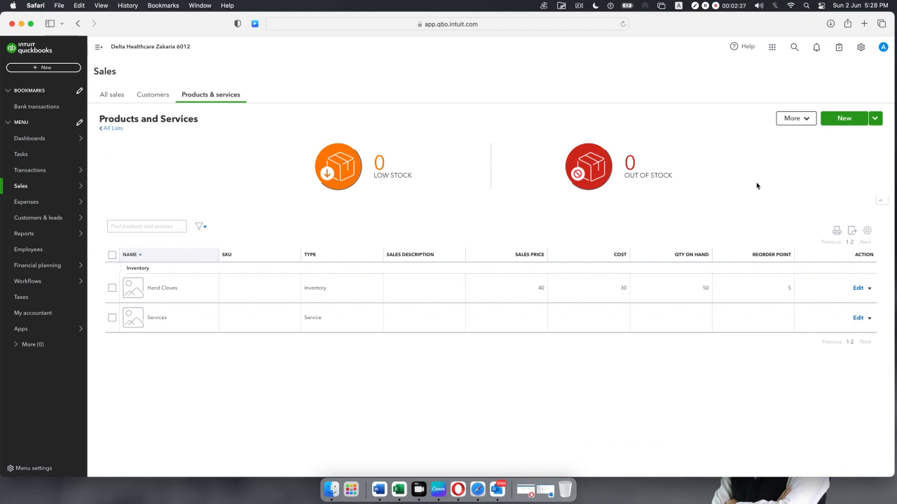
Open the Import products and services upload step, then minimize Safari to the desktop.
{"action": "left_click", "coordinate": [875, 118]}
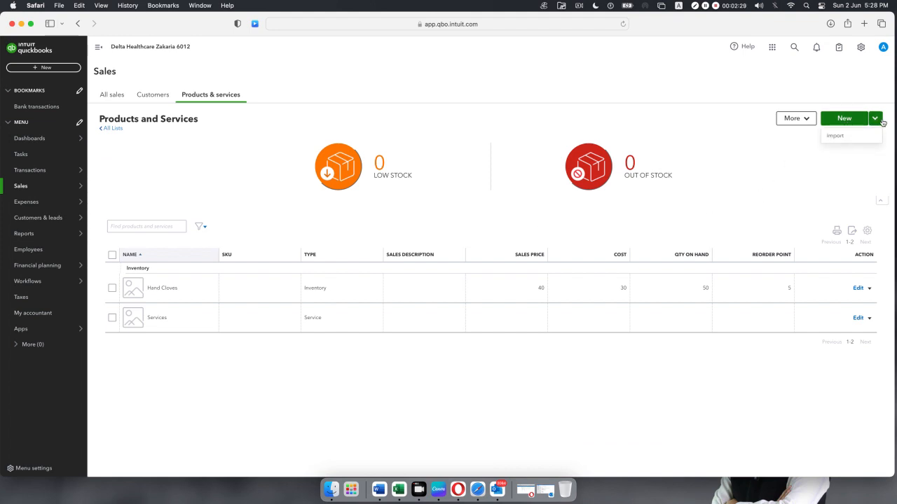
{"action": "scroll", "coordinate": [860, 138], "scroll_direction": "down", "scroll_amount": 2}
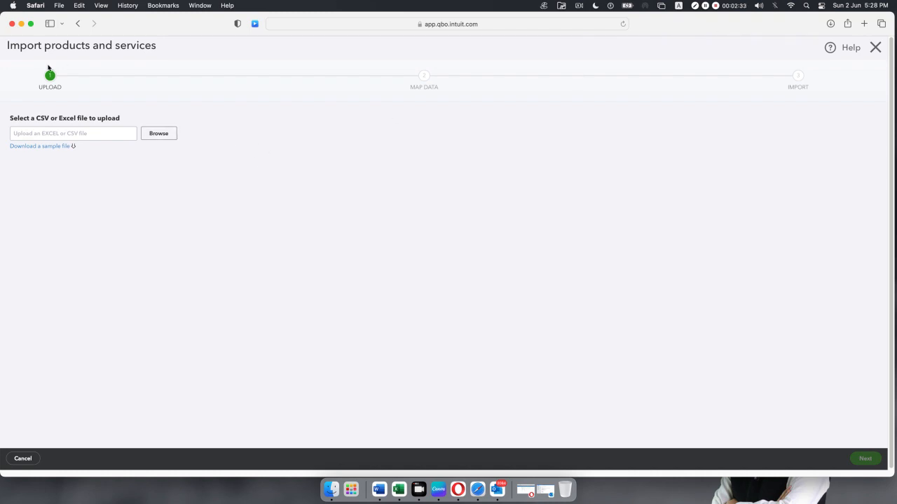
{"action": "left_click", "coordinate": [21, 23]}
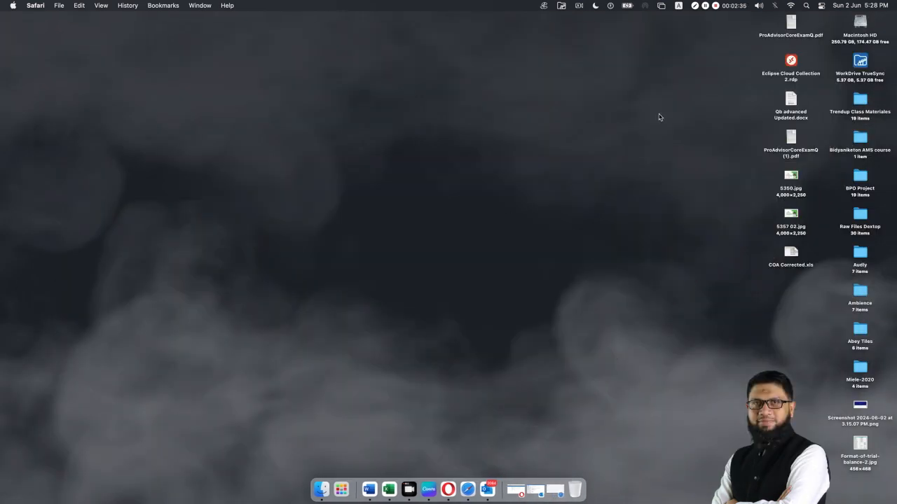
Copy Delta Healthcare- Products & Service list.csv from Trendup Class Materiales > Class 02 QB-02 > Assignment Doc to the desktop.
{"action": "left_click", "coordinate": [865, 95]}
{"action": "double_click", "coordinate": [865, 100]}
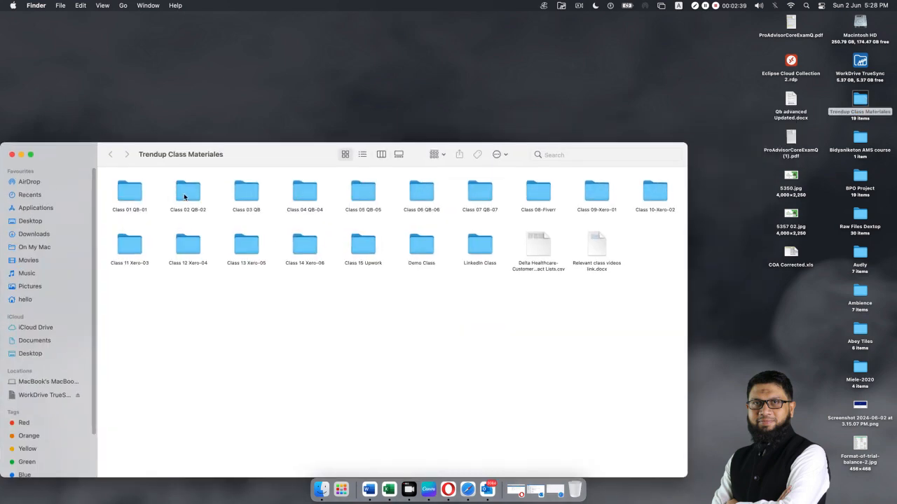
{"action": "double_click", "coordinate": [184, 193]}
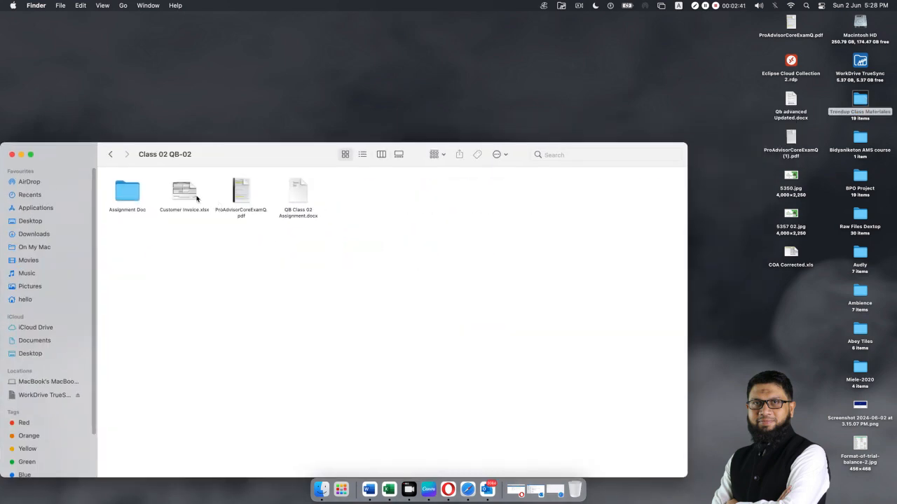
{"action": "double_click", "coordinate": [134, 200]}
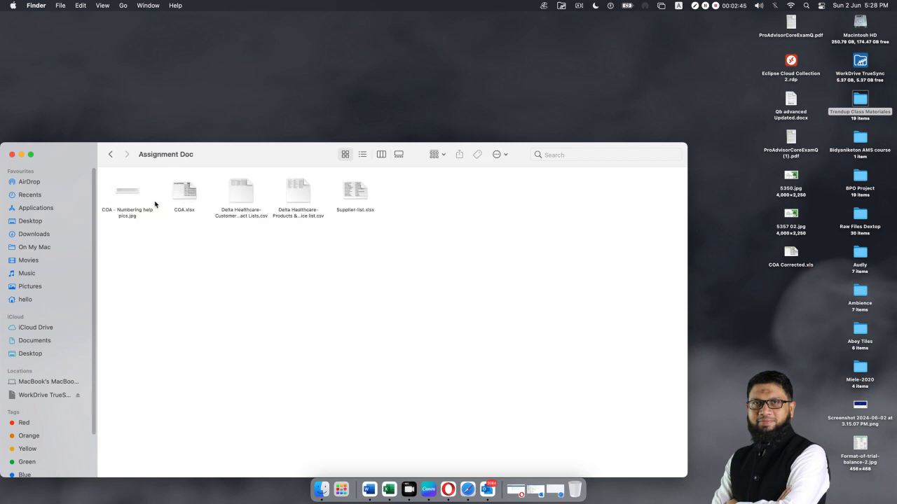
{"action": "left_click", "coordinate": [300, 192]}
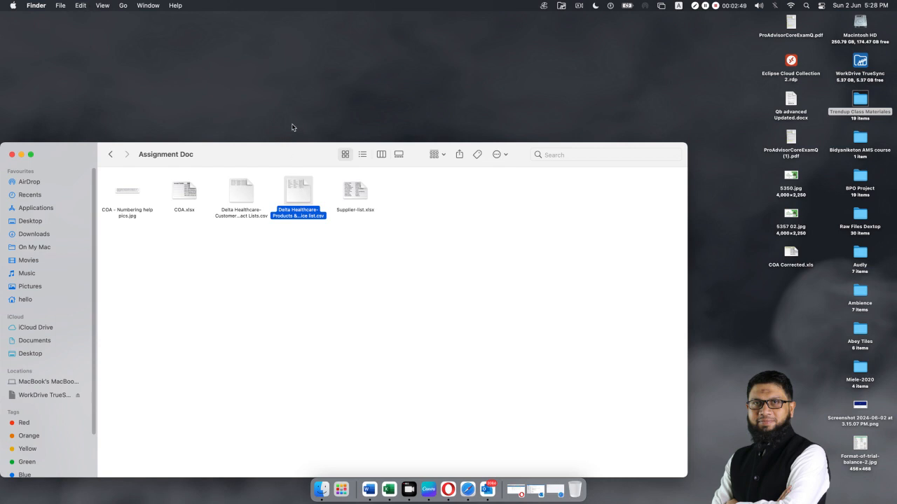
{"action": "left_click", "coordinate": [293, 99]}
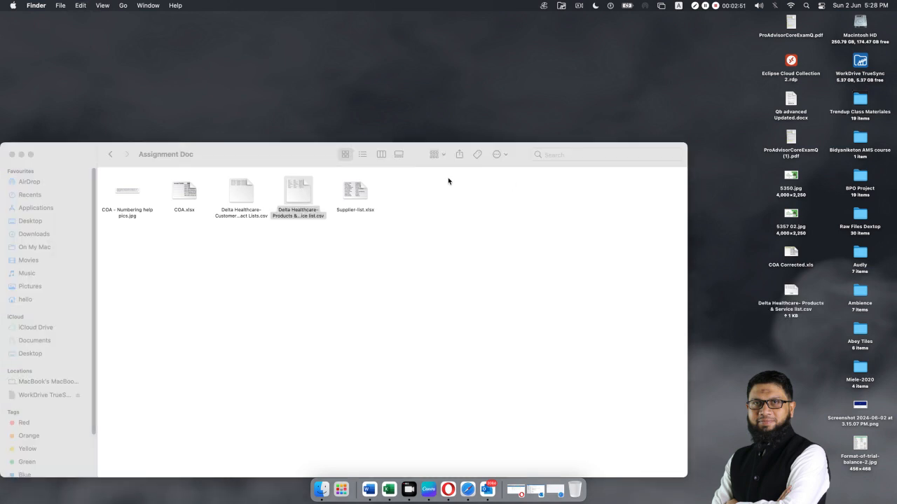
{"action": "left_click", "coordinate": [12, 154]}
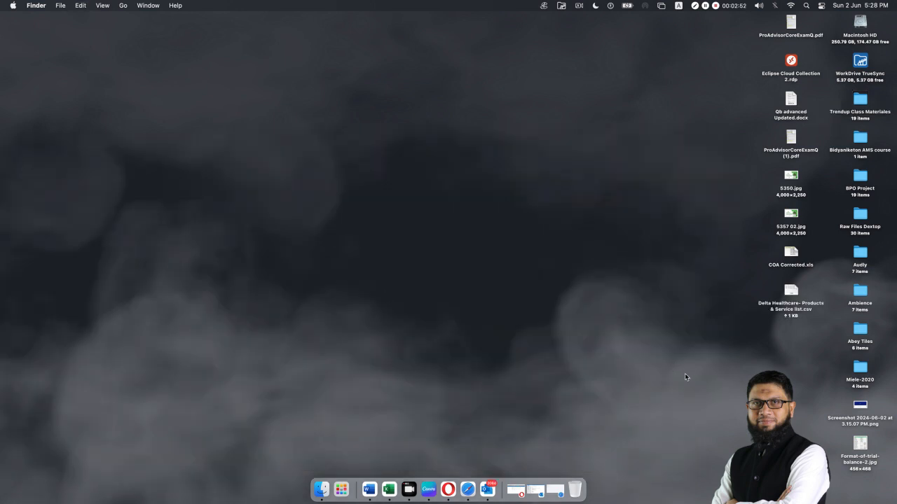
Open the desktop copy of Delta Healthcare- Products & Service list.csv in Excel.
{"action": "left_click", "coordinate": [788, 291]}
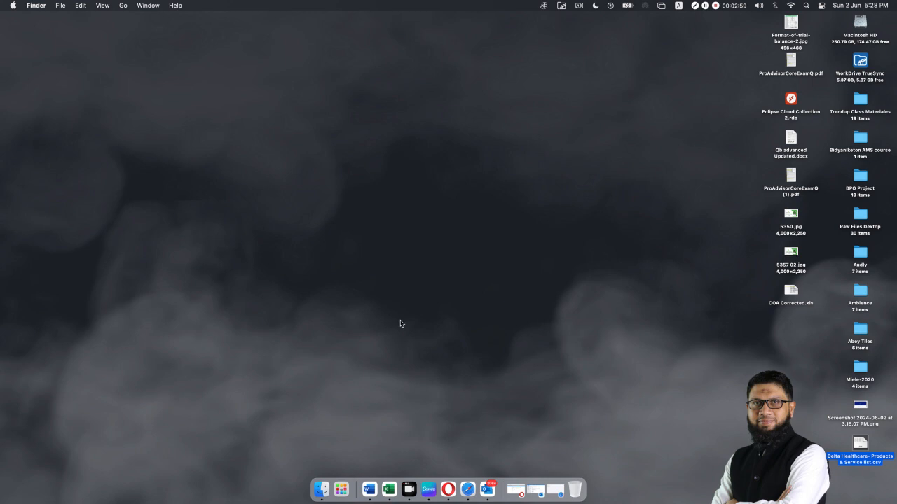
{"action": "left_click", "coordinate": [842, 447]}
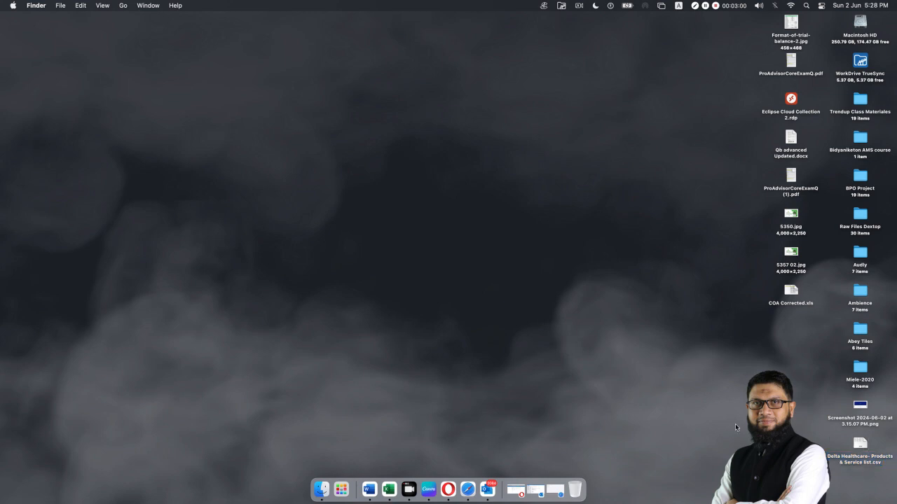
{"action": "left_click", "coordinate": [866, 449]}
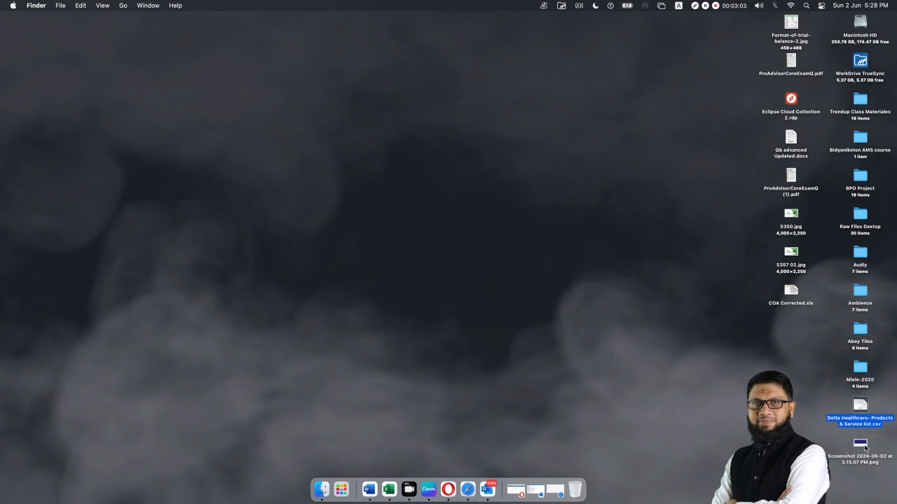
{"action": "double_click", "coordinate": [859, 410]}
{"action": "right_click", "coordinate": [859, 410]}
{"action": "left_click", "coordinate": [859, 409]}
{"action": "right_click", "coordinate": [858, 407]}
{"action": "left_click", "coordinate": [697, 273]}
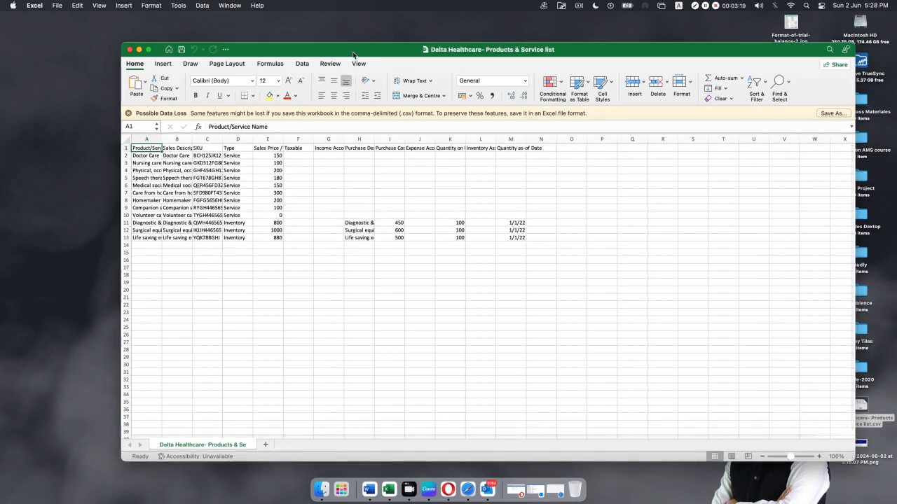
Move the Delta Healthcare workbook aside and return to the QuickBooks import page in Safari.
{"action": "left_click_drag", "start_coordinate": [353, 53], "coordinate": [283, 36]}
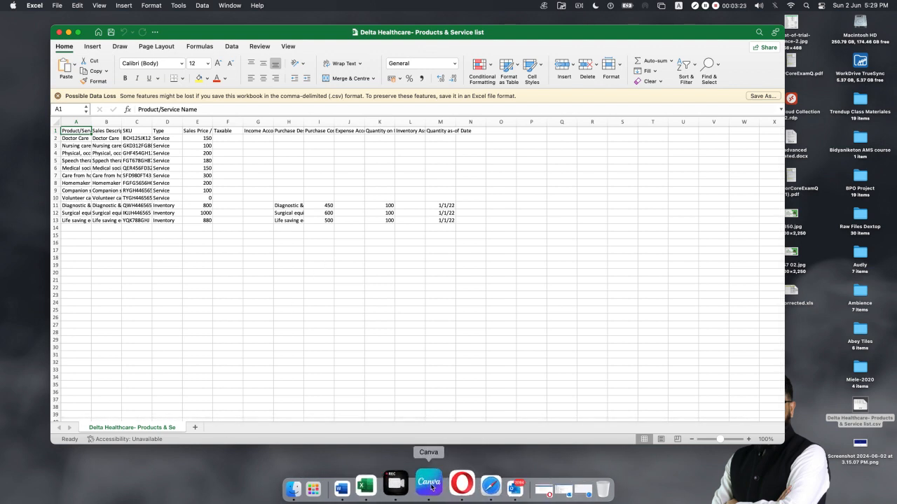
{"action": "left_click", "coordinate": [490, 488]}
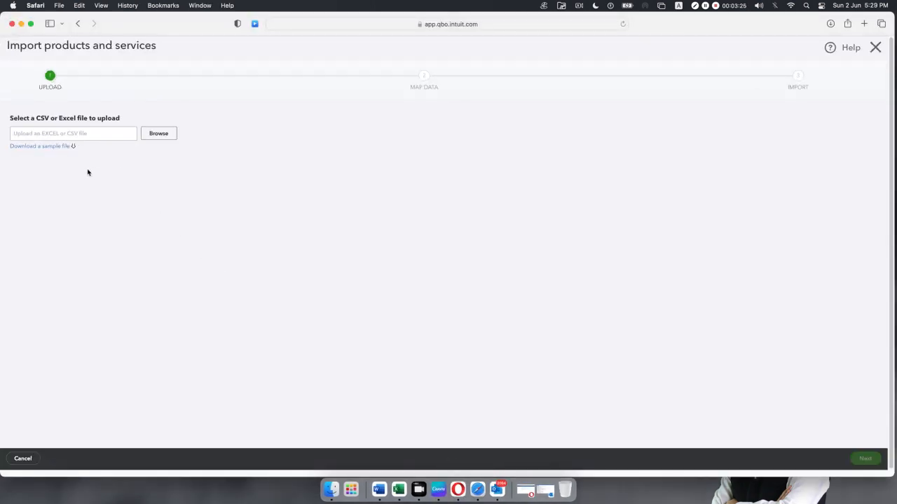
Download QuickBooks_Online_PnS_Sample_File.xls and open it in Excel.
{"action": "left_click", "coordinate": [60, 147]}
{"action": "left_click", "coordinate": [829, 25]}
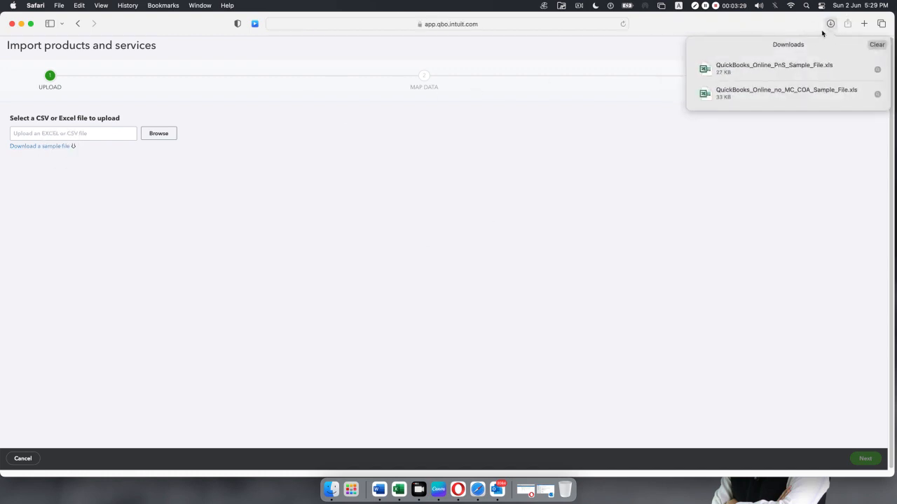
{"action": "left_click", "coordinate": [754, 65]}
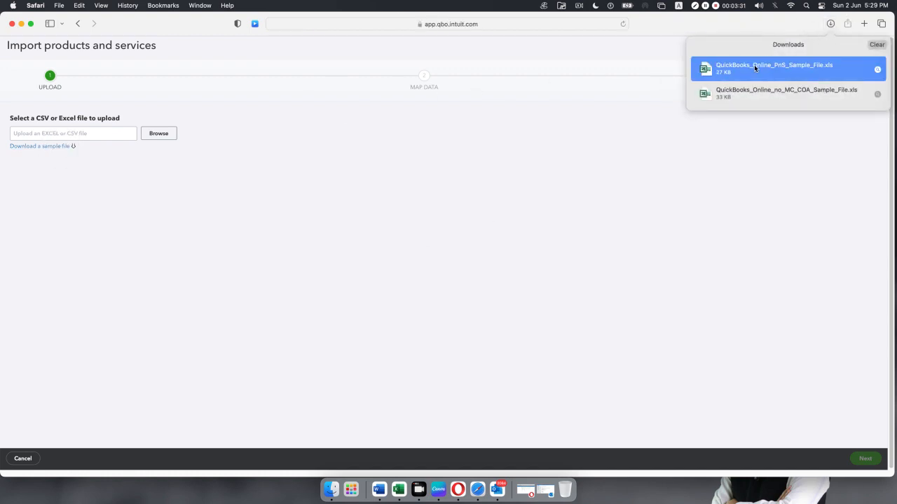
{"action": "right_click", "coordinate": [753, 65]}
{"action": "double_click", "coordinate": [747, 65]}
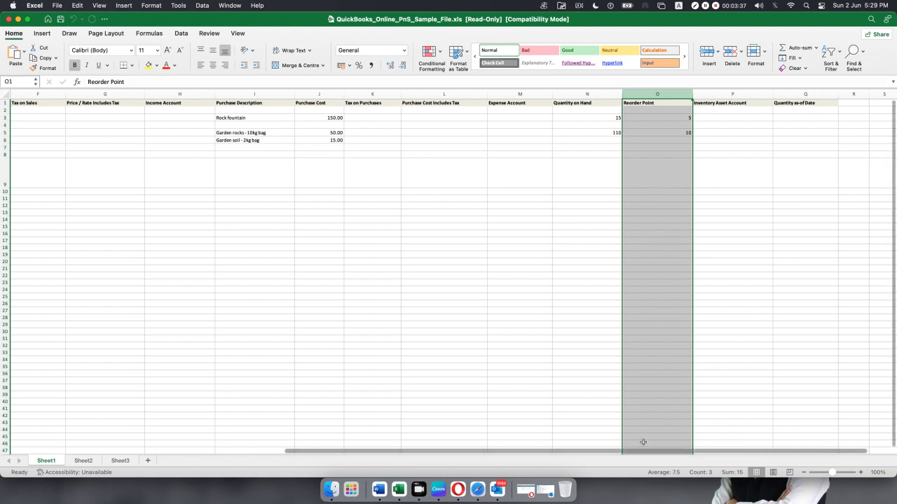
Delete the sample file's example rows 2–13, leaving only the headings.
{"action": "left_click_drag", "start_coordinate": [453, 450], "coordinate": [96, 449]}
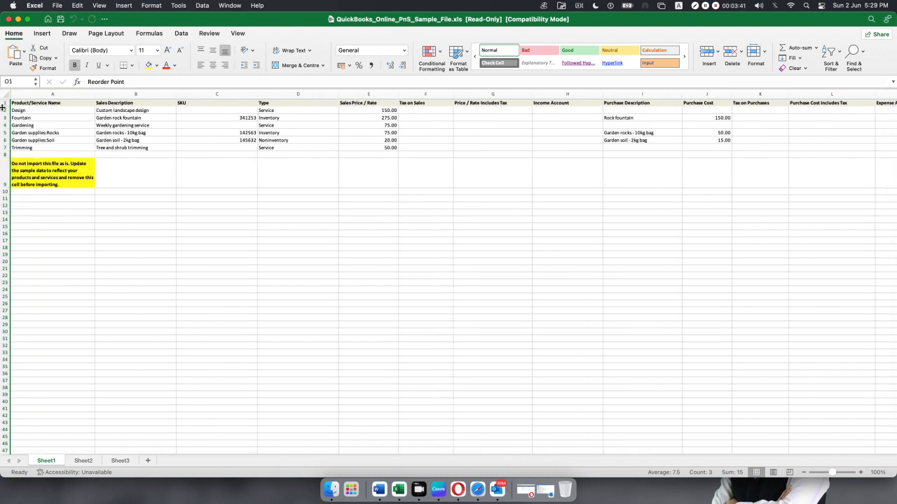
{"action": "left_click_drag", "start_coordinate": [4, 109], "coordinate": [3, 206]}
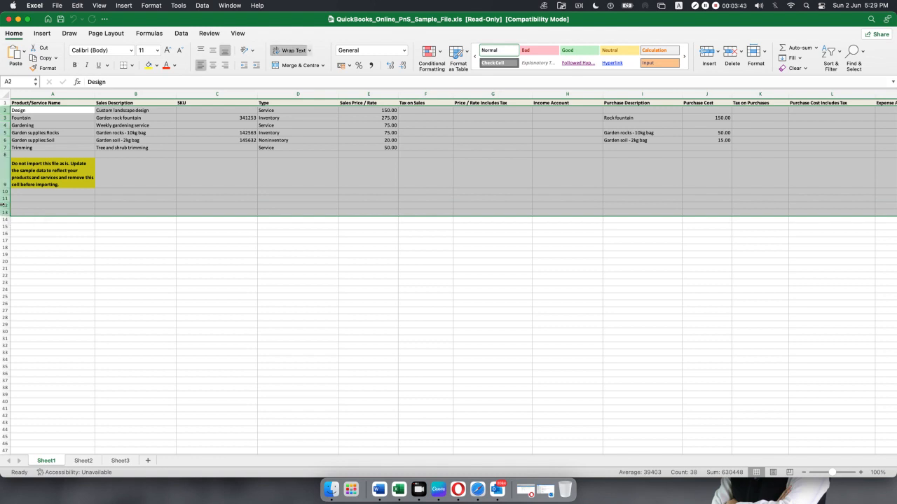
{"action": "right_click", "coordinate": [5, 204]}
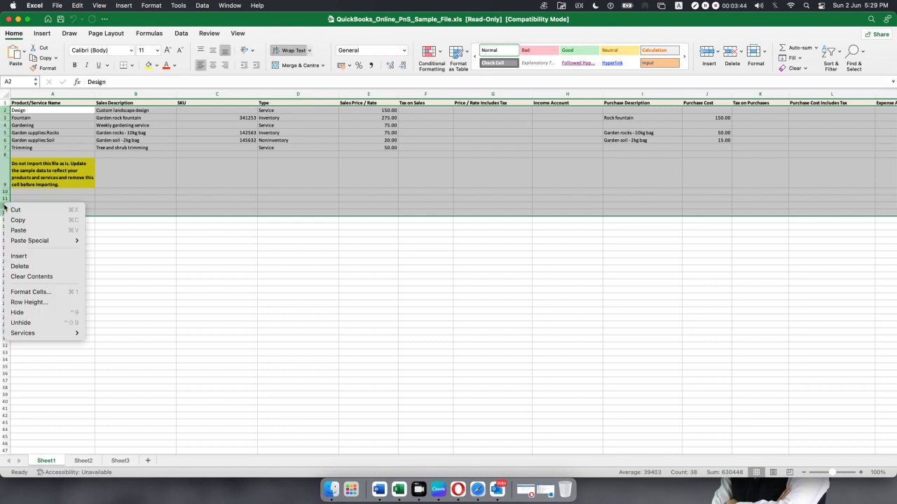
{"action": "left_click", "coordinate": [28, 266]}
{"action": "left_click", "coordinate": [299, 256]}
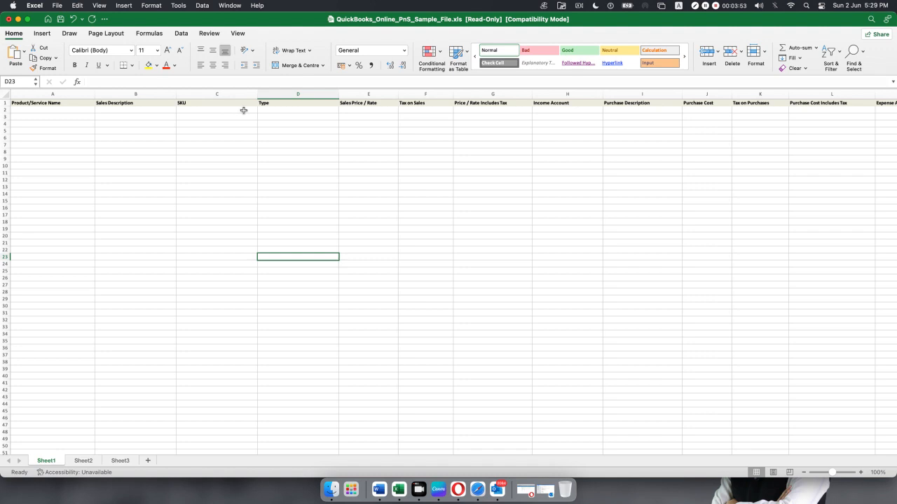
Switch to the Delta Healthcare workbook and widen its Income Account column.
{"action": "left_click", "coordinate": [16, 20]}
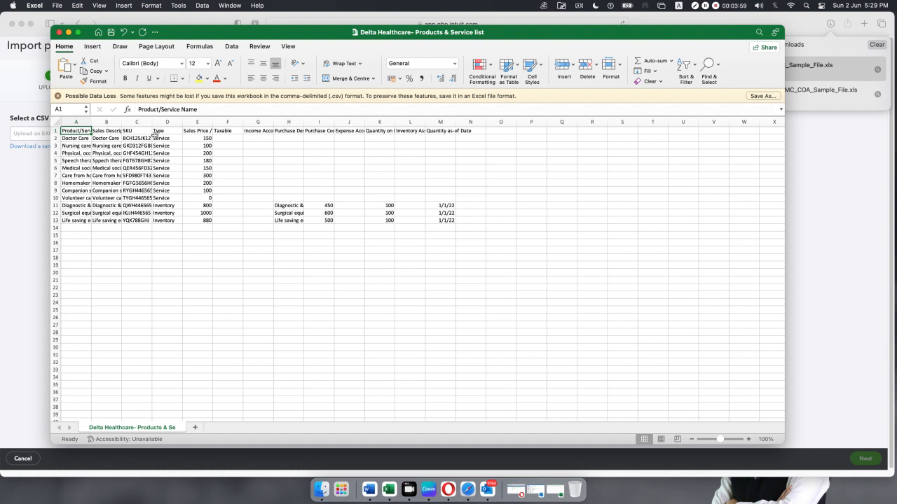
{"action": "left_click", "coordinate": [167, 127]}
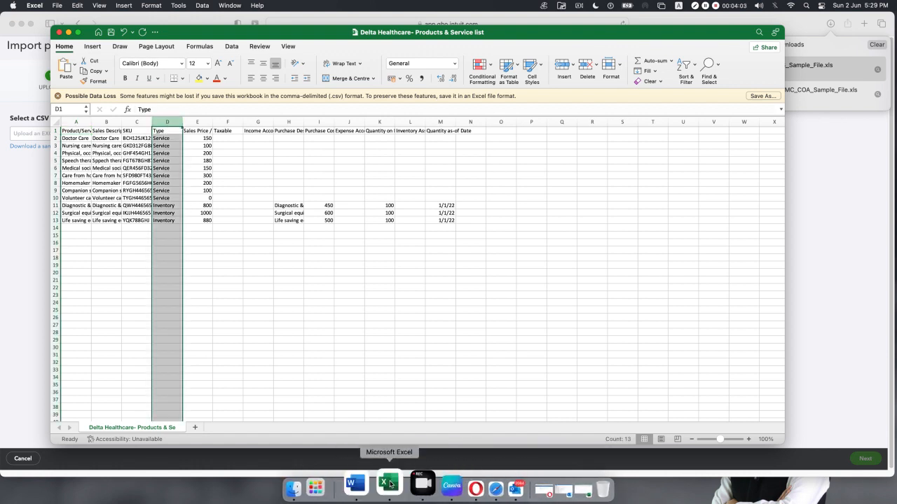
{"action": "left_click", "coordinate": [575, 489]}
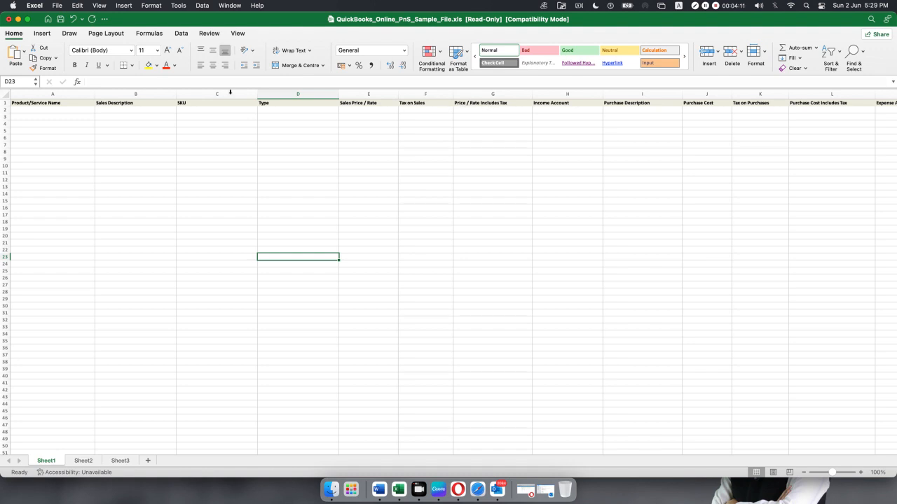
{"action": "left_click", "coordinate": [18, 19]}
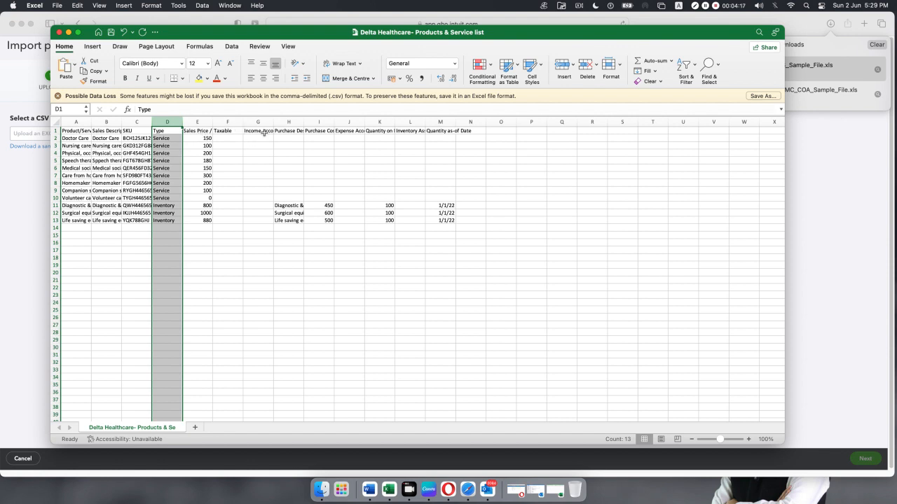
{"action": "left_click_drag", "start_coordinate": [274, 122], "coordinate": [283, 125]}
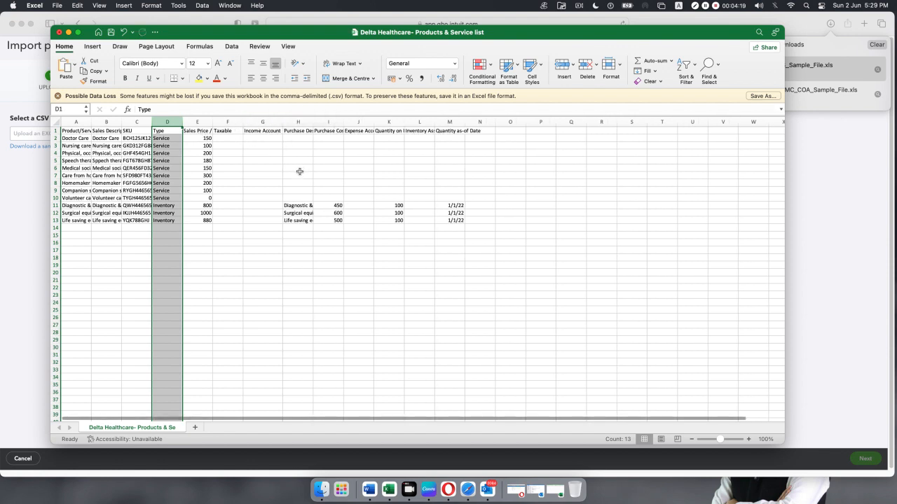
Widen the Purchase Description and Product/Service Name columns, then select the product names in A2:A13.
{"action": "left_click_drag", "start_coordinate": [314, 120], "coordinate": [396, 121]}
{"action": "left_click", "coordinate": [263, 309]}
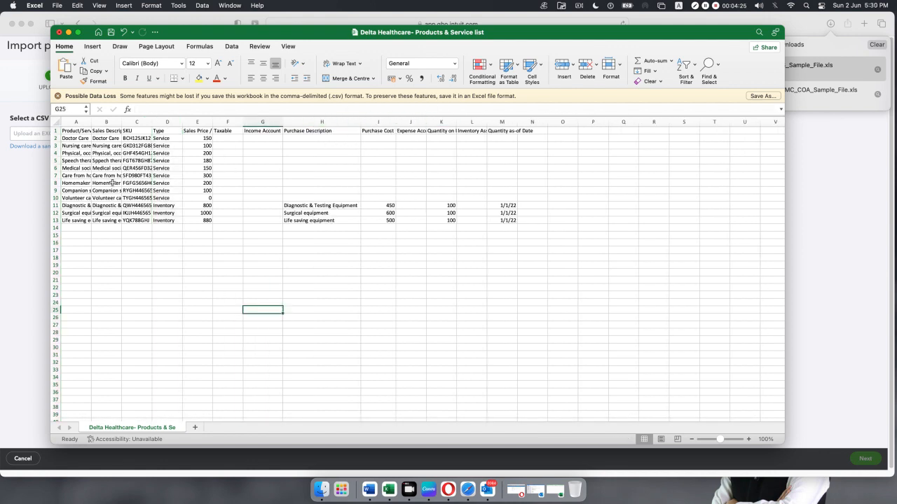
{"action": "left_click_drag", "start_coordinate": [76, 122], "coordinate": [230, 129]}
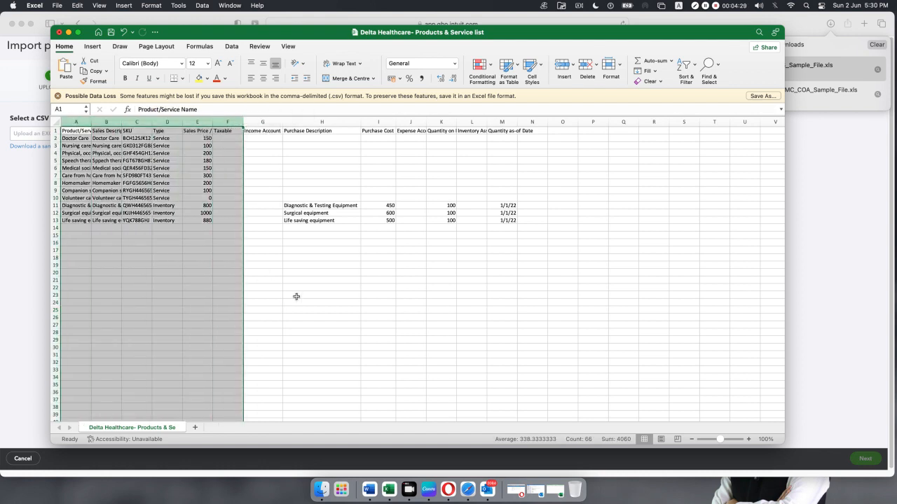
{"action": "left_click", "coordinate": [288, 294]}
{"action": "left_click_drag", "start_coordinate": [91, 122], "coordinate": [185, 122]}
{"action": "left_click", "coordinate": [157, 123]}
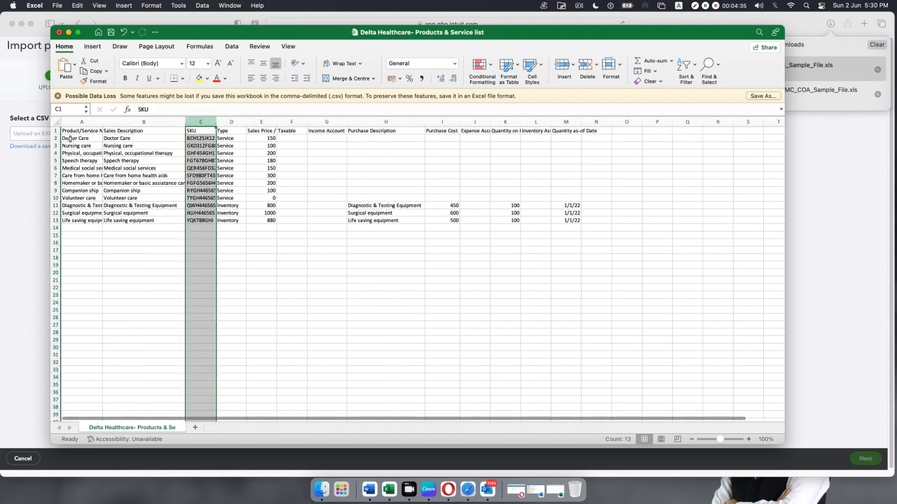
{"action": "left_click_drag", "start_coordinate": [70, 139], "coordinate": [70, 219]}
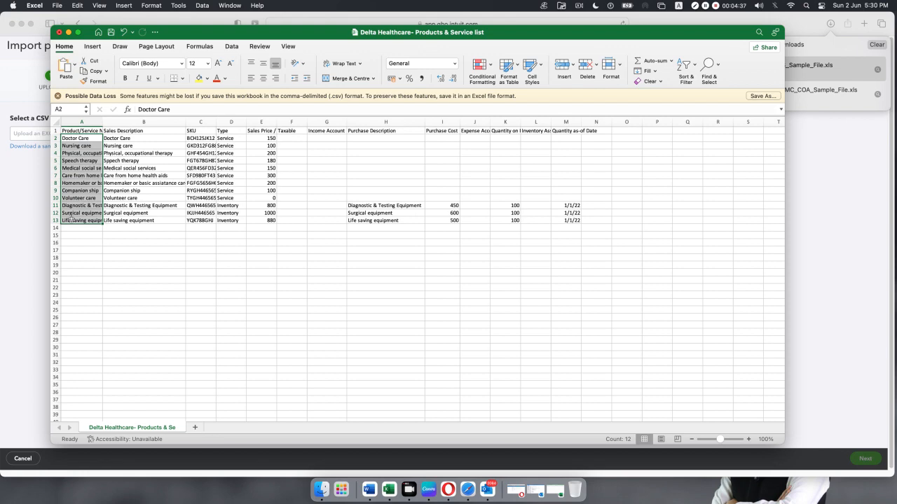
Paste the Delta Healthcare product names into the sample sheet starting at A2.
{"action": "key", "text": "super+c"}
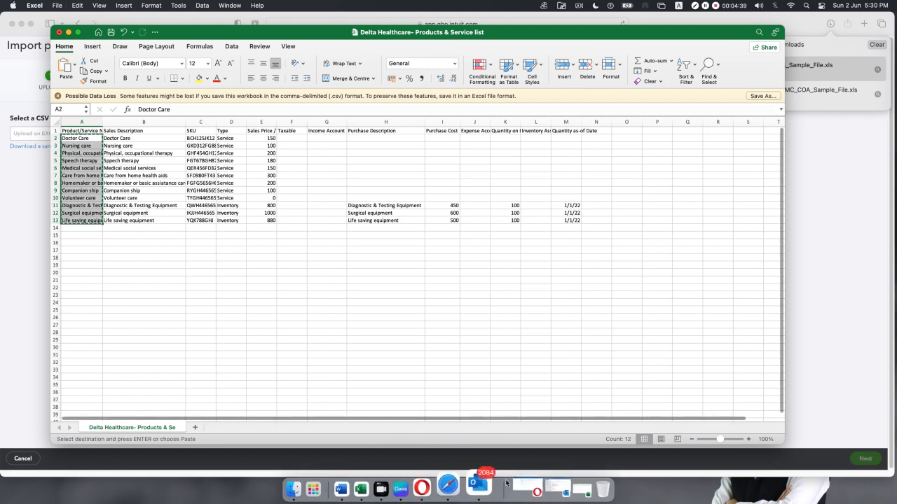
{"action": "left_click", "coordinate": [552, 481]}
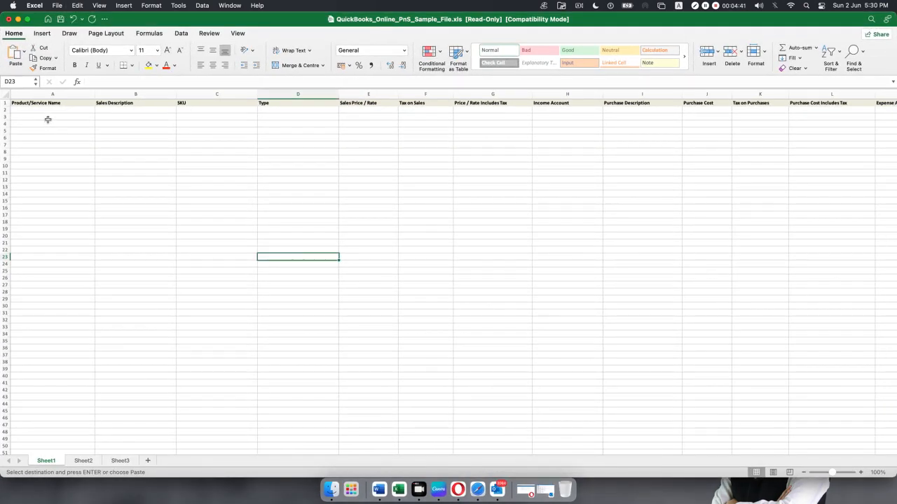
{"action": "left_click", "coordinate": [51, 111]}
{"action": "key", "text": "super+v"}
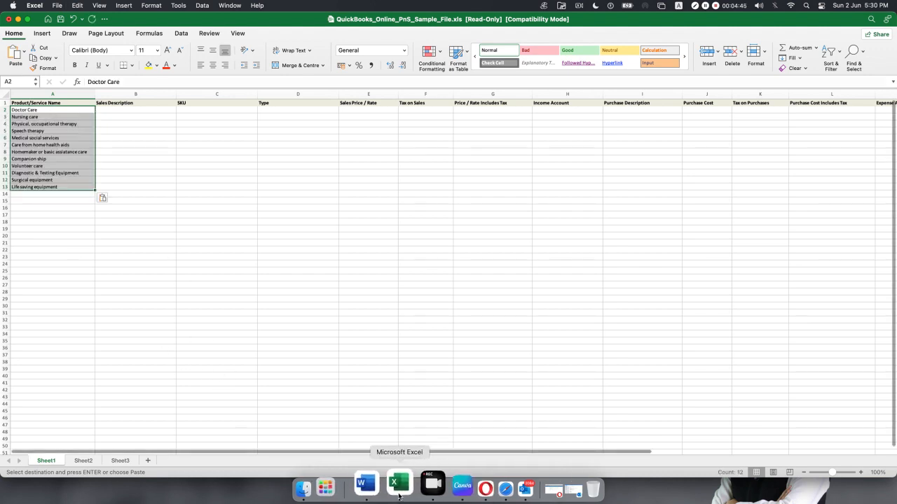
Copy descriptions, SKUs and types from B2:D13 into the sample sheet's columns B–D.
{"action": "left_click", "coordinate": [19, 19]}
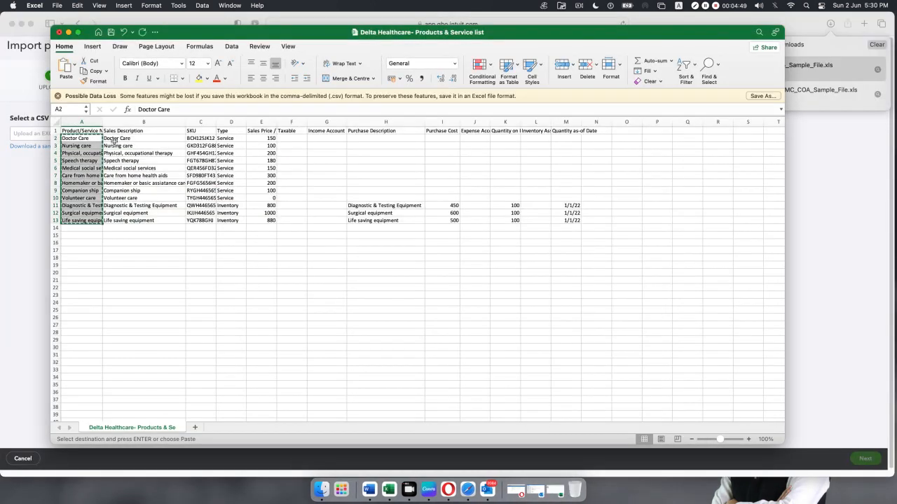
{"action": "left_click", "coordinate": [114, 140]}
{"action": "left_click", "coordinate": [126, 171]}
{"action": "left_click_drag", "start_coordinate": [115, 140], "coordinate": [237, 222]}
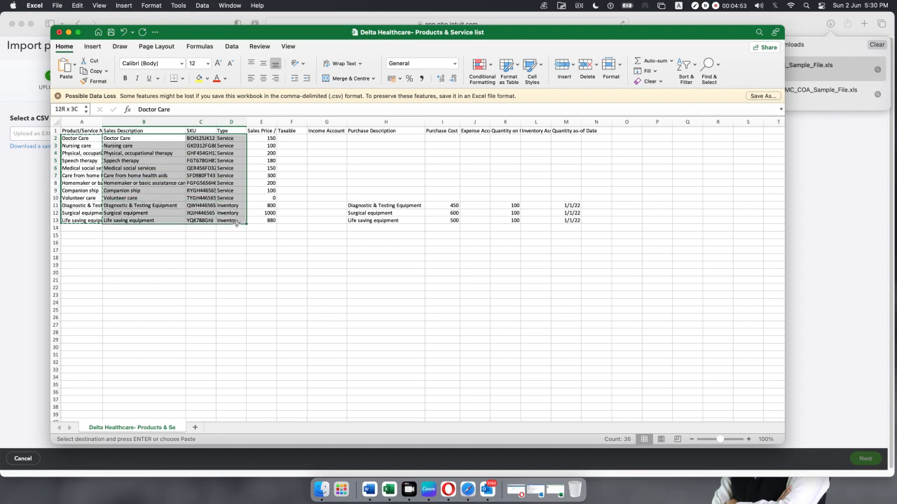
{"action": "key", "text": "super+c"}
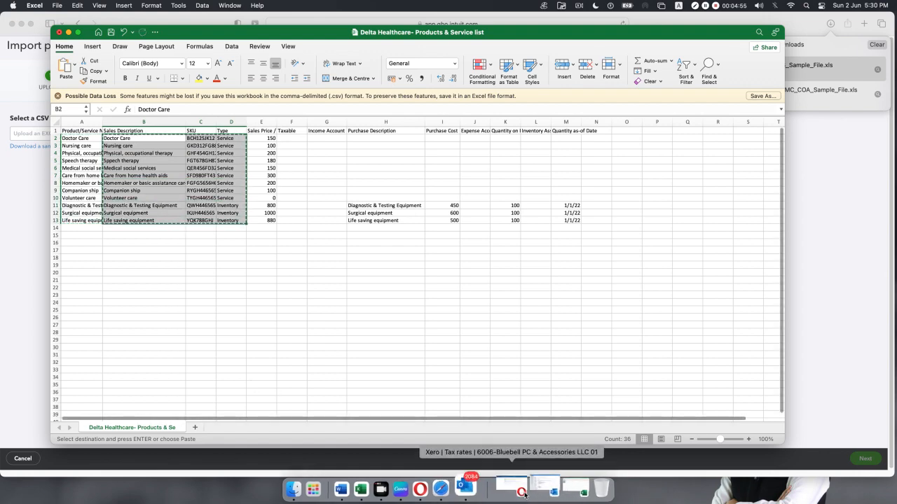
{"action": "left_click", "coordinate": [553, 484]}
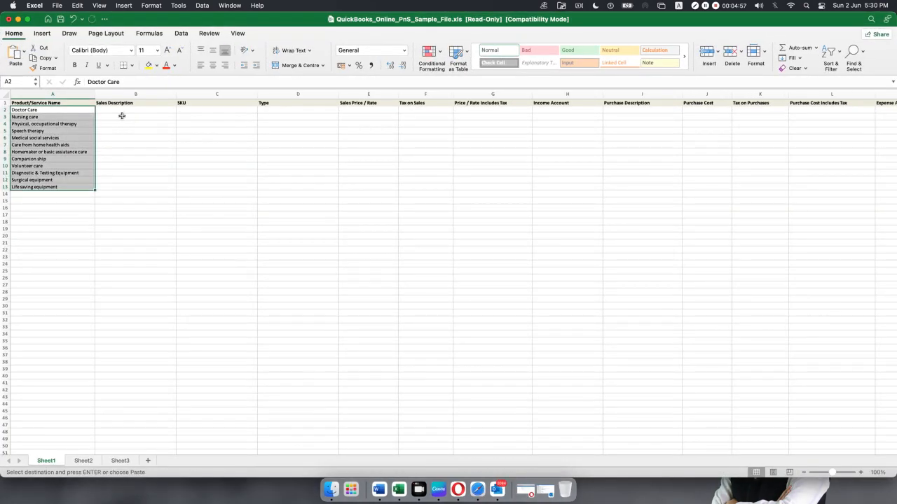
{"action": "left_click", "coordinate": [124, 110]}
{"action": "key", "text": "super+v"}
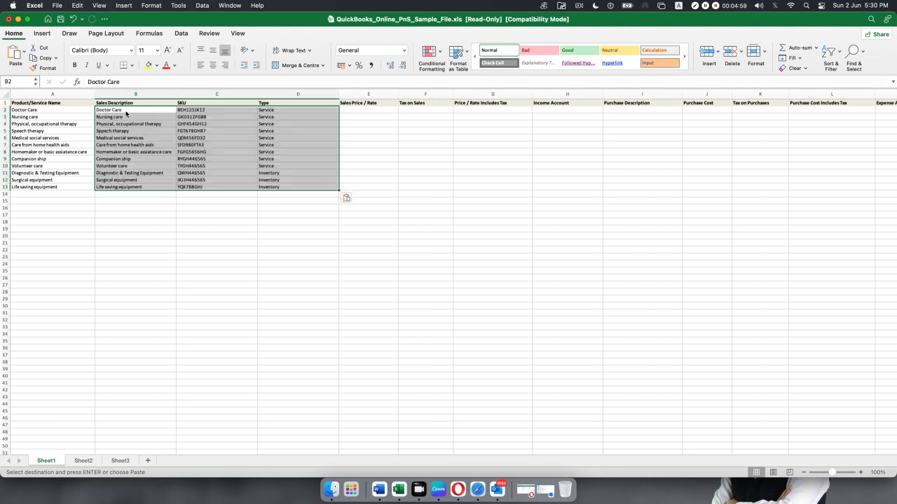
{"action": "left_click", "coordinate": [358, 233]}
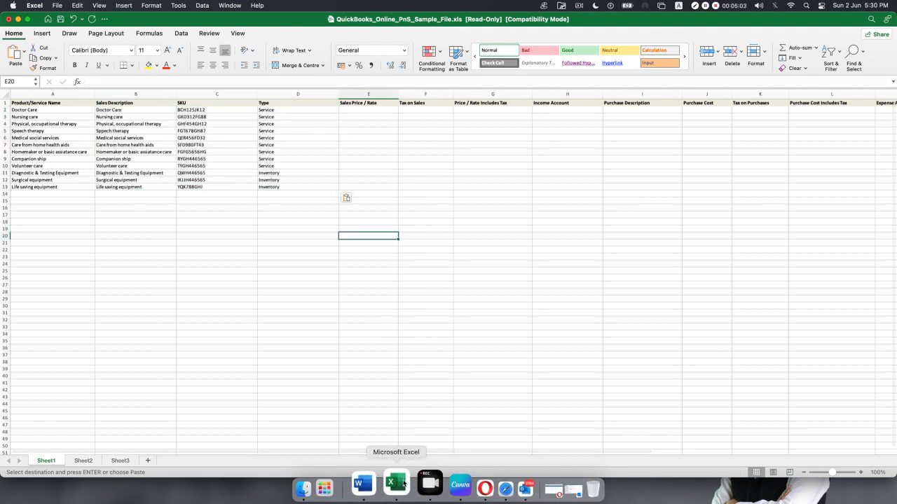
Paste the sales prices from E2:E13 into the sample sheet's Sales Price / Rate column at E2.
{"action": "left_click", "coordinate": [18, 19]}
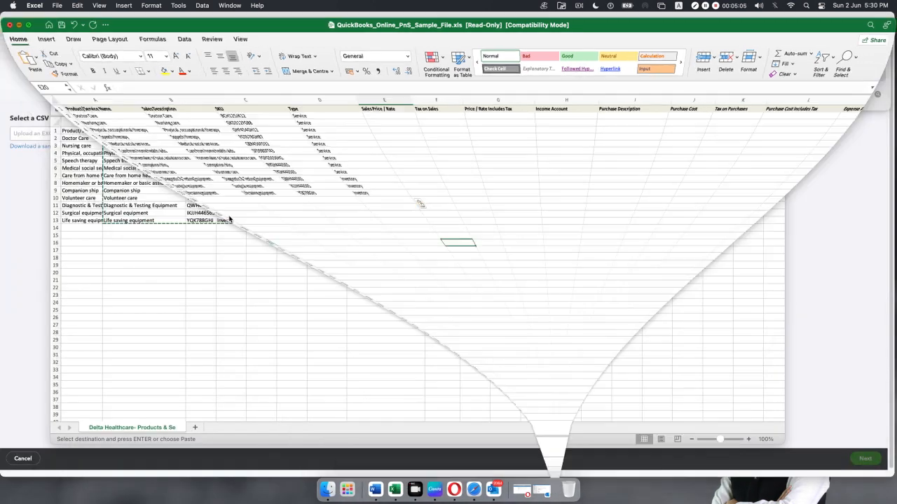
{"action": "left_click", "coordinate": [262, 138]}
{"action": "left_click_drag", "start_coordinate": [262, 138], "coordinate": [270, 220]}
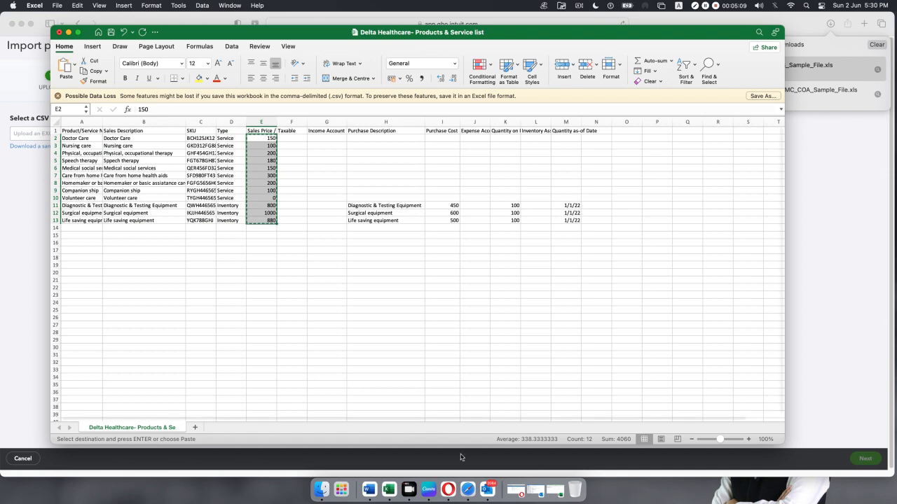
{"action": "left_click", "coordinate": [556, 490]}
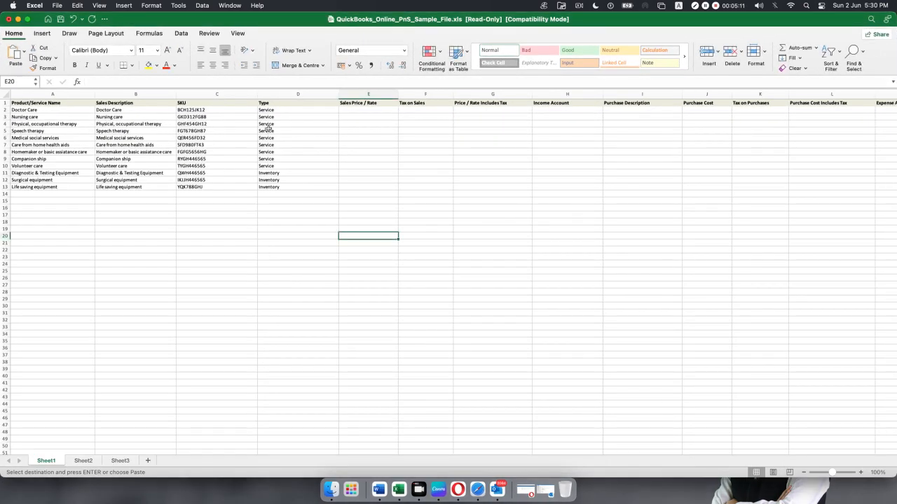
{"action": "left_click", "coordinate": [365, 110]}
{"action": "key", "text": "super+v"}
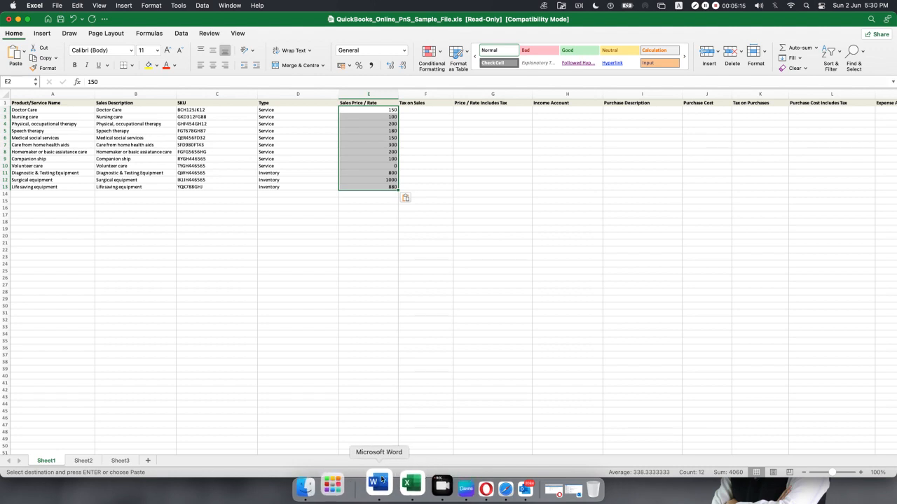
Copy the purchase descriptions H2:H13 into the sample sheet's Purchase Description column at I2.
{"action": "left_click", "coordinate": [18, 18]}
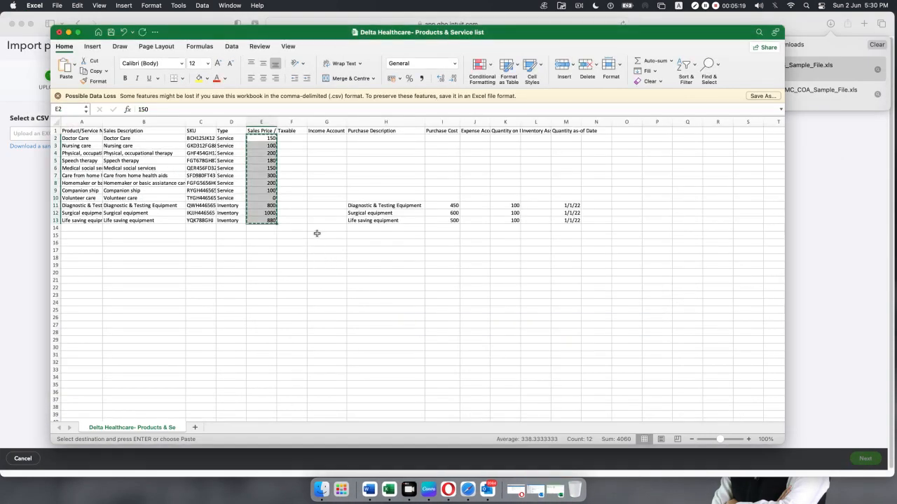
{"action": "left_click_drag", "start_coordinate": [380, 138], "coordinate": [383, 220]}
{"action": "key", "text": "super+c"}
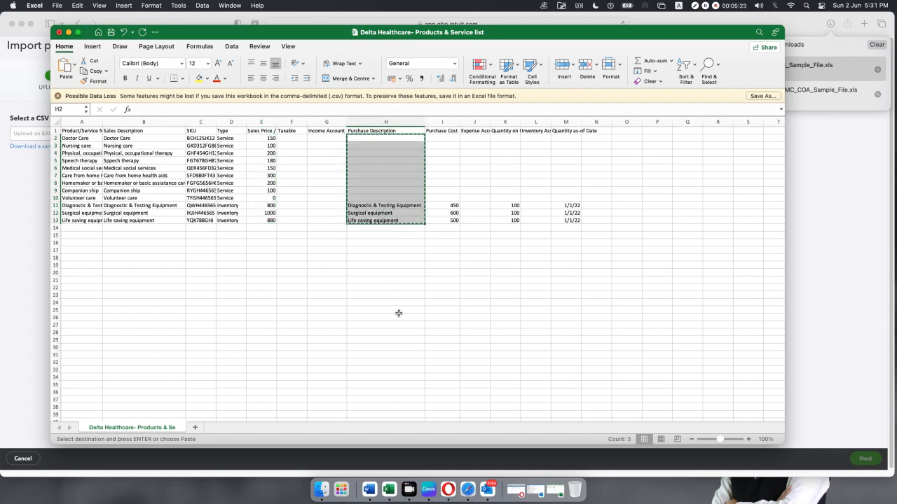
{"action": "left_click", "coordinate": [560, 488]}
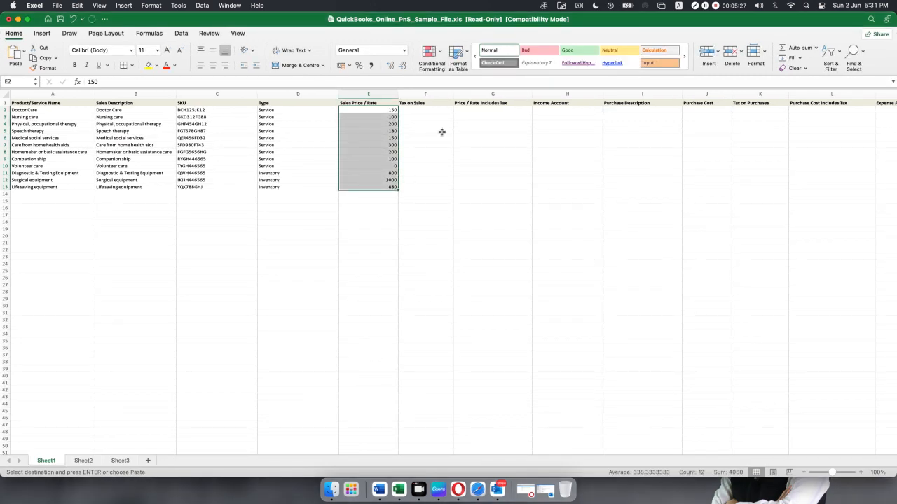
{"action": "left_click", "coordinate": [625, 111]}
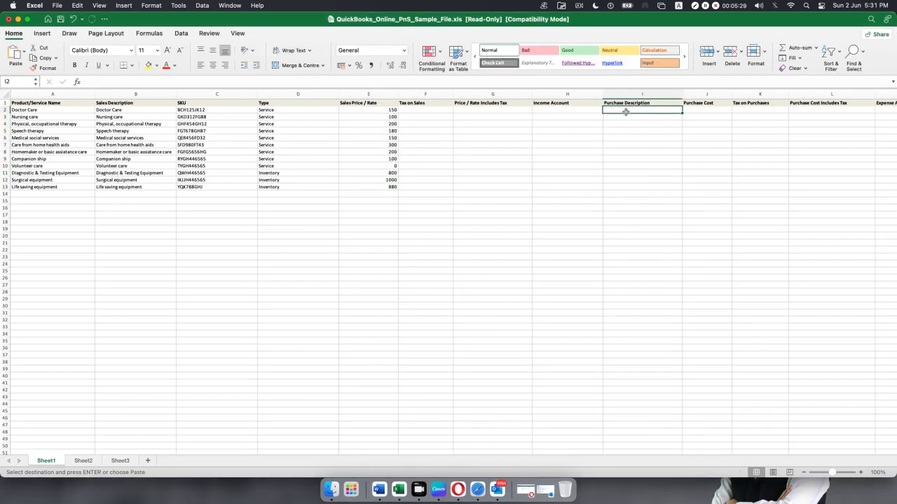
{"action": "key", "text": "super+v"}
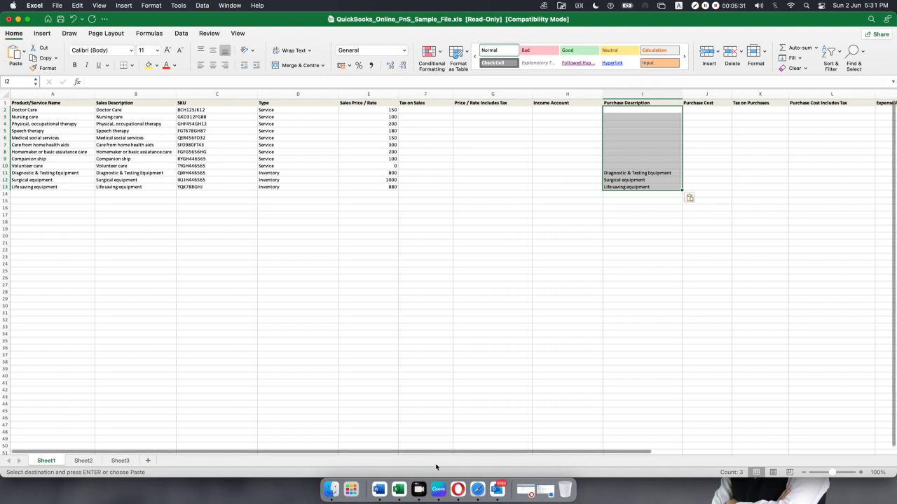
{"action": "left_click_drag", "start_coordinate": [382, 452], "coordinate": [618, 452]}
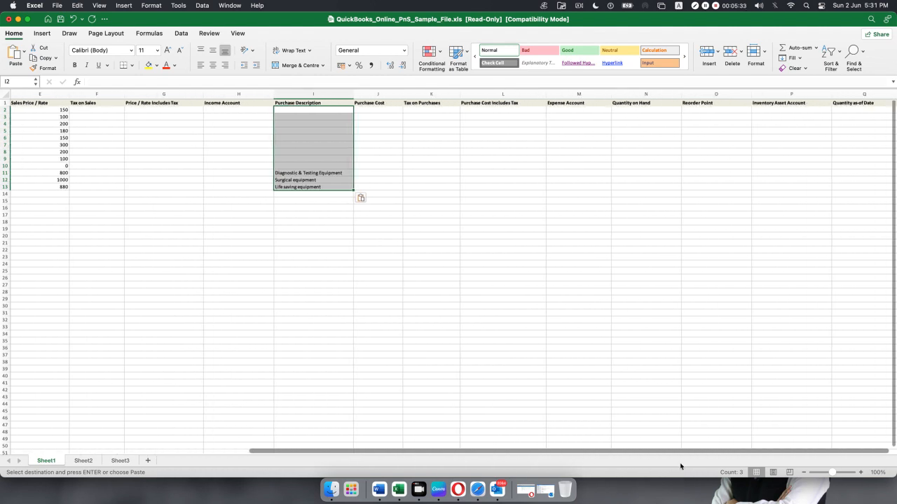
Copy the purchase costs I2:I13 into the sample sheet's Purchase Cost column at J2.
{"action": "left_click", "coordinate": [18, 20]}
{"action": "left_click_drag", "start_coordinate": [446, 137], "coordinate": [451, 223]}
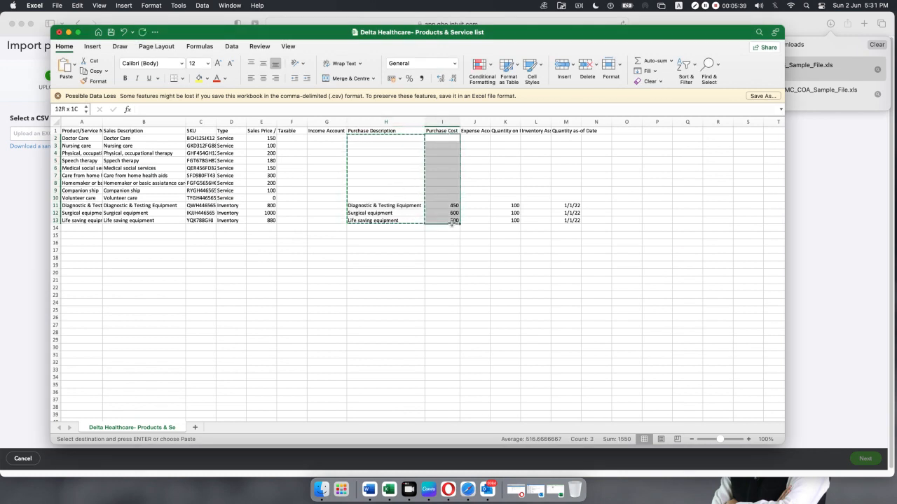
{"action": "key", "text": "super+c"}
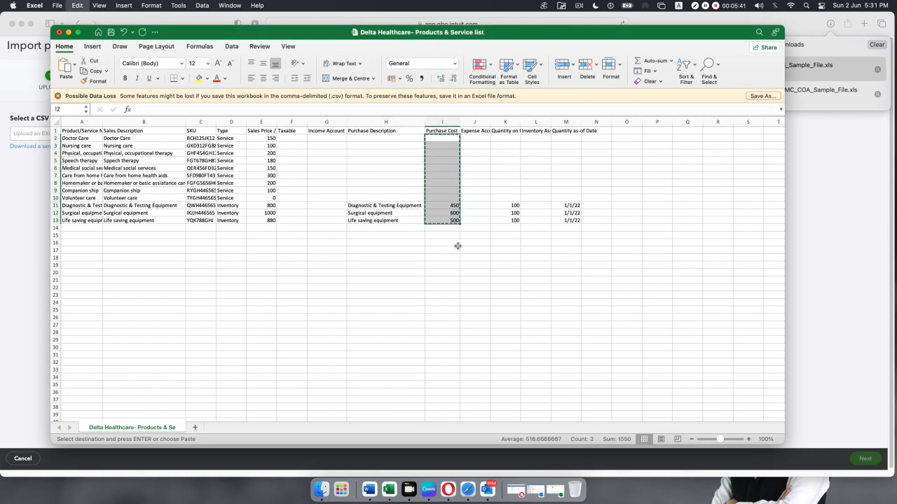
{"action": "left_click", "coordinate": [557, 489]}
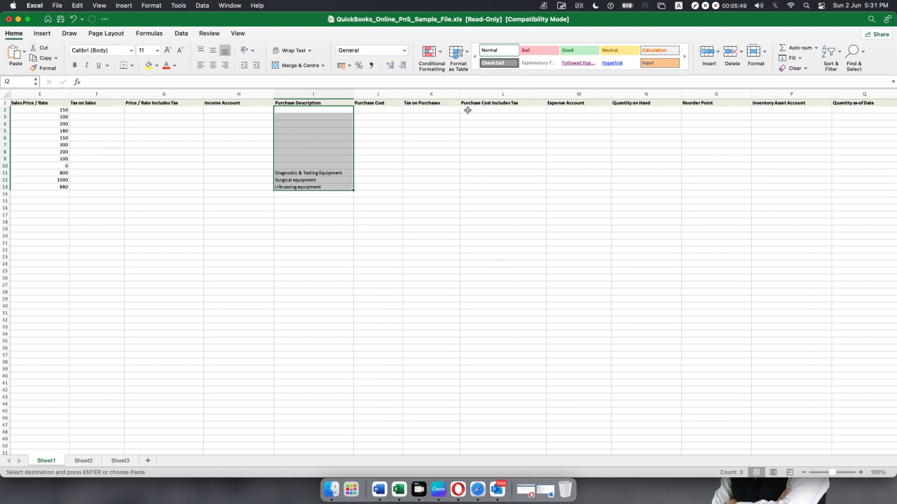
{"action": "left_click", "coordinate": [391, 110]}
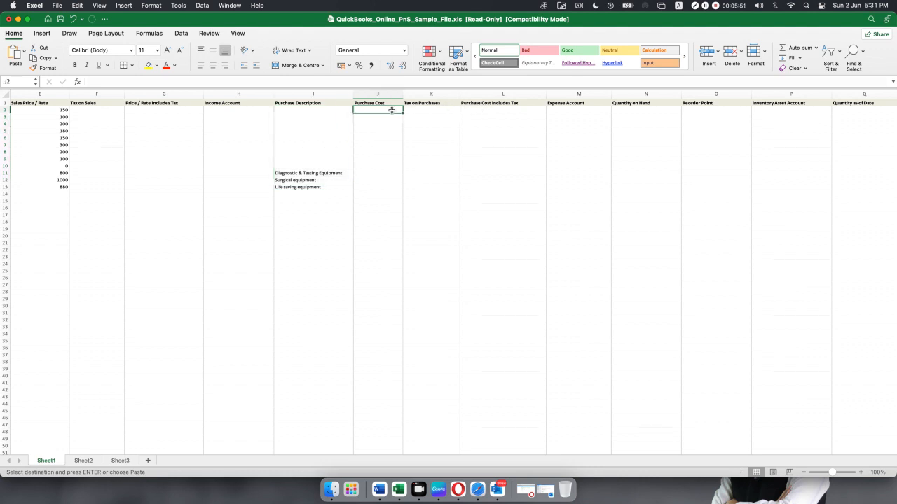
{"action": "key", "text": "super+v"}
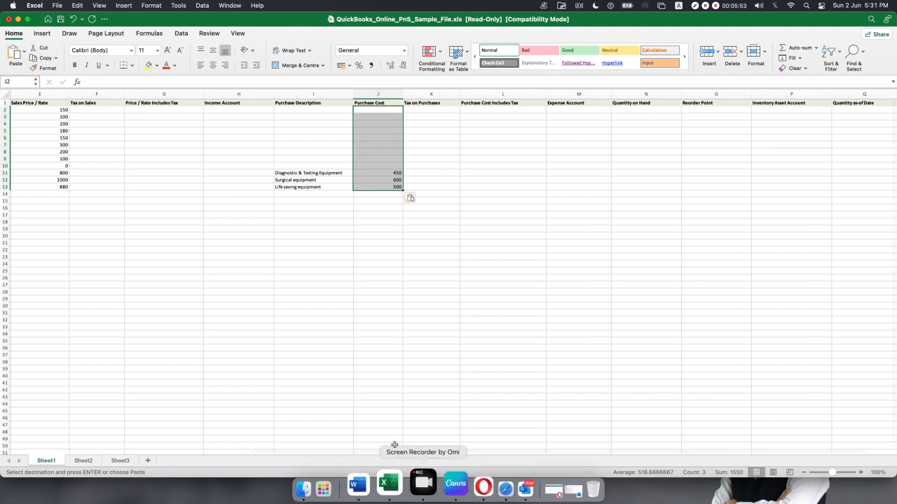
Copy the Quantity on Hand values from column K into the sample sheet at N2.
{"action": "left_click", "coordinate": [17, 19]}
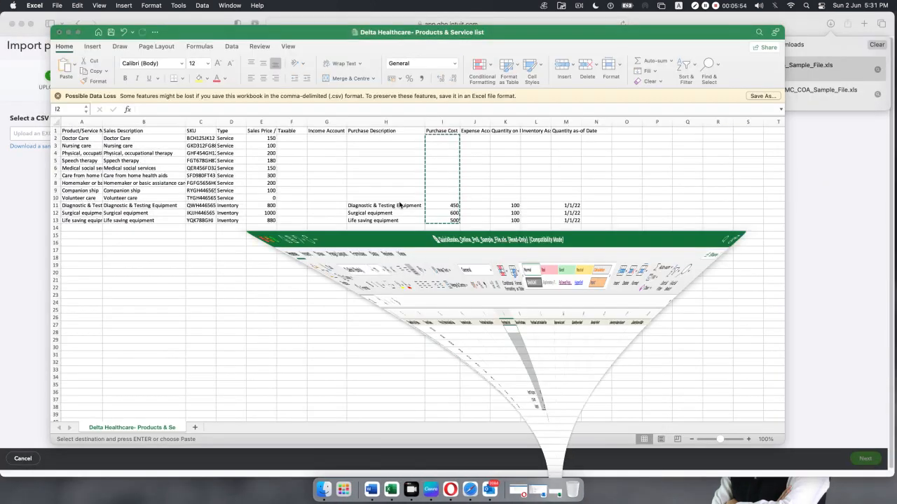
{"action": "left_click_drag", "start_coordinate": [520, 123], "coordinate": [522, 221]}
{"action": "left_click", "coordinate": [520, 142]}
{"action": "key", "text": "super+c"}
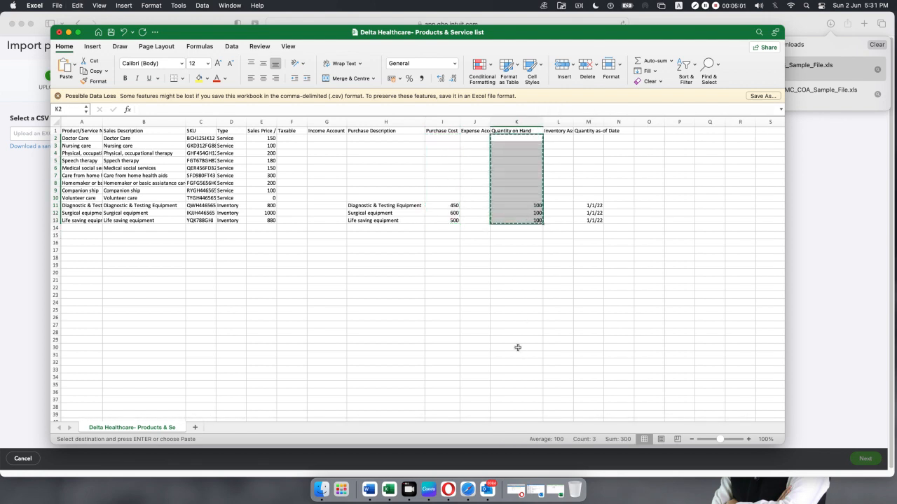
{"action": "left_click", "coordinate": [558, 493]}
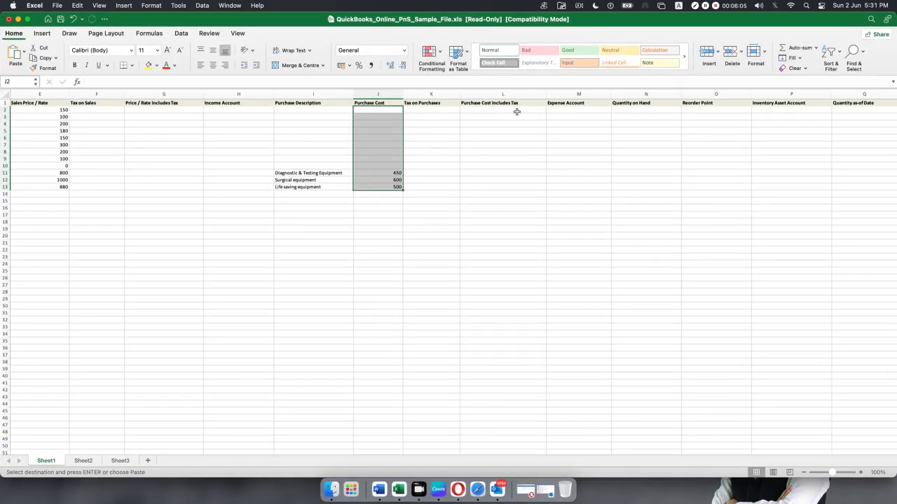
{"action": "left_click", "coordinate": [623, 111]}
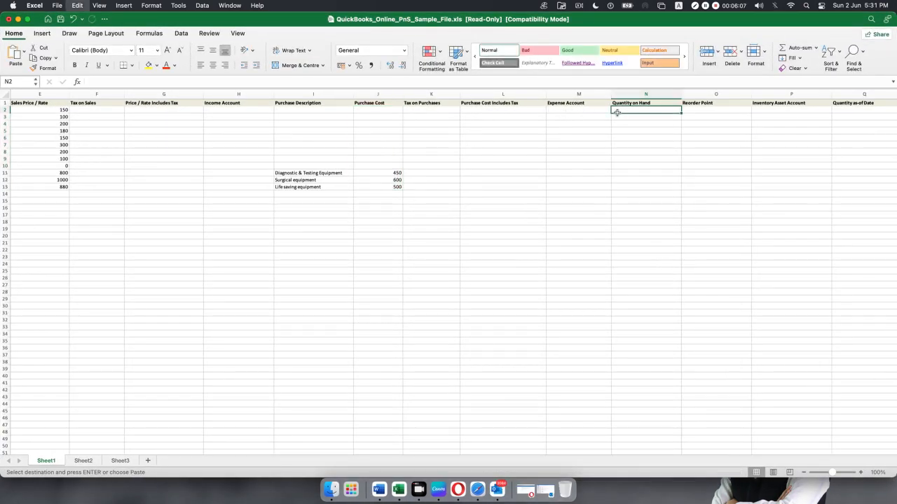
{"action": "key", "text": "super+v"}
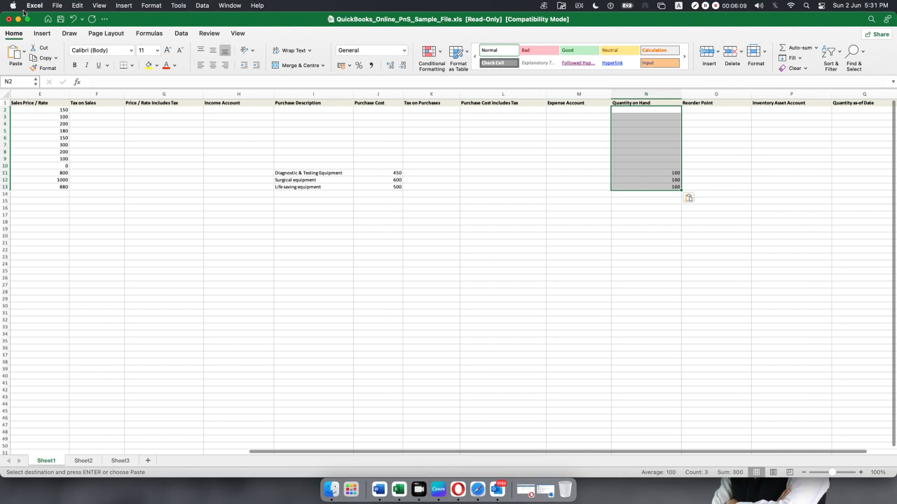
Copy the Quantity as-of Date values from column M into the sample sheet at Q2.
{"action": "key", "text": "super+m"}
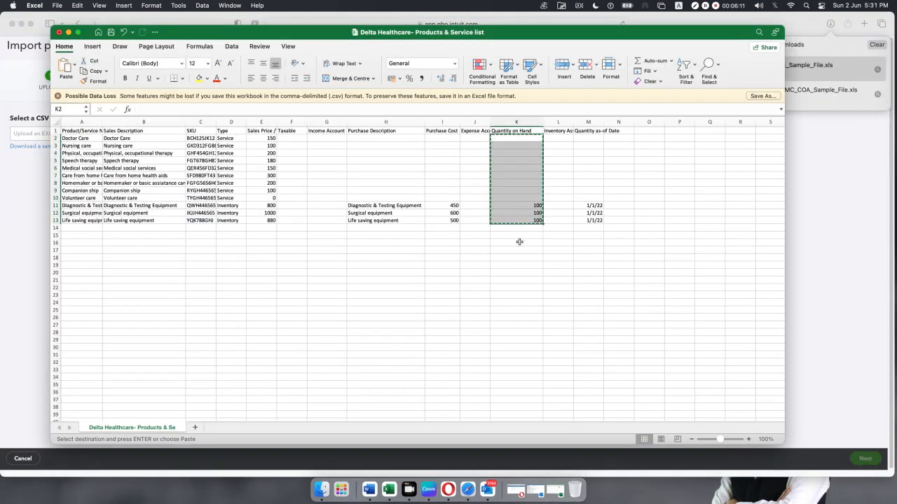
{"action": "left_click_drag", "start_coordinate": [605, 119], "coordinate": [606, 221]}
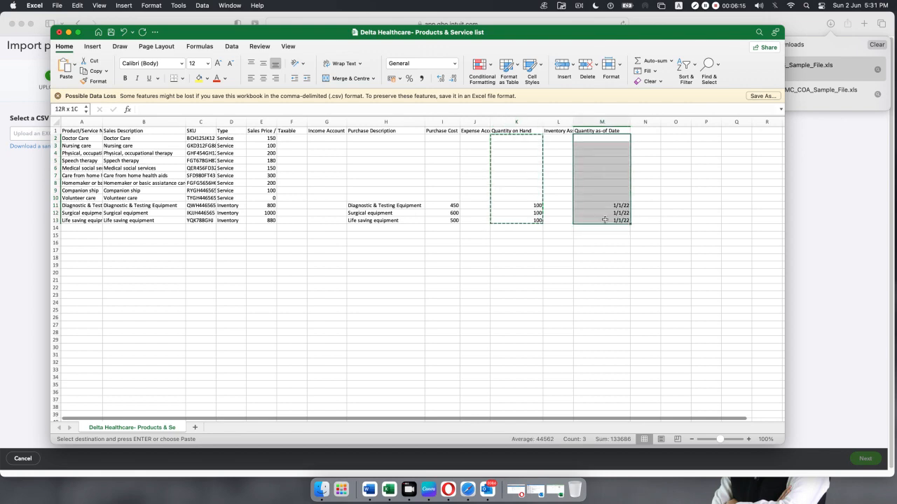
{"action": "key", "text": "super+c"}
{"action": "left_click", "coordinate": [556, 482]}
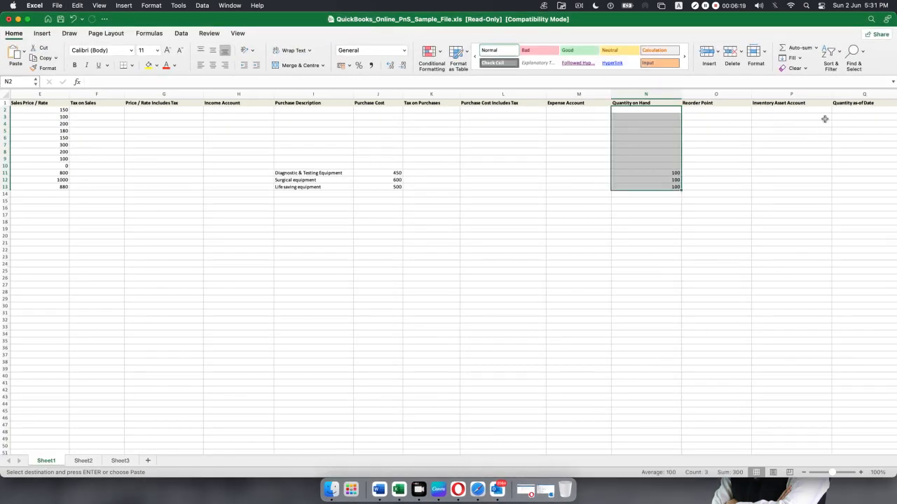
{"action": "left_click", "coordinate": [847, 111]}
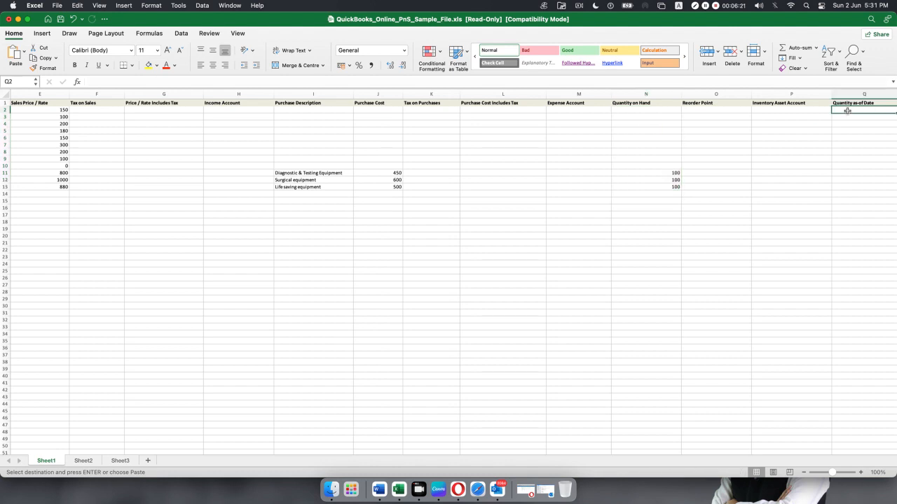
{"action": "key", "text": "super+v"}
{"action": "left_click", "coordinate": [660, 300]}
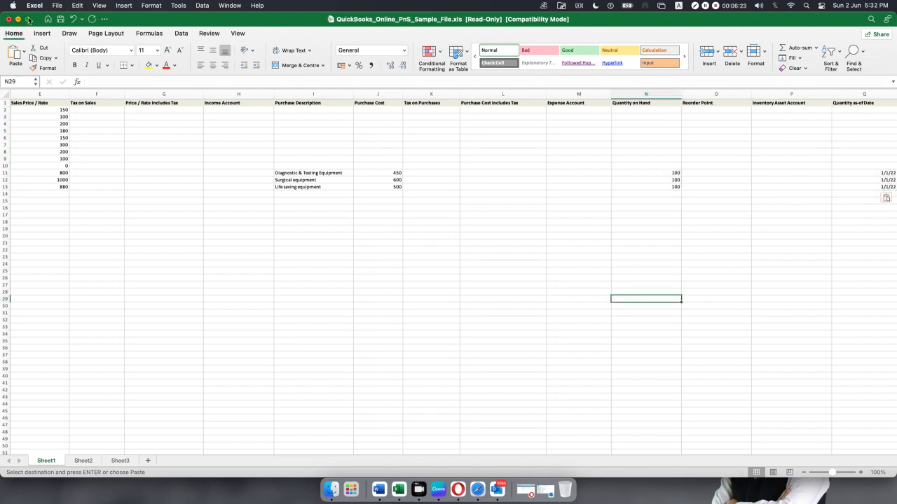
Save the filled sample as Copy of QuickBooks_Online_PnS_Sample_File.xls on the Desktop in .xls format.
{"action": "left_click", "coordinate": [60, 21]}
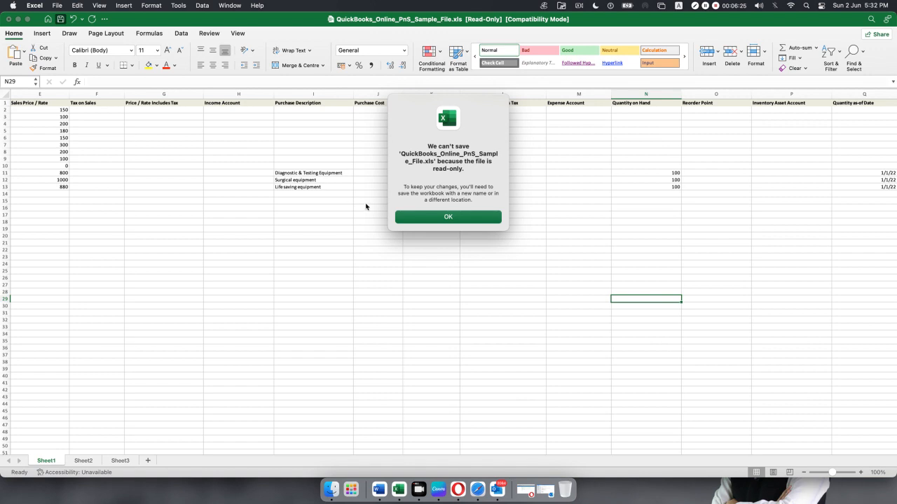
{"action": "left_click", "coordinate": [422, 217]}
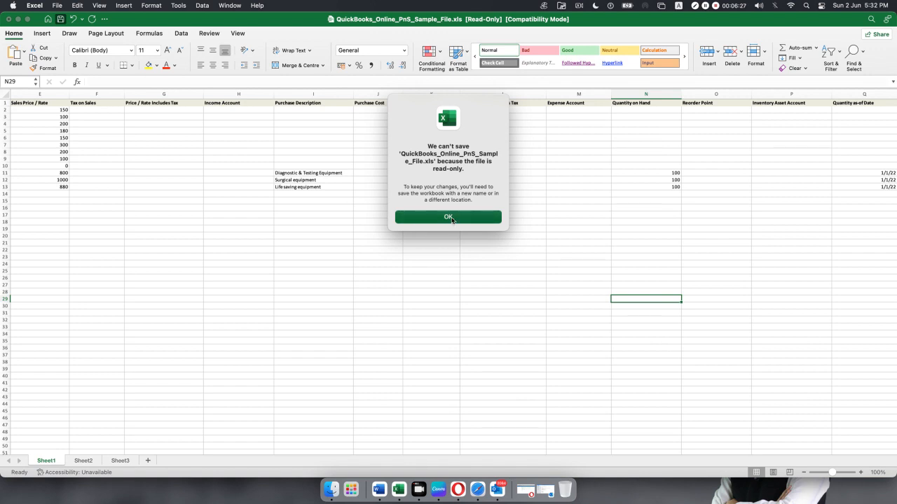
{"action": "left_click", "coordinate": [452, 219]}
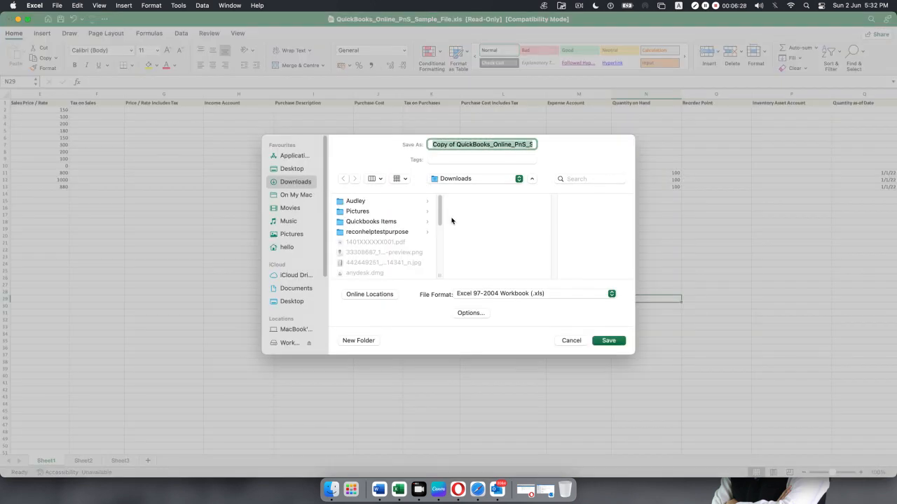
{"action": "left_click", "coordinate": [288, 169]}
{"action": "left_click", "coordinate": [606, 341]}
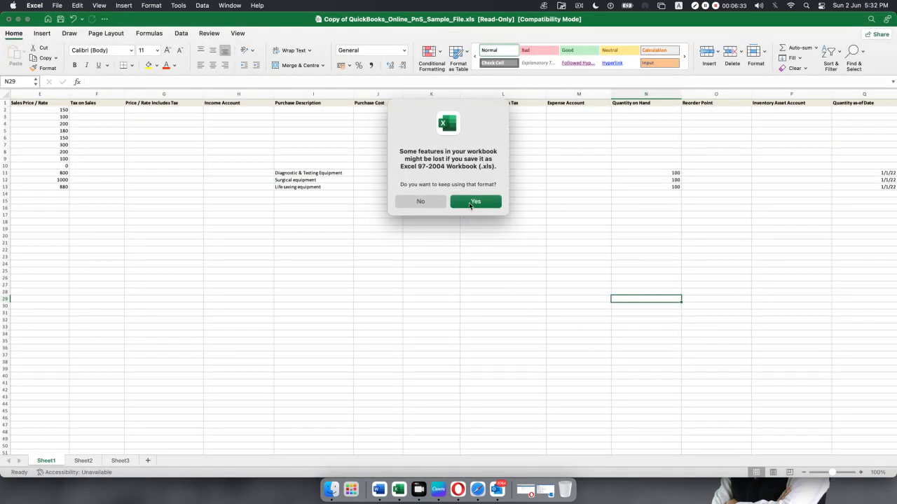
{"action": "left_click", "coordinate": [470, 203]}
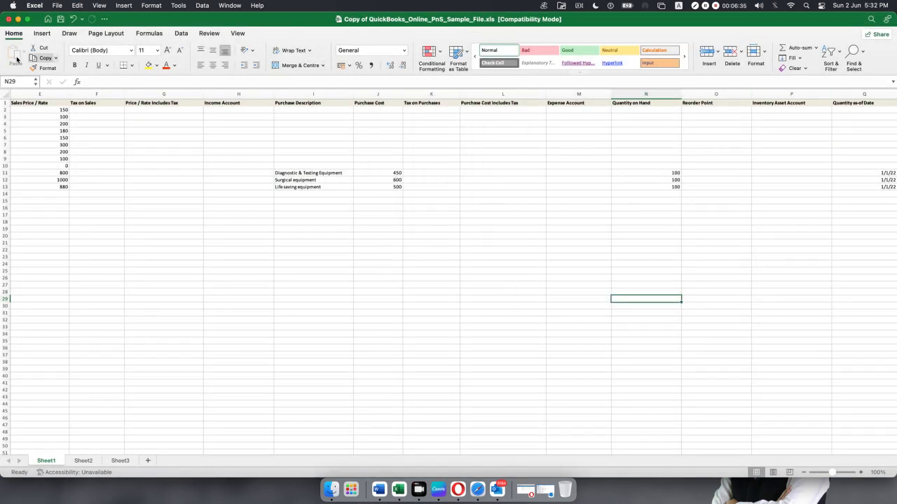
Close both workbooks without saving the Delta list and return to the QuickBooks import page.
{"action": "left_click", "coordinate": [10, 20]}
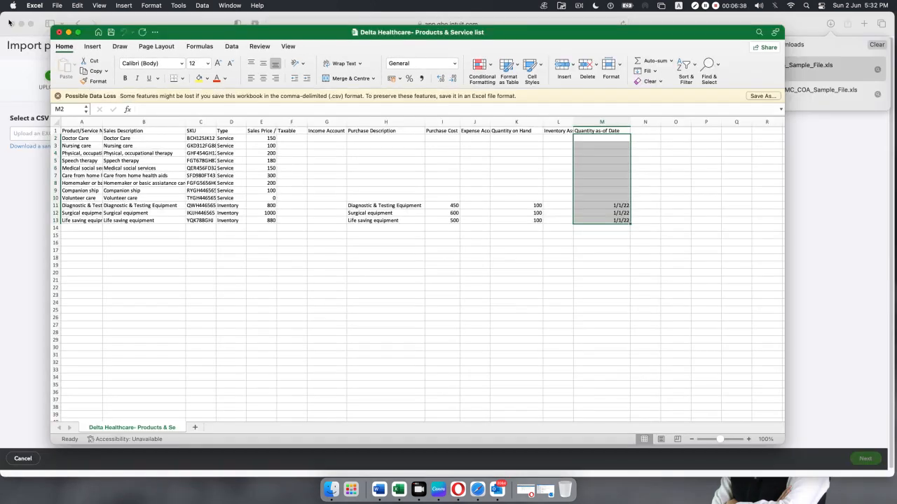
{"action": "left_click", "coordinate": [59, 32]}
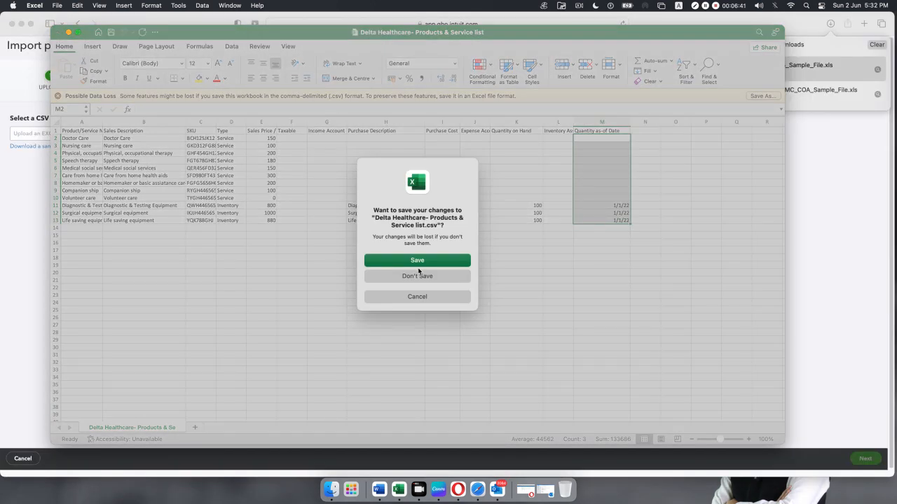
{"action": "left_click", "coordinate": [417, 277]}
{"action": "left_click", "coordinate": [158, 136]}
Upload the 'Copy of QuickBooks_Online_PnS_Sample_File.xls' spreadsheet for import.
{"action": "left_click", "coordinate": [159, 138]}
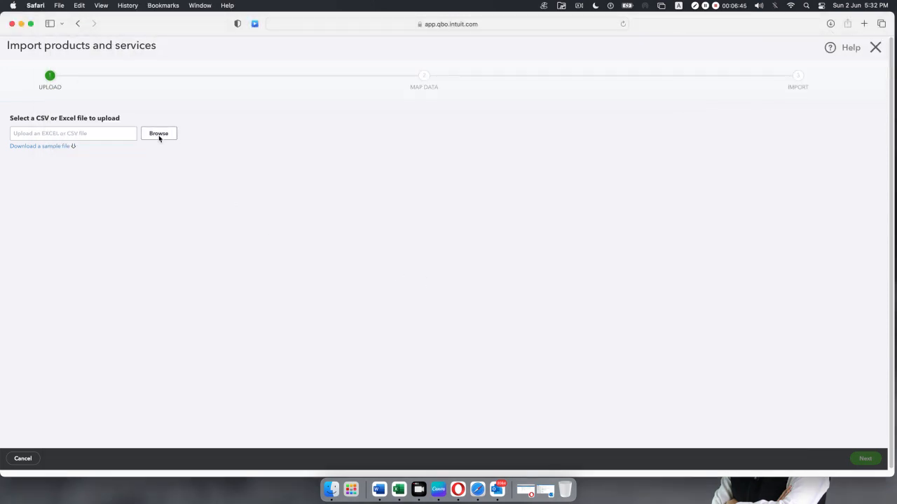
{"action": "left_click", "coordinate": [155, 136]}
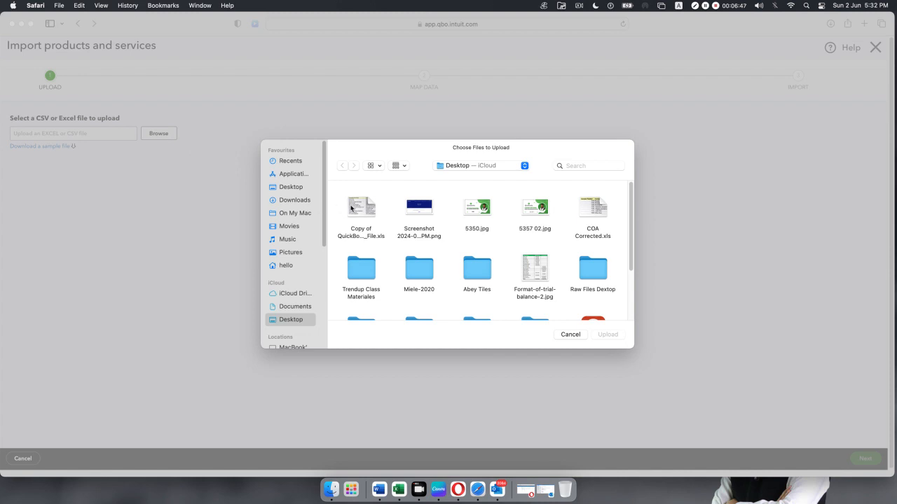
{"action": "left_click", "coordinate": [370, 212]}
{"action": "left_click", "coordinate": [609, 335]}
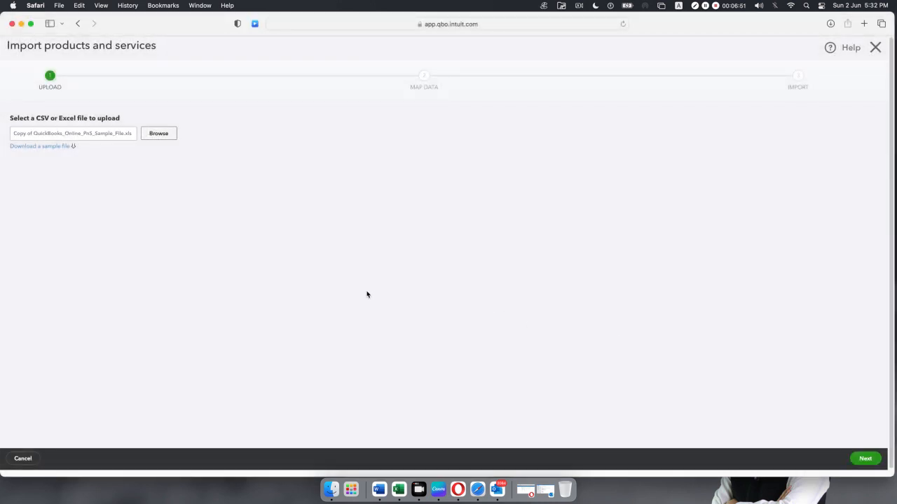
Accept the field mapping and import all 12 products and services.
{"action": "left_click", "coordinate": [865, 459]}
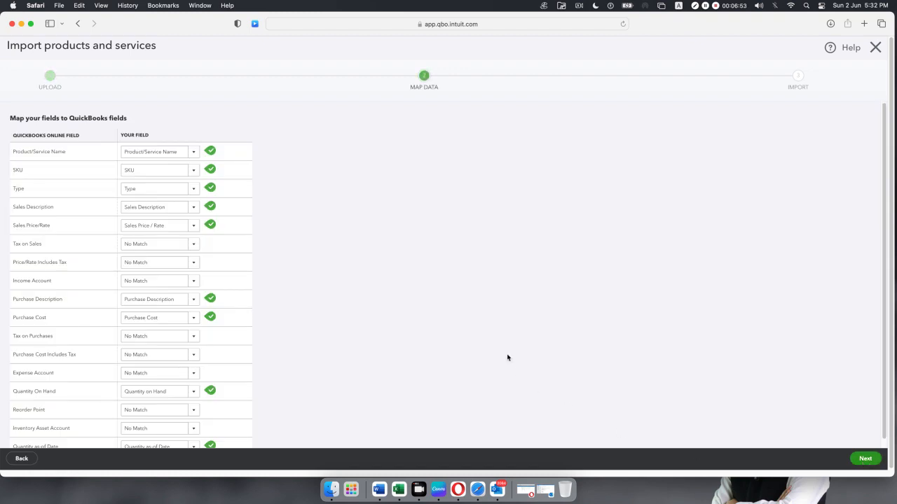
{"action": "scroll", "coordinate": [430, 294], "scroll_direction": "down", "scroll_amount": 1}
{"action": "left_click", "coordinate": [865, 459]}
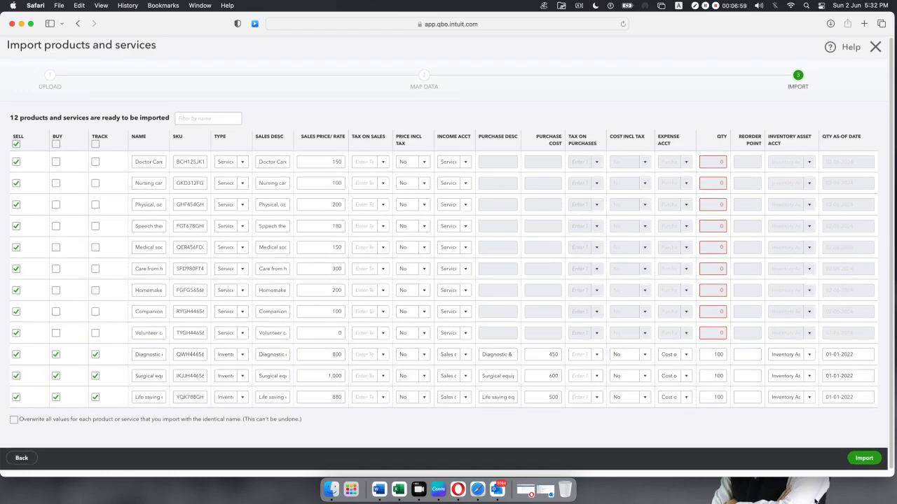
{"action": "left_click", "coordinate": [864, 461]}
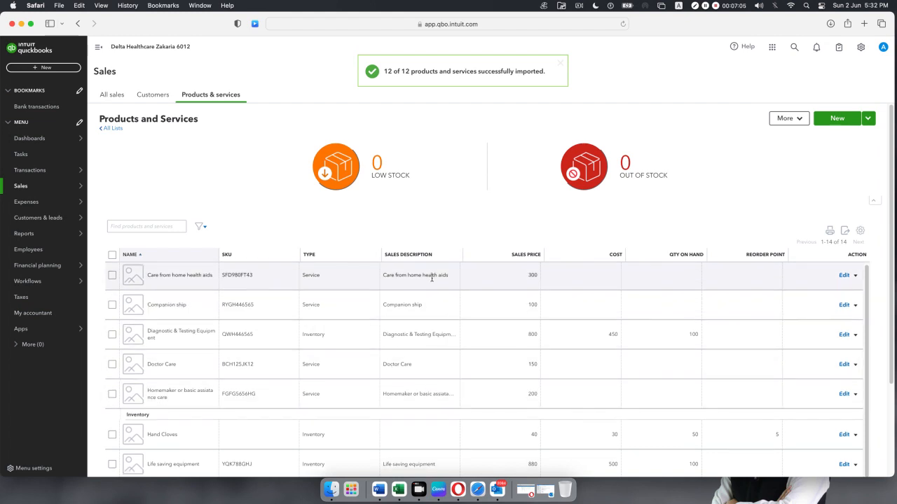
Review the 14-item Products and Services list, then bring up the + New transaction menu.
{"action": "scroll", "coordinate": [431, 279], "scroll_direction": "down", "scroll_amount": 5}
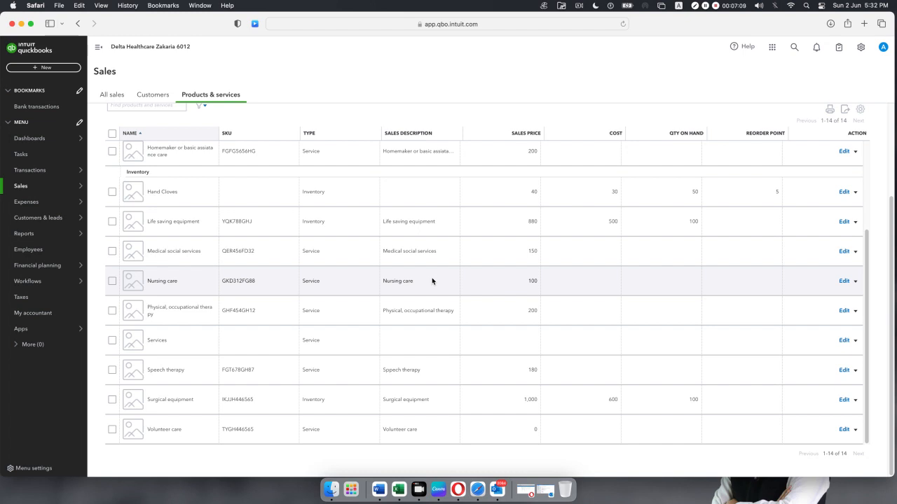
{"action": "left_click", "coordinate": [33, 68]}
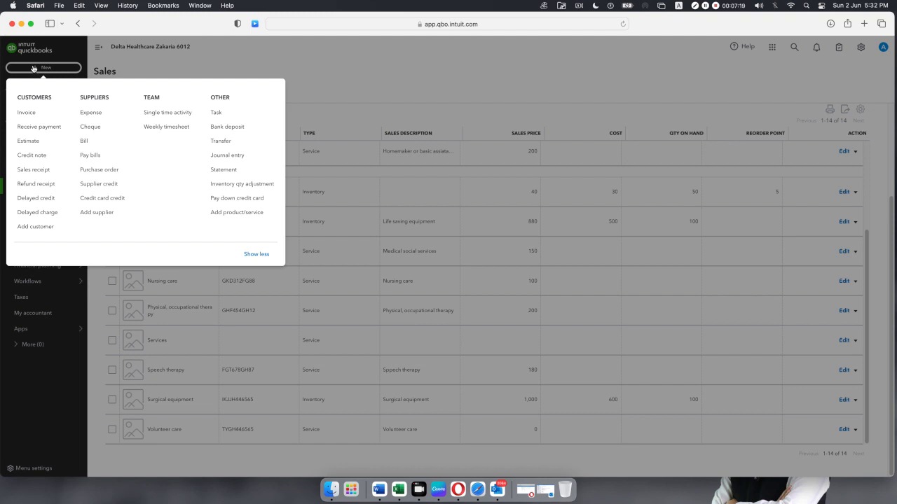
Start invoice 1001 for the chosen customer, dated 1 May 2024.
{"action": "left_click", "coordinate": [25, 112]}
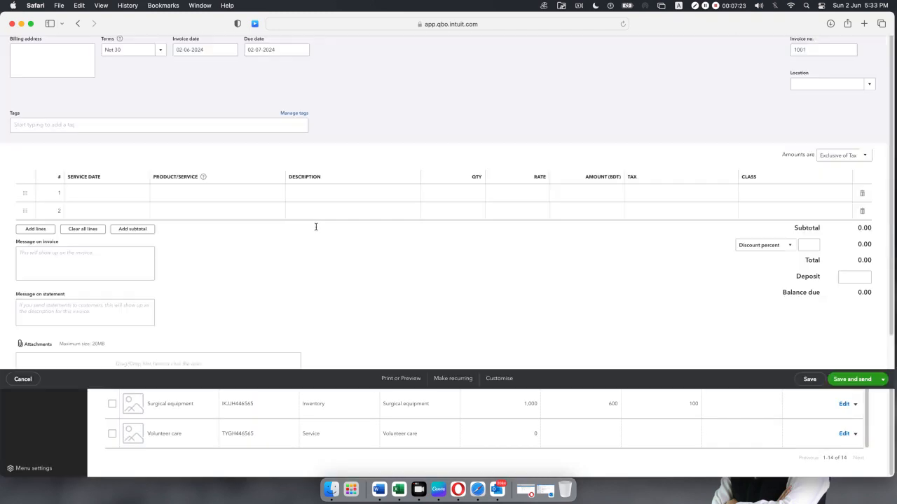
{"action": "left_click", "coordinate": [95, 88]}
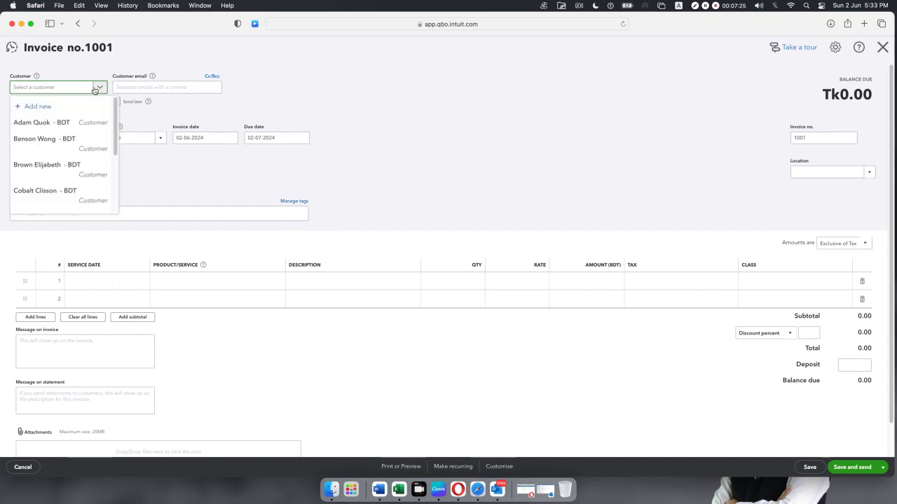
{"action": "scroll", "coordinate": [77, 144], "scroll_direction": "down", "scroll_amount": 5}
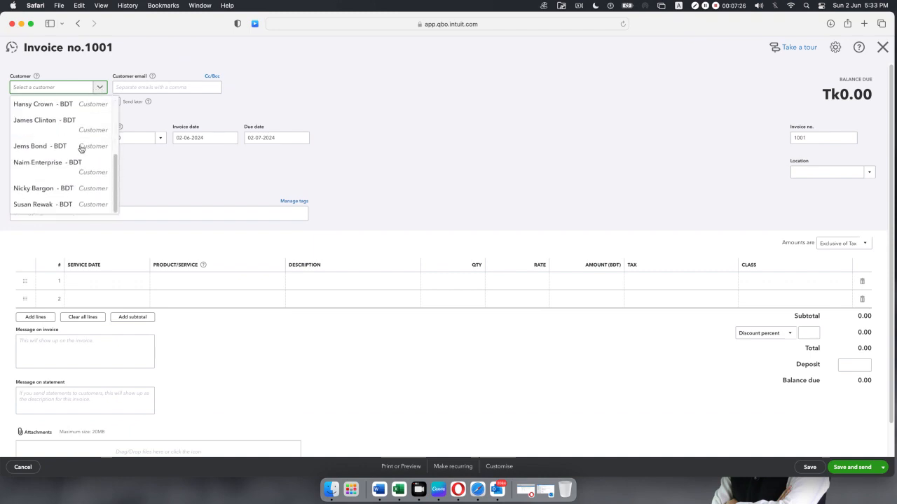
{"action": "left_click", "coordinate": [52, 204]}
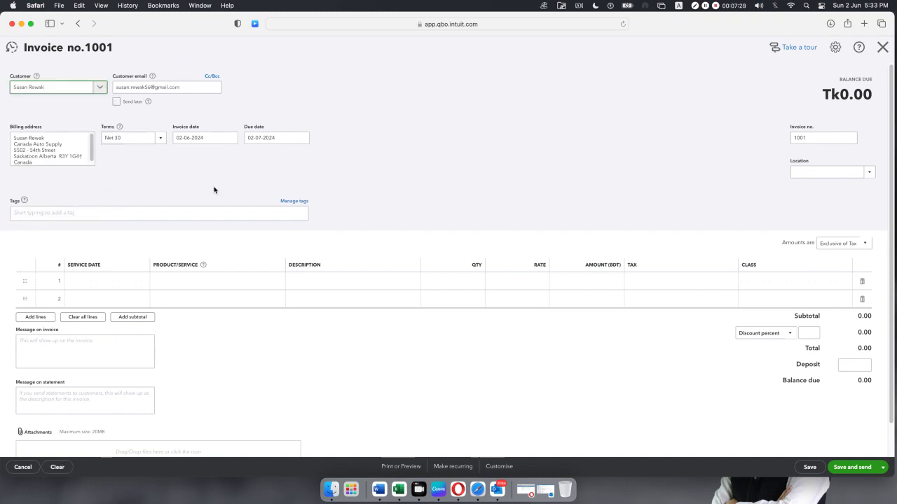
{"action": "left_click", "coordinate": [231, 140]}
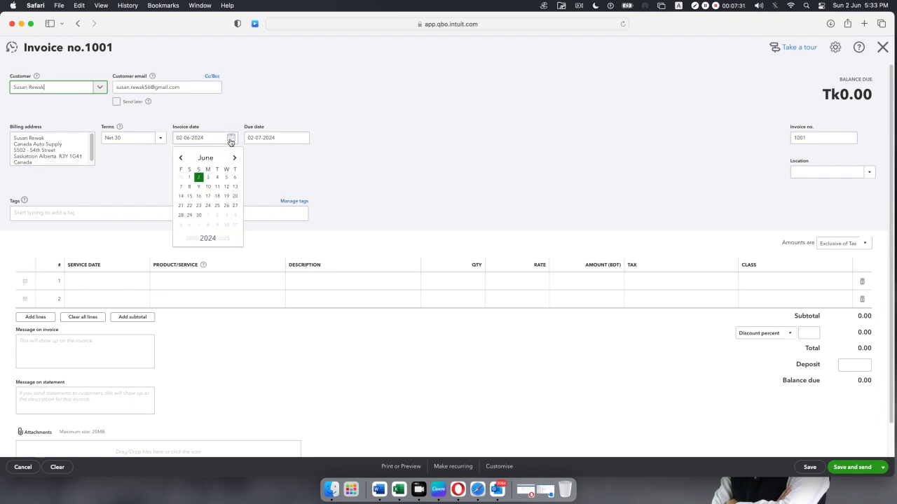
{"action": "left_click", "coordinate": [180, 159]}
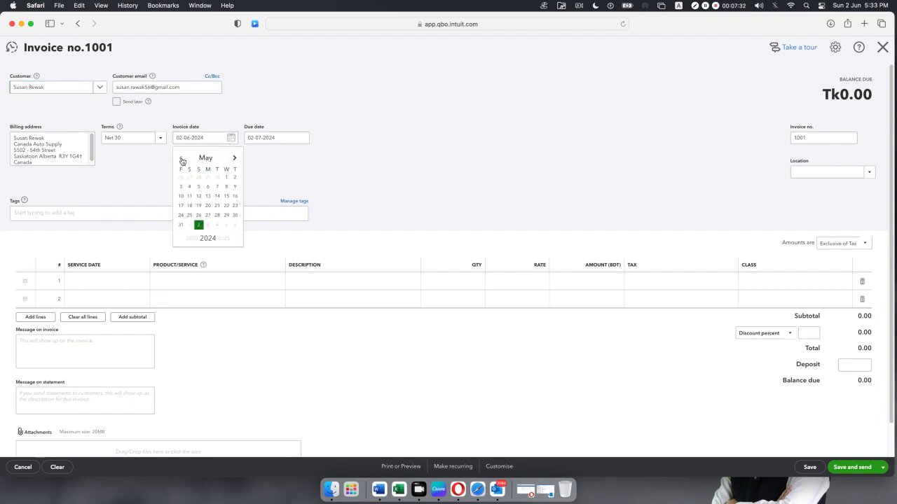
{"action": "left_click", "coordinate": [225, 178]}
{"action": "left_click", "coordinate": [277, 184]}
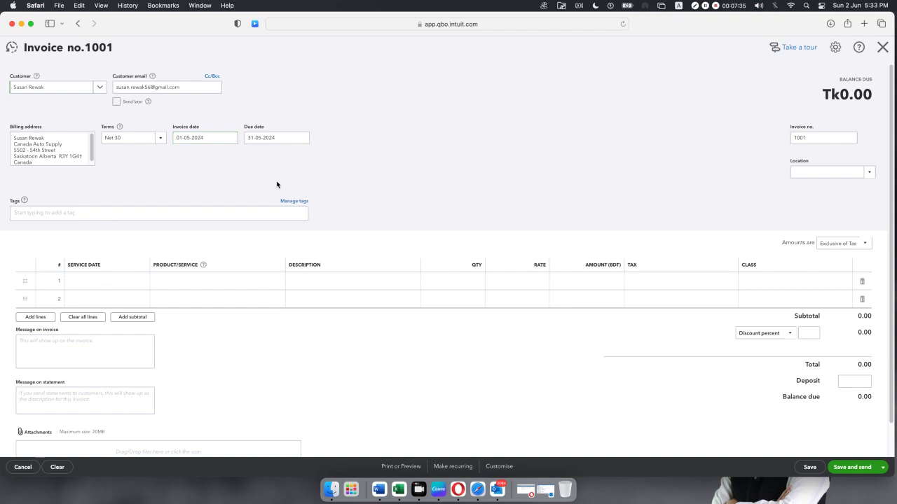
Add 5 Life saving equipment at 880 as the first invoice line.
{"action": "left_click", "coordinate": [230, 284]}
{"action": "left_click", "coordinate": [276, 283]}
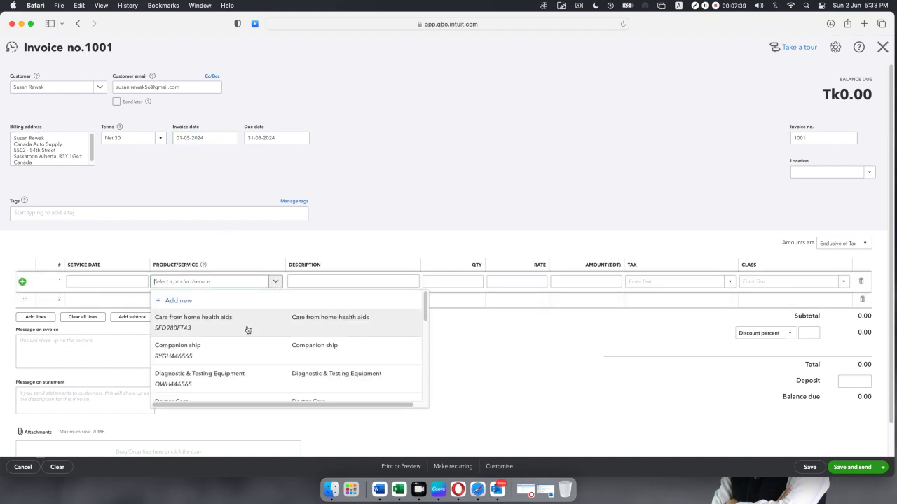
{"action": "scroll", "coordinate": [246, 329], "scroll_direction": "down", "scroll_amount": 1}
{"action": "scroll", "coordinate": [247, 329], "scroll_direction": "down", "scroll_amount": 3}
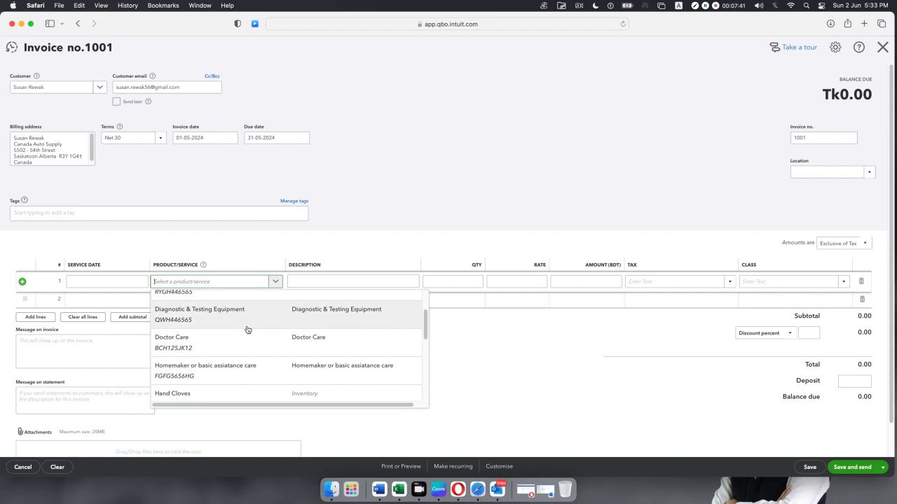
{"action": "scroll", "coordinate": [246, 330], "scroll_direction": "down", "scroll_amount": 1}
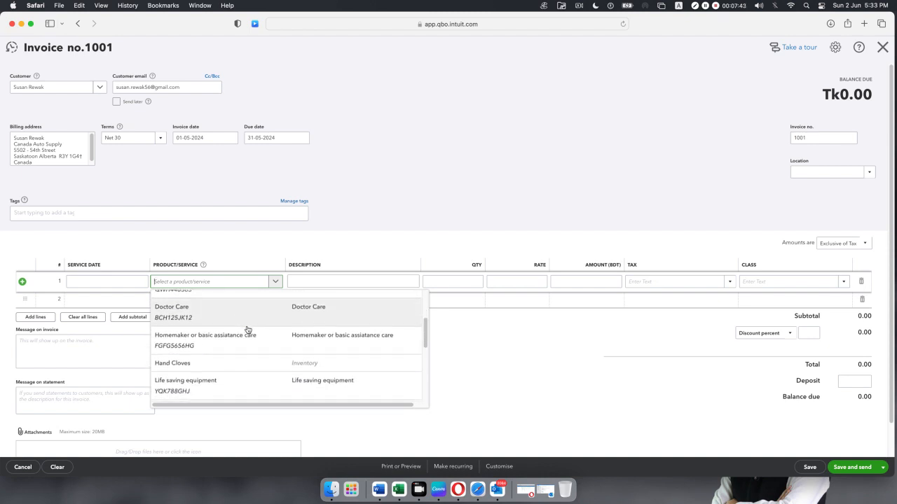
{"action": "left_click", "coordinate": [242, 386]}
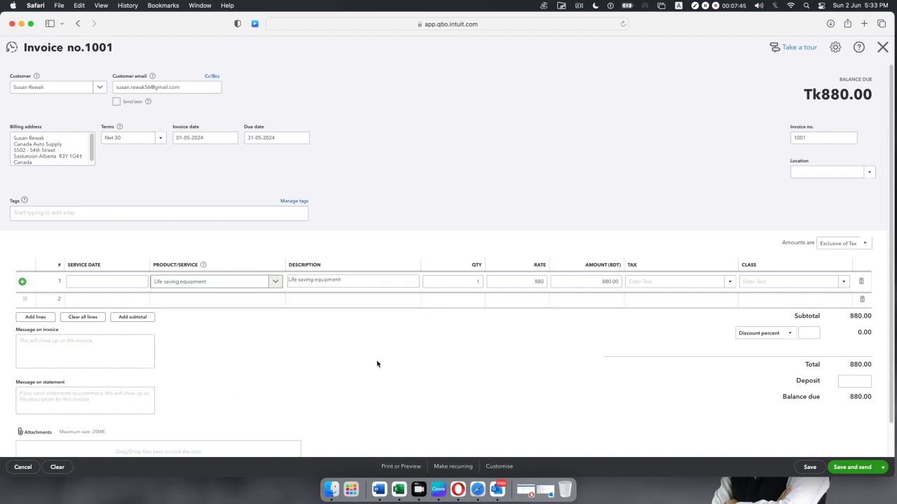
{"action": "left_click", "coordinate": [476, 283]}
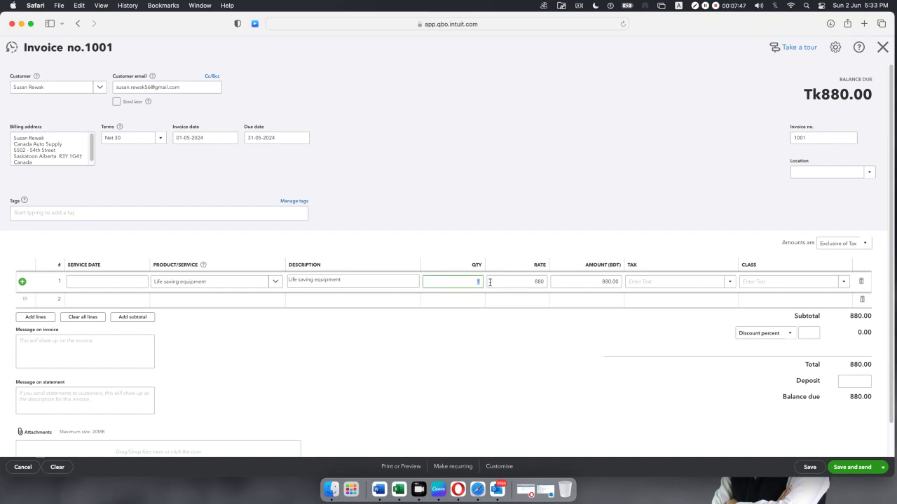
{"action": "type", "text": "5"}
{"action": "left_click", "coordinate": [486, 381]}
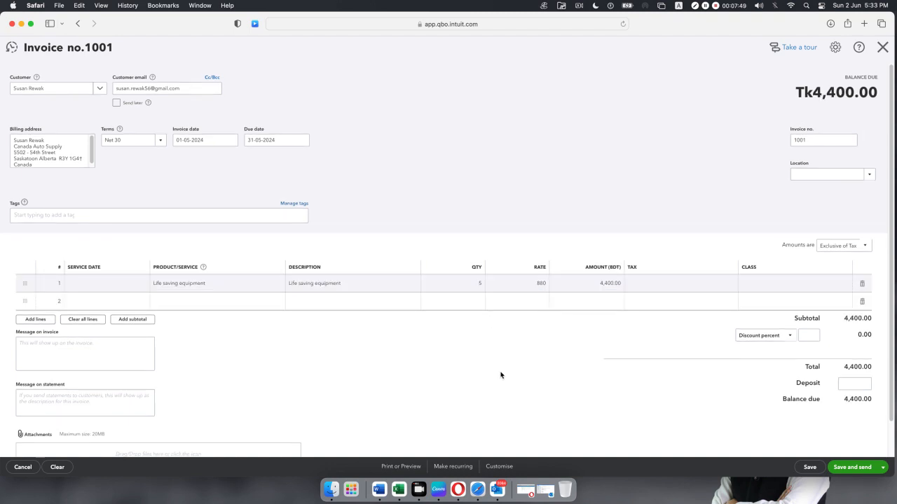
Apply Sales Tax 10% to the line, bringing the total to 4,840.00.
{"action": "left_click", "coordinate": [701, 287]}
{"action": "left_click", "coordinate": [728, 286]}
{"action": "left_click", "coordinate": [716, 299]}
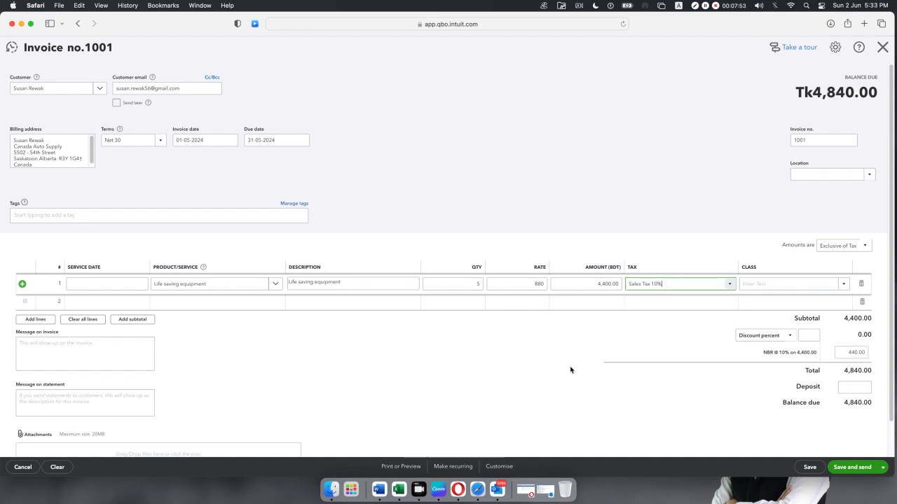
{"action": "left_click", "coordinate": [555, 362]}
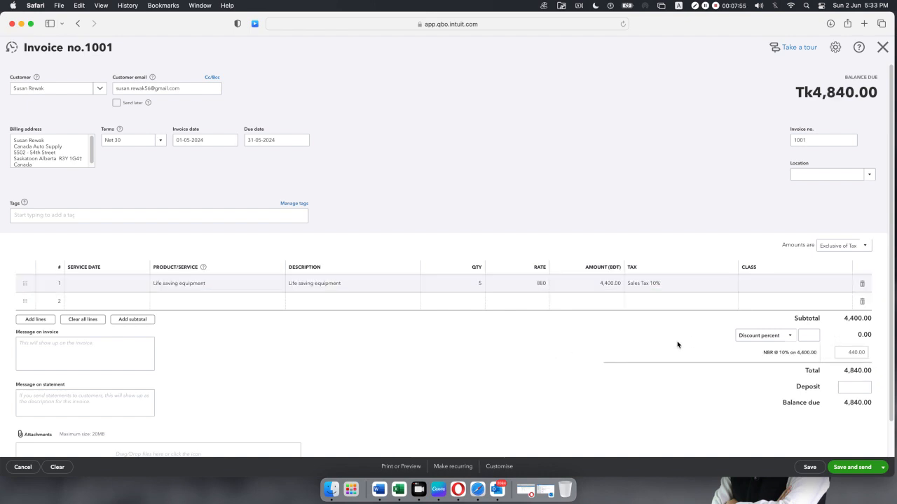
{"action": "scroll", "coordinate": [676, 345], "scroll_direction": "down", "scroll_amount": 1}
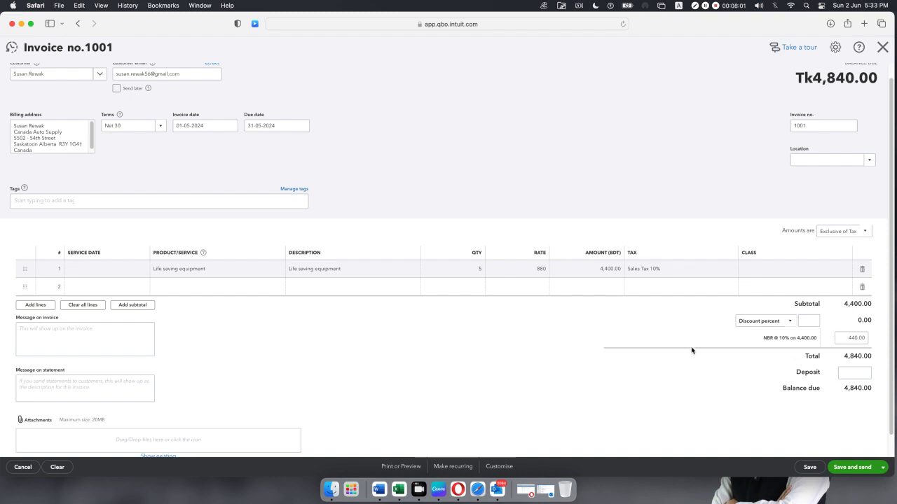
Save and close invoice 1001 despite the missing Class warning, discarding the blank follow-up invoice.
{"action": "left_click", "coordinate": [883, 468]}
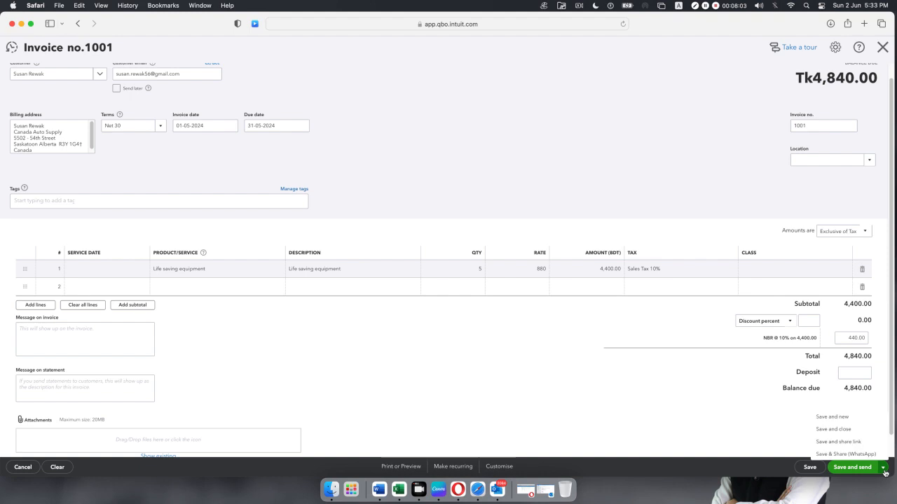
{"action": "left_click", "coordinate": [856, 430]}
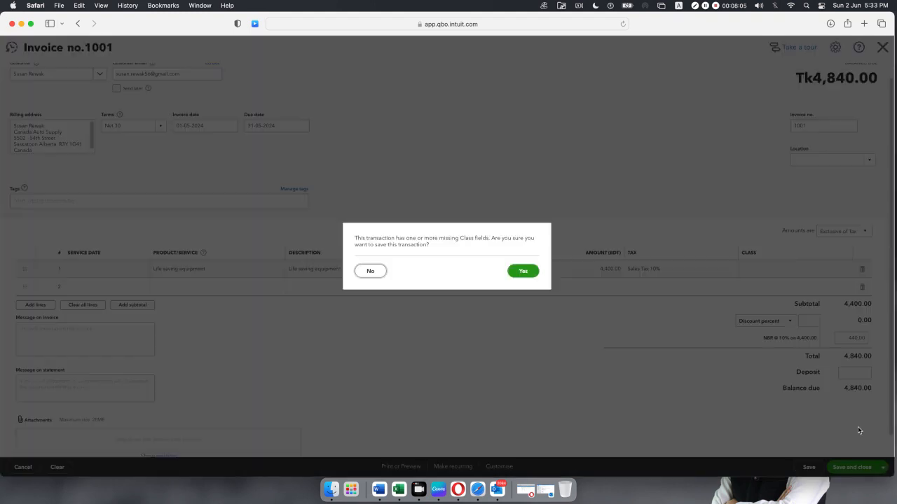
{"action": "left_click", "coordinate": [531, 270]}
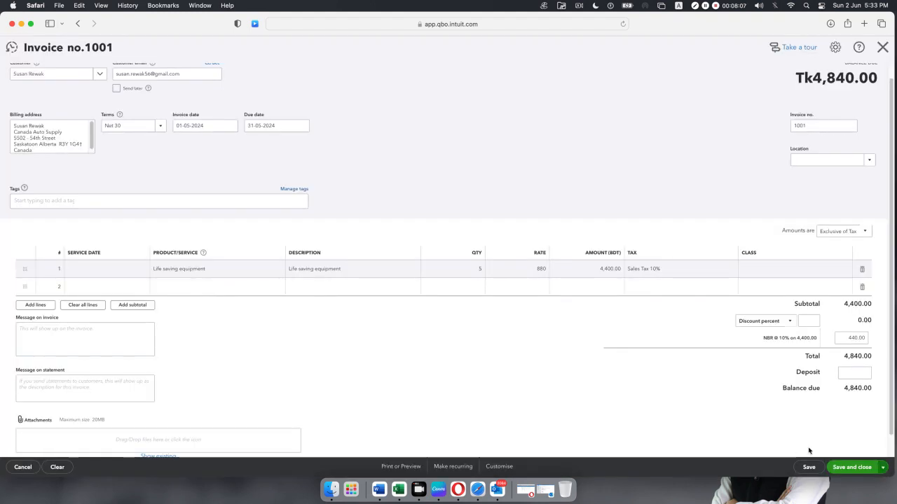
{"action": "left_click", "coordinate": [860, 470]}
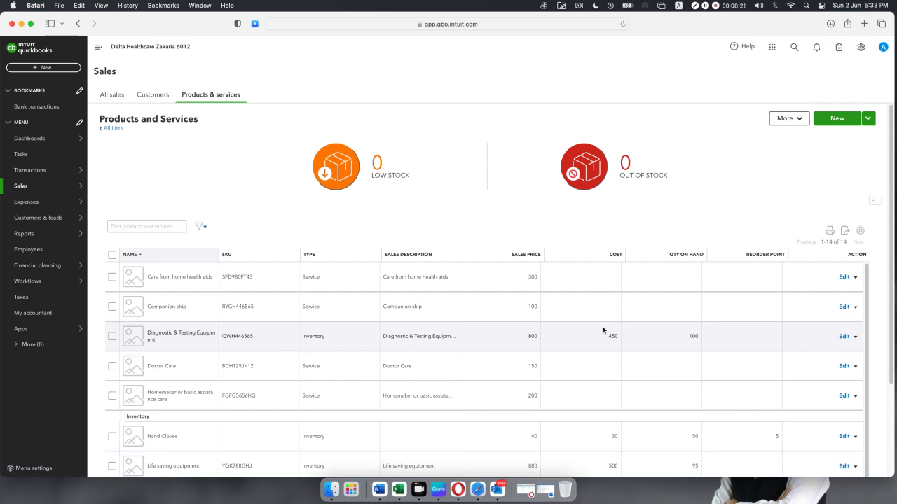
Review All sales, listing invoice 1001 at 4,840.00, then bring up the + New menu.
{"action": "mouse_move", "coordinate": [39, 189]}
{"action": "left_click", "coordinate": [104, 188]}
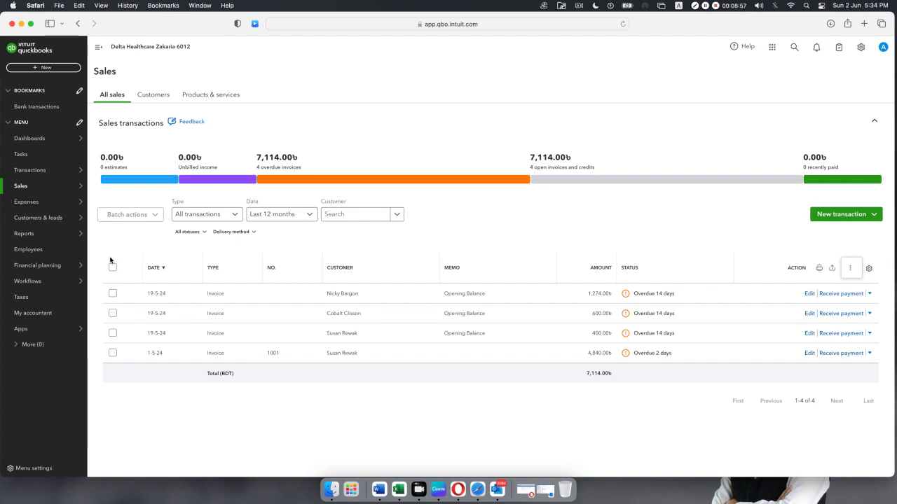
{"action": "left_click", "coordinate": [40, 68]}
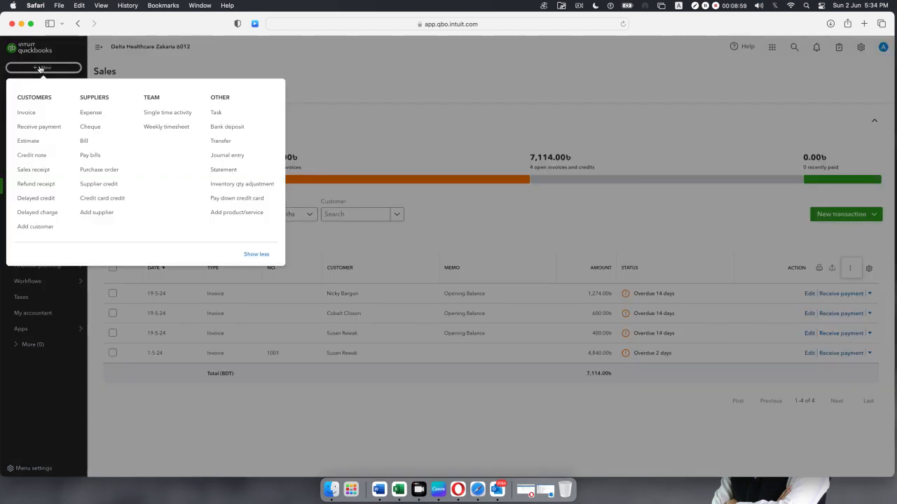
Start a credit note for the chosen customer, dated 04-05-2024.
{"action": "left_click", "coordinate": [33, 156]}
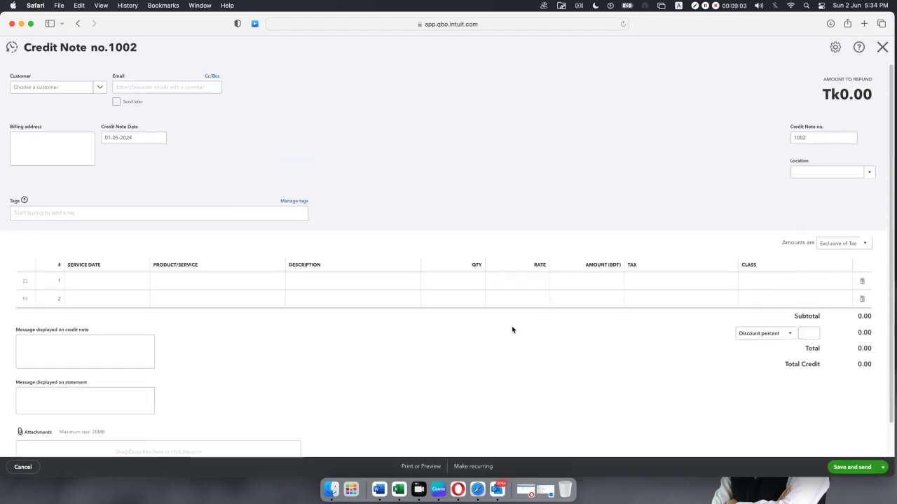
{"action": "left_click", "coordinate": [101, 90]}
{"action": "type", "text": "su"}
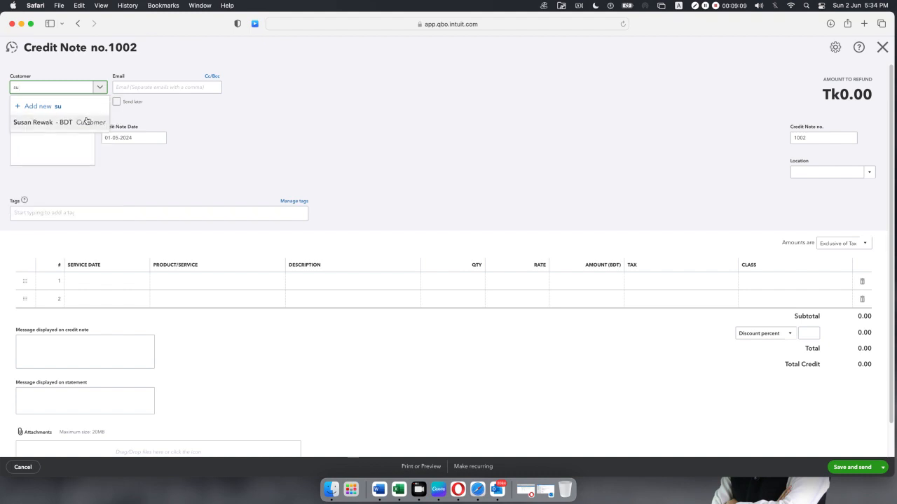
{"action": "left_click", "coordinate": [65, 123]}
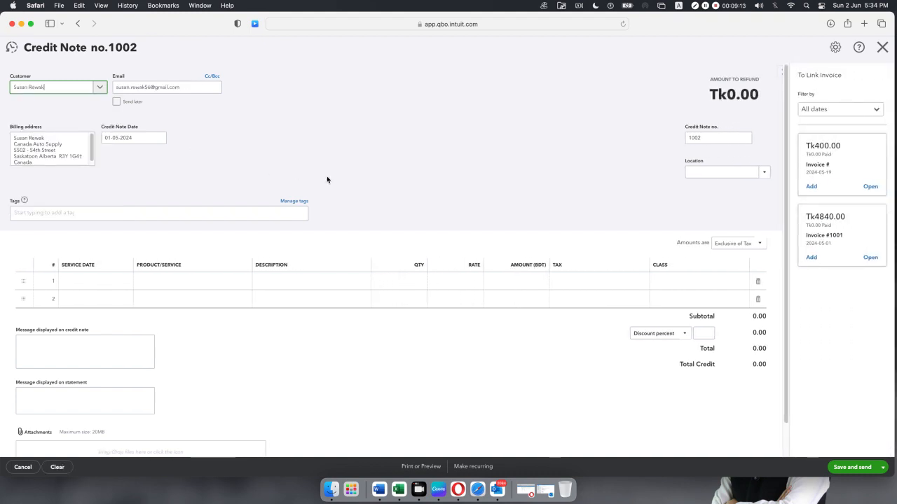
{"action": "left_click", "coordinate": [159, 140]}
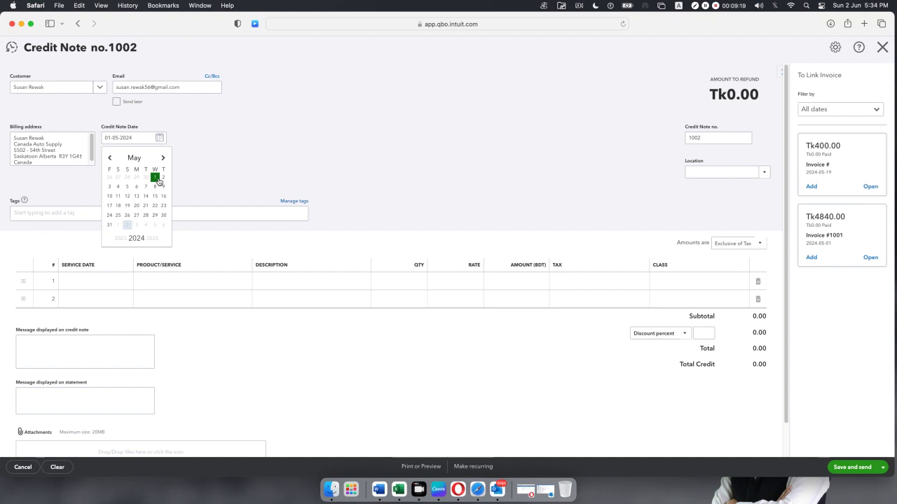
{"action": "left_click", "coordinate": [118, 187]}
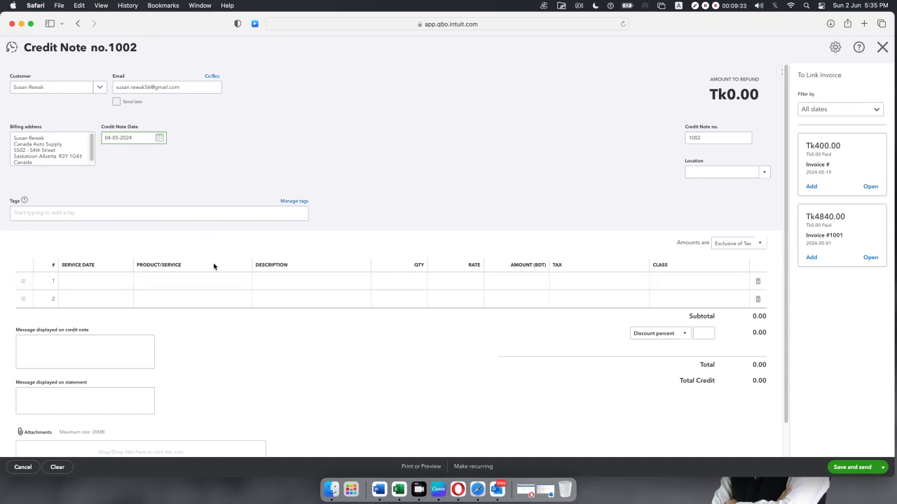
Remove the extra empty lines and add Life saving equipment as the first line item.
{"action": "left_click", "coordinate": [202, 282]}
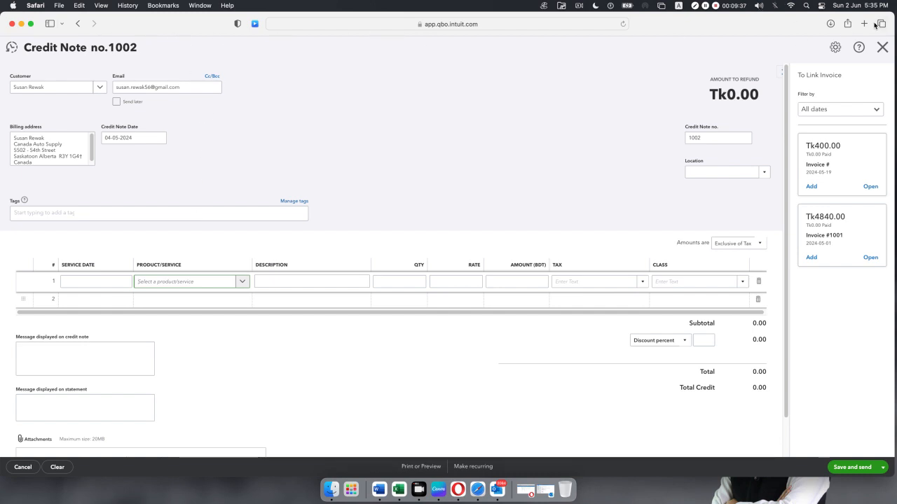
{"action": "left_click", "coordinate": [865, 24]}
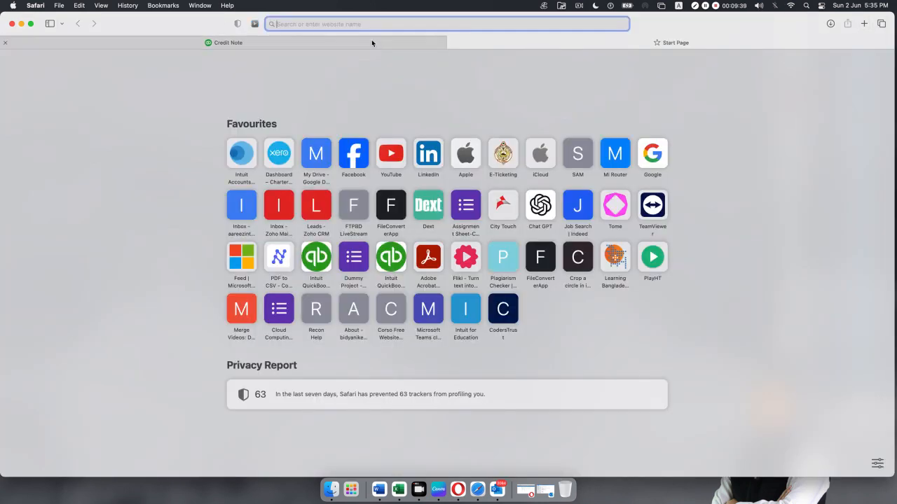
{"action": "left_click", "coordinate": [217, 44]}
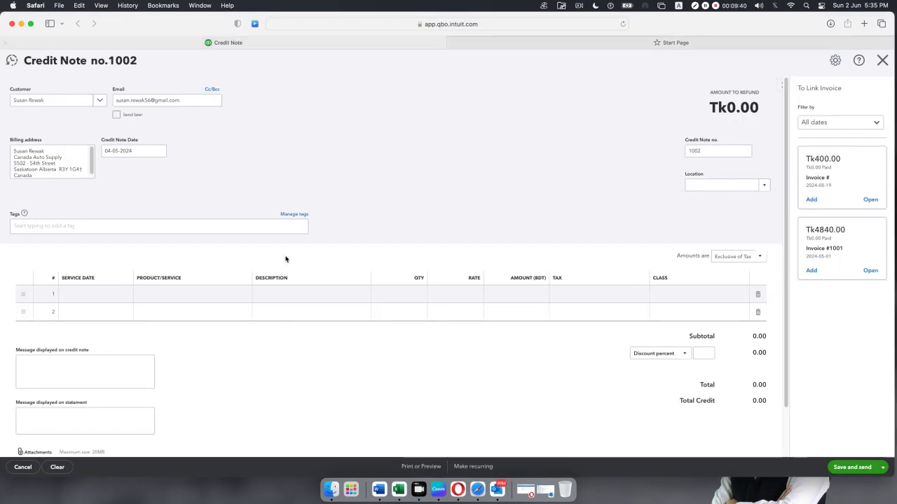
{"action": "left_click", "coordinate": [177, 315]}
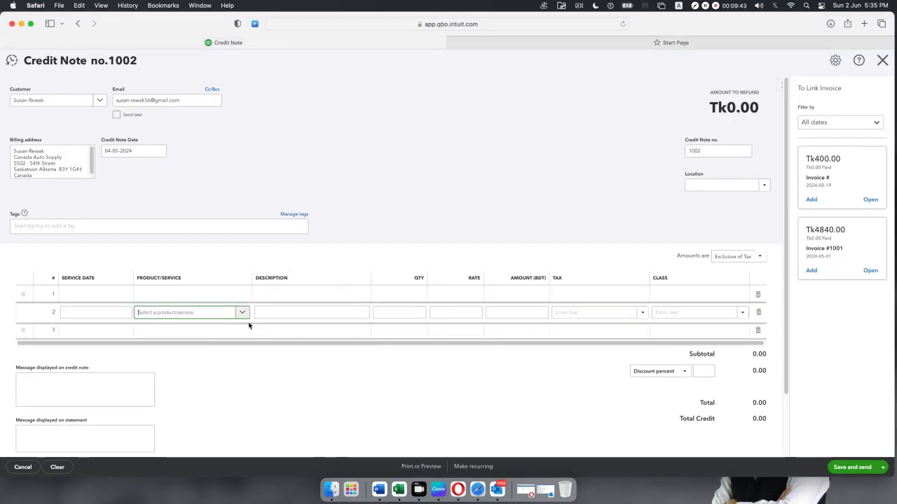
{"action": "left_click", "coordinate": [758, 312]}
{"action": "left_click", "coordinate": [241, 295]}
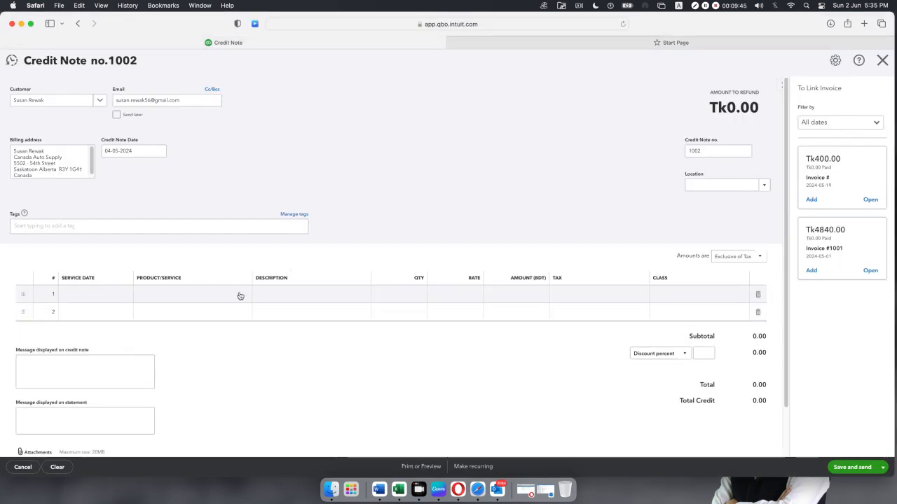
{"action": "left_click", "coordinate": [241, 295]}
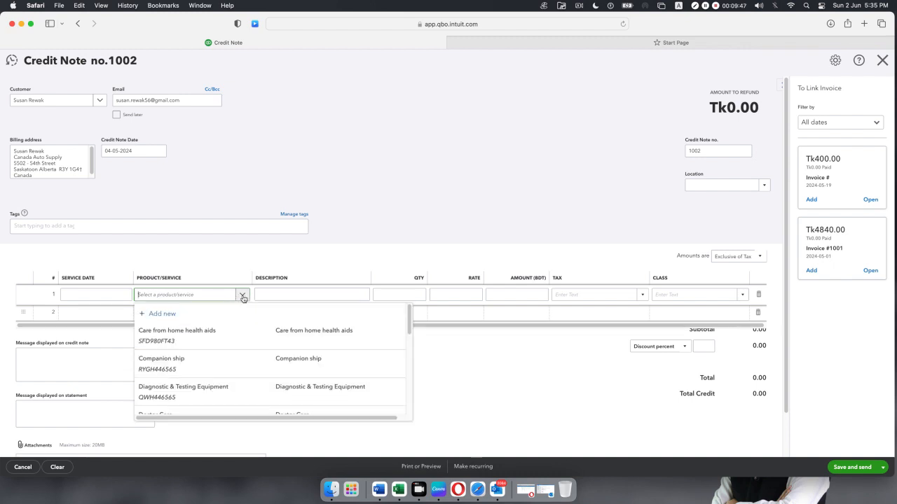
{"action": "scroll", "coordinate": [212, 340], "scroll_direction": "down", "scroll_amount": 2}
{"action": "scroll", "coordinate": [207, 351], "scroll_direction": "down", "scroll_amount": 2}
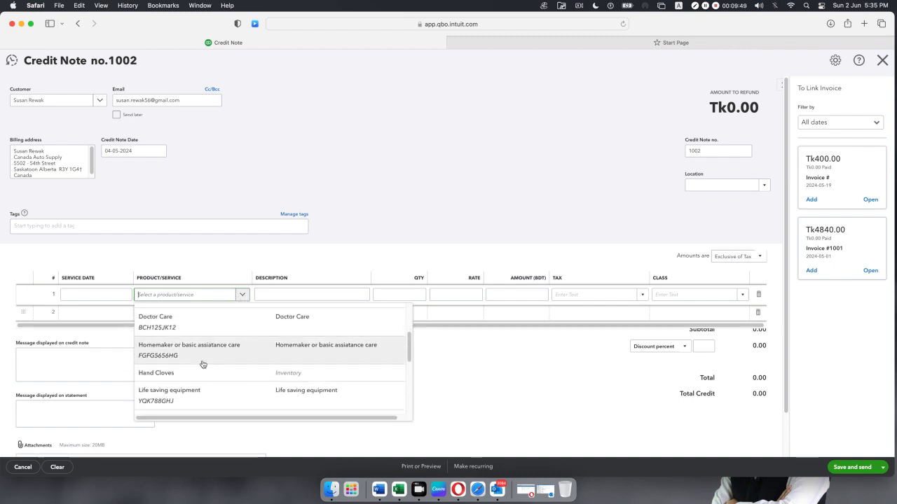
{"action": "left_click", "coordinate": [199, 392]}
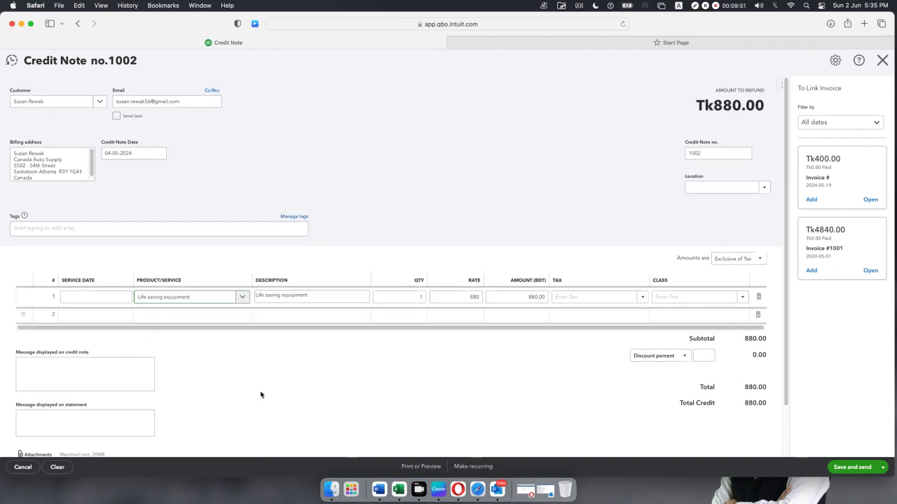
Set the line quantity to 1 and apply Sales Tax 10%, totalling 968.00.
{"action": "left_click", "coordinate": [420, 299]}
{"action": "key", "text": "BackSpace"}
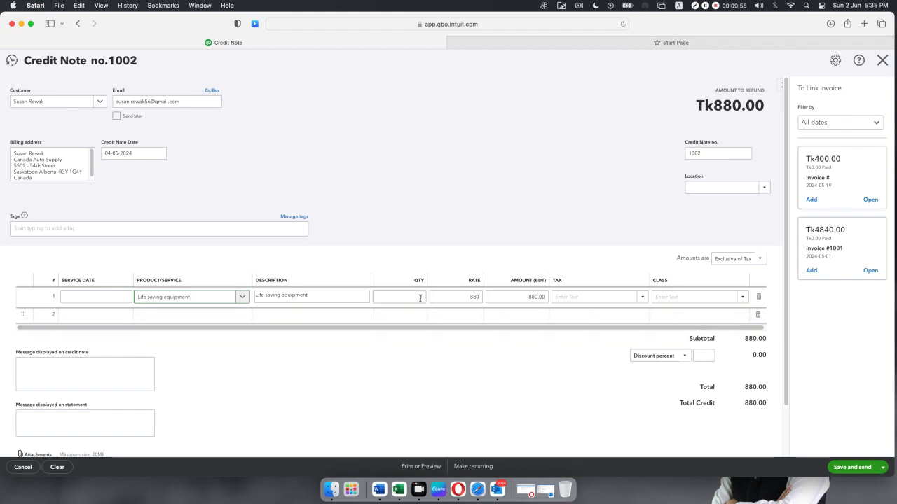
{"action": "type", "text": "1"}
{"action": "left_click", "coordinate": [637, 297]}
{"action": "left_click", "coordinate": [642, 300]}
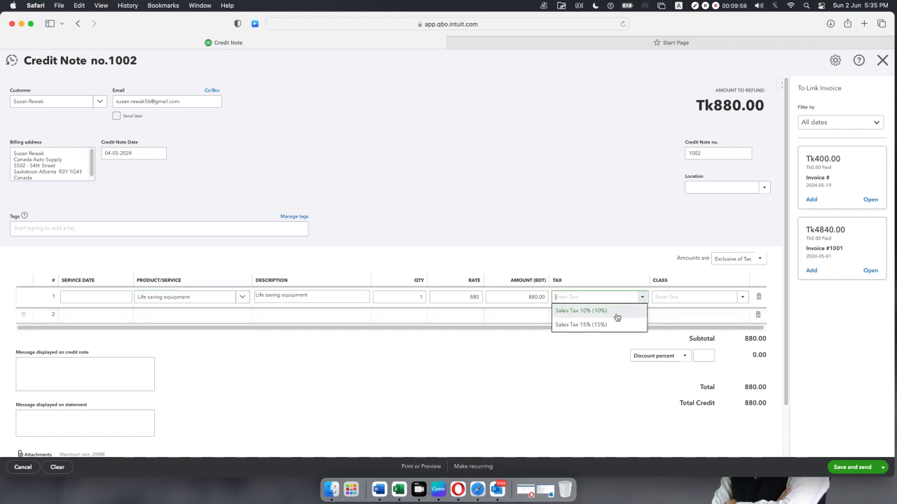
{"action": "left_click", "coordinate": [614, 313]}
{"action": "left_click", "coordinate": [589, 412]}
Save and close credit note 1002, accepting the missing Class fields warning.
{"action": "scroll", "coordinate": [591, 396], "scroll_direction": "down", "scroll_amount": 2}
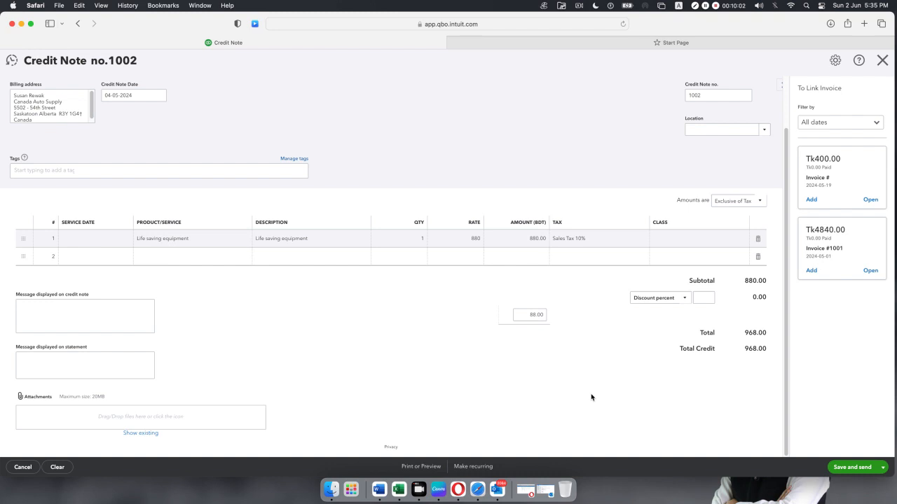
{"action": "left_click", "coordinate": [883, 468]}
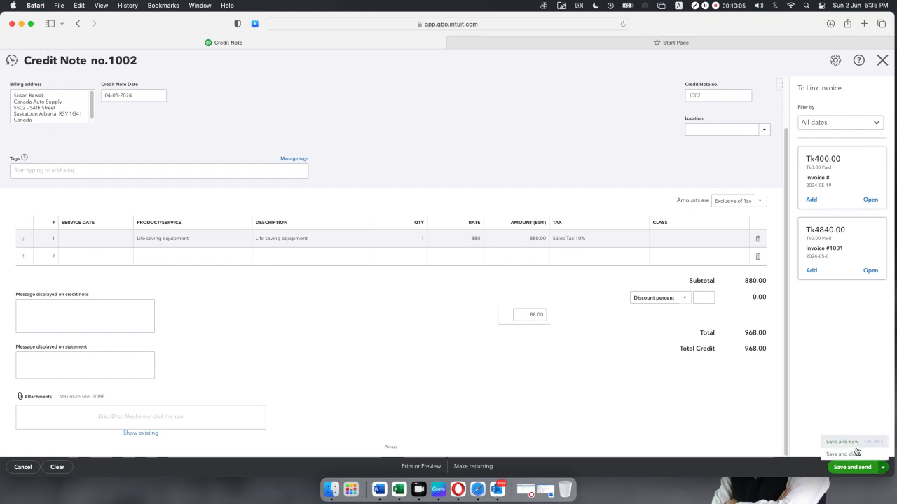
{"action": "left_click", "coordinate": [848, 454]}
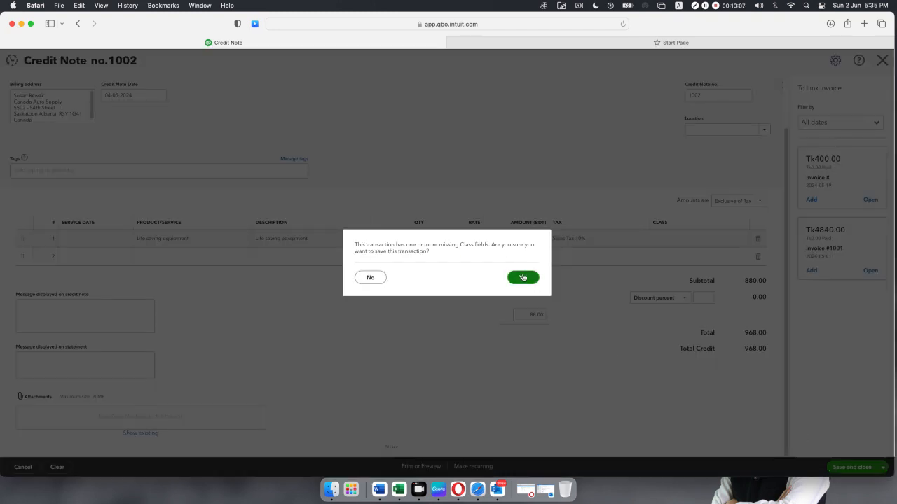
{"action": "left_click", "coordinate": [523, 278]}
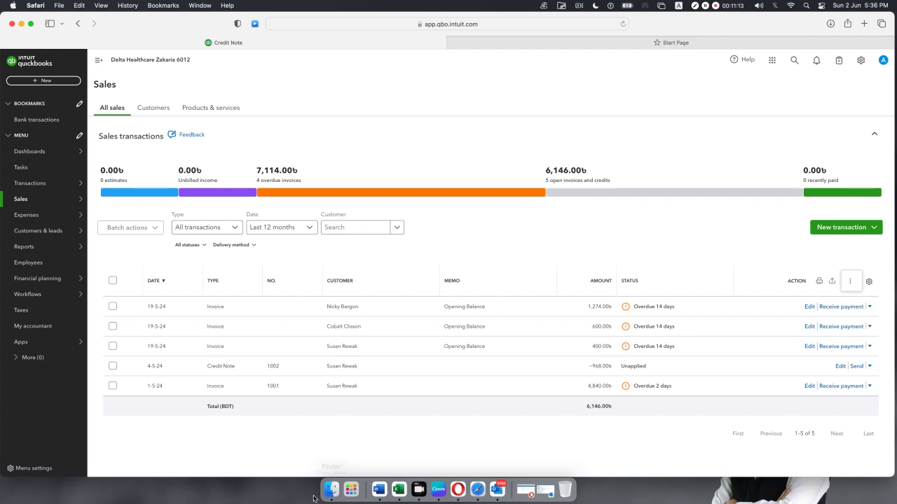
Start a payment on invoice 1001 and exclude the 19-05-2024 invoice from it.
{"action": "left_click", "coordinate": [837, 387]}
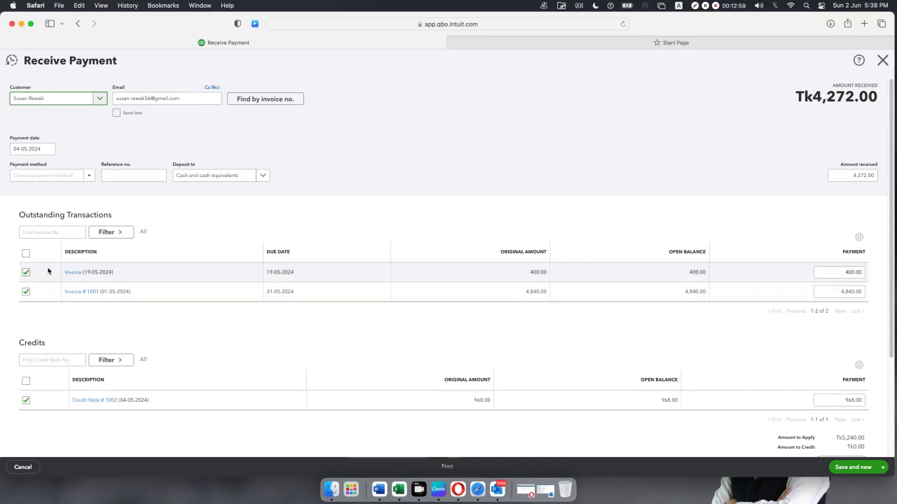
{"action": "scroll", "coordinate": [127, 294], "scroll_direction": "down", "scroll_amount": 2}
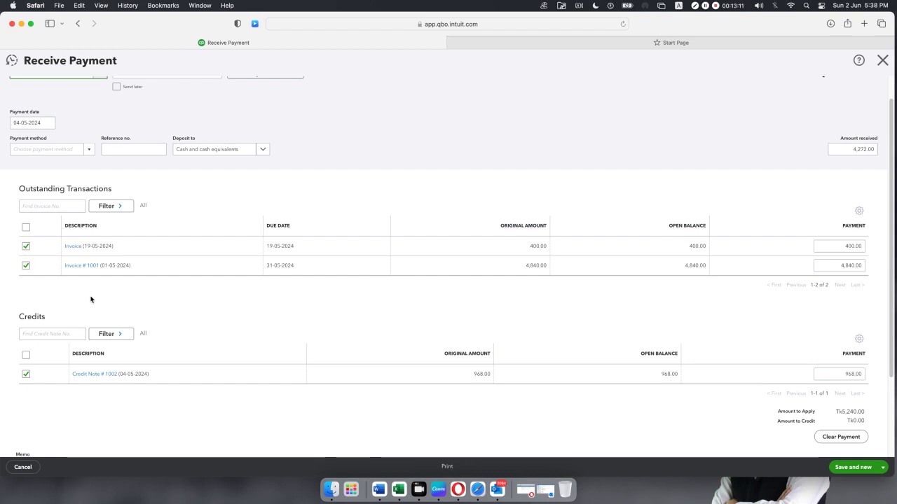
{"action": "left_click", "coordinate": [25, 247]}
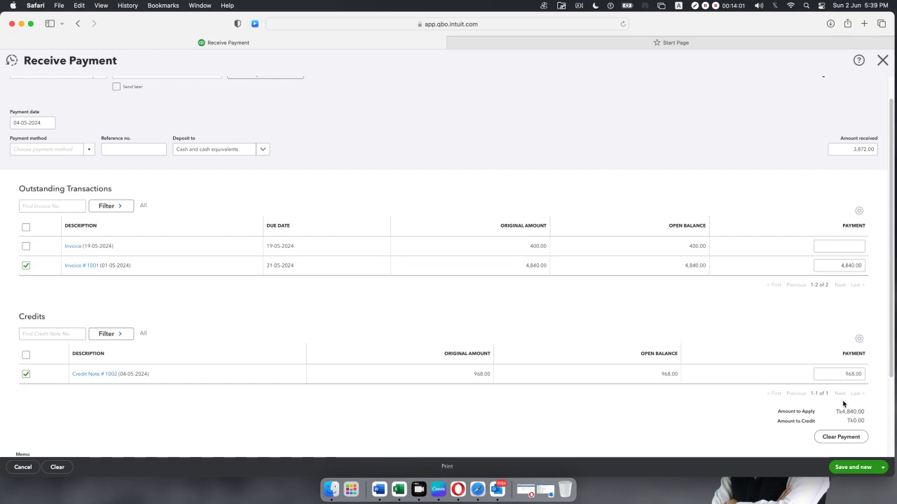
Check that only invoice 1001 is applied in the payment, then expand the save options.
{"action": "scroll", "coordinate": [830, 388], "scroll_direction": "down", "scroll_amount": 3}
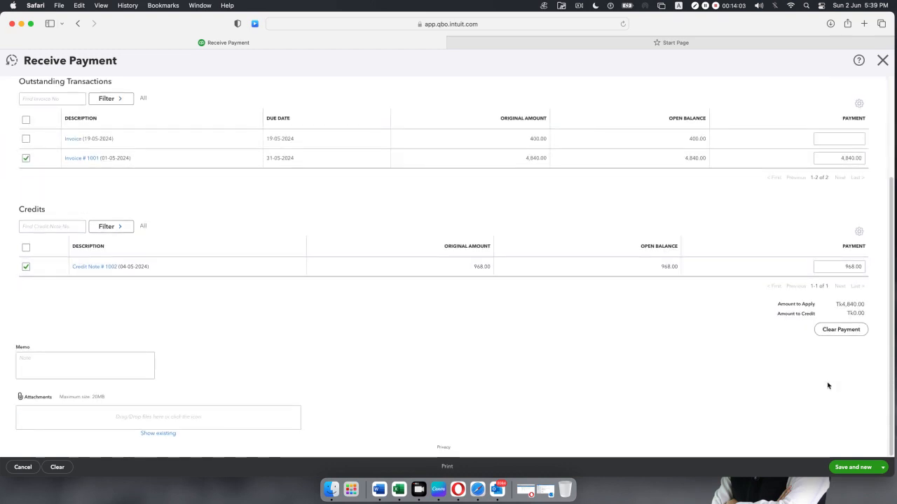
{"action": "scroll", "coordinate": [828, 386], "scroll_direction": "up", "scroll_amount": 4}
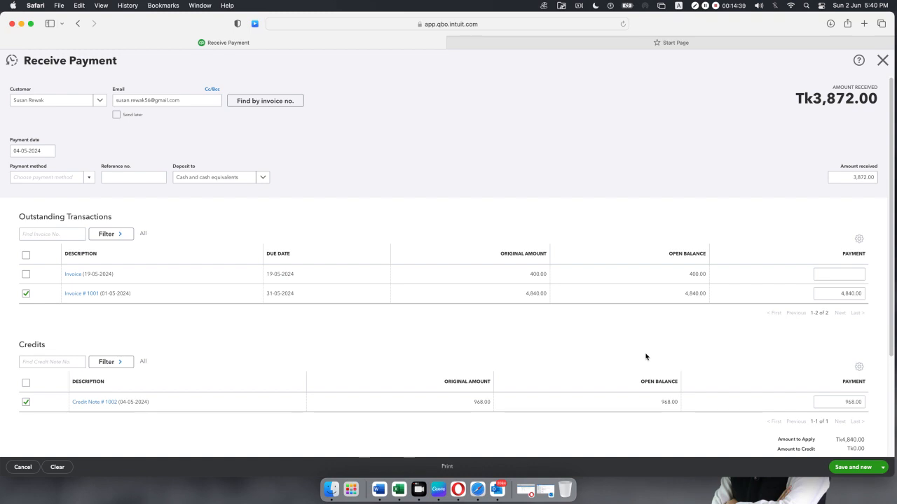
{"action": "left_click", "coordinate": [882, 470]}
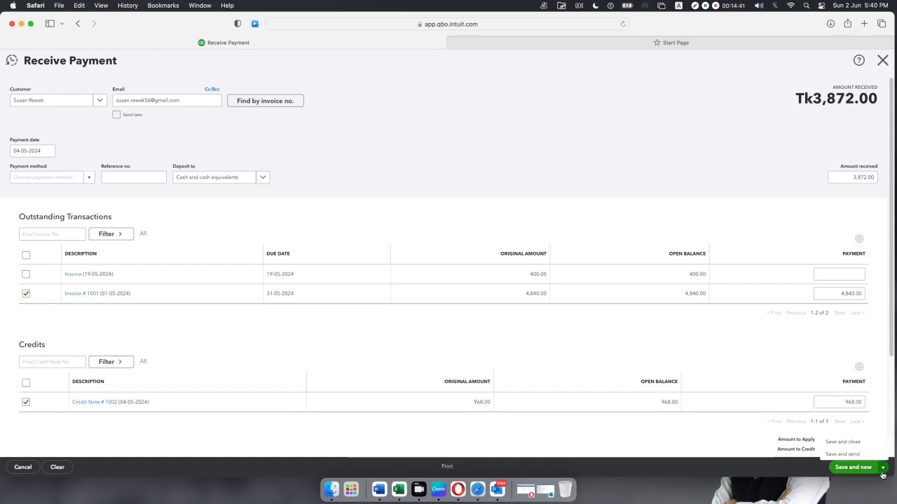
Save and close the 3,872.00 payment for invoice 1001.
{"action": "left_click", "coordinate": [862, 443]}
{"action": "left_click", "coordinate": [853, 470]}
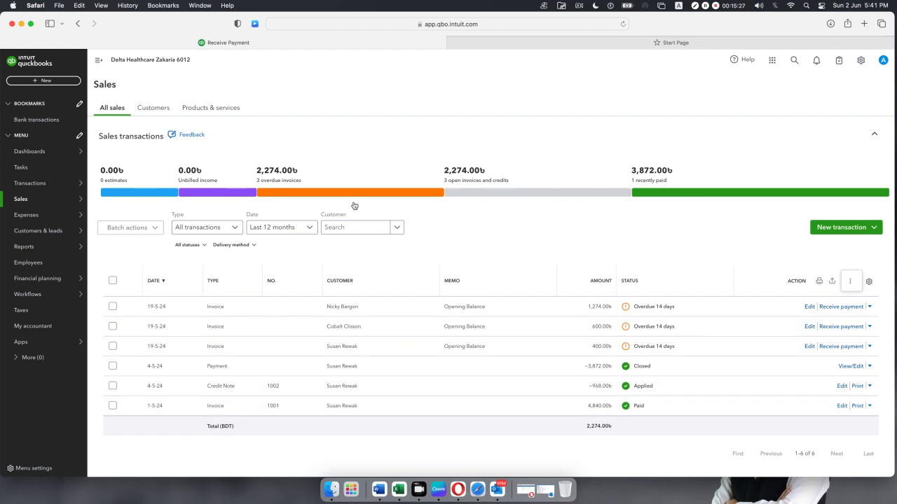
Bring up the + New list of transaction types to begin invoice 1003.
{"action": "left_click", "coordinate": [44, 81]}
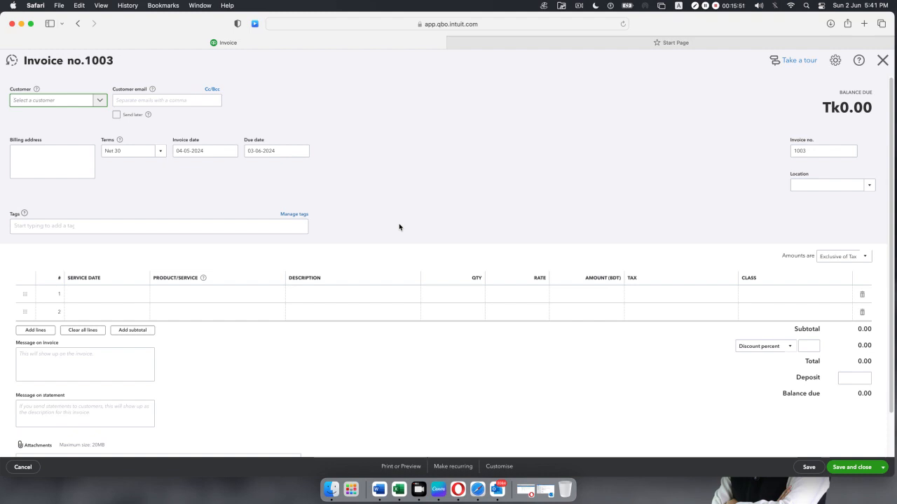
Discard the blank invoice and start a new Sales receipt, no. 1003, from + New.
{"action": "left_click", "coordinate": [884, 64]}
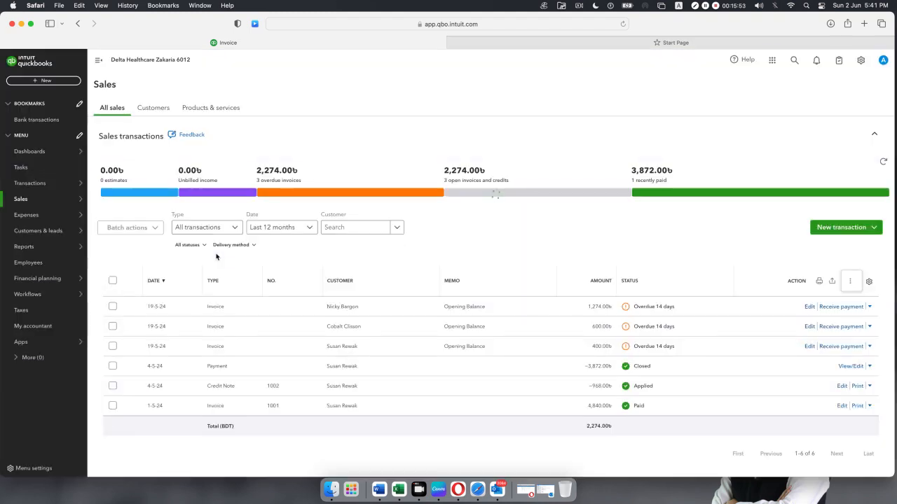
{"action": "left_click", "coordinate": [43, 82]}
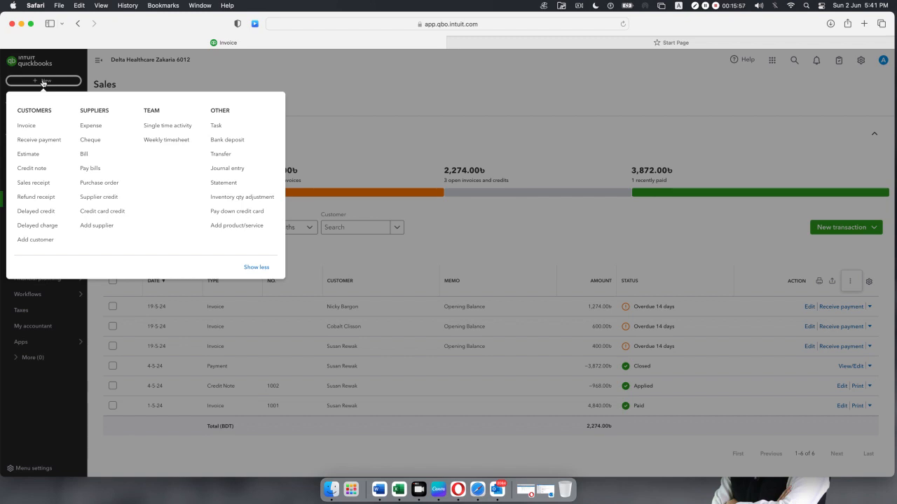
{"action": "left_click", "coordinate": [29, 183]}
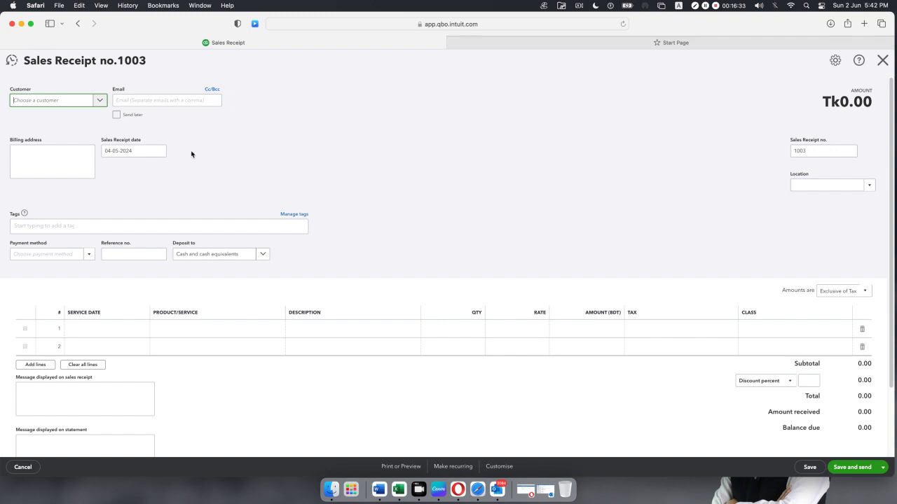
Choose the receipt's customer and set the receipt date to 24-05-2024.
{"action": "left_click", "coordinate": [100, 101]}
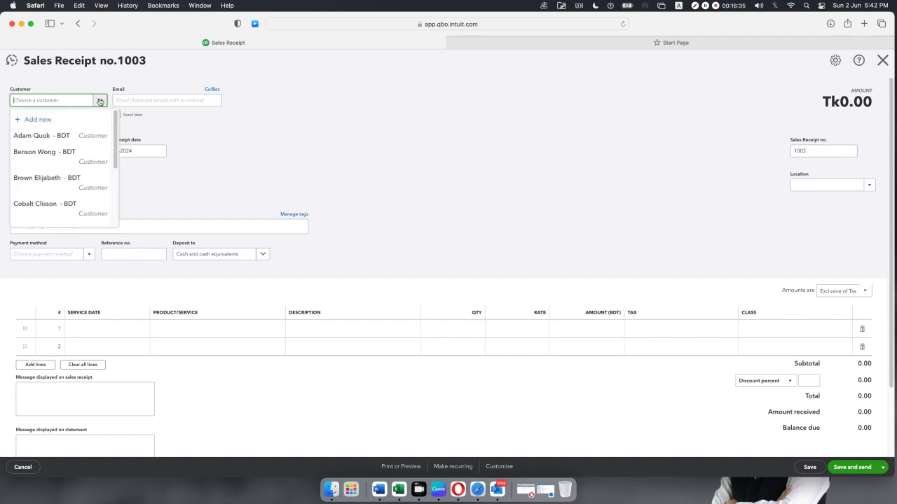
{"action": "scroll", "coordinate": [44, 164], "scroll_direction": "down", "scroll_amount": 5}
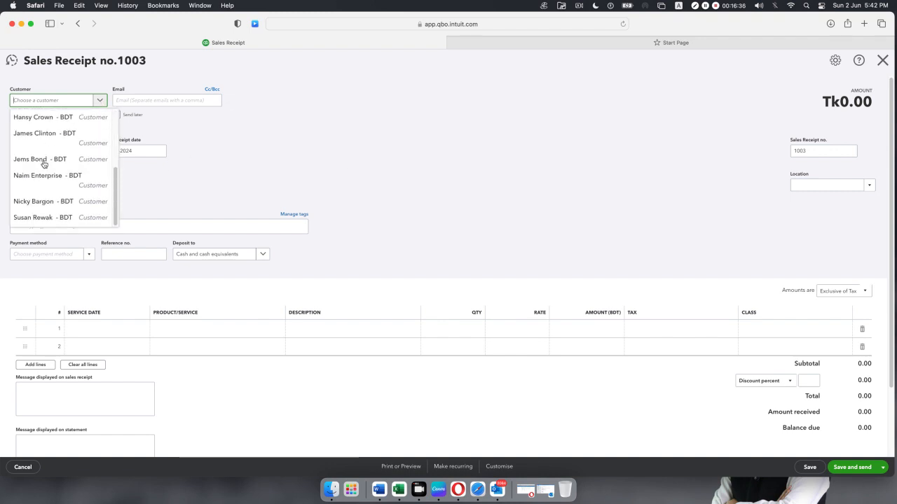
{"action": "left_click", "coordinate": [40, 201]}
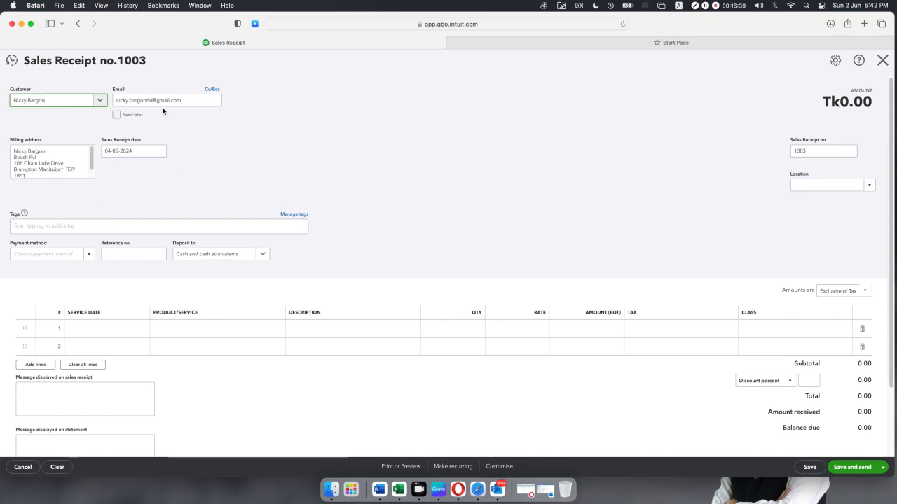
{"action": "left_click", "coordinate": [158, 151]}
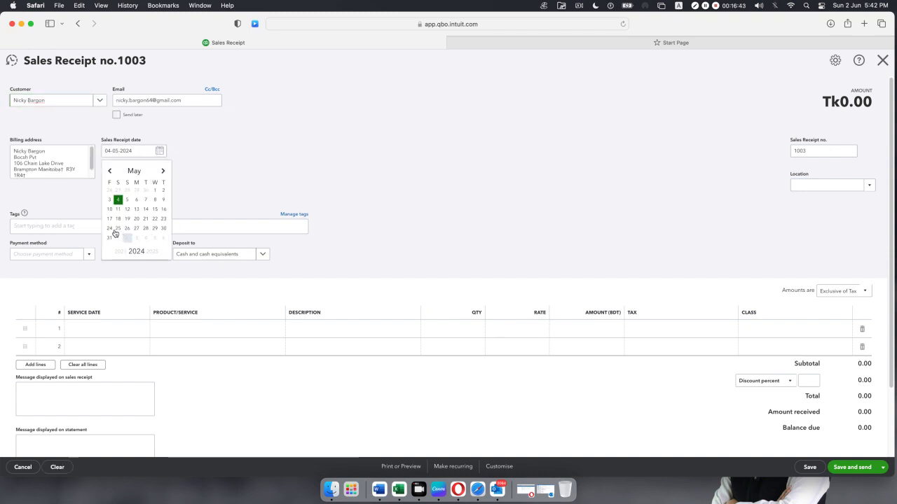
{"action": "left_click", "coordinate": [110, 227]}
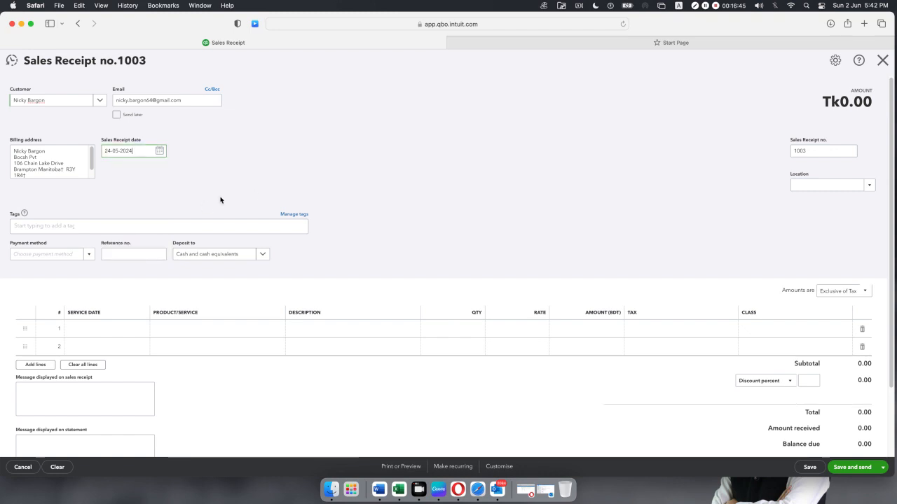
Record payment by Cheque with reference CH431, deposited to Wells Fargo Checking 8765.
{"action": "left_click", "coordinate": [88, 255]}
{"action": "left_click", "coordinate": [51, 296]}
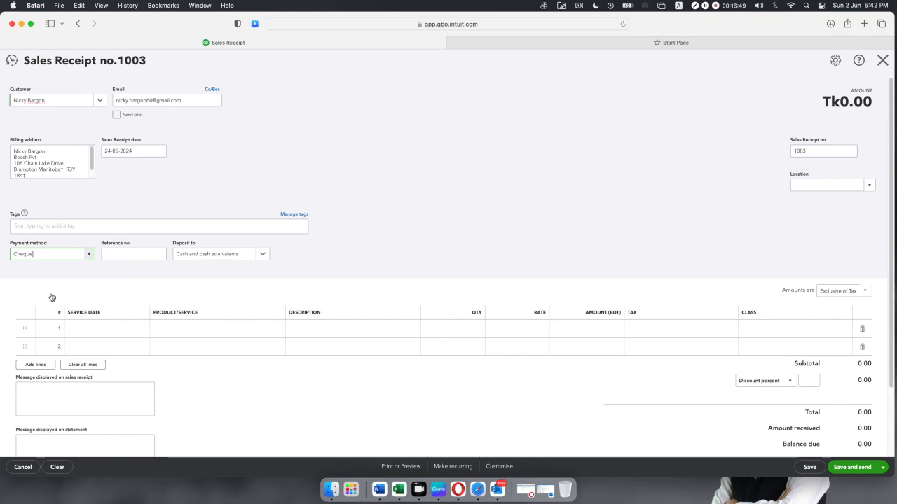
{"action": "left_click", "coordinate": [125, 254]}
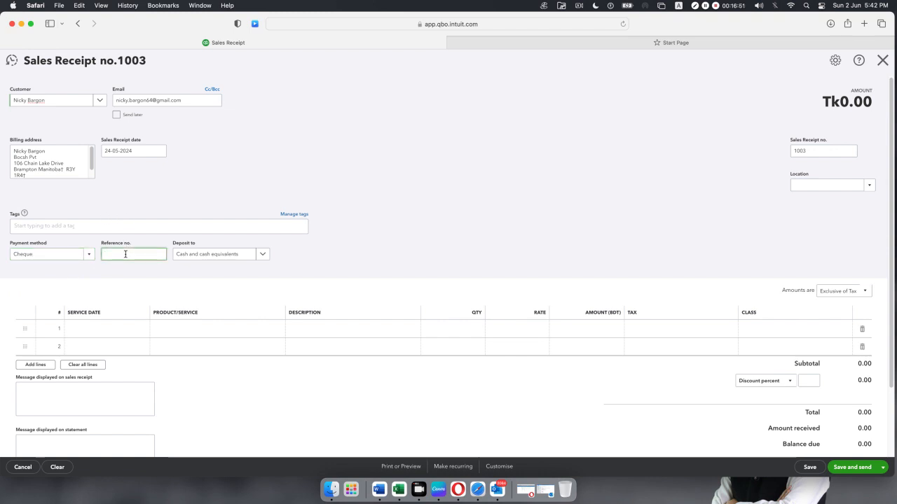
{"action": "type", "text": "431"}
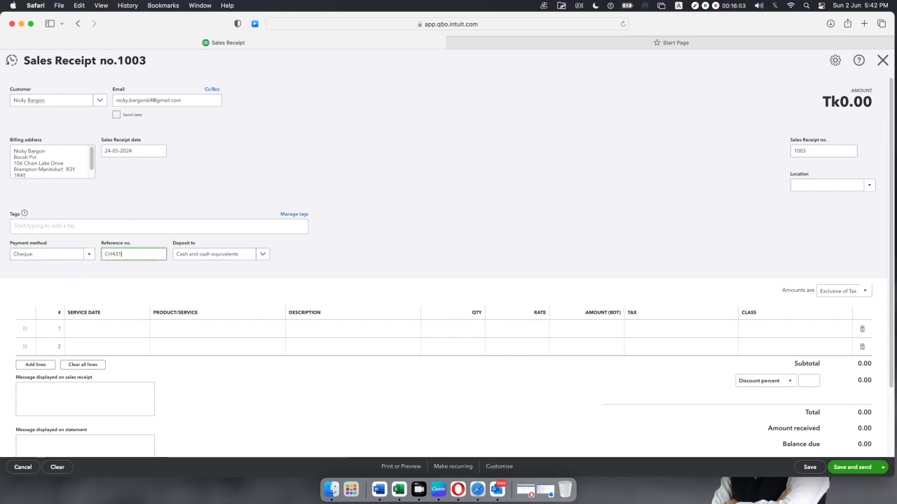
{"action": "left_click", "coordinate": [260, 254]}
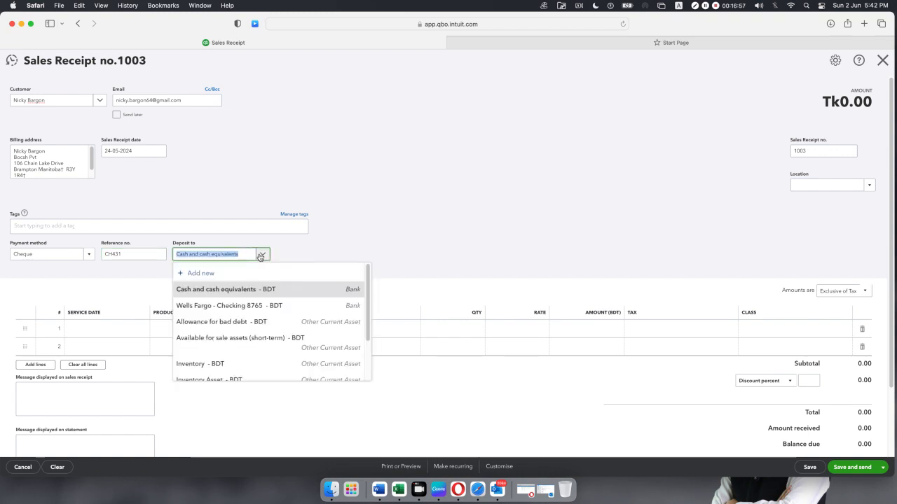
{"action": "left_click", "coordinate": [231, 306]}
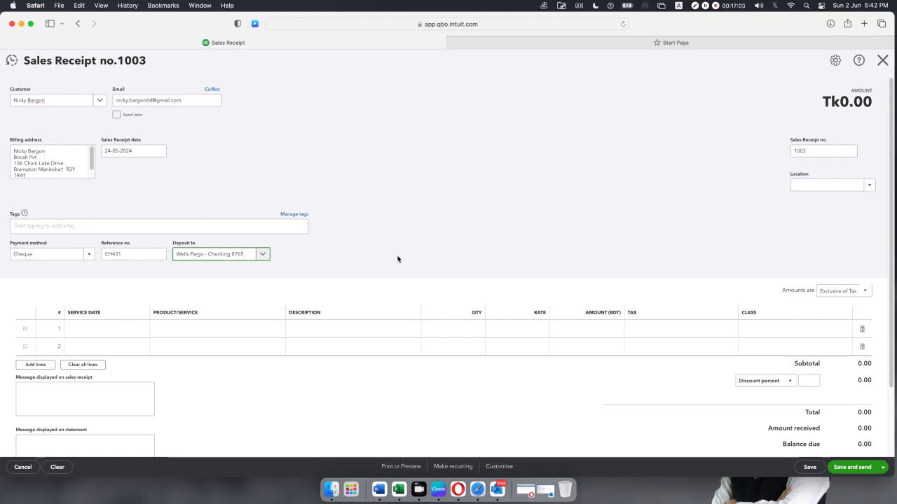
{"action": "left_click", "coordinate": [234, 332]}
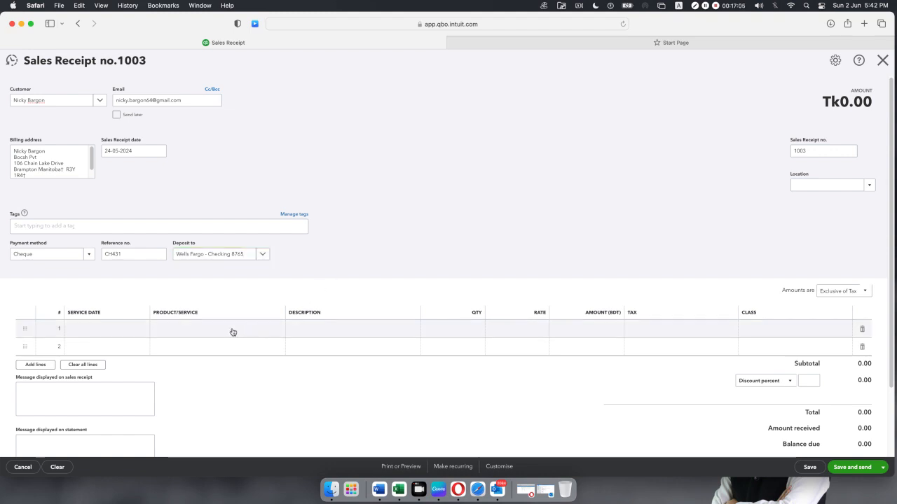
Put Surgical equipment on line 1 and Life saving equipment on line 2.
{"action": "left_click", "coordinate": [273, 329]}
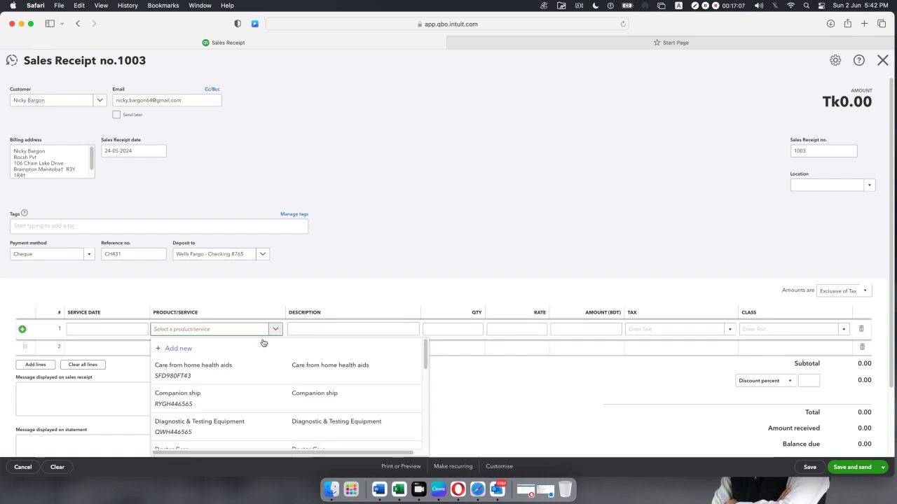
{"action": "scroll", "coordinate": [261, 346], "scroll_direction": "down", "scroll_amount": 5}
{"action": "left_click", "coordinate": [224, 409]}
{"action": "left_click", "coordinate": [232, 348]}
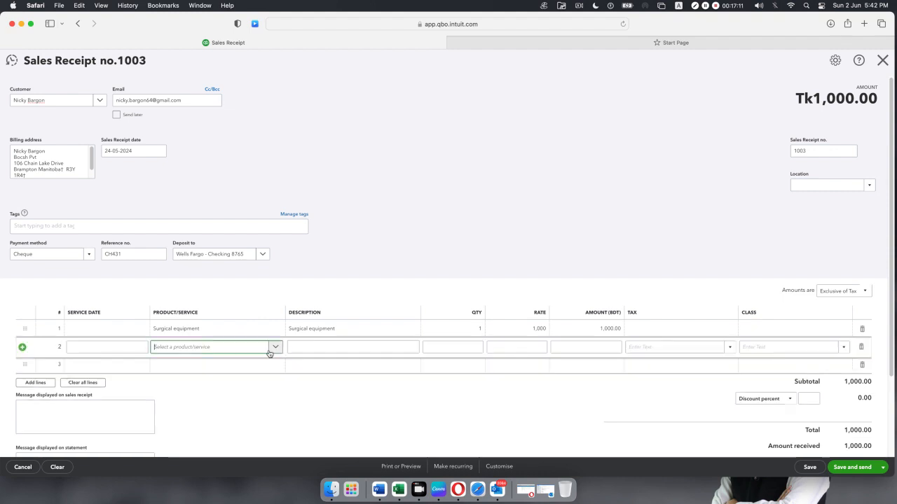
{"action": "left_click", "coordinate": [273, 347]}
{"action": "scroll", "coordinate": [255, 379], "scroll_direction": "down", "scroll_amount": 10}
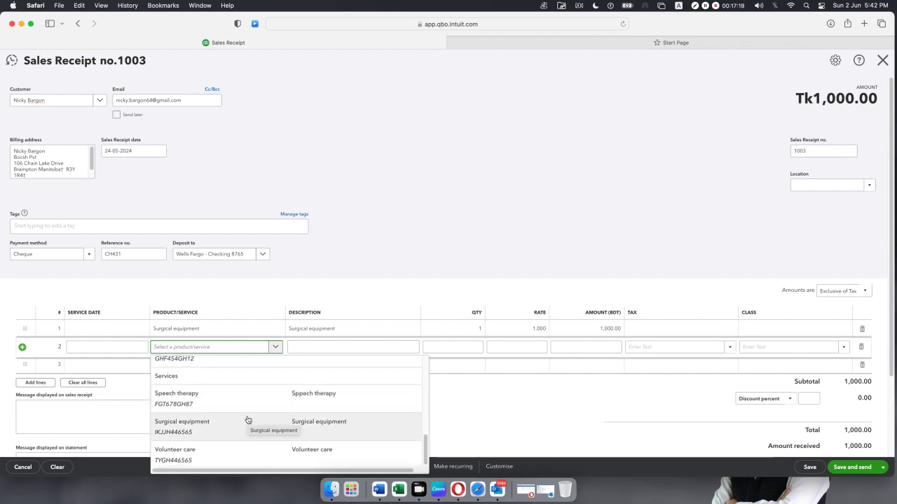
{"action": "scroll", "coordinate": [246, 422], "scroll_direction": "up", "scroll_amount": 1}
{"action": "scroll", "coordinate": [247, 420], "scroll_direction": "up", "scroll_amount": 3}
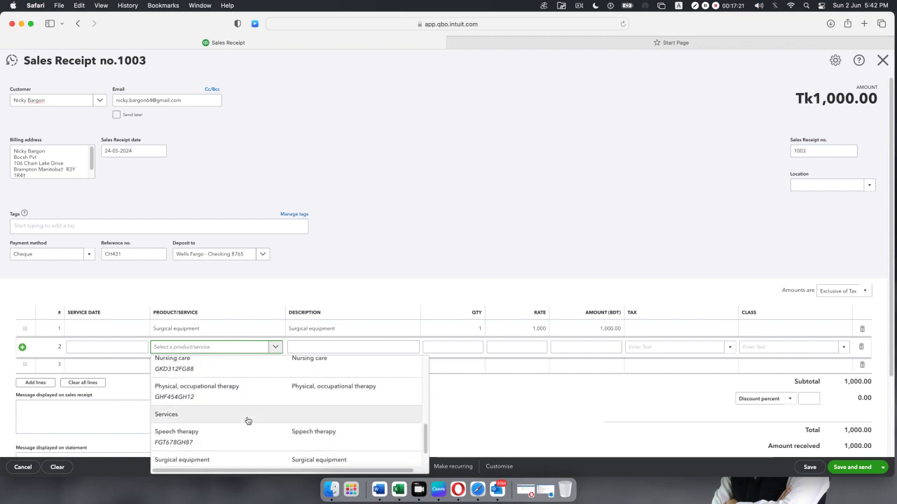
{"action": "scroll", "coordinate": [247, 420], "scroll_direction": "up", "scroll_amount": 1}
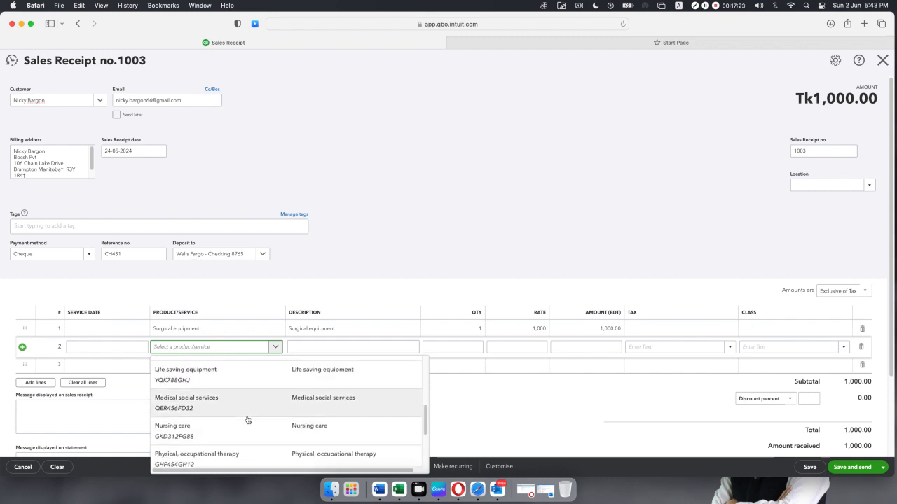
{"action": "left_click", "coordinate": [246, 375]}
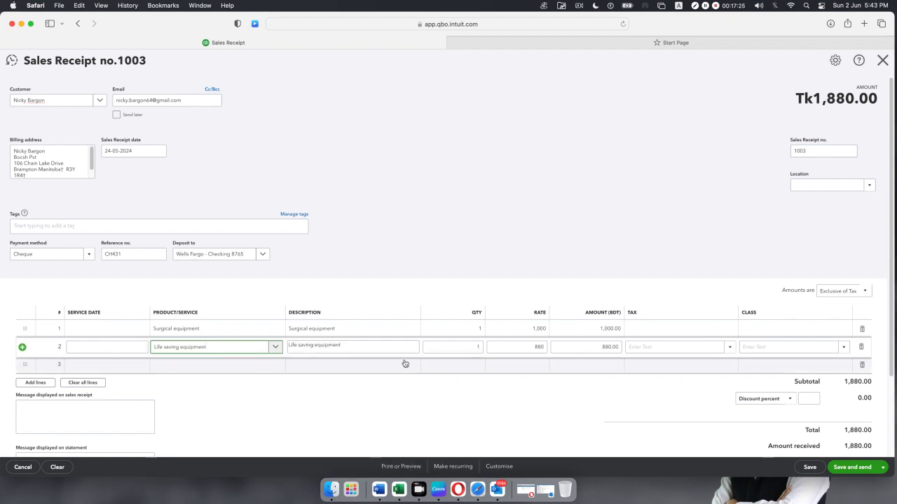
Set the quantity of both lines to 5.
{"action": "left_click", "coordinate": [461, 330]}
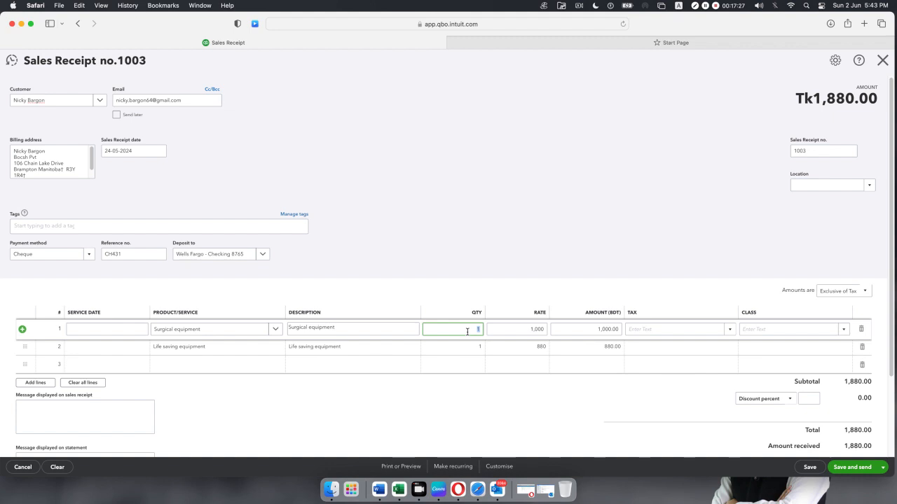
{"action": "type", "text": "5"}
{"action": "left_click", "coordinate": [475, 350]}
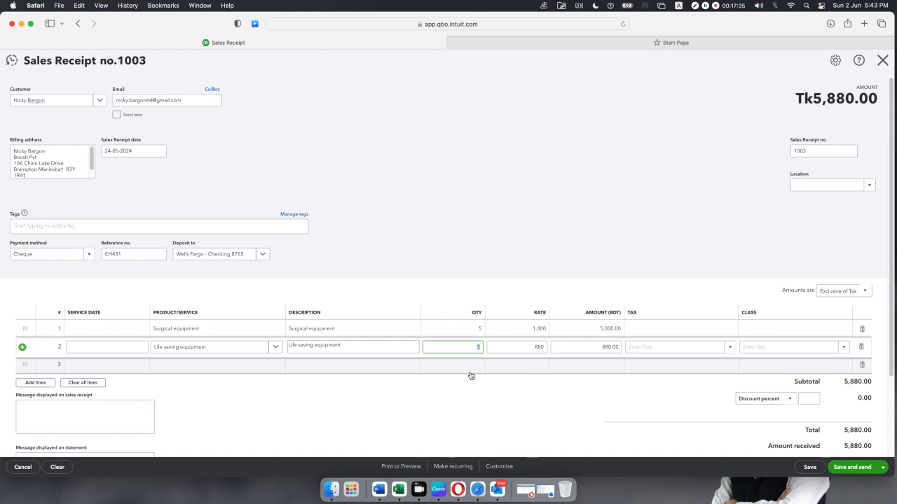
{"action": "type", "text": "5"}
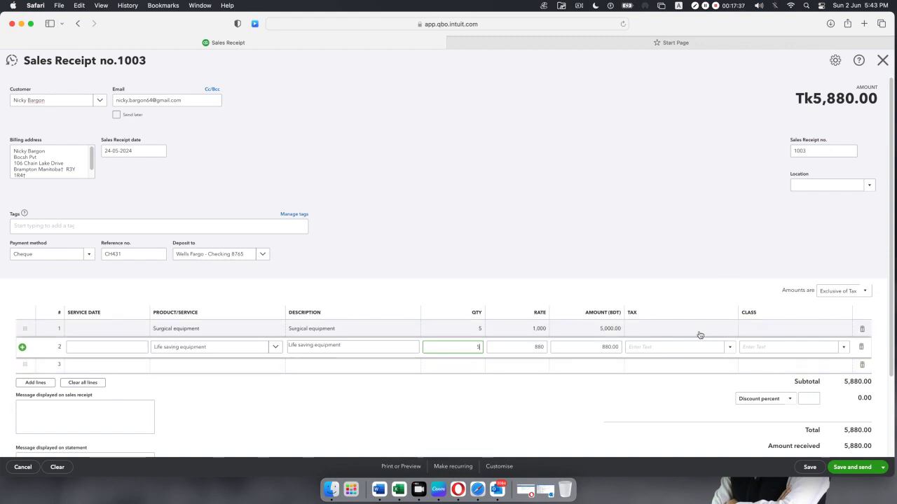
Apply Sales Tax 15% to both lines, bringing the total to Tk10,810.00.
{"action": "left_click", "coordinate": [700, 331]}
{"action": "left_click", "coordinate": [729, 332]}
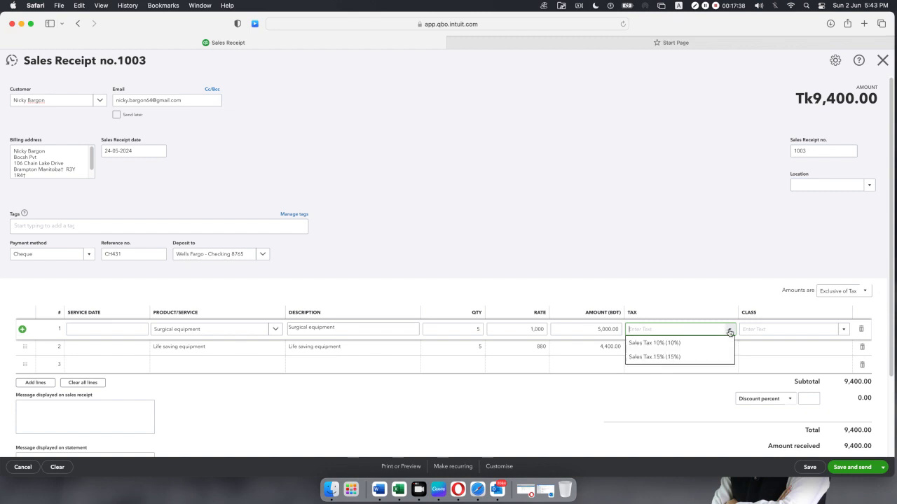
{"action": "left_click", "coordinate": [697, 357]}
{"action": "left_click", "coordinate": [700, 350]}
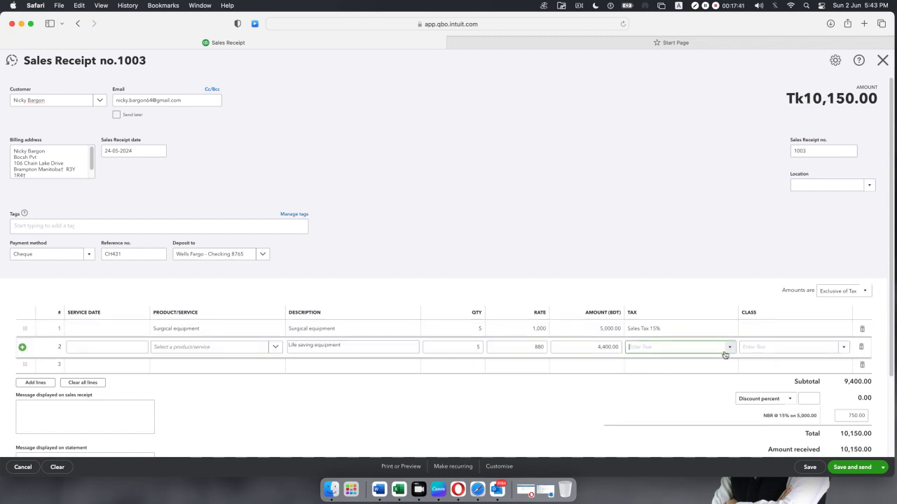
{"action": "left_click", "coordinate": [729, 346]}
{"action": "left_click", "coordinate": [680, 374]}
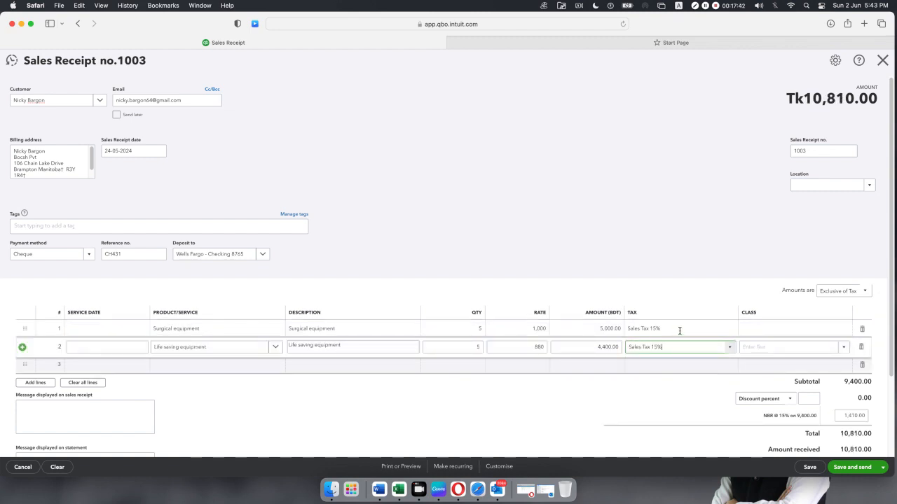
{"action": "left_click", "coordinate": [665, 234]}
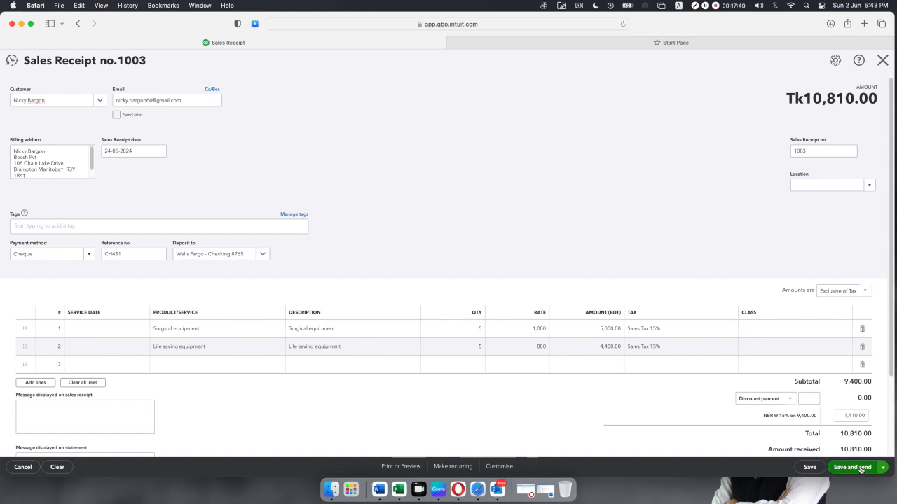
Save and close sales receipt 1003, accepting the missing Class fields prompt.
{"action": "left_click", "coordinate": [883, 468]}
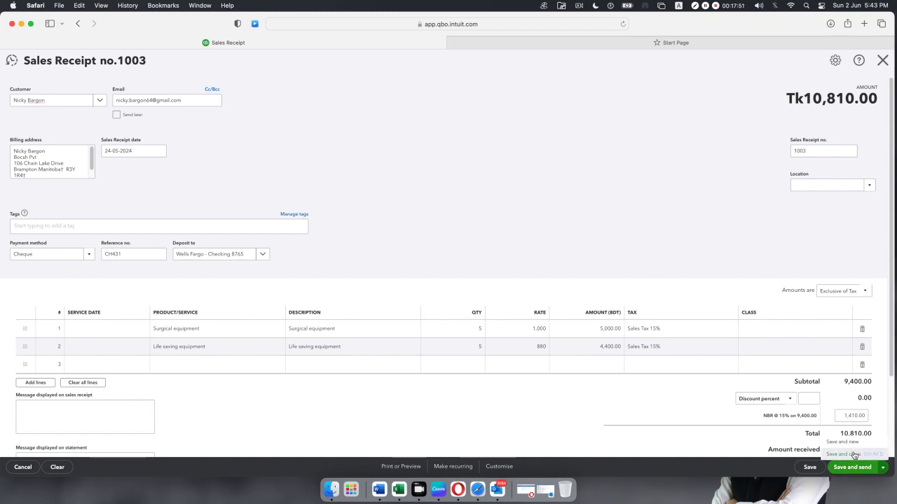
{"action": "left_click", "coordinate": [853, 454]}
{"action": "left_click", "coordinate": [526, 280]}
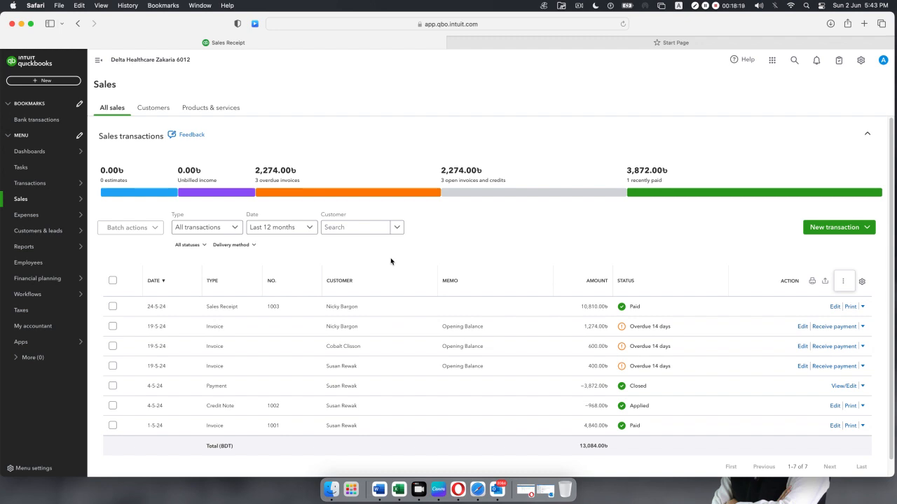
{"action": "left_click", "coordinate": [46, 81]}
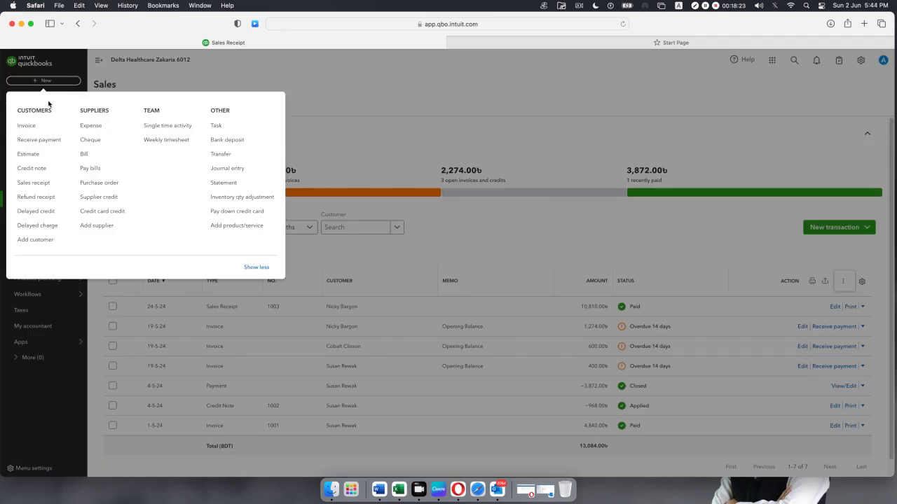
Start a new Refund receipt, no. 1004, under Customers.
{"action": "left_click", "coordinate": [45, 199]}
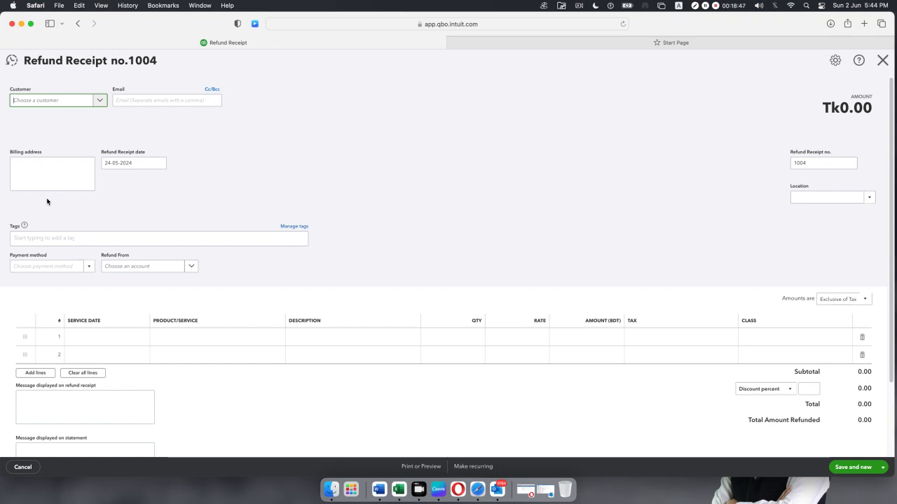
Choose the refund's customer and change its date to 28-05-2024.
{"action": "left_click", "coordinate": [101, 101]}
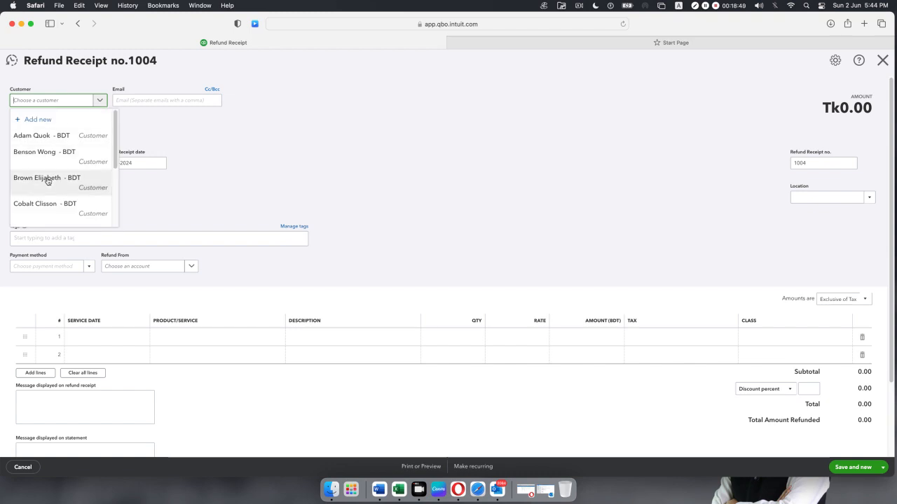
{"action": "scroll", "coordinate": [48, 176], "scroll_direction": "down", "scroll_amount": 5}
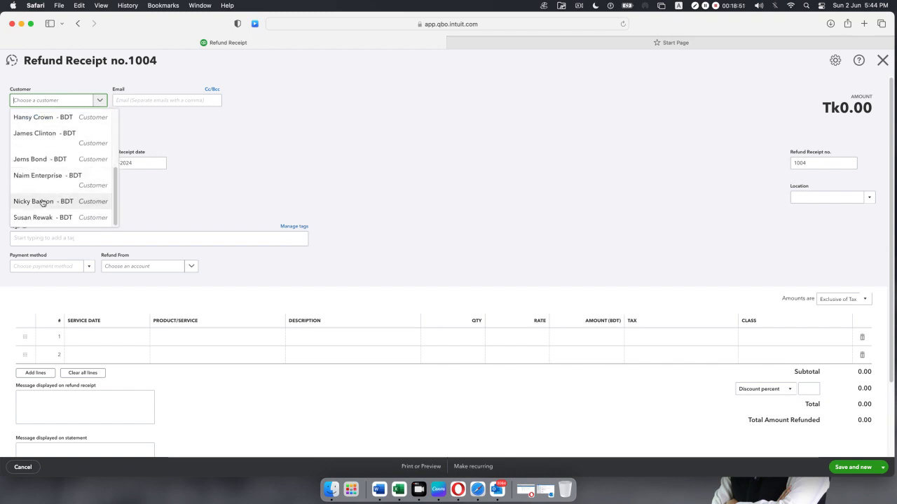
{"action": "left_click", "coordinate": [43, 202]}
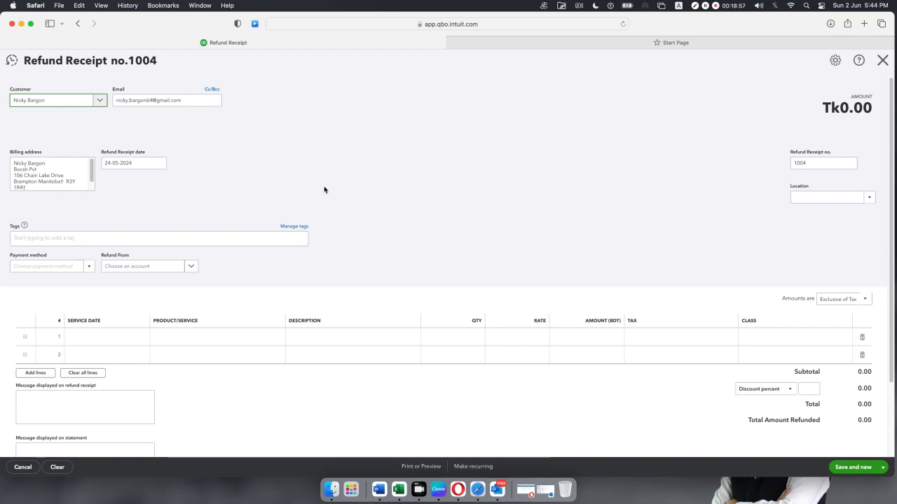
{"action": "left_click", "coordinate": [158, 165]}
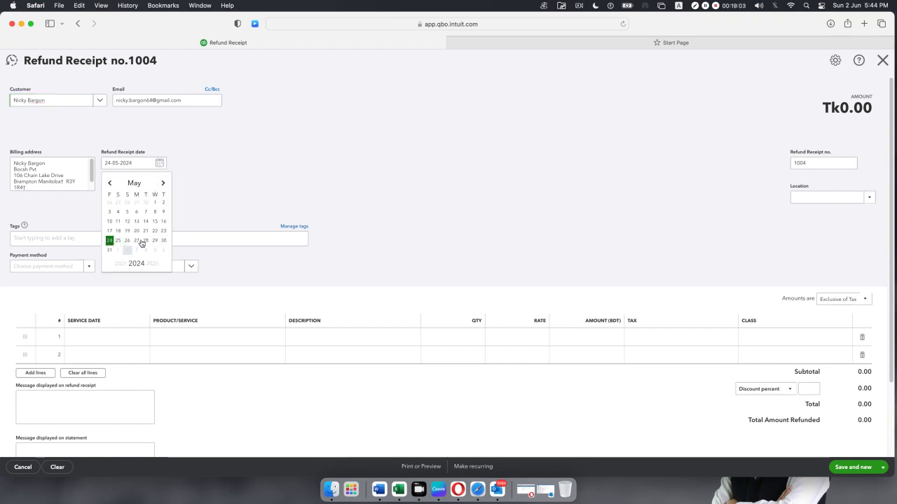
{"action": "left_click", "coordinate": [146, 241]}
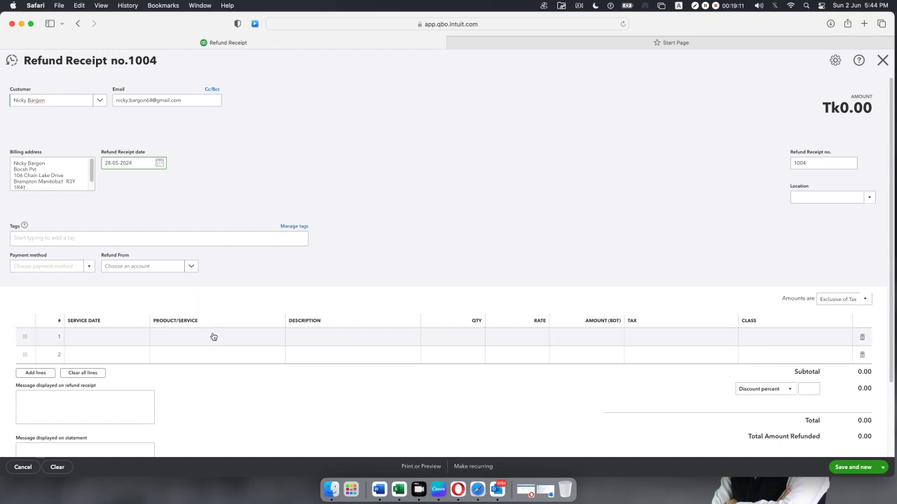
{"action": "left_click", "coordinate": [275, 340]}
Put Life saving equipment at 880 on line 1 with quantity 2, totalling Tk1,760.00.
{"action": "left_click", "coordinate": [276, 339]}
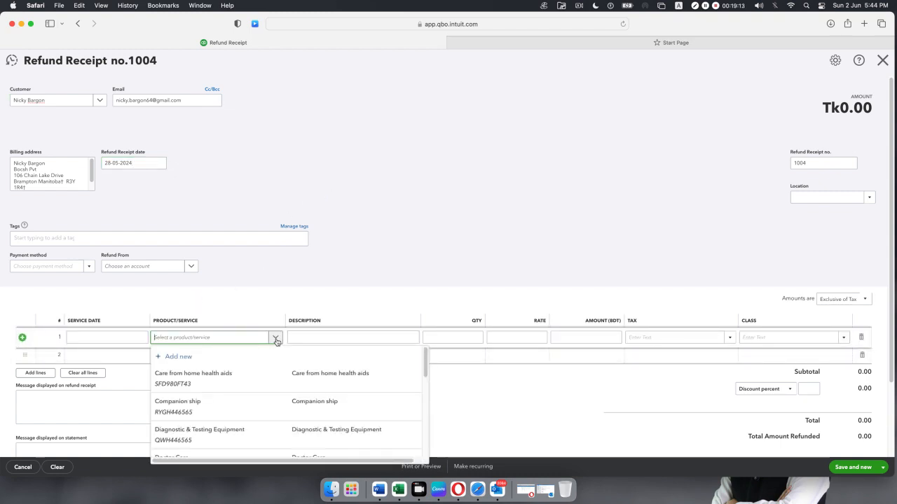
{"action": "scroll", "coordinate": [267, 361], "scroll_direction": "down", "scroll_amount": 2}
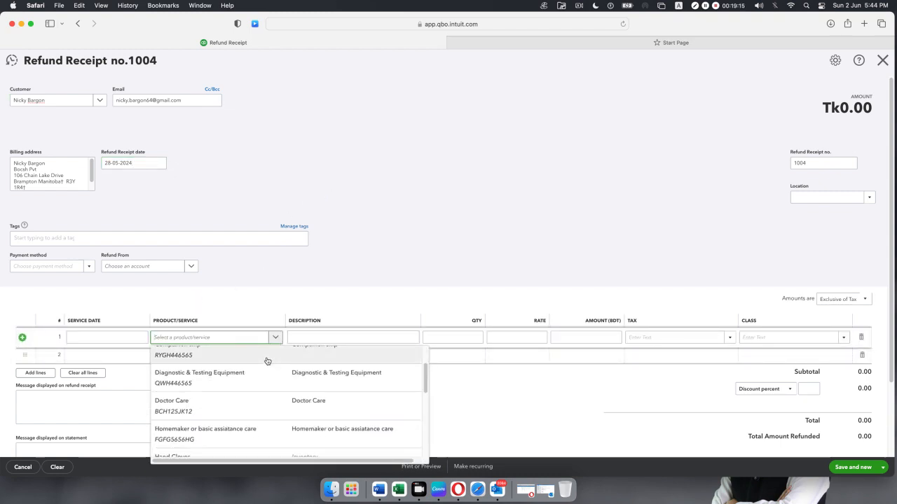
{"action": "scroll", "coordinate": [267, 361], "scroll_direction": "down", "scroll_amount": 3}
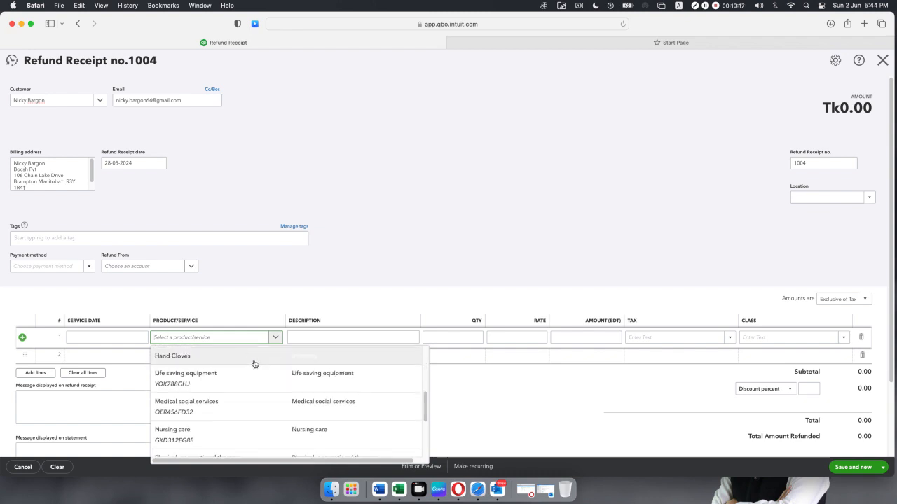
{"action": "left_click", "coordinate": [242, 382]}
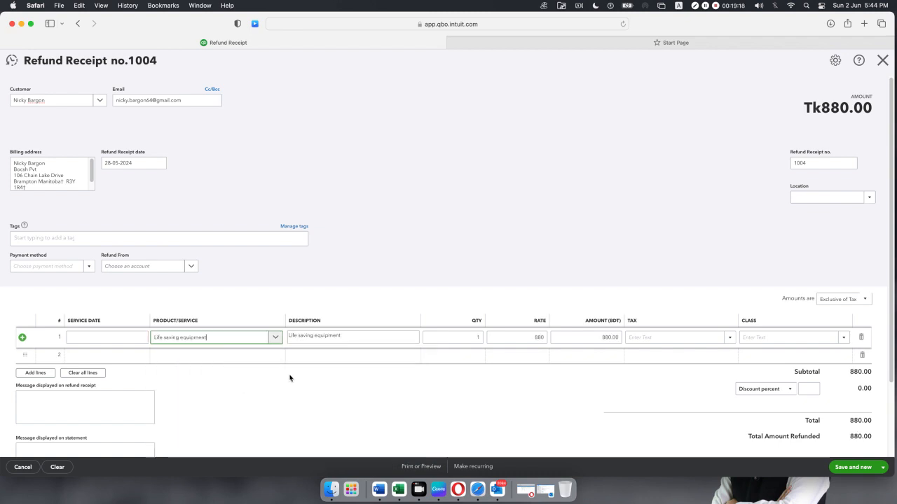
{"action": "left_click", "coordinate": [459, 337]}
{"action": "type", "text": "2"}
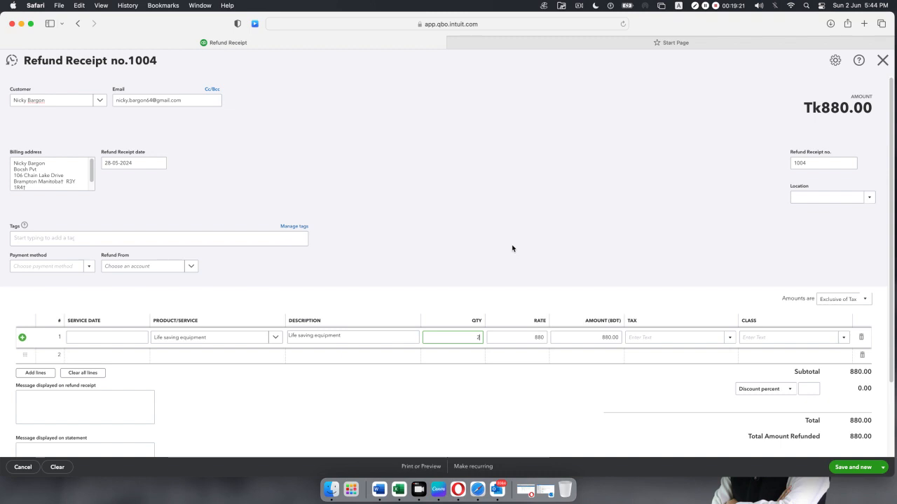
{"action": "left_click", "coordinate": [512, 248]}
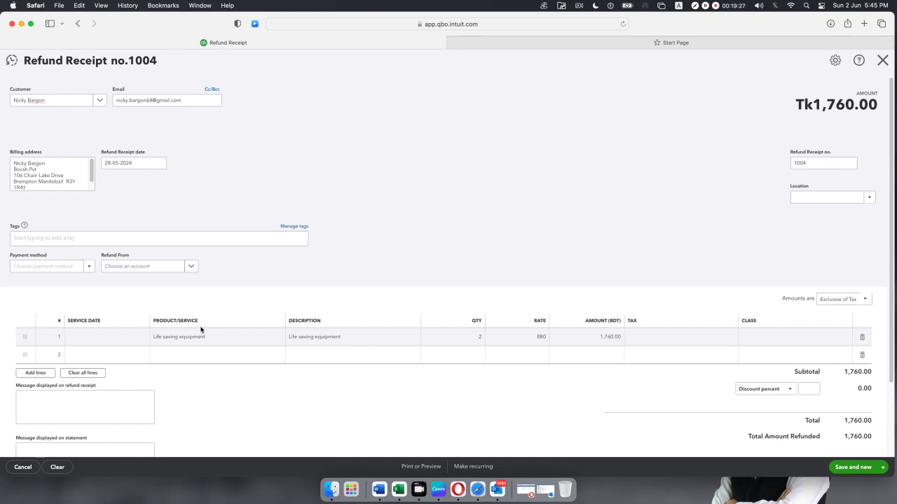
Set the refund to pay by Cheque from Wells Fargo Checking 8765.
{"action": "left_click", "coordinate": [89, 268]}
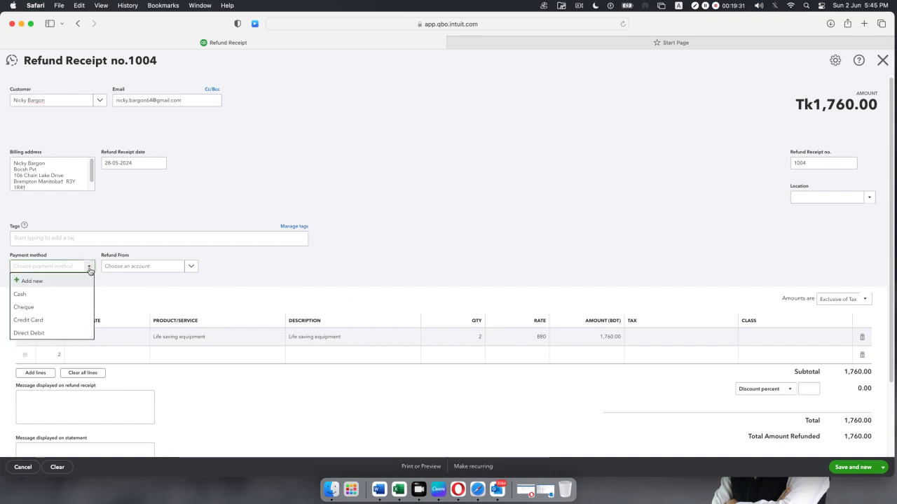
{"action": "left_click", "coordinate": [66, 309]}
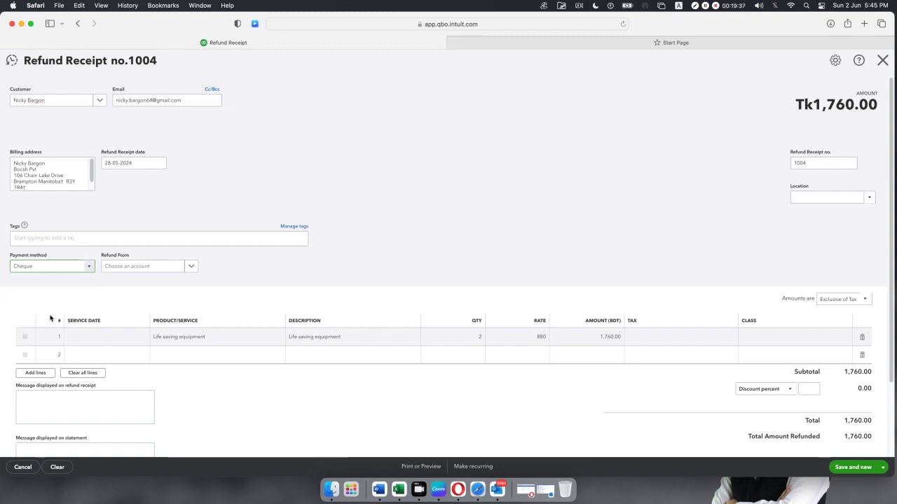
{"action": "left_click", "coordinate": [191, 266]}
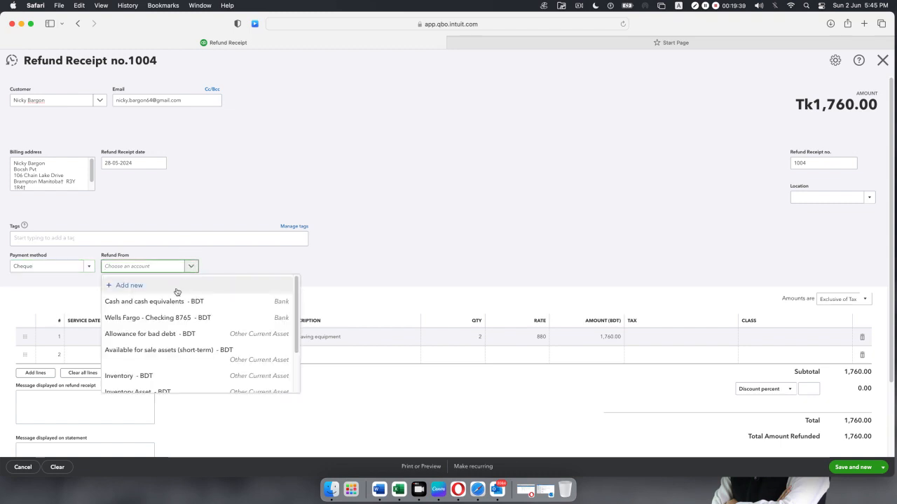
{"action": "left_click", "coordinate": [166, 317]}
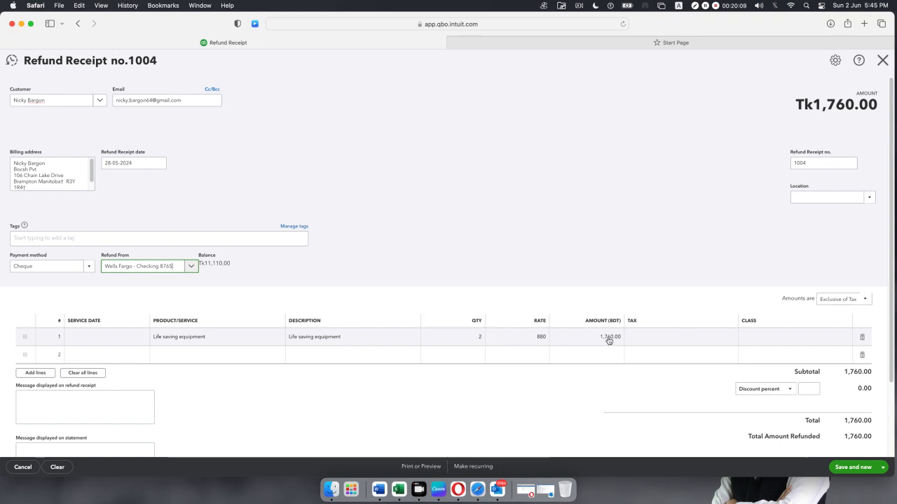
Apply Sales Tax 15% to line 1, bringing the refund to Tk2,024.00.
{"action": "left_click", "coordinate": [685, 339]}
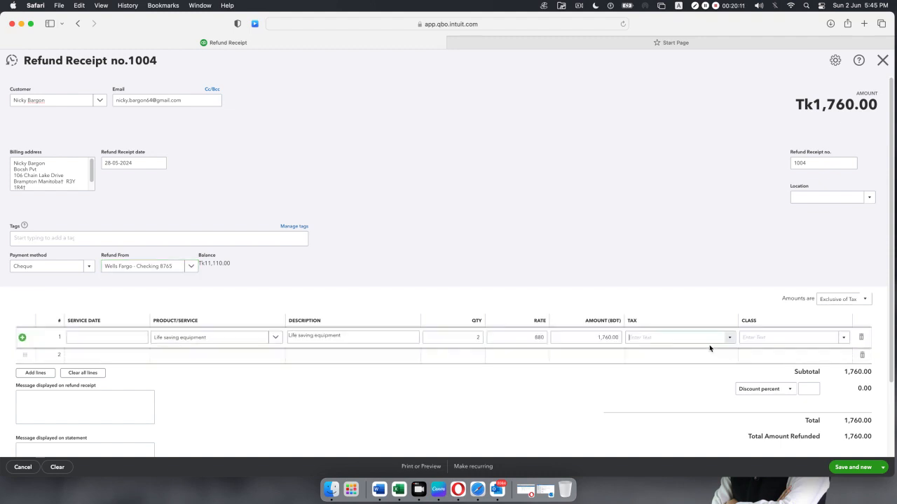
{"action": "left_click", "coordinate": [727, 341]}
{"action": "left_click", "coordinate": [686, 365]}
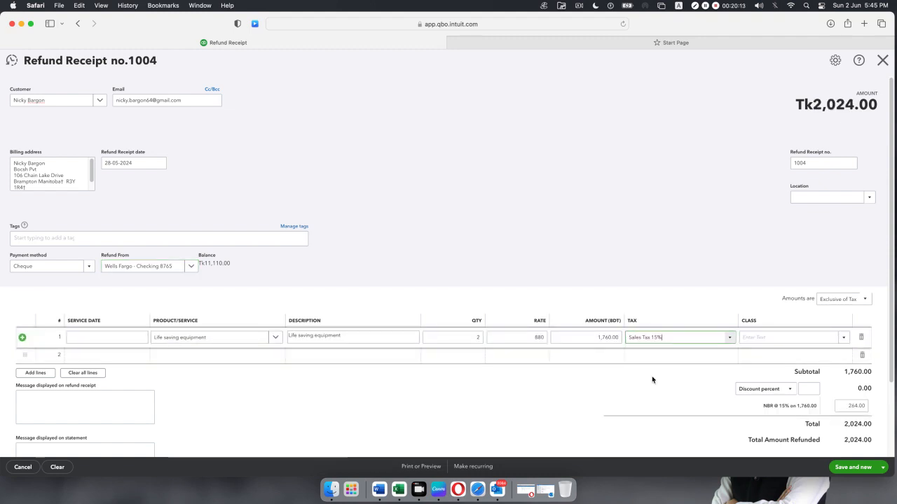
{"action": "left_click", "coordinate": [567, 391]}
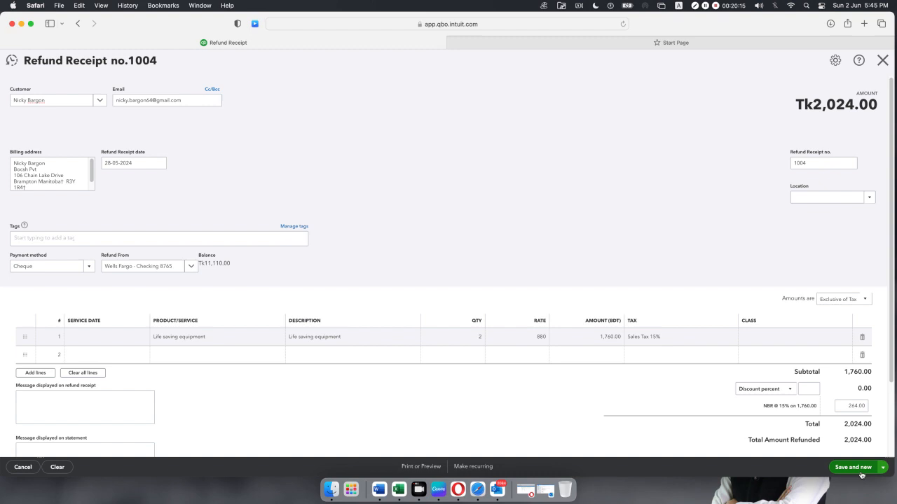
Save and close refund receipt 1004, accepting the Class warning and success message.
{"action": "left_click", "coordinate": [883, 467]}
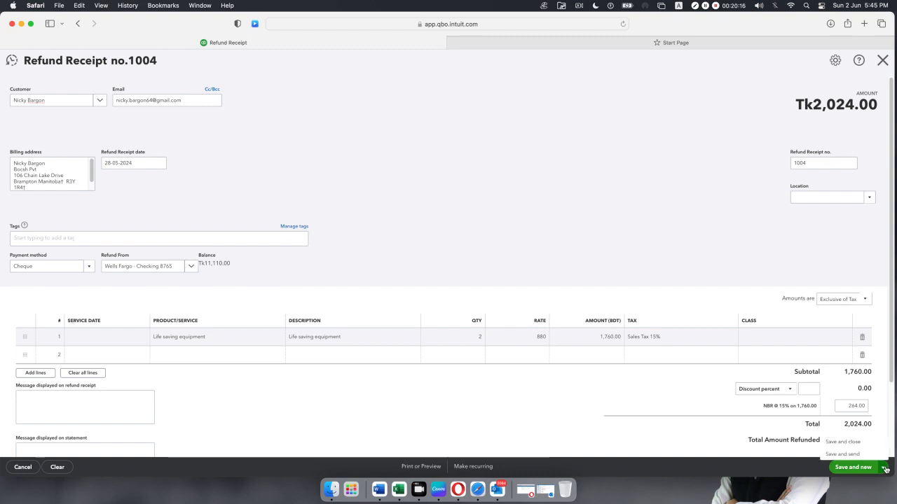
{"action": "left_click", "coordinate": [843, 442]}
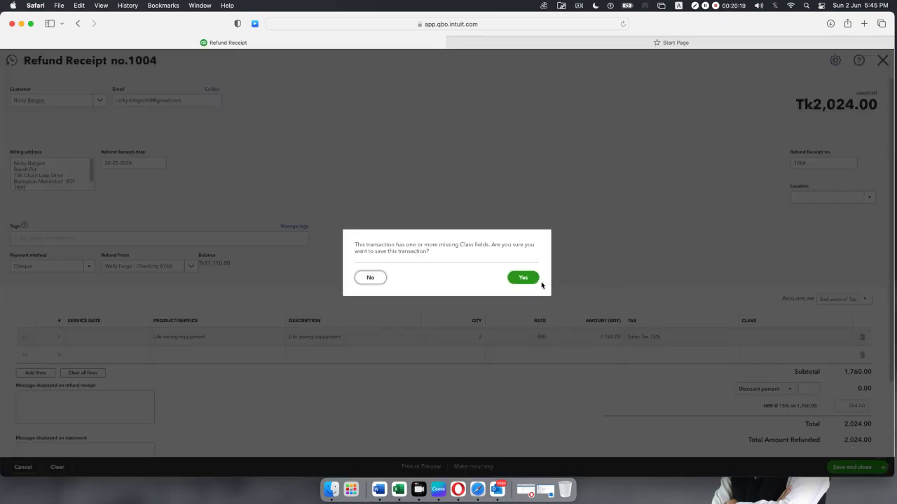
{"action": "left_click", "coordinate": [536, 280]}
{"action": "left_click", "coordinate": [847, 469]}
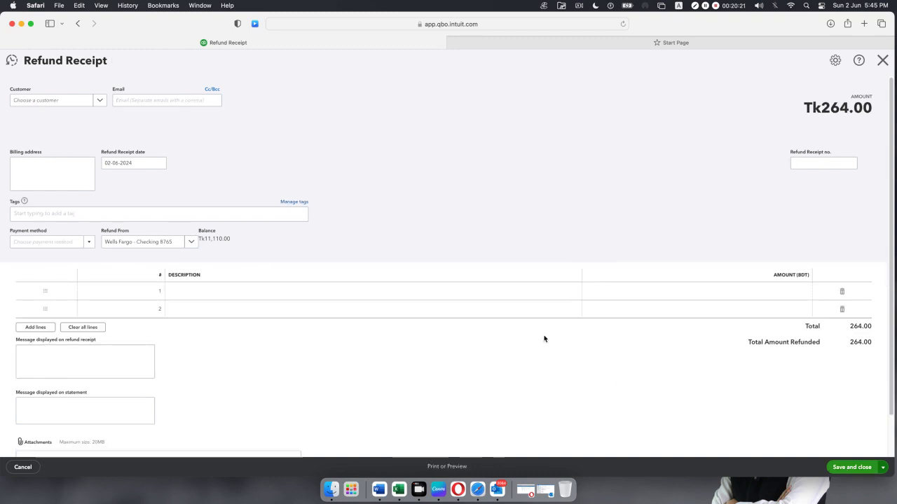
{"action": "left_click", "coordinate": [446, 293]}
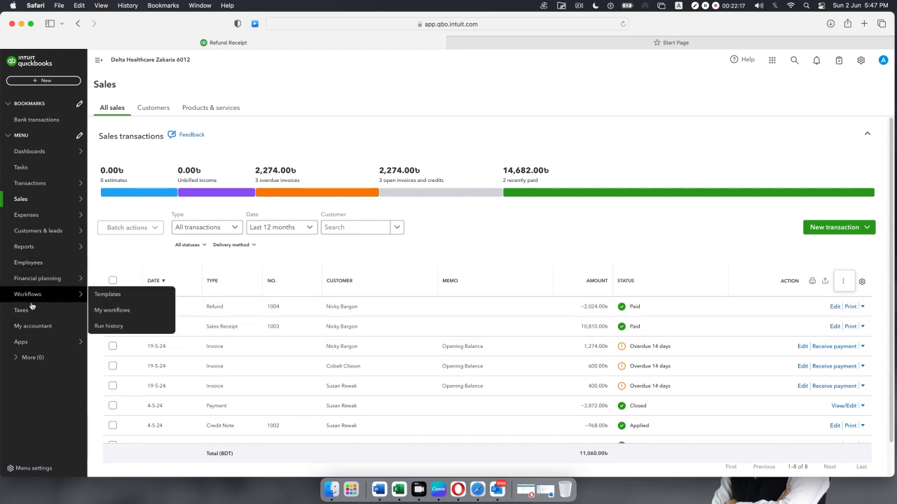
{"action": "mouse_move", "coordinate": [25, 246]}
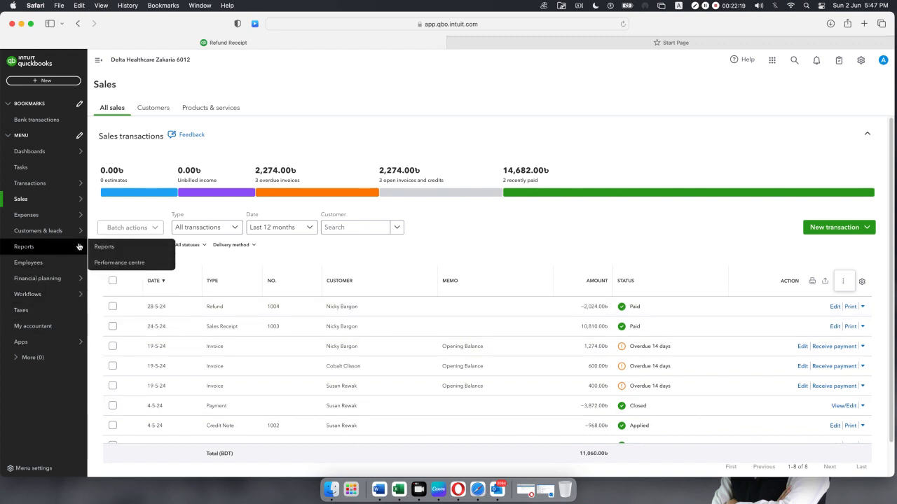
Open the Balance Sheet report from Reports favourites, showing total assets of Tk165,232.00.
{"action": "left_click", "coordinate": [115, 246]}
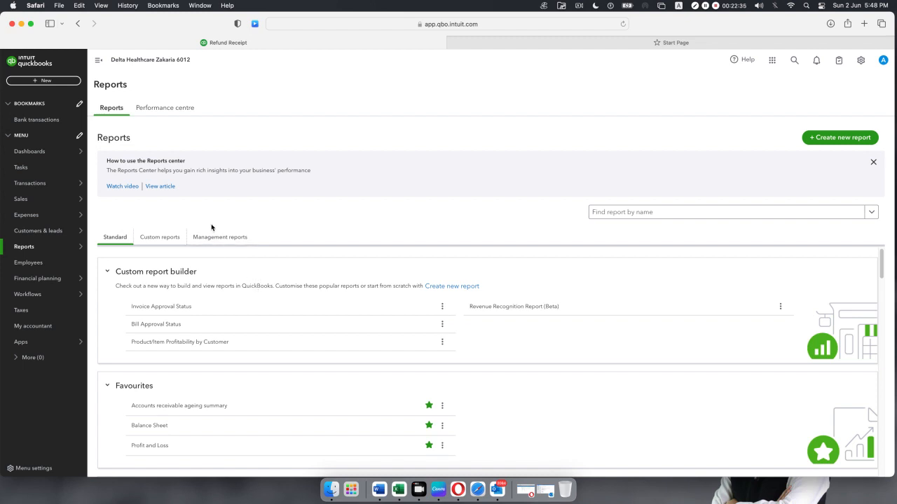
{"action": "left_click", "coordinate": [149, 425]}
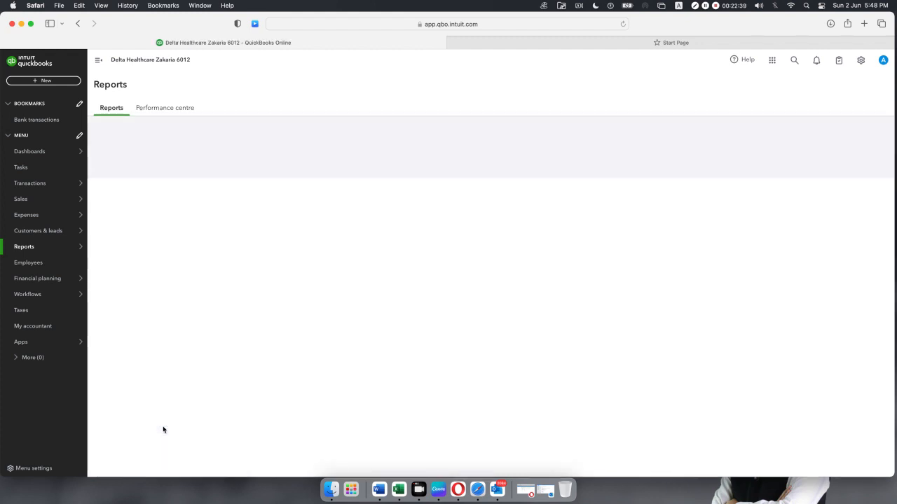
{"action": "scroll", "coordinate": [162, 428], "scroll_direction": "down", "scroll_amount": 3}
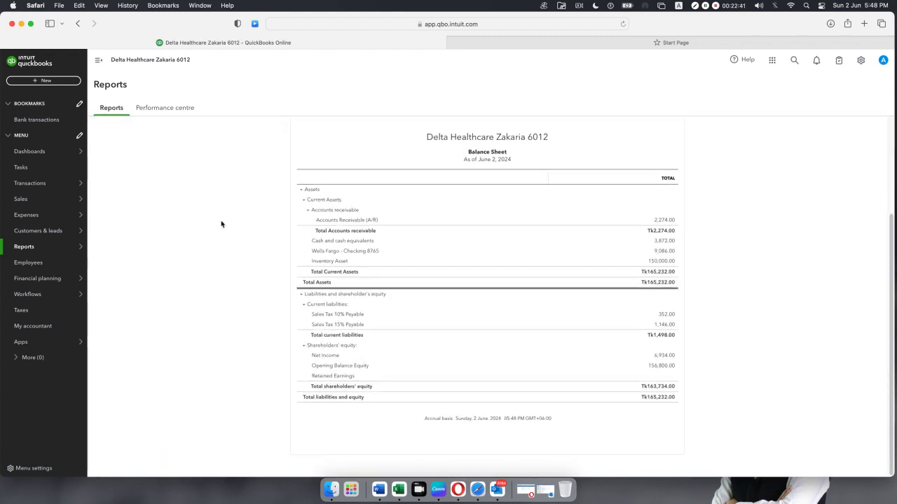
{"action": "scroll", "coordinate": [217, 242], "scroll_direction": "up", "scroll_amount": 5}
{"action": "left_click", "coordinate": [172, 172]}
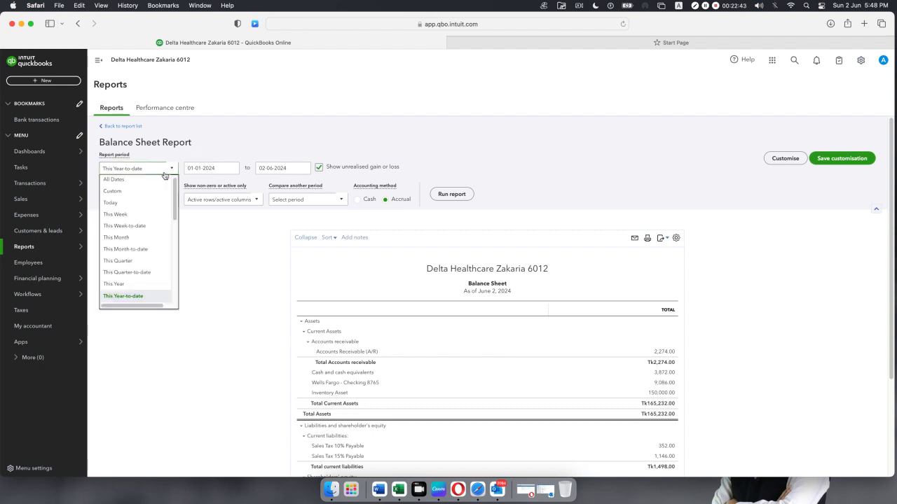
Rerun the Balance Sheet for All Dates, giving a total of Tk165,232.00.
{"action": "left_click", "coordinate": [137, 179]}
{"action": "left_click", "coordinate": [444, 195]}
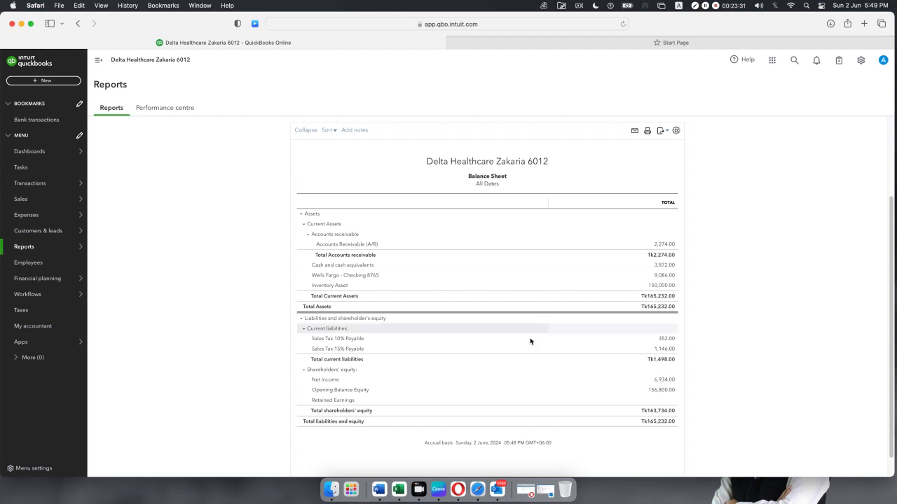
Scroll through the All Dates Balance Sheet figures, then bring up the + New create menu.
{"action": "left_click", "coordinate": [47, 80]}
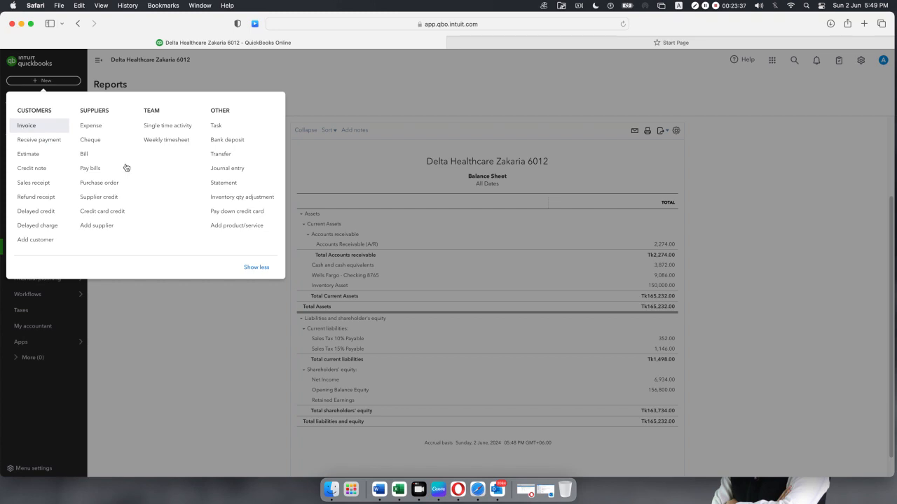
{"action": "left_click", "coordinate": [791, 265]}
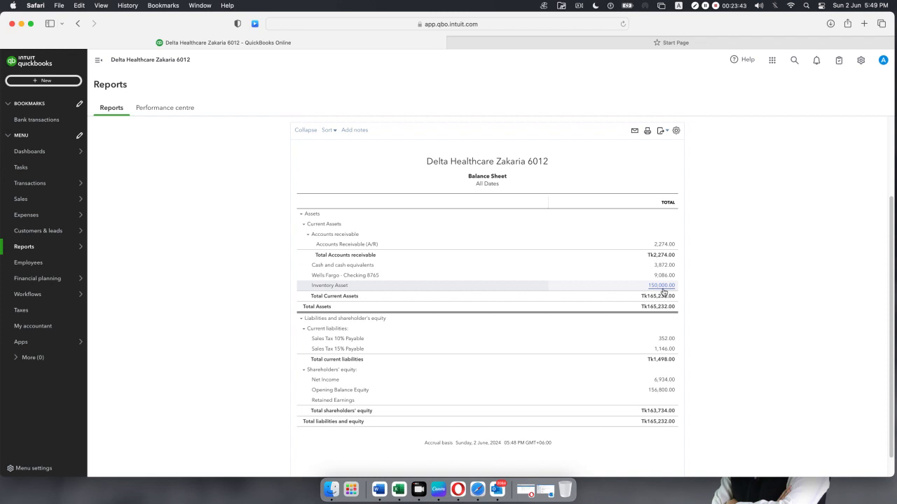
{"action": "scroll", "coordinate": [663, 292], "scroll_direction": "up", "scroll_amount": 5}
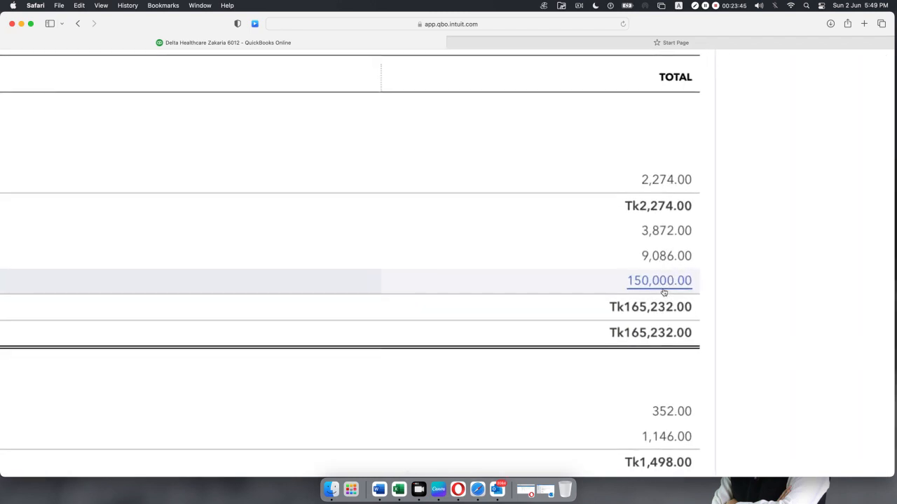
{"action": "scroll", "coordinate": [663, 292], "scroll_direction": "down", "scroll_amount": 5}
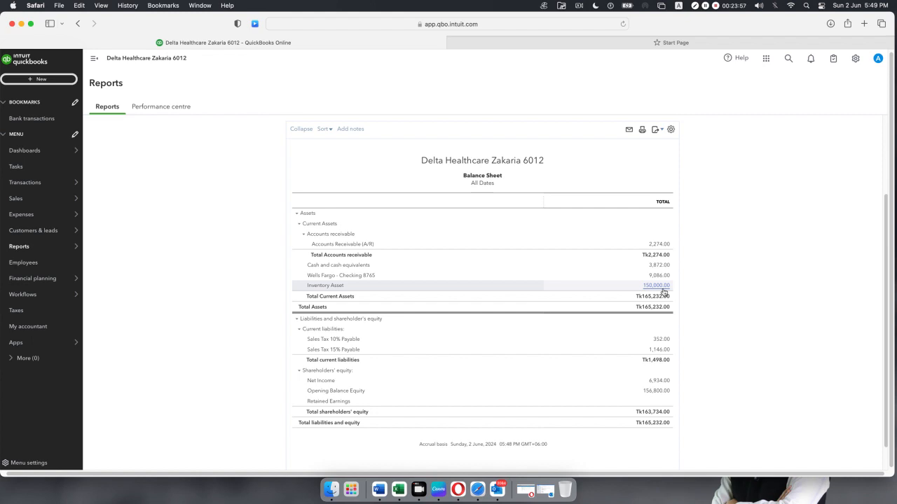
{"action": "scroll", "coordinate": [663, 291], "scroll_direction": "up", "scroll_amount": 5}
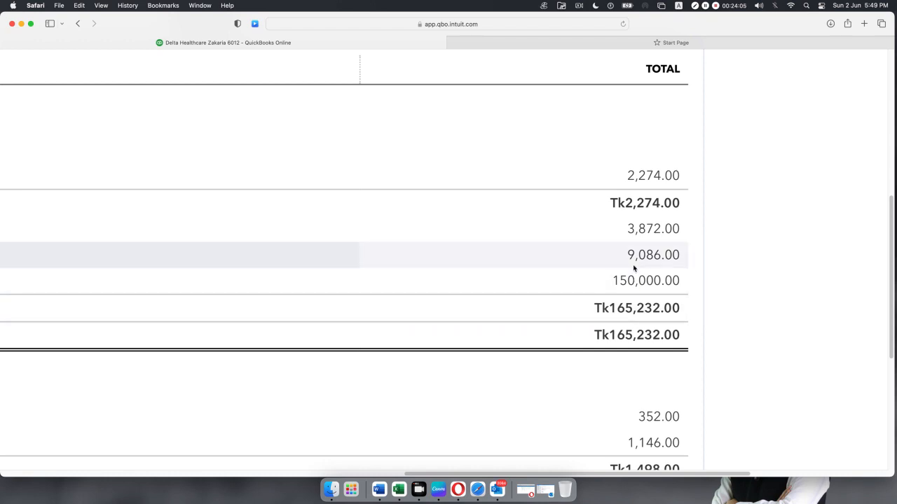
{"action": "scroll", "coordinate": [634, 266], "scroll_direction": "down", "scroll_amount": 5}
{"action": "scroll", "coordinate": [633, 266], "scroll_direction": "down", "scroll_amount": 5}
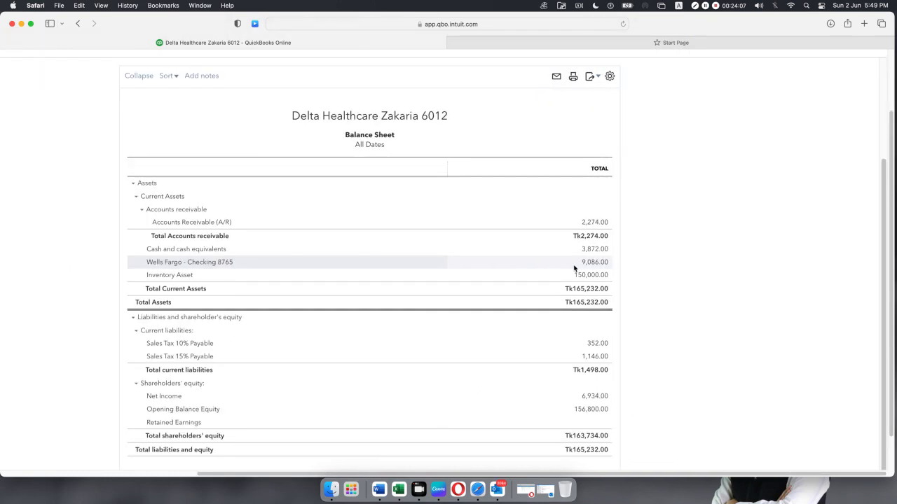
{"action": "scroll", "coordinate": [574, 266], "scroll_direction": "up", "scroll_amount": 8}
{"action": "scroll", "coordinate": [573, 268], "scroll_direction": "left", "scroll_amount": 3}
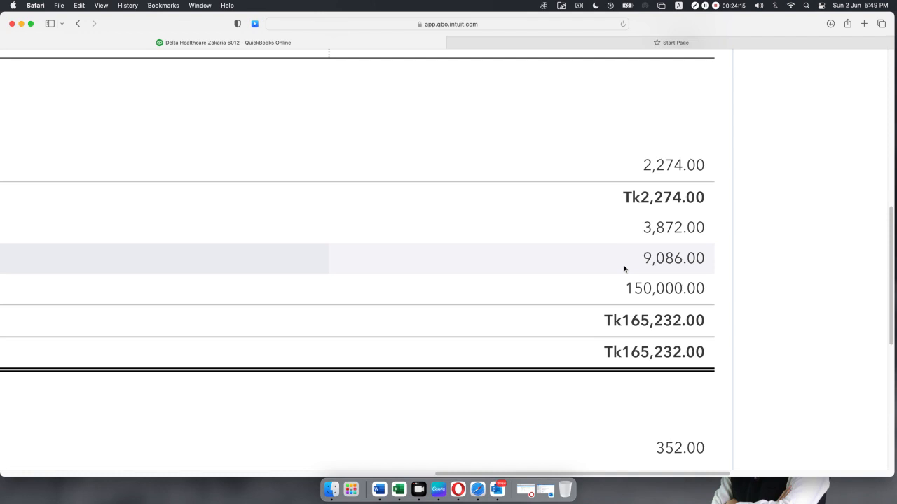
{"action": "scroll", "coordinate": [624, 269], "scroll_direction": "down", "scroll_amount": 3}
{"action": "scroll", "coordinate": [638, 268], "scroll_direction": "down", "scroll_amount": 5}
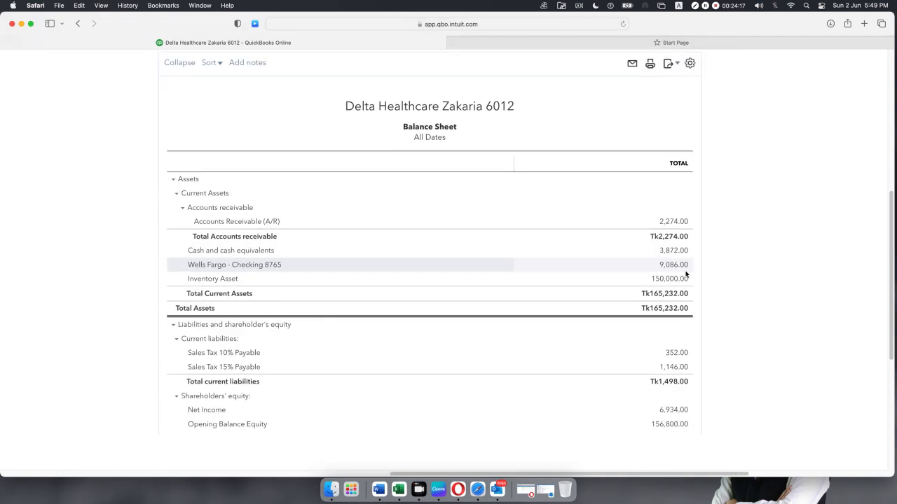
{"action": "scroll", "coordinate": [686, 275], "scroll_direction": "down", "scroll_amount": 3}
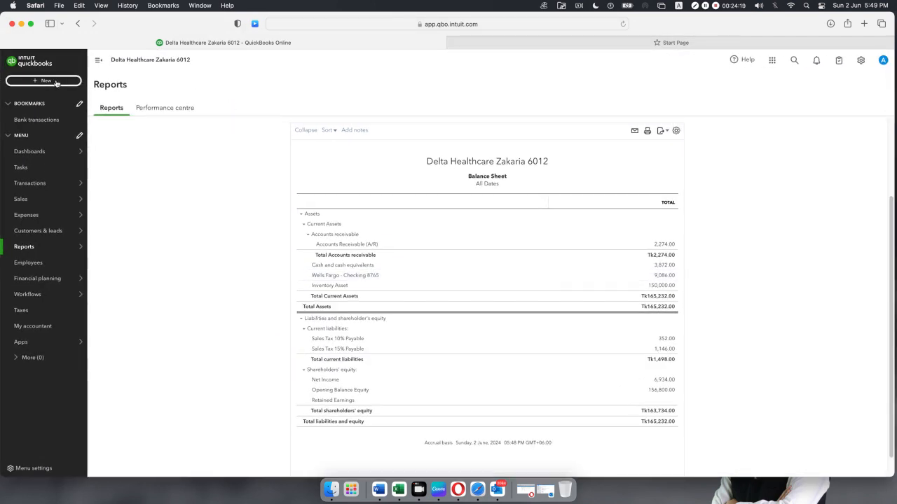
{"action": "left_click", "coordinate": [56, 82]}
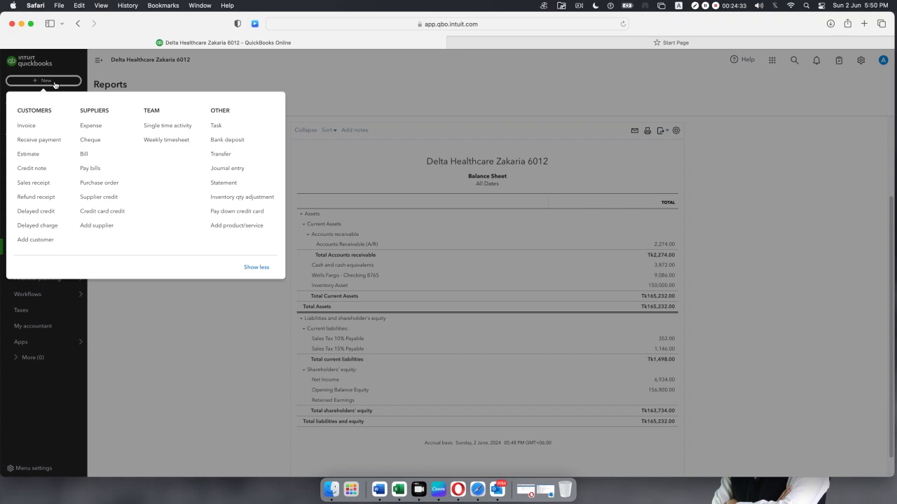
Start a new refund receipt and select the customer being refunded.
{"action": "left_click", "coordinate": [46, 200]}
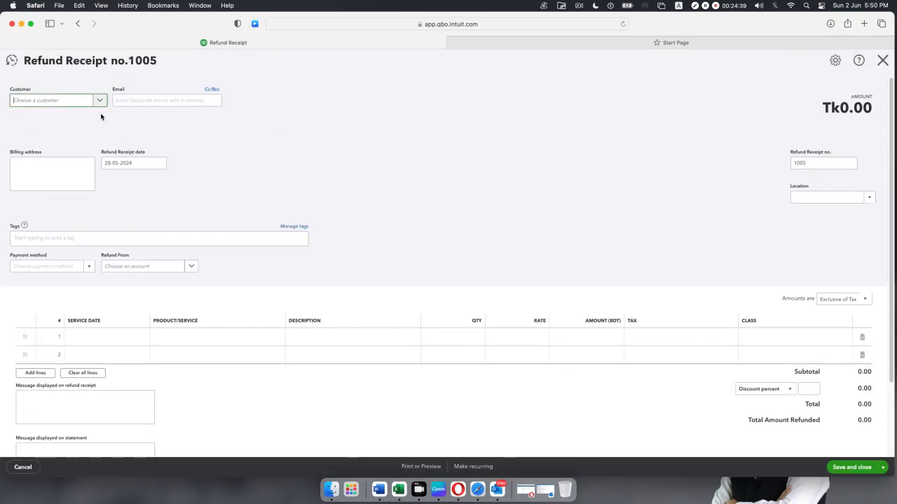
{"action": "left_click", "coordinate": [100, 101]}
{"action": "type", "text": "n"}
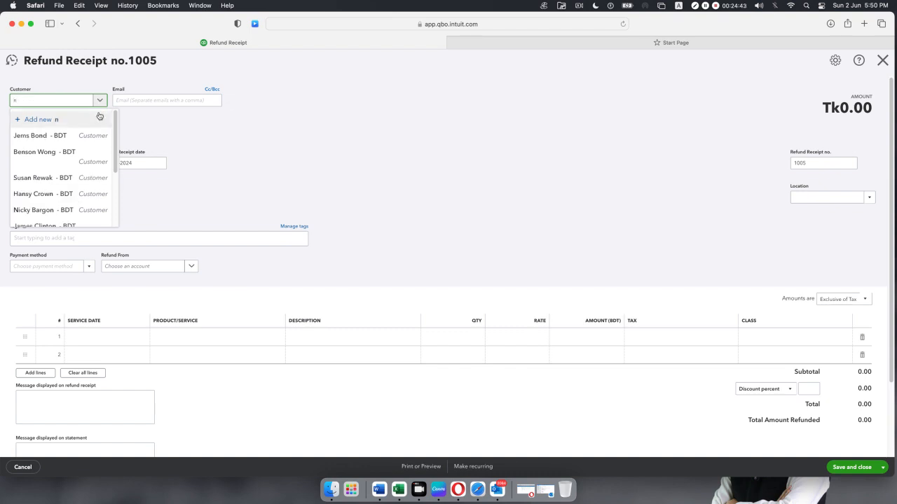
{"action": "scroll", "coordinate": [52, 170], "scroll_direction": "down", "scroll_amount": 1}
{"action": "left_click", "coordinate": [46, 210]}
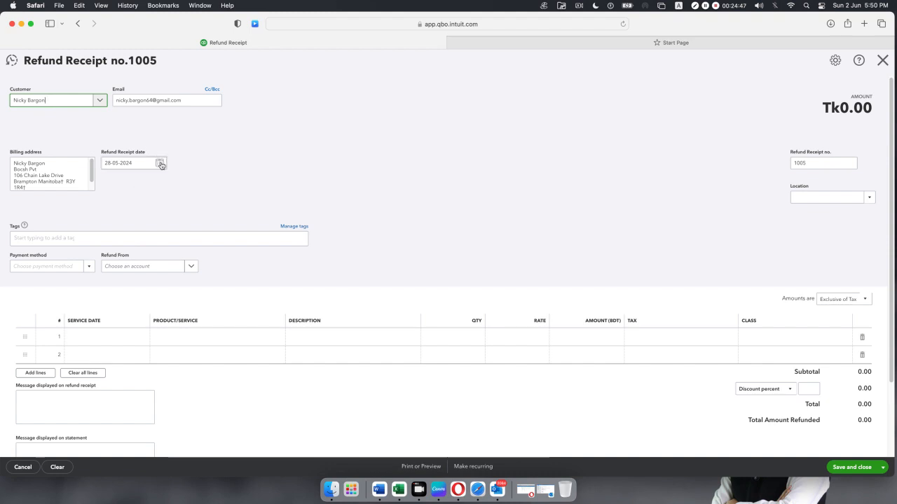
Date the receipt 29-05-2024, paid by Cheque from Wells Fargo - Checking 8765.
{"action": "left_click", "coordinate": [159, 163]}
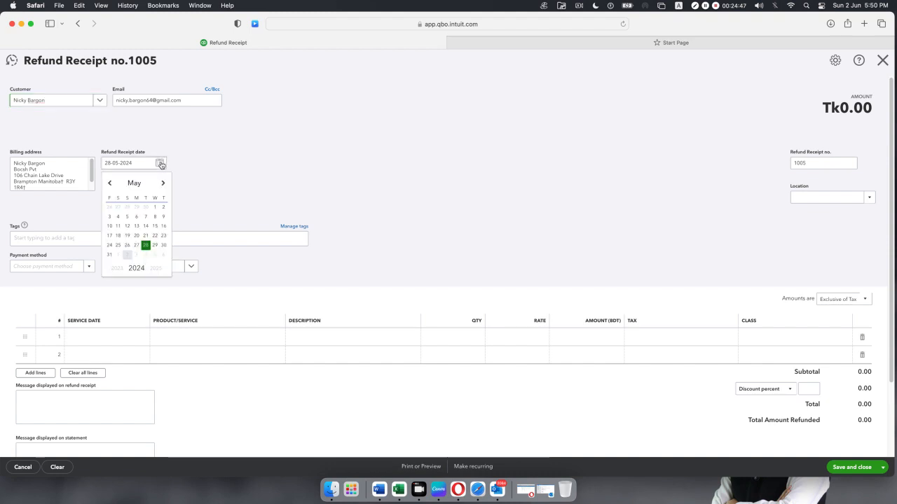
{"action": "left_click", "coordinate": [155, 245]}
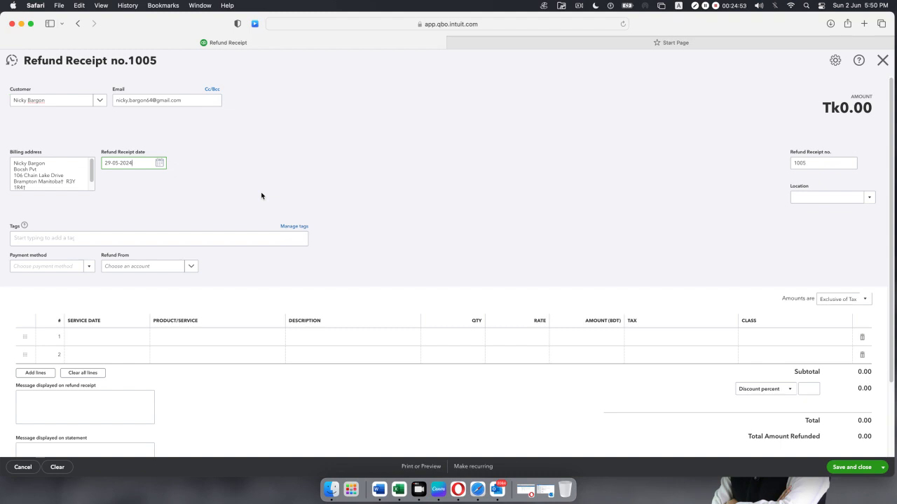
{"action": "left_click", "coordinate": [89, 267]}
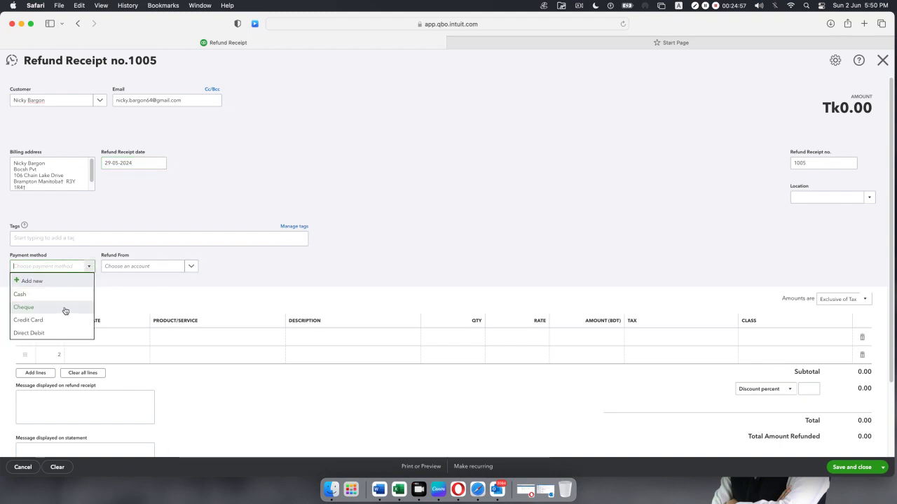
{"action": "left_click", "coordinate": [64, 308]}
{"action": "left_click", "coordinate": [195, 269]}
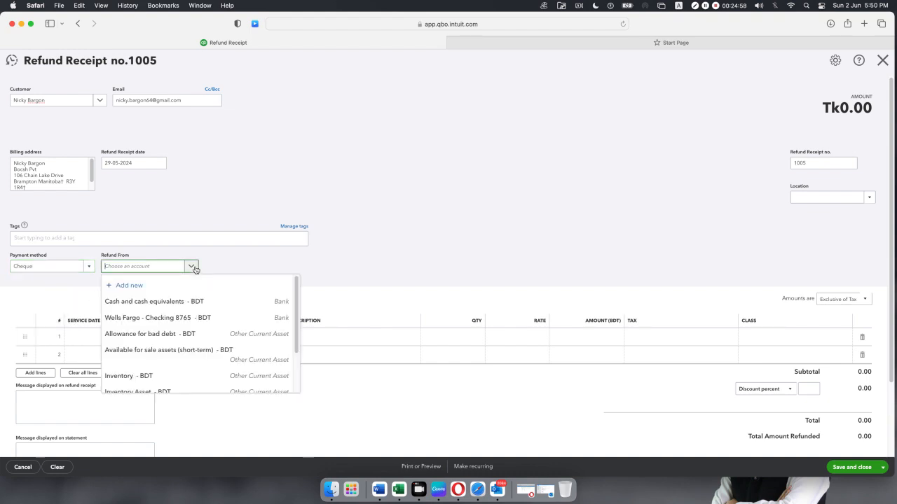
{"action": "left_click", "coordinate": [167, 316]}
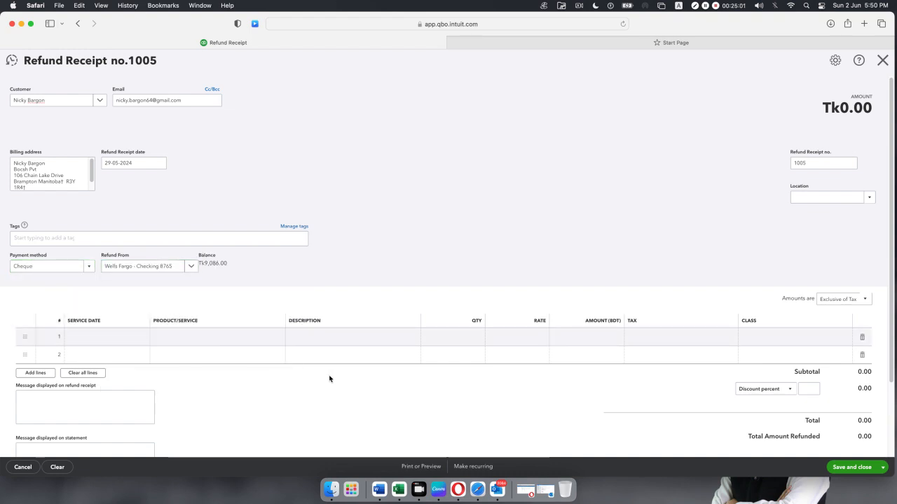
Add one Life saving equipment line at 880 to the receipt.
{"action": "left_click", "coordinate": [275, 340]}
{"action": "left_click", "coordinate": [276, 340]}
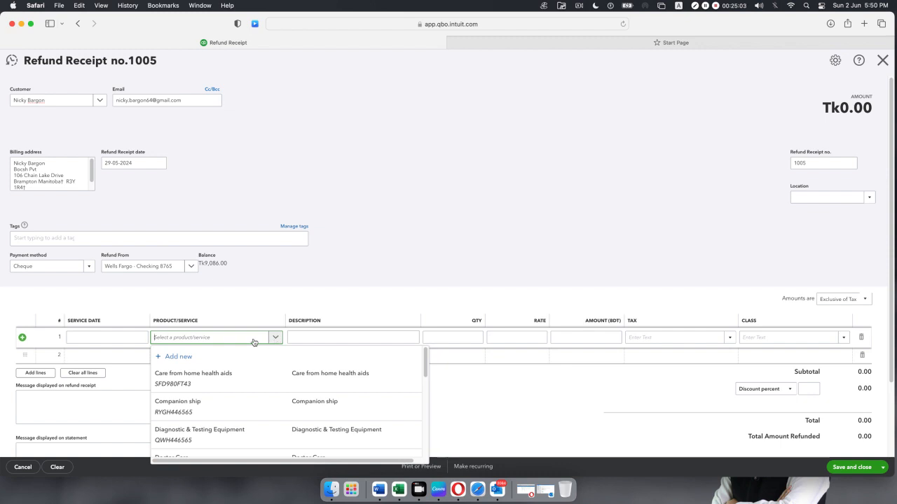
{"action": "scroll", "coordinate": [233, 390], "scroll_direction": "down", "scroll_amount": 2}
{"action": "scroll", "coordinate": [233, 389], "scroll_direction": "down", "scroll_amount": 3}
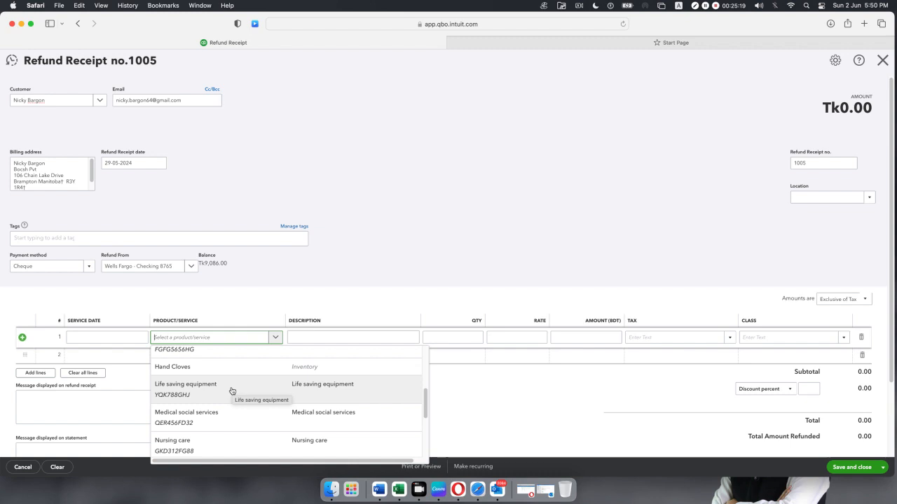
{"action": "left_click", "coordinate": [190, 395]}
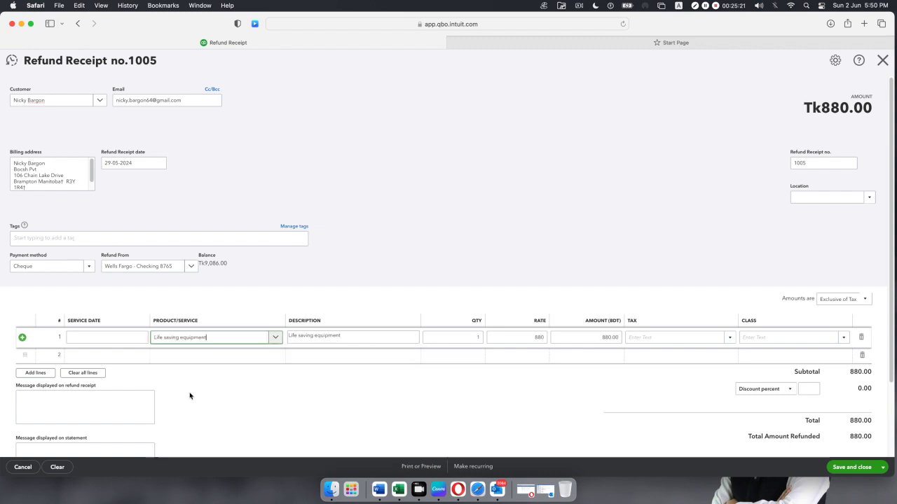
{"action": "left_click", "coordinate": [483, 340]}
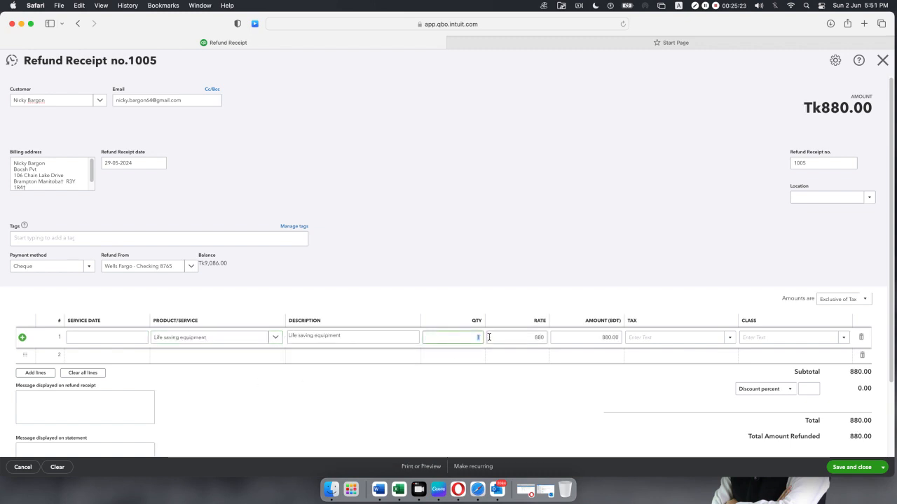
{"action": "left_click", "coordinate": [349, 412]}
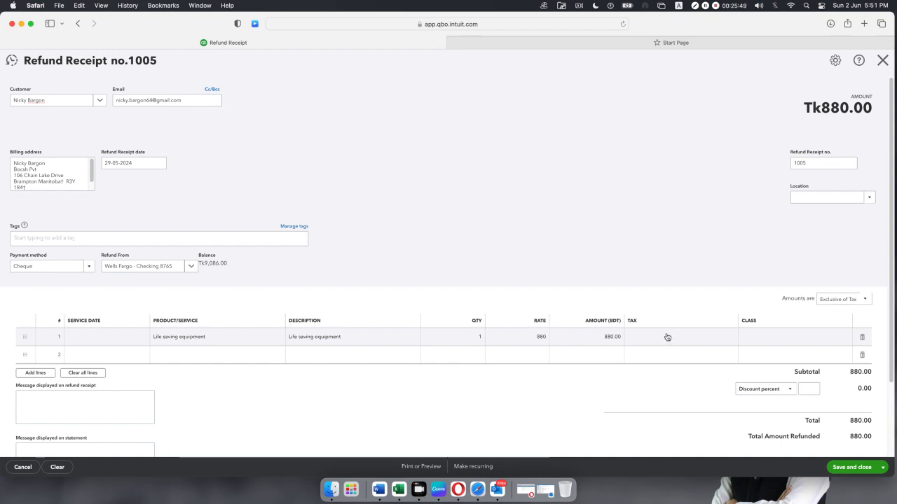
Apply Sales Tax 15% to the Life saving equipment line.
{"action": "left_click", "coordinate": [729, 340]}
{"action": "left_click", "coordinate": [730, 341]}
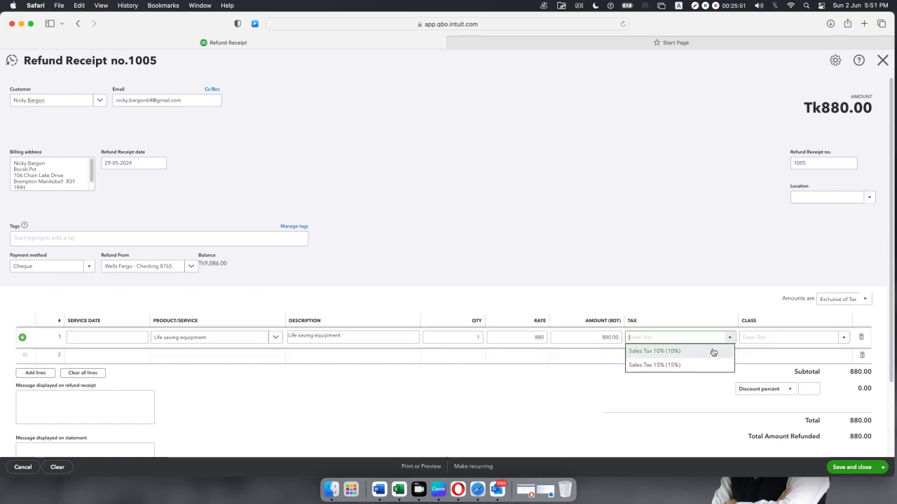
{"action": "left_click", "coordinate": [704, 364]}
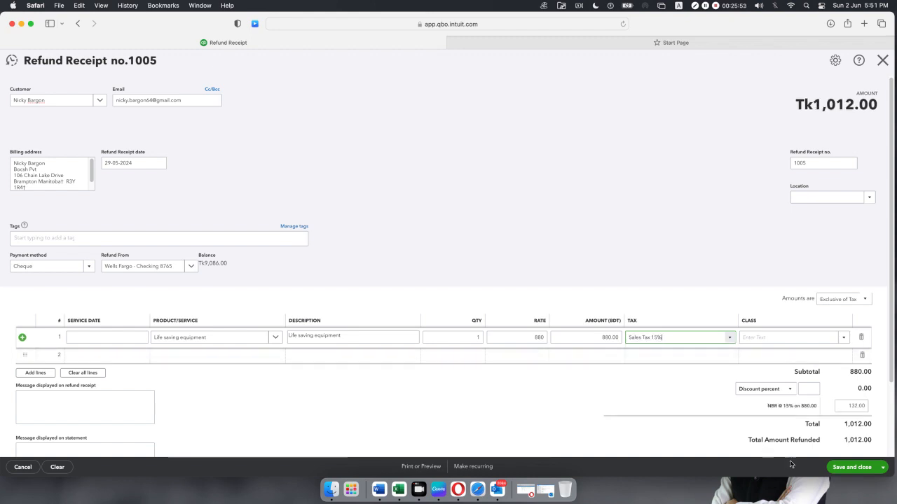
Save and close refund receipt 1005 at Tk1,012.00, accepting the missing-class warning.
{"action": "left_click", "coordinate": [848, 467]}
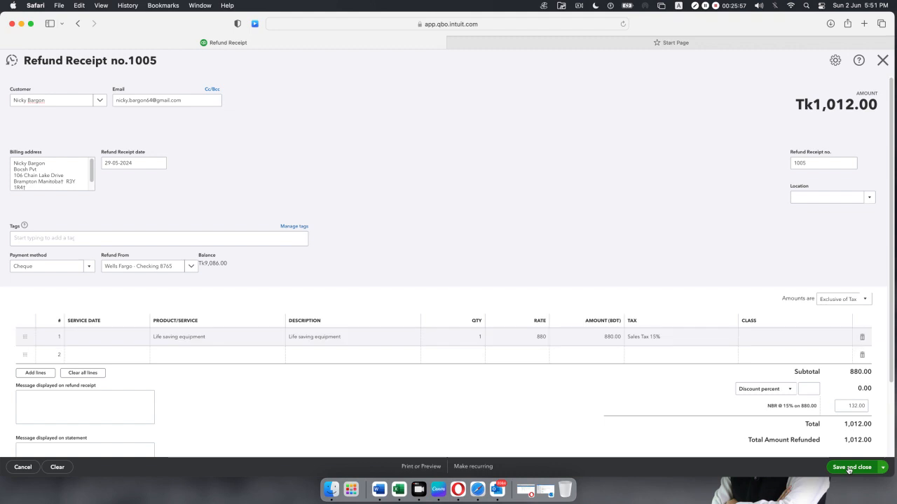
{"action": "left_click", "coordinate": [529, 278]}
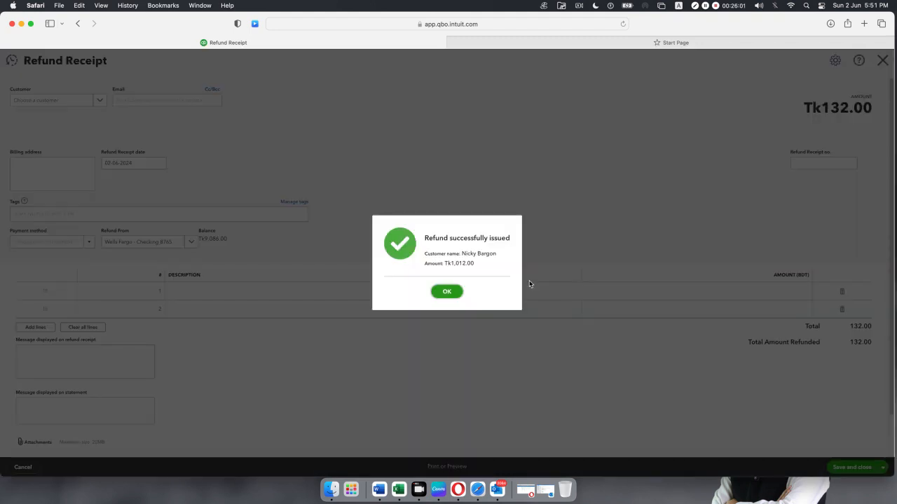
{"action": "left_click", "coordinate": [448, 292]}
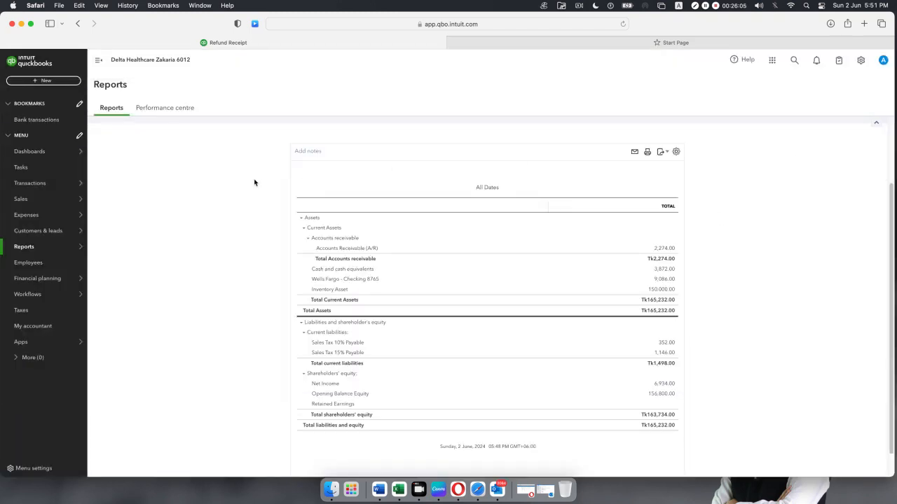
Reload the Balance Sheet and check its new Tk164,720.00 total.
{"action": "left_click", "coordinate": [622, 25]}
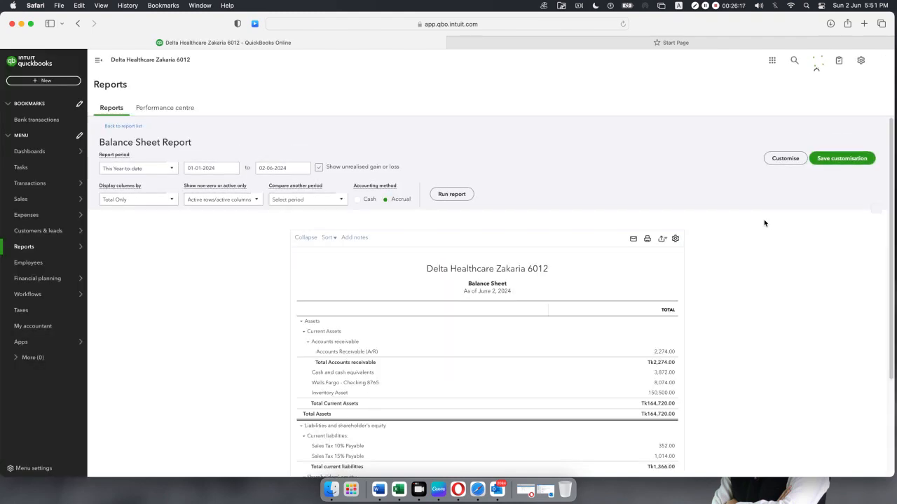
{"action": "scroll", "coordinate": [763, 220], "scroll_direction": "down", "scroll_amount": 3}
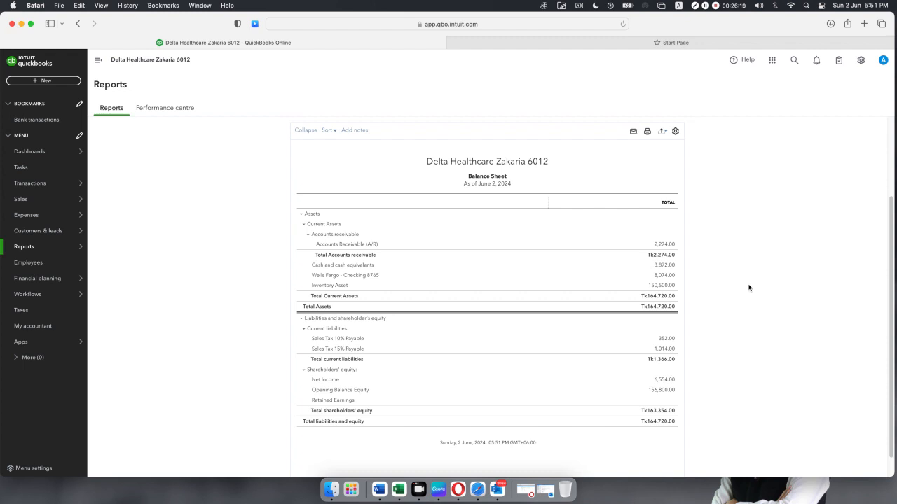
{"action": "scroll", "coordinate": [748, 288], "scroll_direction": "up", "scroll_amount": 5}
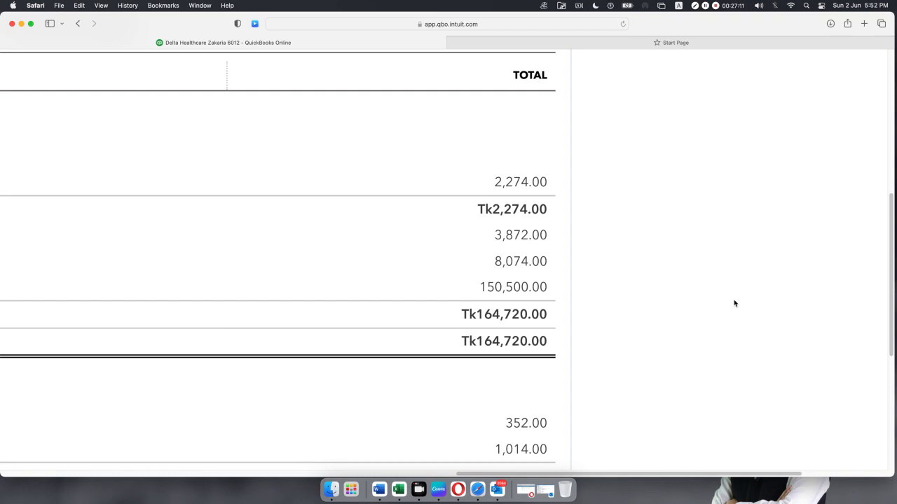
{"action": "scroll", "coordinate": [735, 303], "scroll_direction": "down", "scroll_amount": 10}
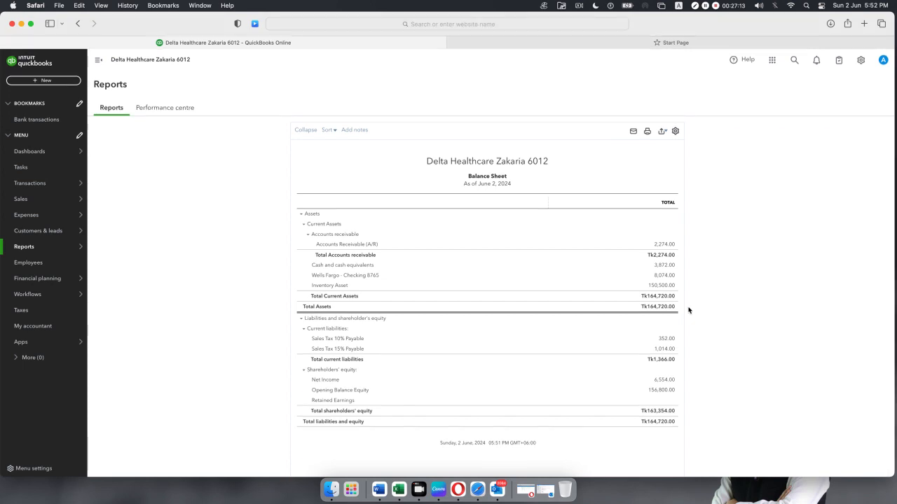
Return to the QuickBooks tab and go back to the Standard reports list.
{"action": "key", "text": "super+shift+backslash"}
{"action": "left_click", "coordinate": [222, 144]}
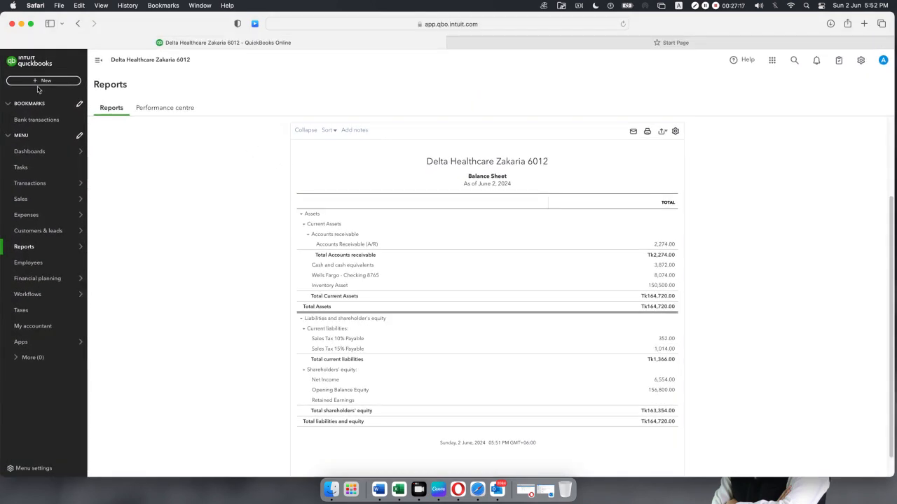
{"action": "left_click", "coordinate": [109, 109]}
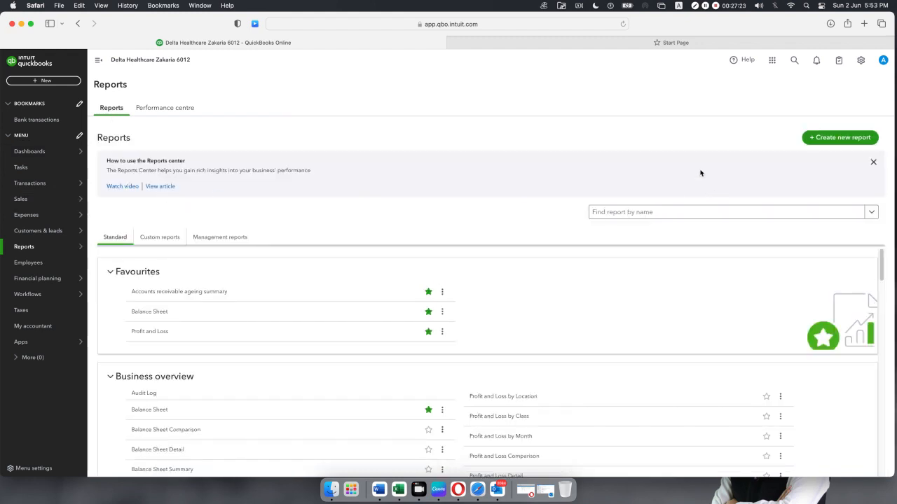
Open the Profit and Loss report and rerun it for All Dates.
{"action": "left_click", "coordinate": [609, 214]}
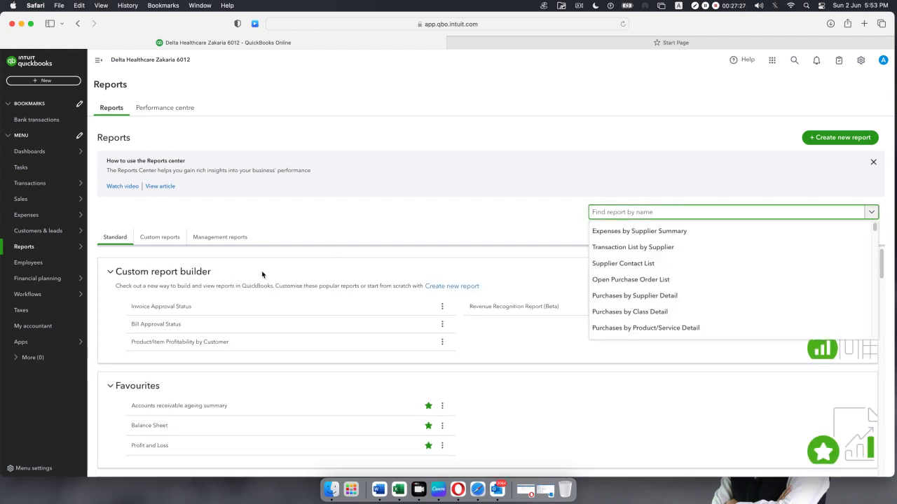
{"action": "left_click", "coordinate": [152, 448]}
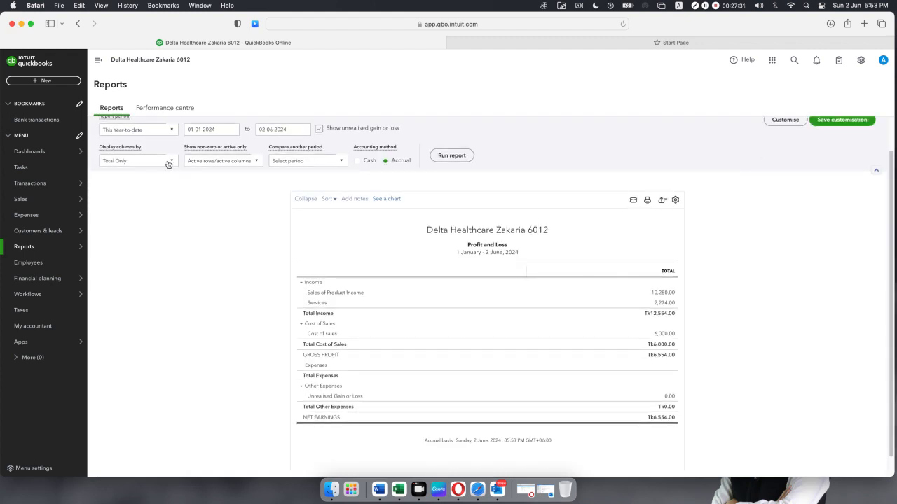
{"action": "left_click", "coordinate": [172, 131]}
{"action": "scroll", "coordinate": [144, 184], "scroll_direction": "down", "scroll_amount": 5}
{"action": "scroll", "coordinate": [144, 184], "scroll_direction": "up", "scroll_amount": 5}
{"action": "left_click", "coordinate": [114, 141]}
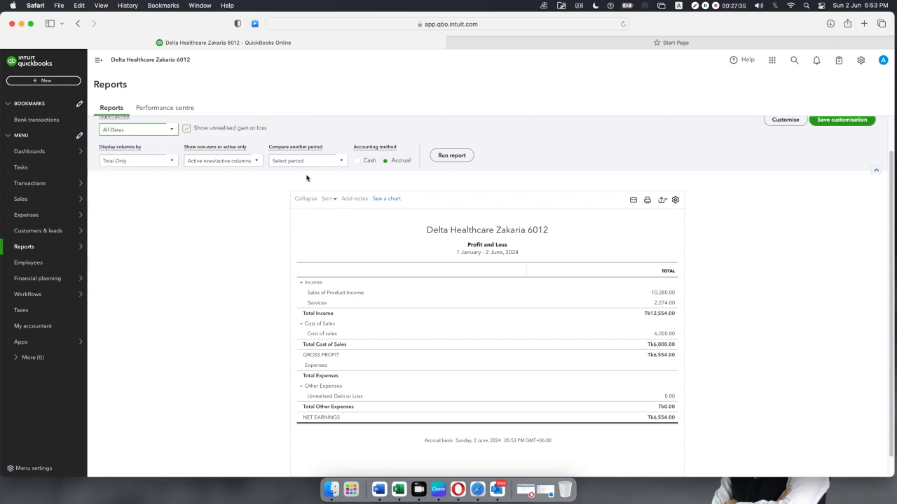
{"action": "left_click", "coordinate": [445, 157]}
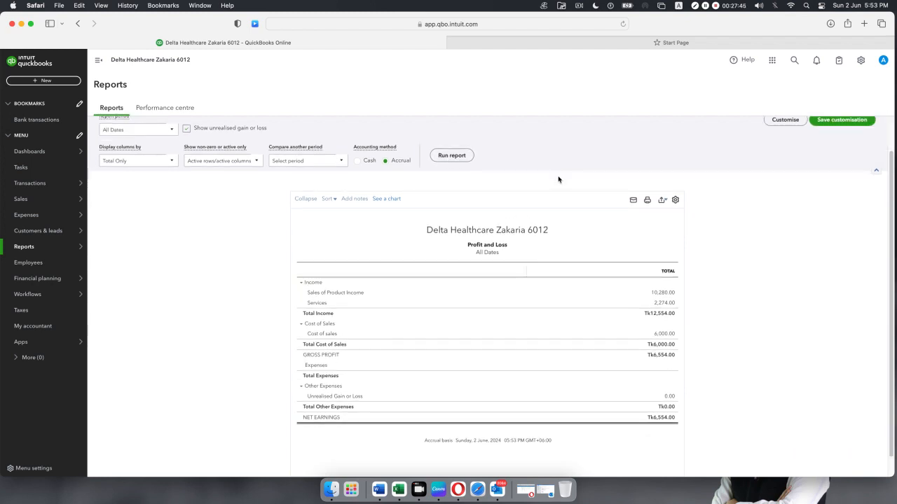
Review the All Dates Profit and Loss: income Tk12,554.00, net earnings Tk6,554.00.
{"action": "scroll", "coordinate": [621, 266], "scroll_direction": "down", "scroll_amount": 1}
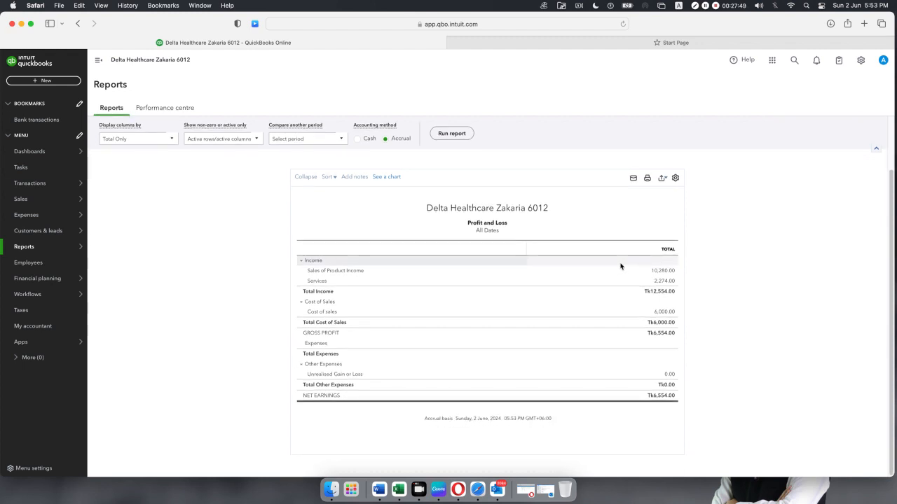
{"action": "scroll", "coordinate": [620, 266], "scroll_direction": "up", "scroll_amount": 5}
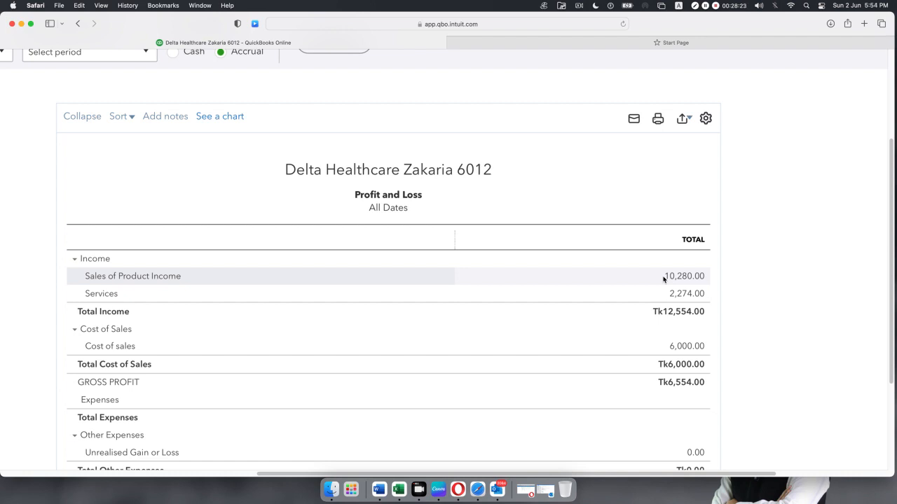
{"action": "scroll", "coordinate": [610, 303], "scroll_direction": "down", "scroll_amount": 2}
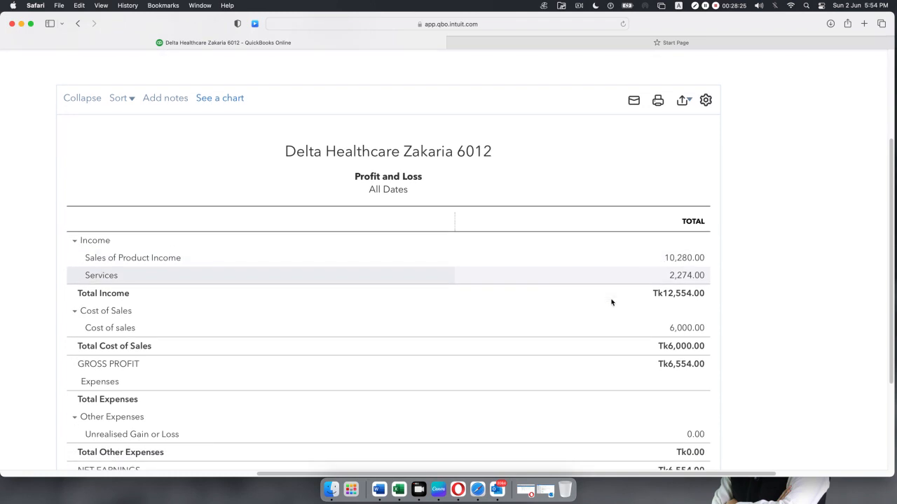
{"action": "scroll", "coordinate": [610, 302], "scroll_direction": "up", "scroll_amount": 1}
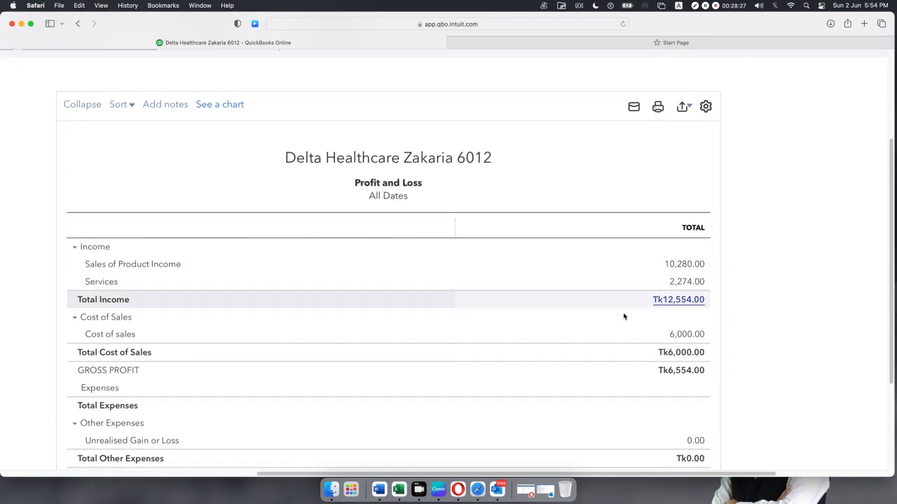
{"action": "scroll", "coordinate": [457, 349], "scroll_direction": "down", "scroll_amount": 3}
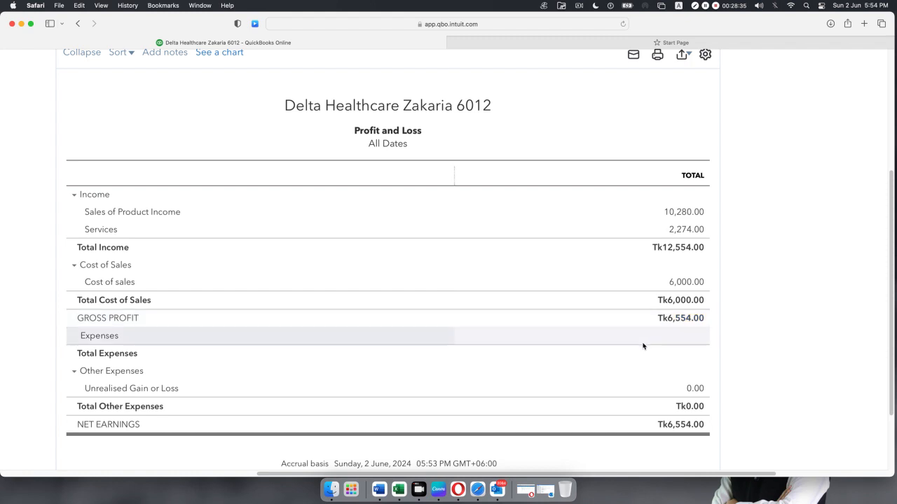
{"action": "scroll", "coordinate": [577, 336], "scroll_direction": "down", "scroll_amount": 2}
{"action": "scroll", "coordinate": [576, 338], "scroll_direction": "up", "scroll_amount": 8}
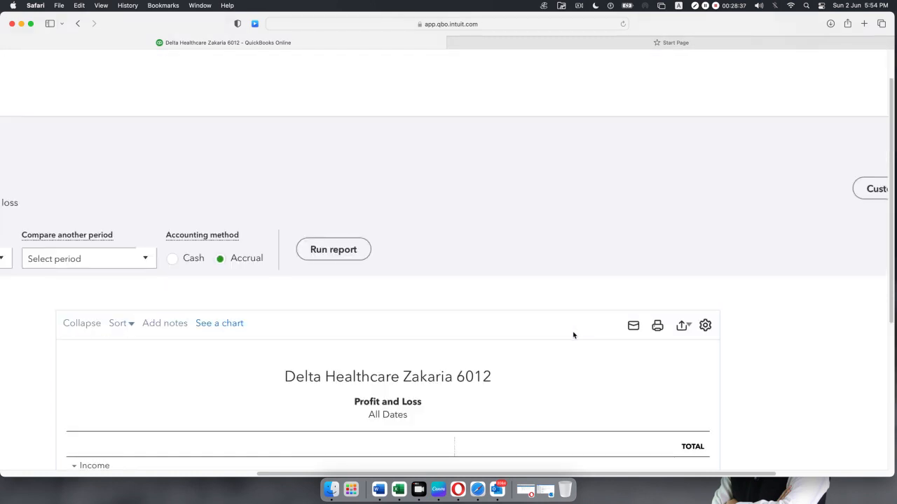
{"action": "scroll", "coordinate": [574, 335], "scroll_direction": "down", "scroll_amount": 5}
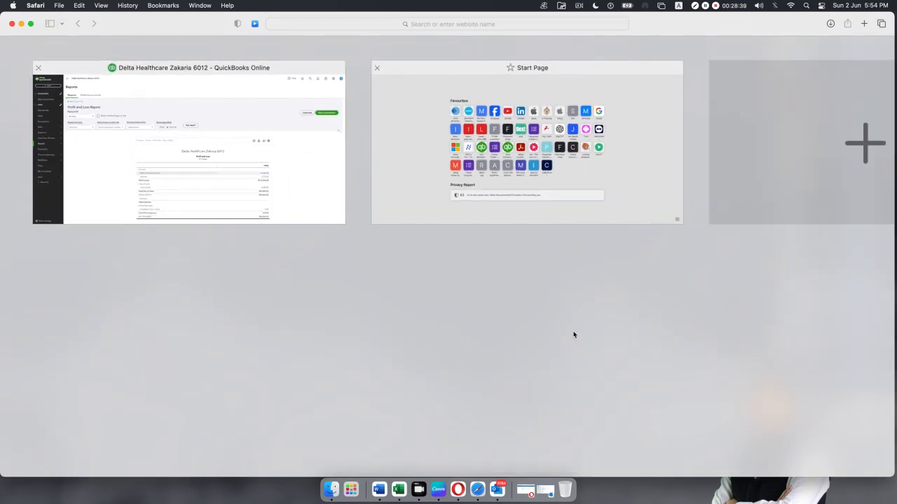
Pick the QuickBooks Online thumbnail in Safari's tab overview to return to Profit and Loss.
{"action": "left_click", "coordinate": [341, 161]}
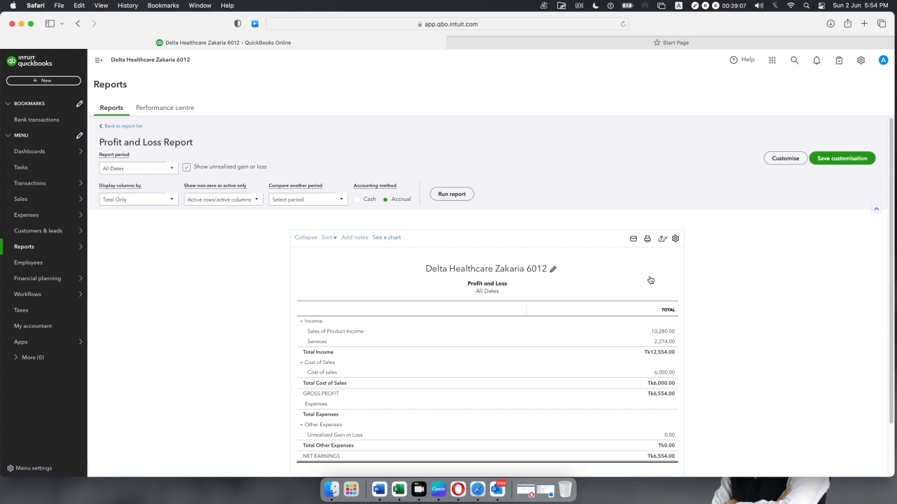
Open Account and settings and view the Advanced section.
{"action": "left_click", "coordinate": [861, 62]}
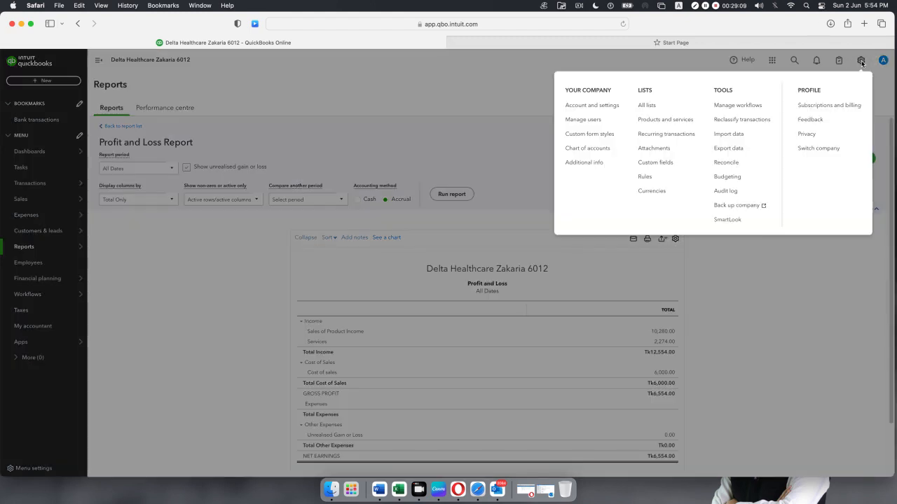
{"action": "left_click", "coordinate": [578, 106]}
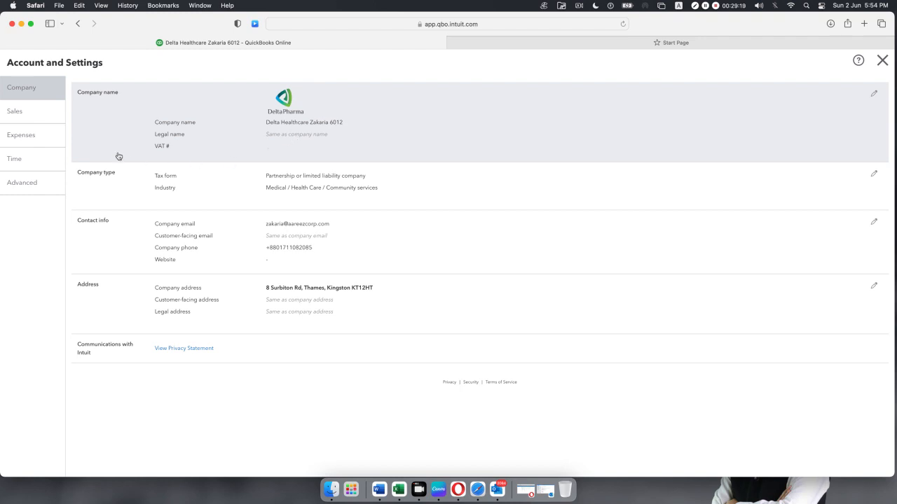
{"action": "left_click", "coordinate": [21, 186]}
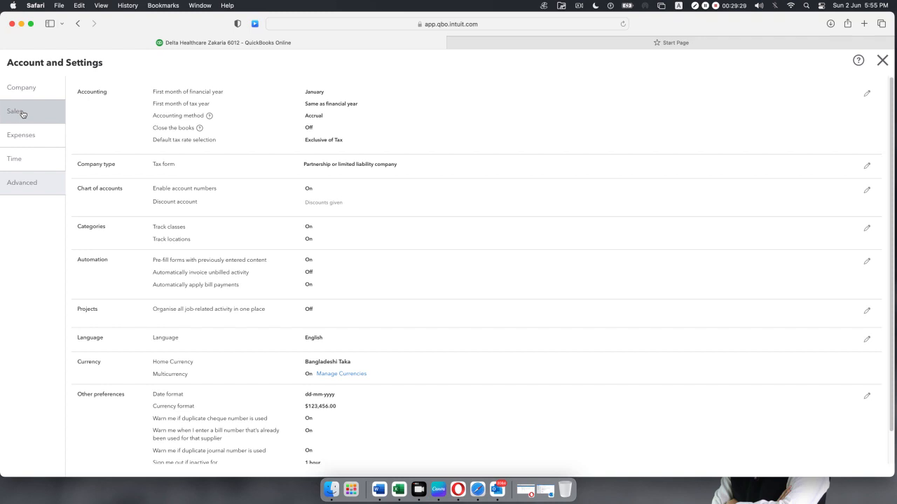
Review the Sales and Expenses settings, ending on Advanced with Accrual accounting and Taka currency.
{"action": "left_click", "coordinate": [24, 118]}
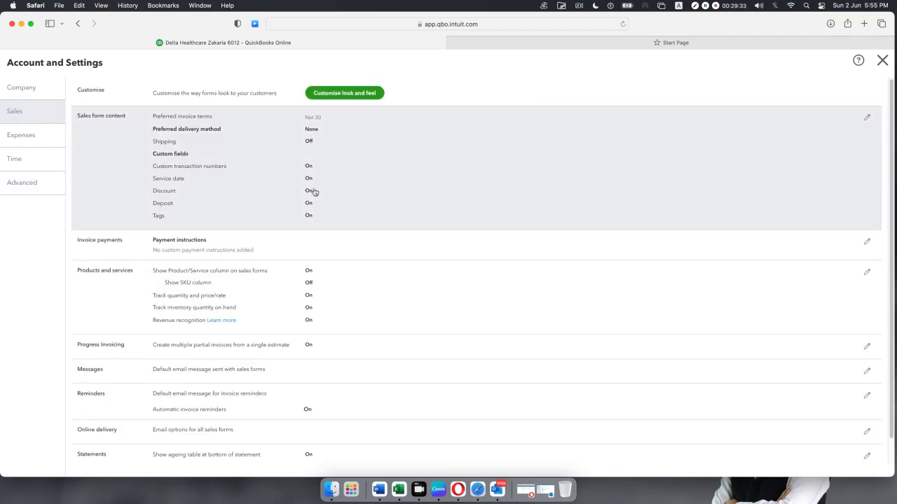
{"action": "scroll", "coordinate": [313, 193], "scroll_direction": "down", "scroll_amount": 1}
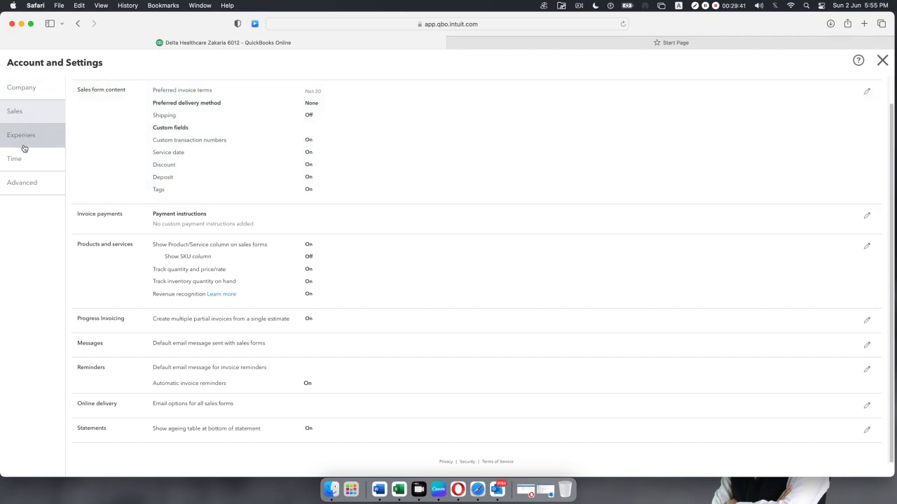
{"action": "scroll", "coordinate": [246, 183], "scroll_direction": "up", "scroll_amount": 1}
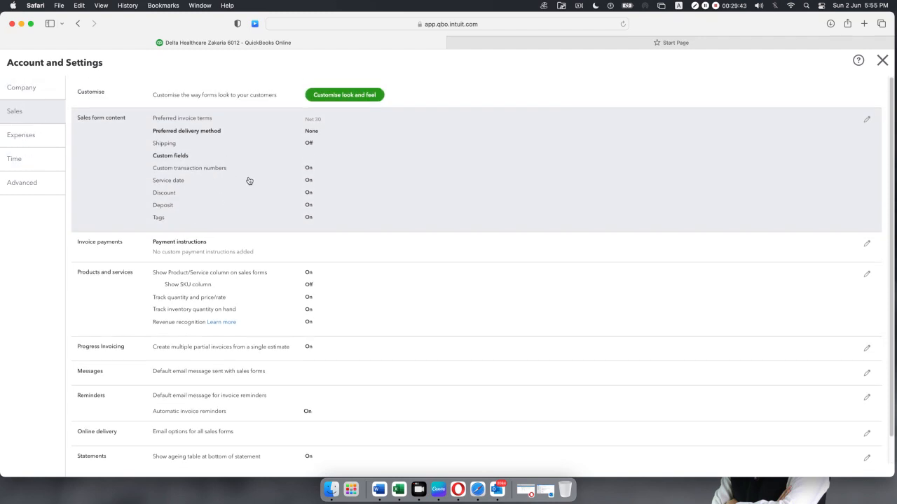
{"action": "scroll", "coordinate": [248, 180], "scroll_direction": "down", "scroll_amount": 2}
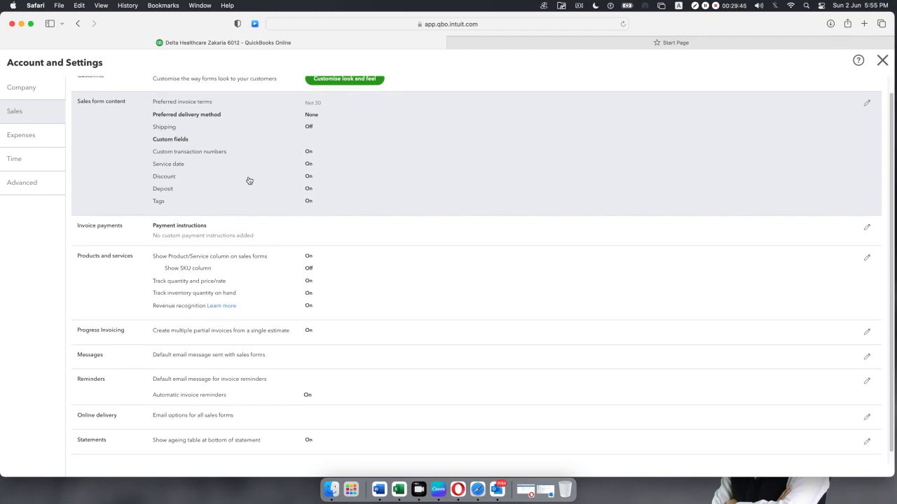
{"action": "left_click", "coordinate": [25, 135]}
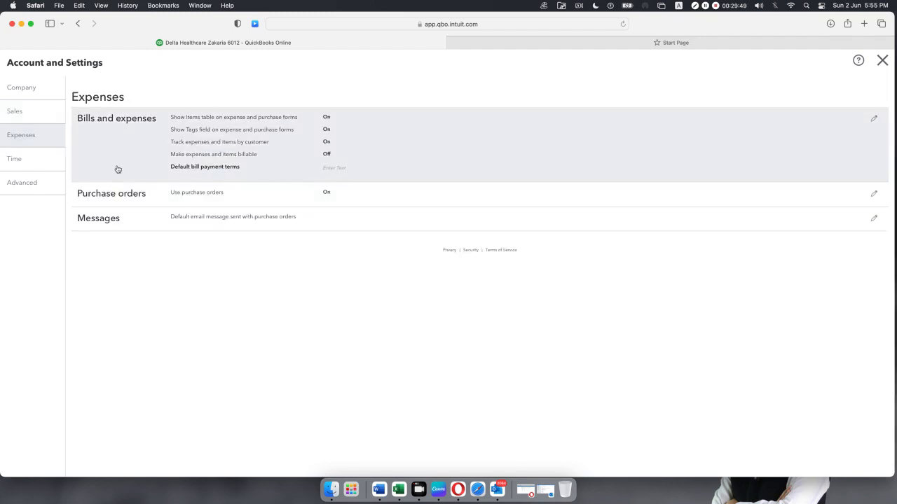
{"action": "left_click", "coordinate": [28, 189]}
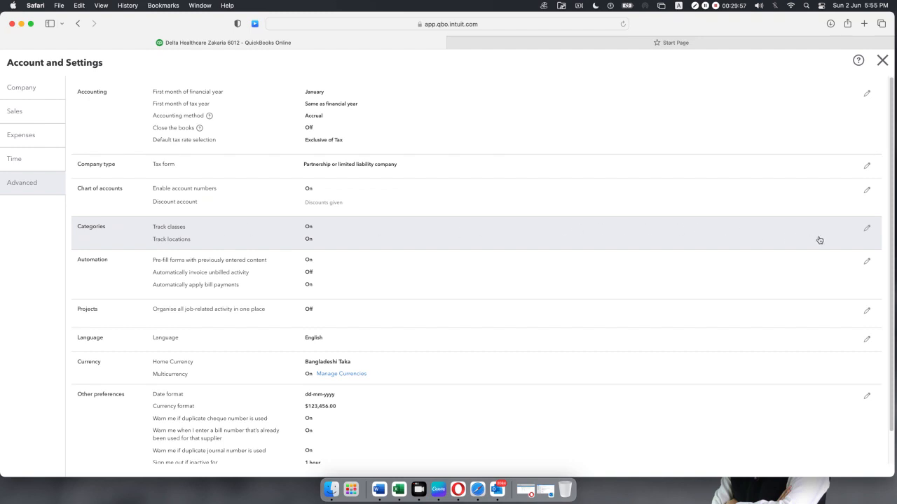
Leave the Categories tracking unchanged, close Account and Settings, and show the + New menu.
{"action": "left_click", "coordinate": [874, 235]}
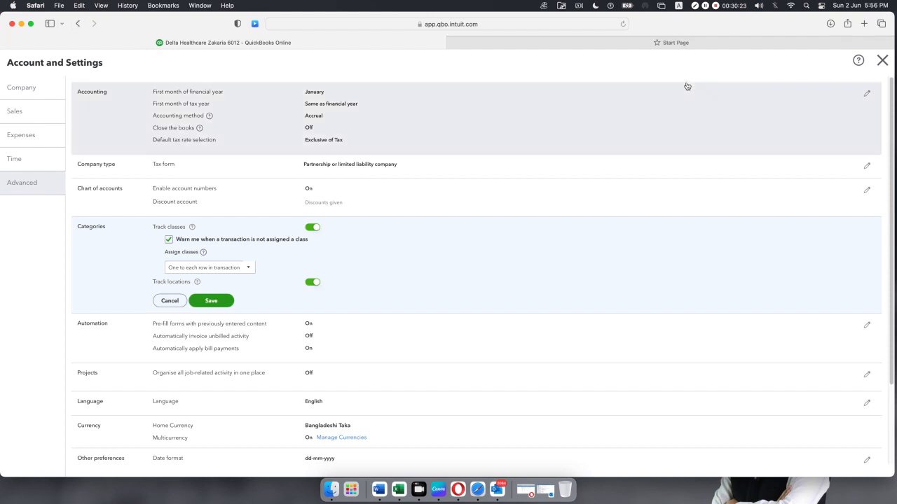
{"action": "left_click", "coordinate": [877, 60]}
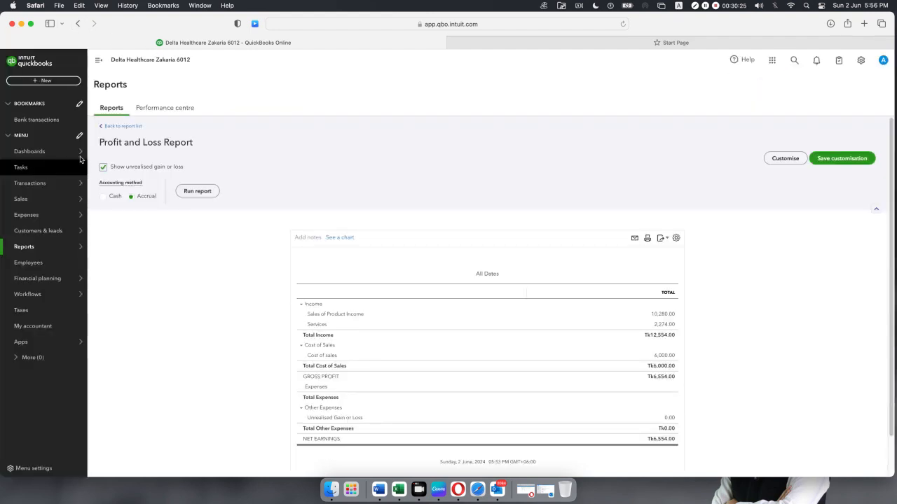
{"action": "left_click", "coordinate": [40, 81]}
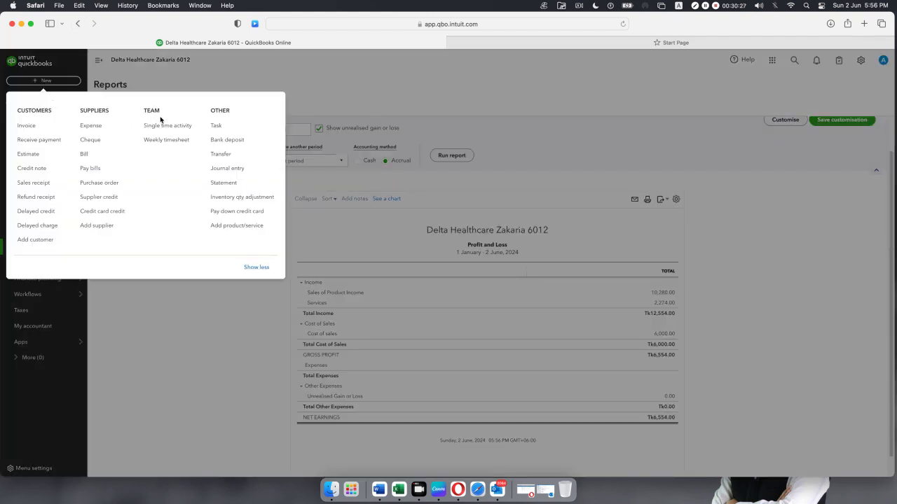
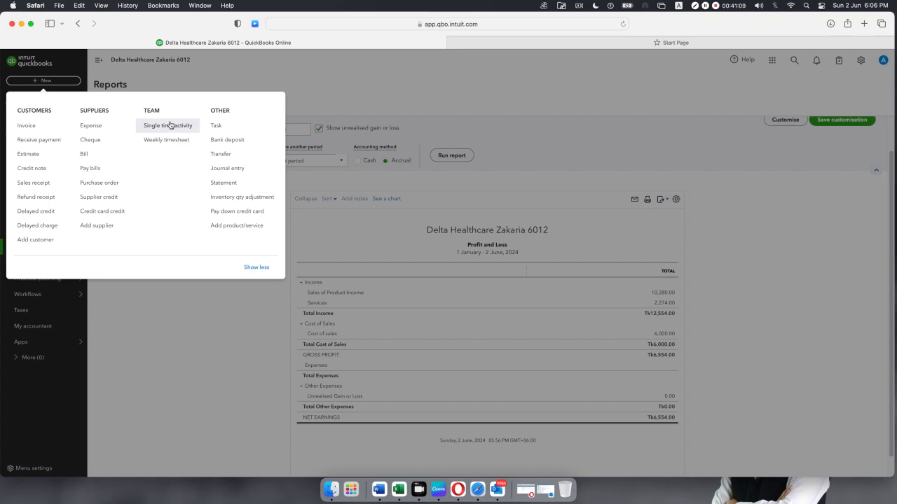
Start a single time activity entry, then close the form without saving.
{"action": "left_click", "coordinate": [169, 126]}
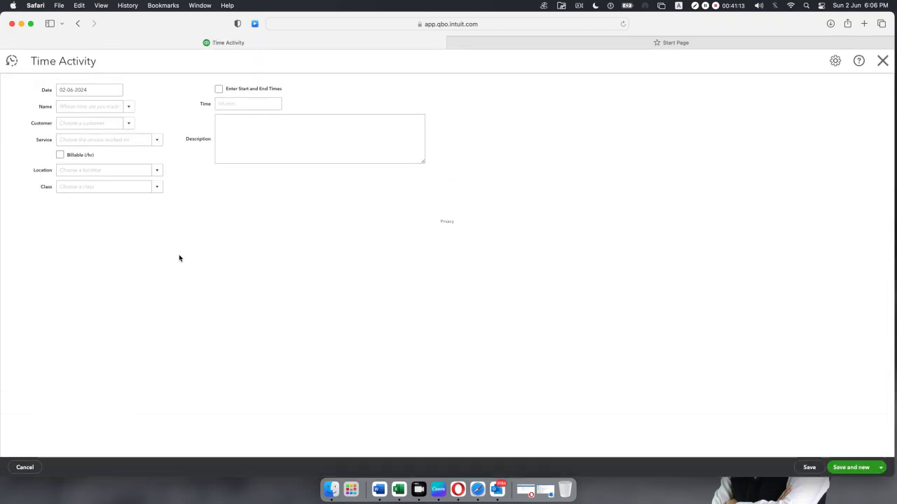
{"action": "left_click", "coordinate": [882, 61]}
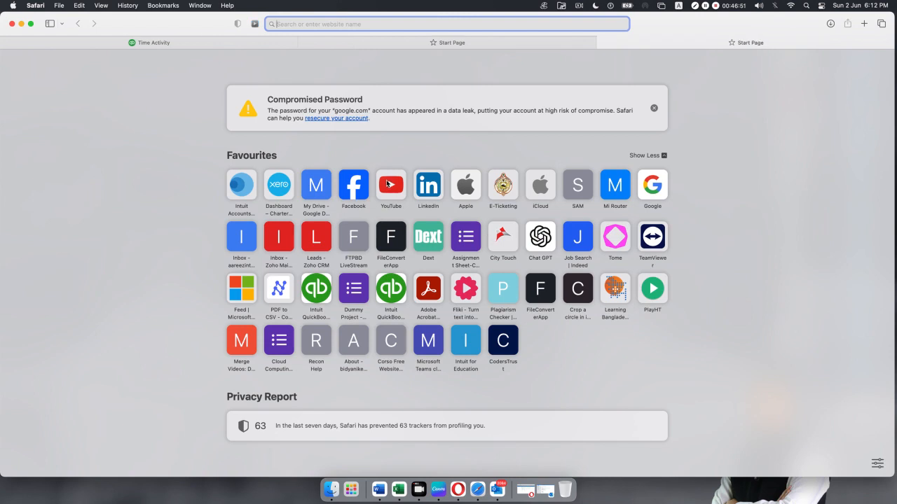
Load YouTube from the favourites and check the account menu.
{"action": "left_click", "coordinate": [389, 187]}
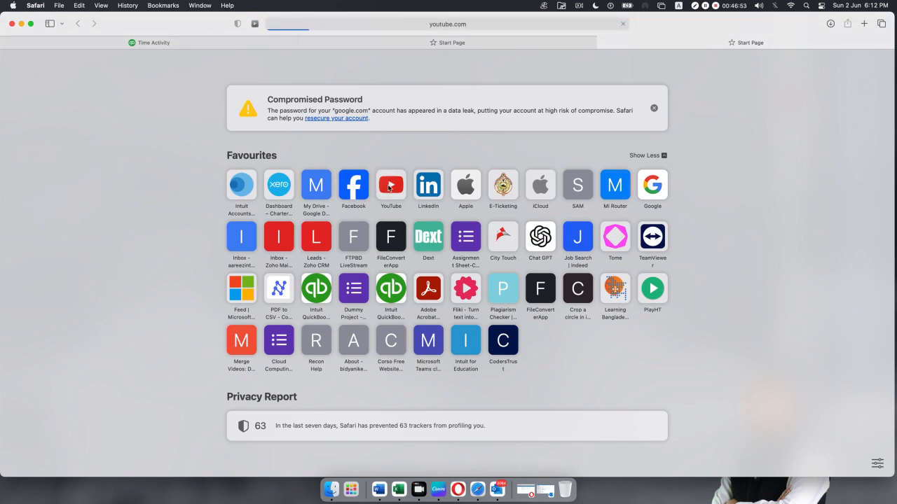
{"action": "left_click", "coordinate": [397, 187]}
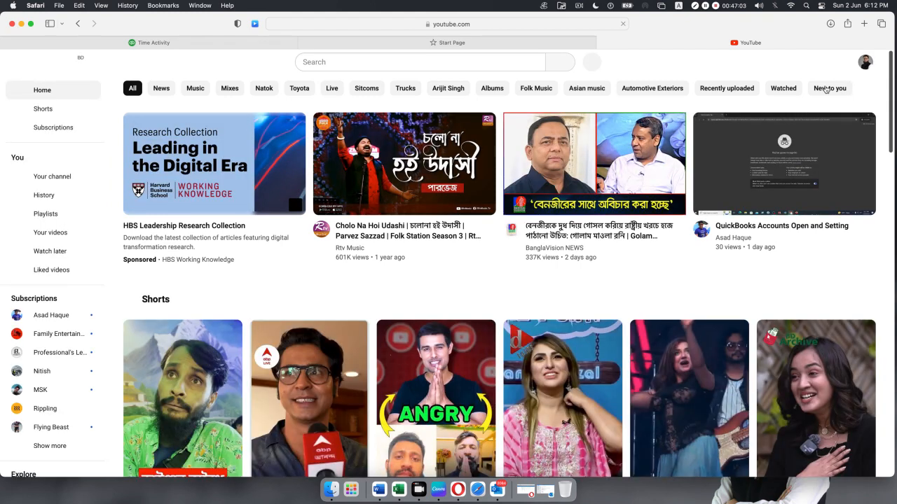
{"action": "left_click", "coordinate": [867, 66]}
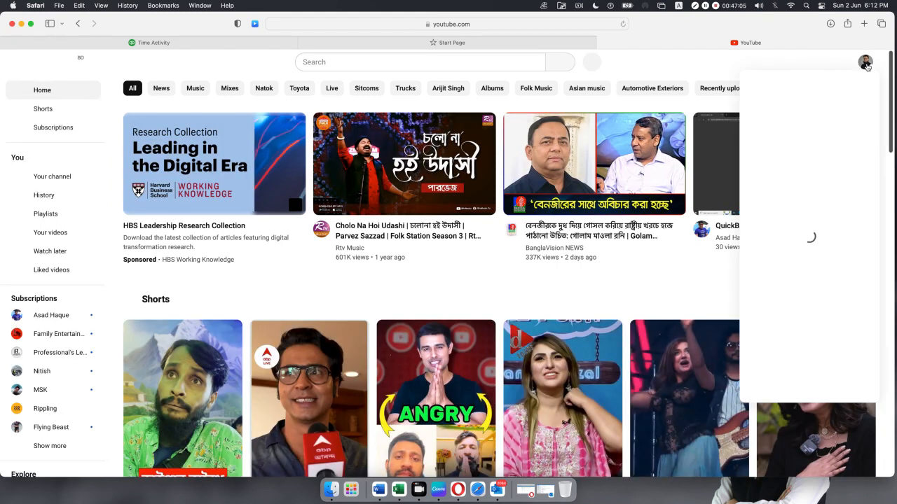
{"action": "left_click", "coordinate": [789, 108]}
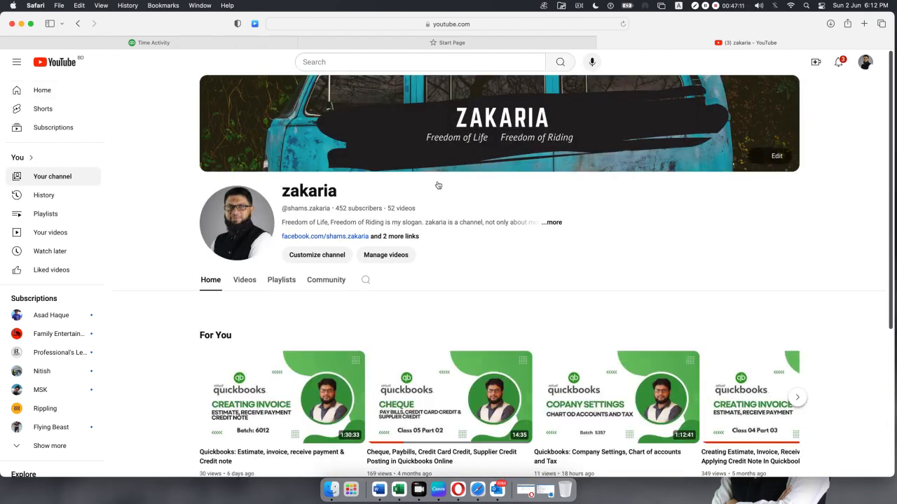
Browse the channel's uploaded videos and open 'How to Create a Solid Profile in LinkedIn'.
{"action": "left_click", "coordinate": [243, 281]}
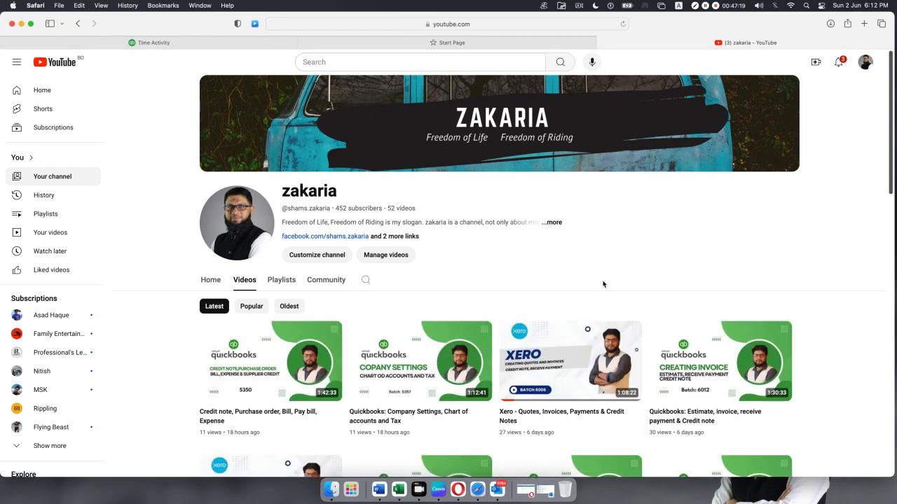
{"action": "scroll", "coordinate": [603, 283], "scroll_direction": "down", "scroll_amount": 10}
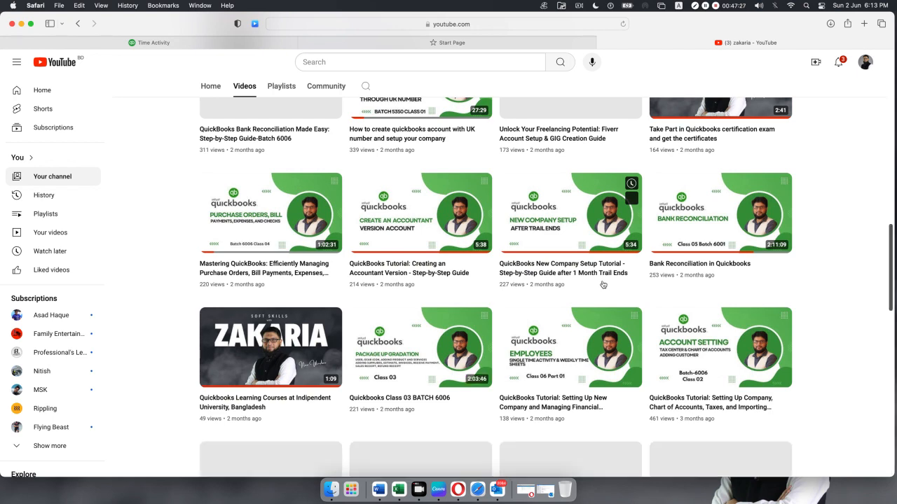
{"action": "scroll", "coordinate": [602, 285], "scroll_direction": "down", "scroll_amount": 5}
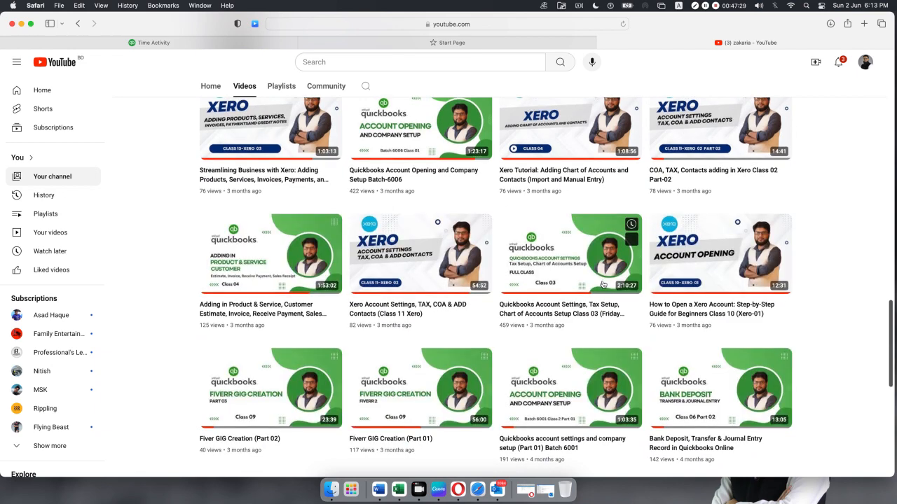
{"action": "scroll", "coordinate": [603, 284], "scroll_direction": "down", "scroll_amount": 6}
{"action": "mouse_move", "coordinate": [602, 284]}
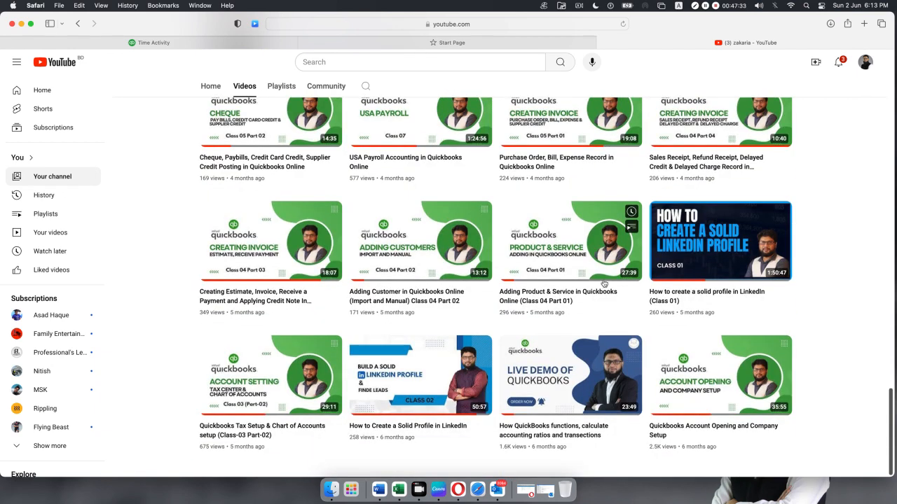
{"action": "mouse_move", "coordinate": [388, 430]}
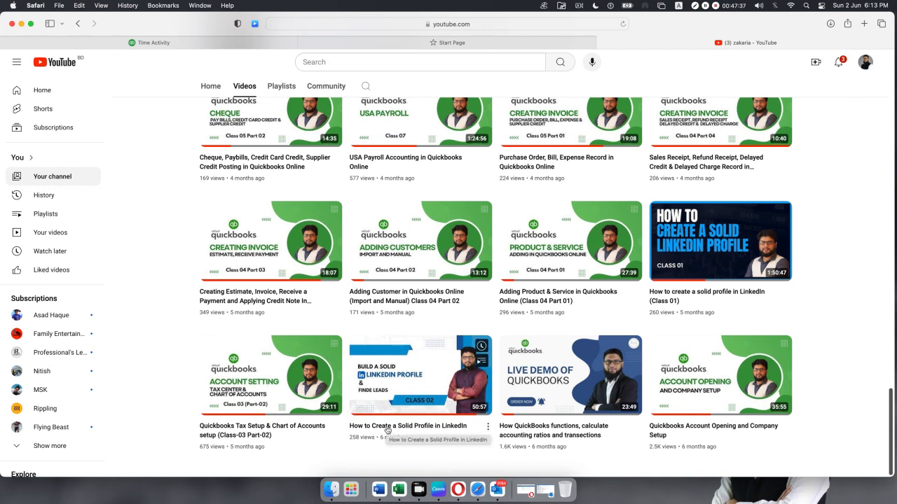
{"action": "left_click", "coordinate": [387, 430]}
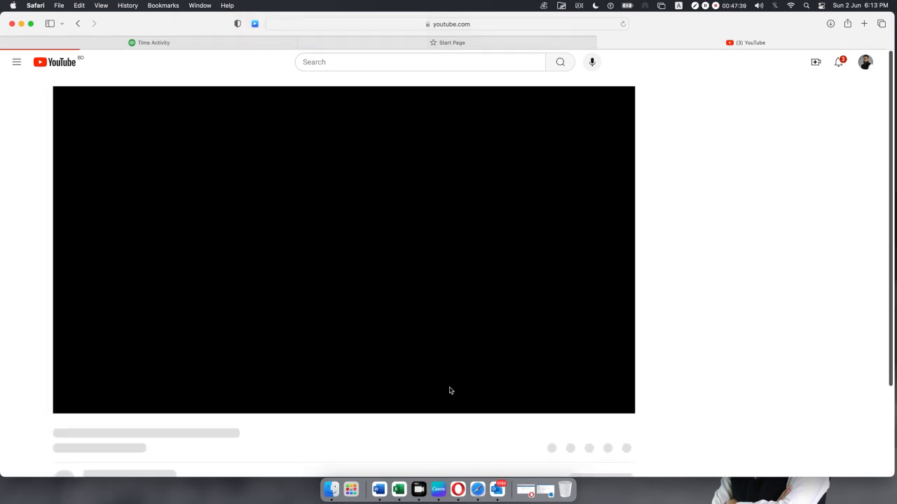
Select the LinkedIn video's web address, then bring up a fresh Start Page tab.
{"action": "left_click", "coordinate": [452, 24]}
{"action": "key", "text": "super+c"}
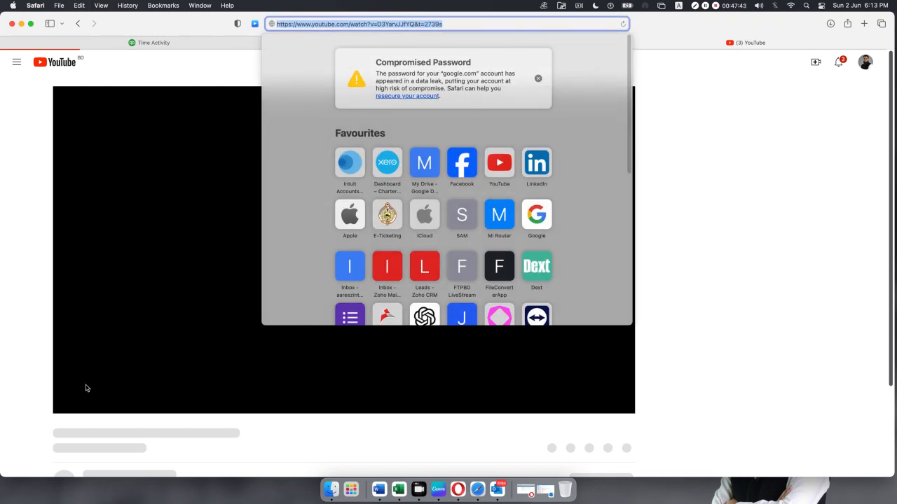
{"action": "left_click", "coordinate": [29, 390]}
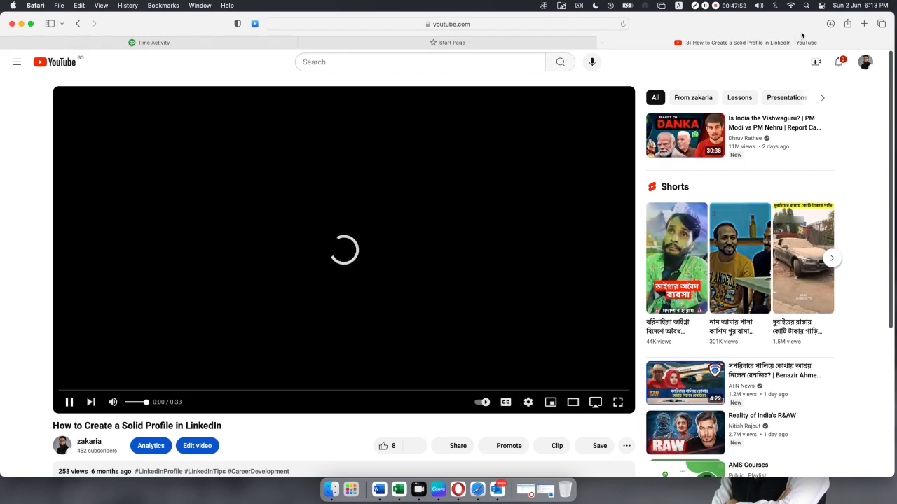
{"action": "left_click", "coordinate": [865, 24]}
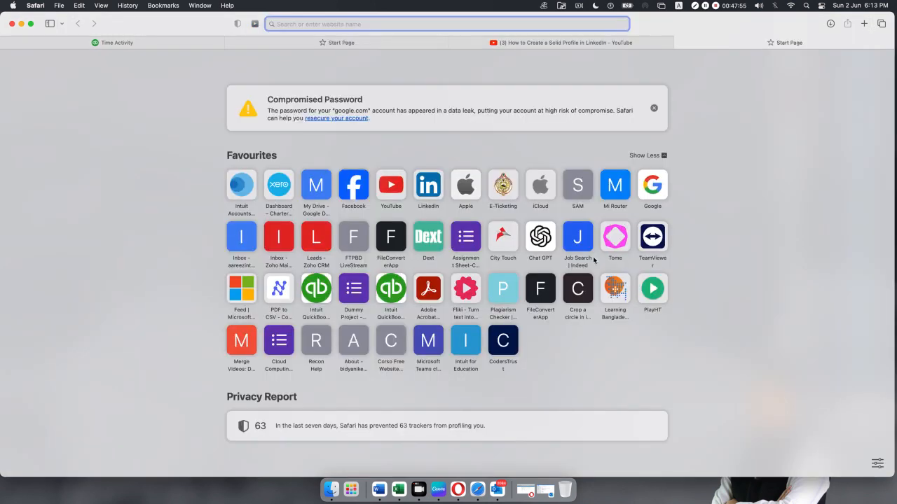
Go to Facebook and open the AMS-6012 group chat from the Messenger chats list.
{"action": "left_click", "coordinate": [357, 190]}
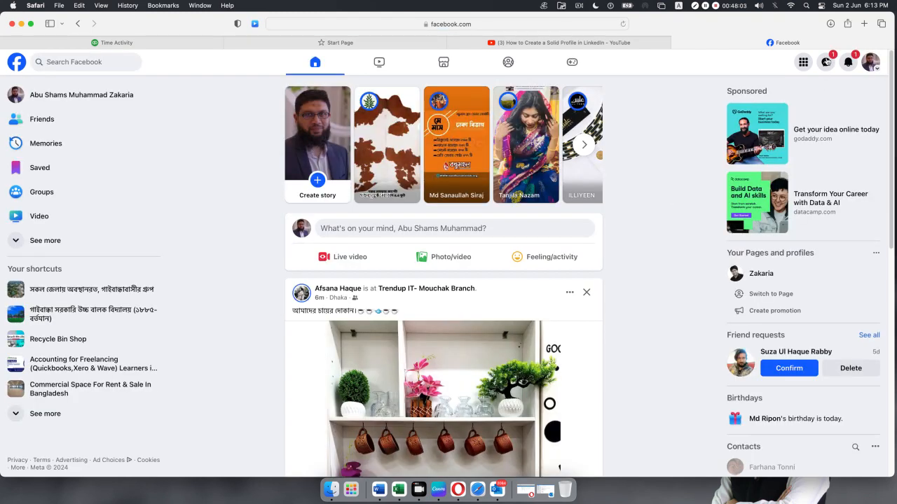
{"action": "left_click", "coordinate": [826, 61]}
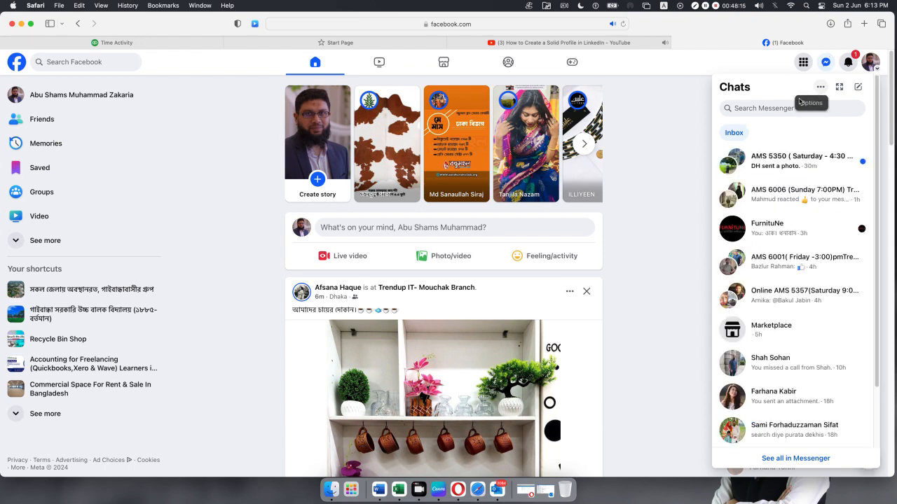
{"action": "left_click", "coordinate": [562, 41]}
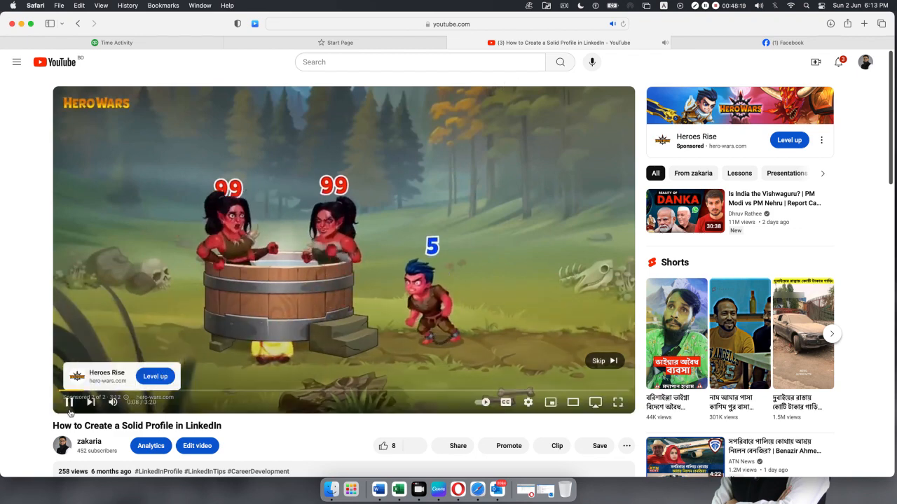
{"action": "left_click", "coordinate": [739, 43]}
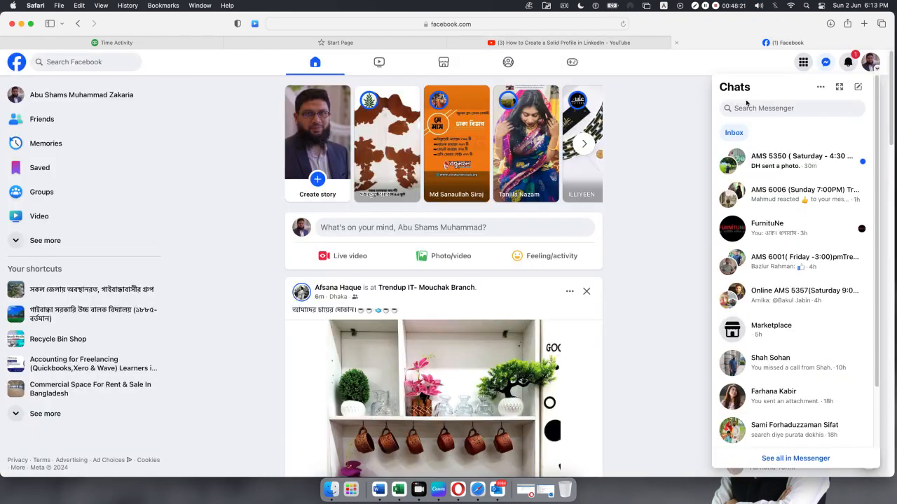
{"action": "left_click", "coordinate": [825, 64]}
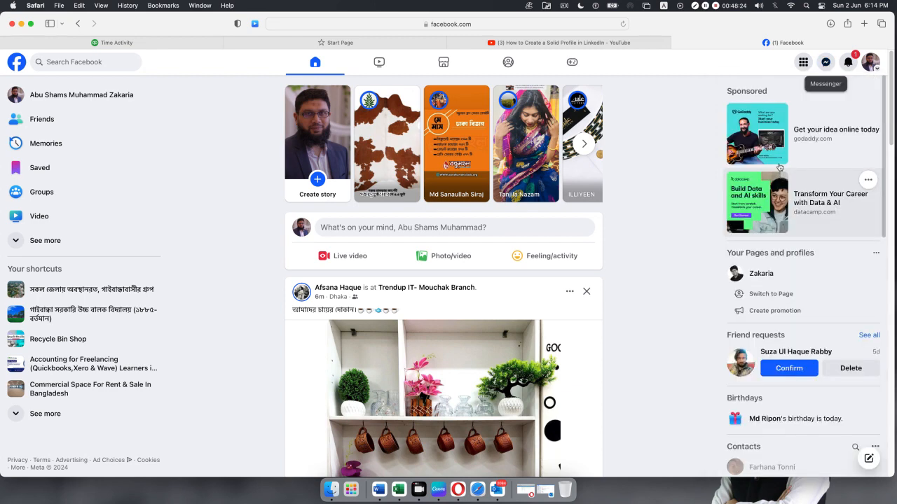
{"action": "left_click", "coordinate": [827, 65]}
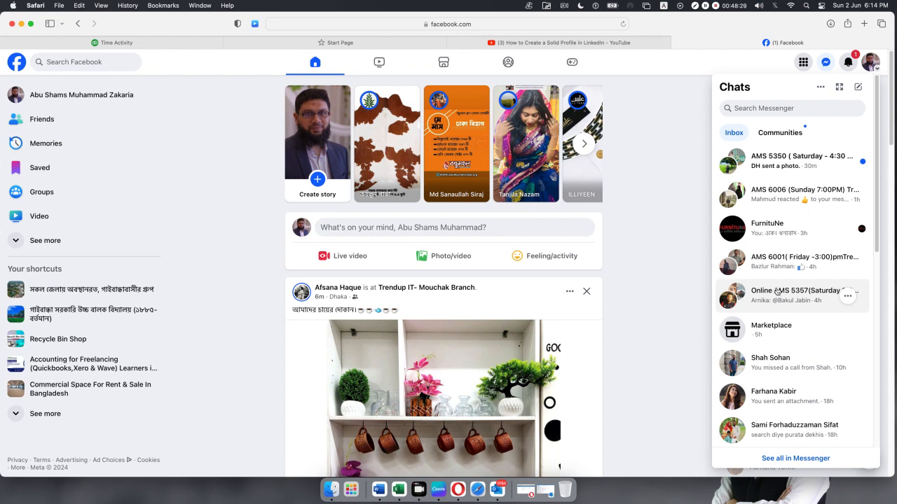
{"action": "scroll", "coordinate": [777, 293], "scroll_direction": "down", "scroll_amount": 3}
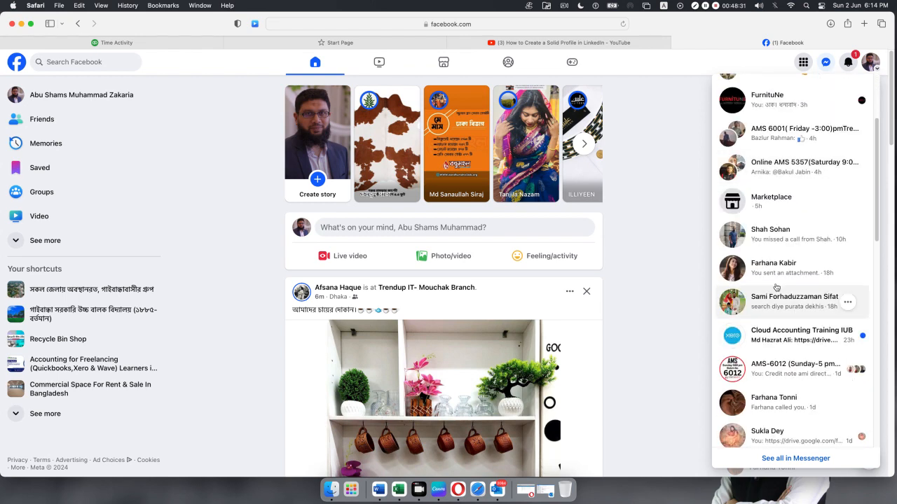
{"action": "left_click", "coordinate": [780, 365]}
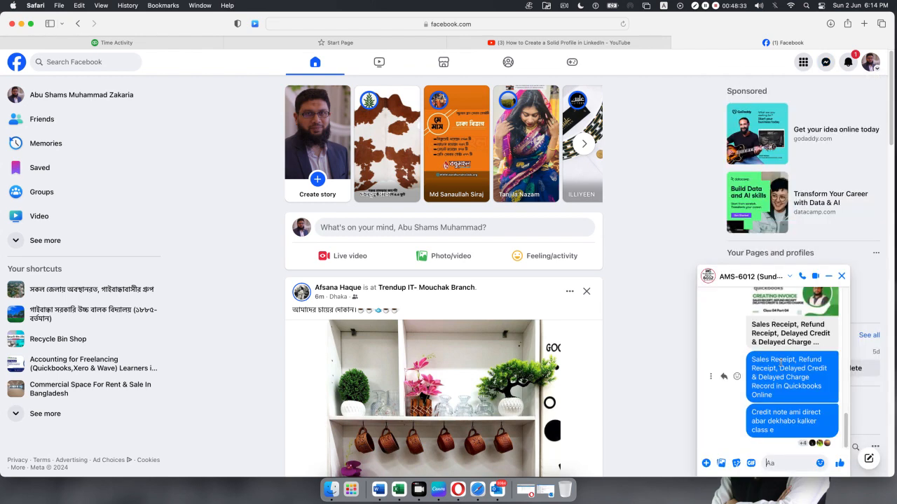
Paste the LinkedIn profile video's YouTube link into the AMS-6012 chat and send it.
{"action": "key", "text": "super+v"}
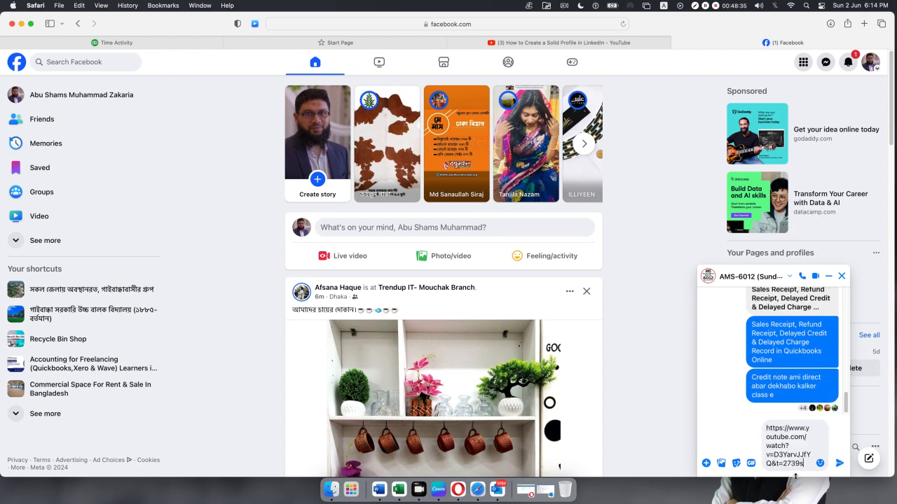
{"action": "key", "text": "Return"}
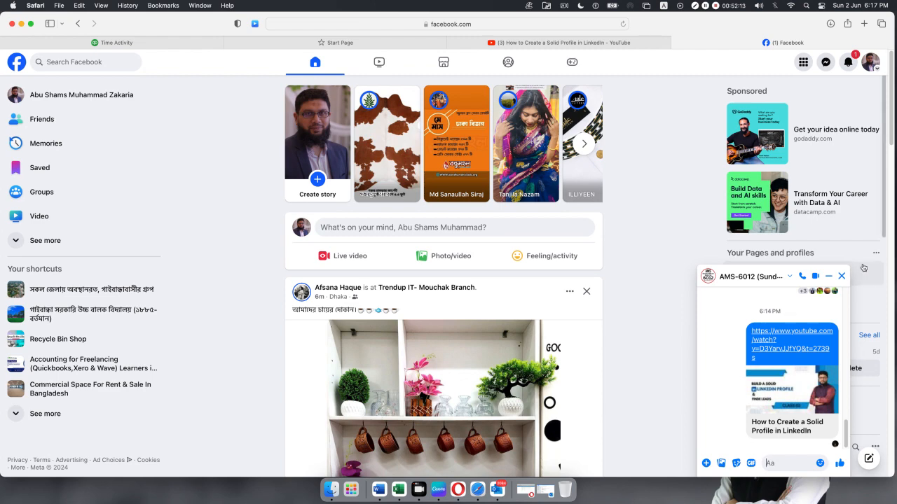
Return to the QuickBooks Profit and Loss report and show the + New create menu.
{"action": "left_click", "coordinate": [139, 43]}
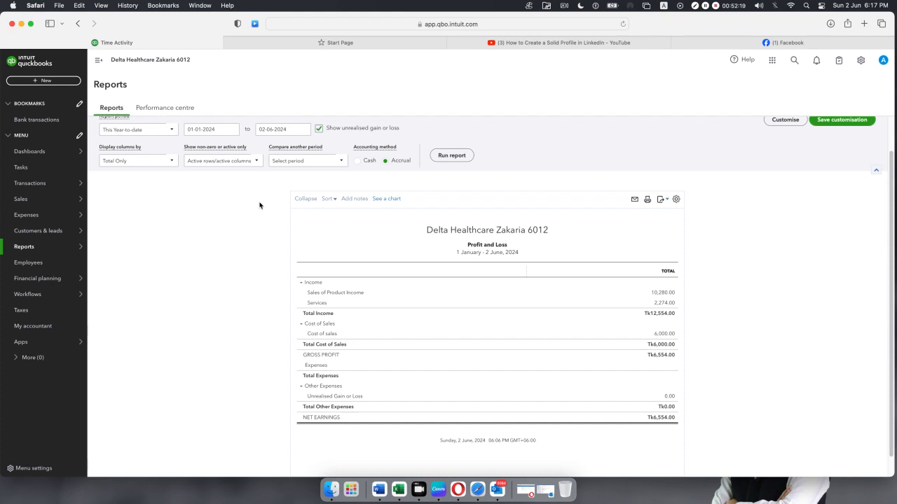
{"action": "left_click", "coordinate": [44, 80]}
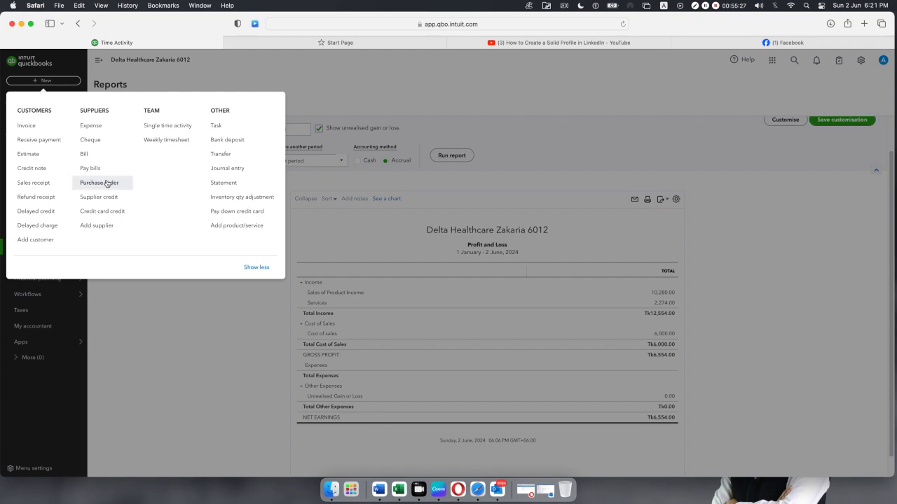
Start a new Purchase Order and check the Supplier dropdown's options.
{"action": "left_click", "coordinate": [107, 183]}
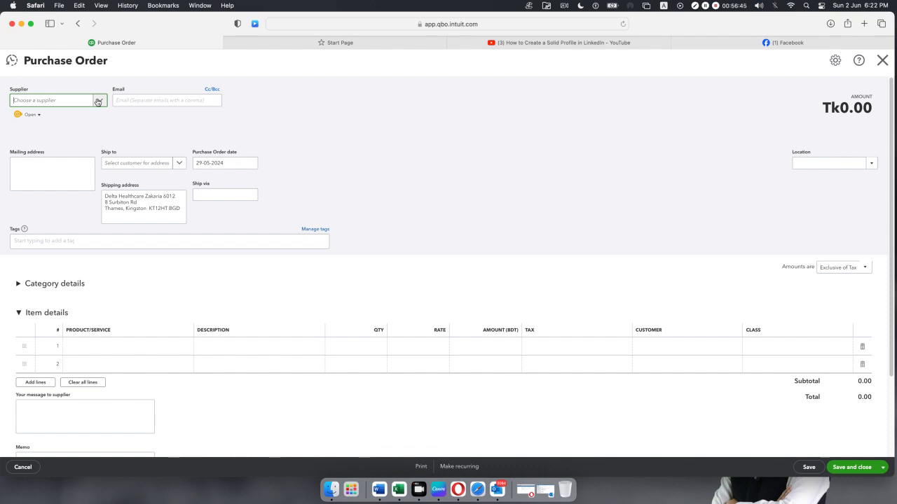
{"action": "left_click", "coordinate": [102, 99]}
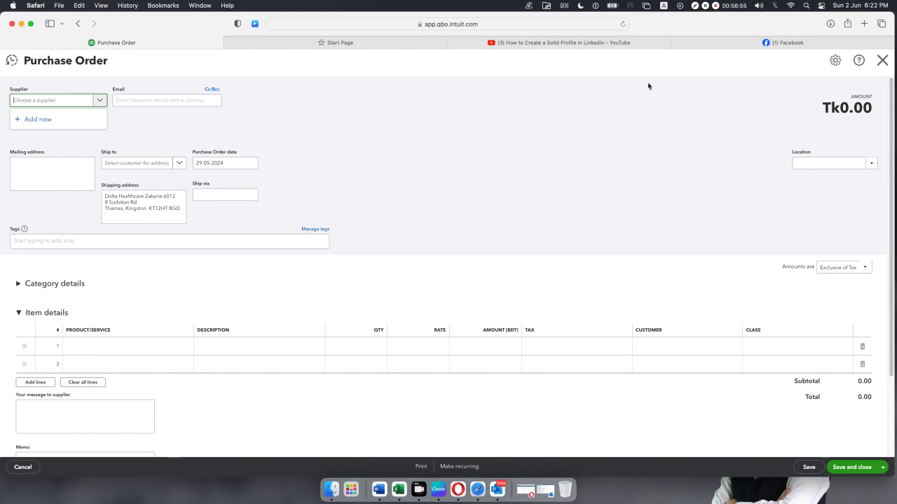
Browse Trendup Class Materiales into the Class 04 QB-04 folder.
{"action": "left_click", "coordinate": [22, 25]}
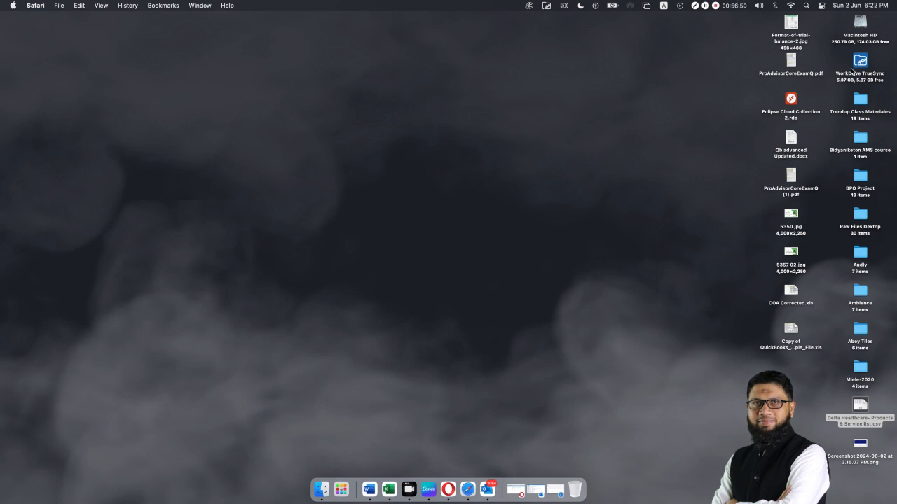
{"action": "left_click", "coordinate": [859, 99]}
{"action": "key", "text": "super+o"}
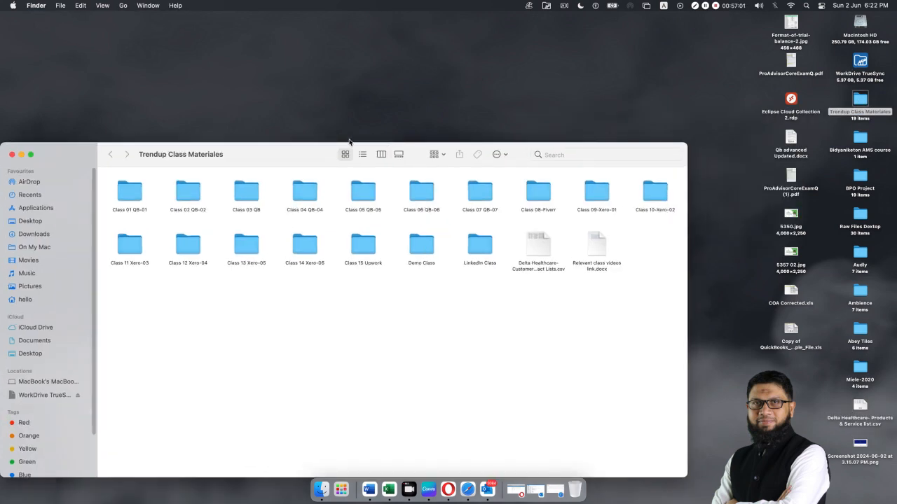
{"action": "double_click", "coordinate": [248, 200]}
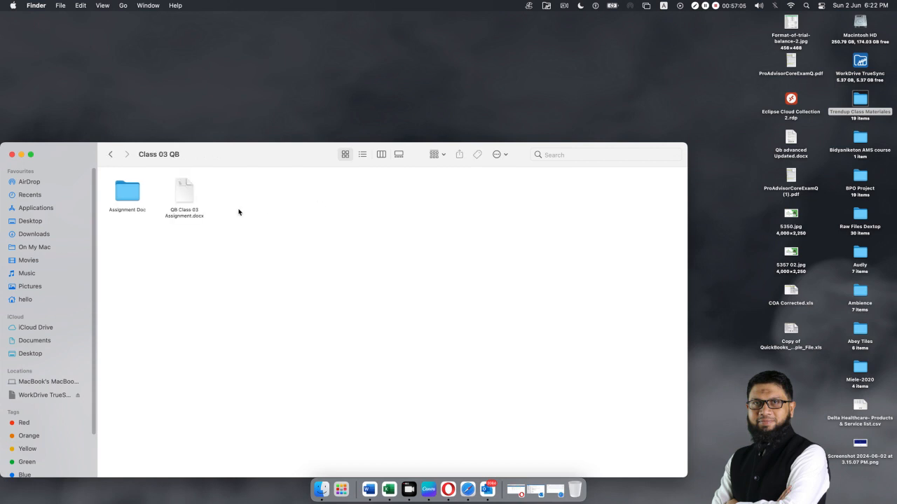
{"action": "double_click", "coordinate": [129, 196]}
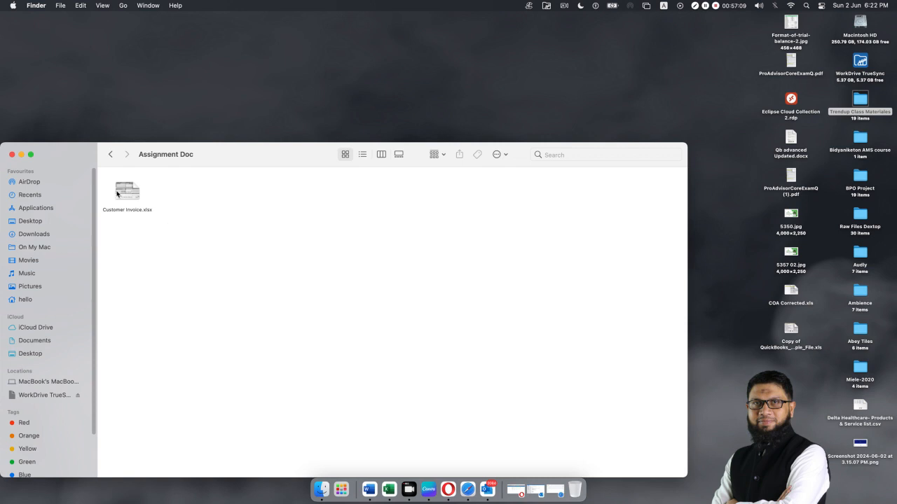
{"action": "left_click", "coordinate": [113, 156]}
{"action": "left_click", "coordinate": [112, 155]}
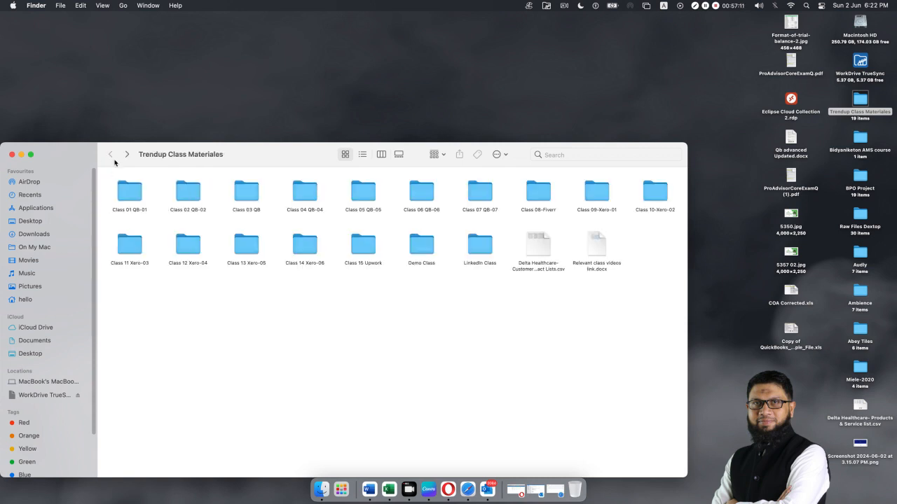
{"action": "double_click", "coordinate": [310, 194]}
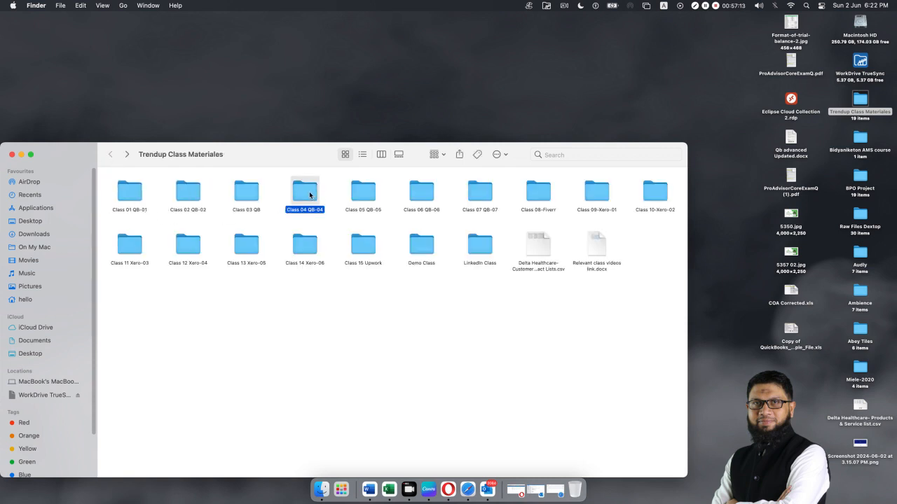
Copy Supplier-list.xlsx onto the desktop and close the folder window.
{"action": "left_click", "coordinate": [176, 191]}
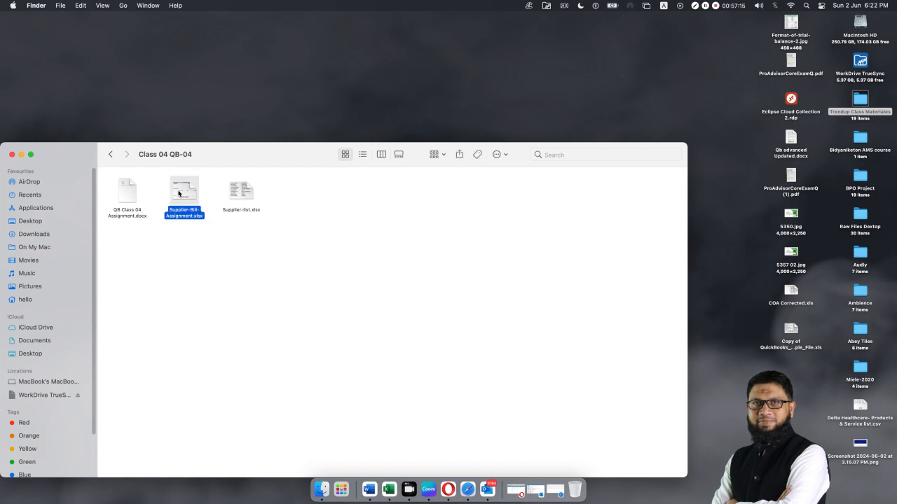
{"action": "left_click", "coordinate": [246, 188]}
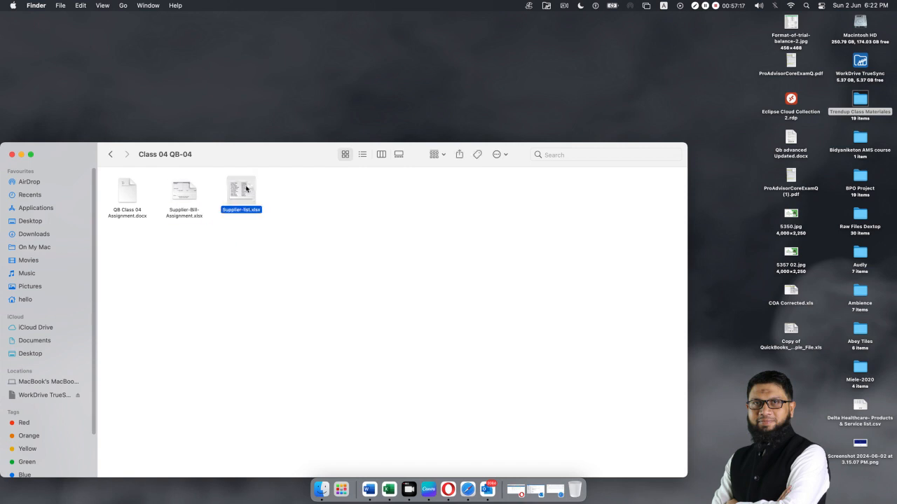
{"action": "left_click", "coordinate": [595, 89]}
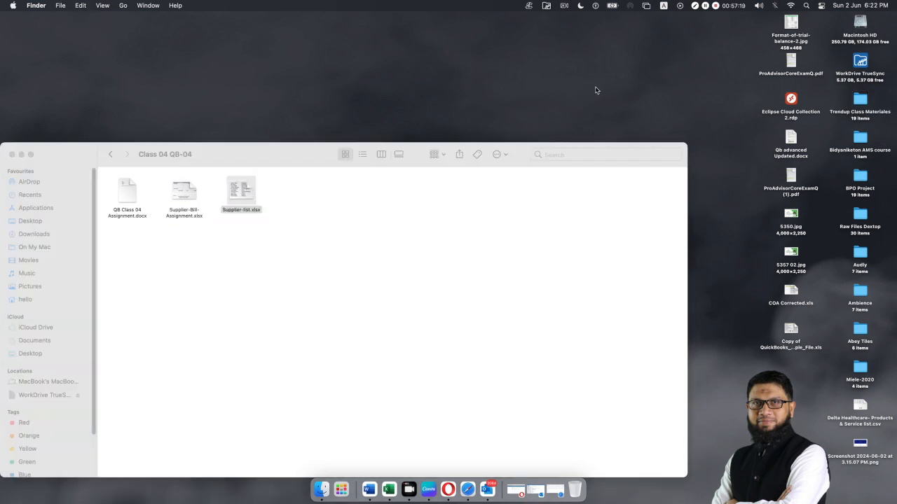
{"action": "key", "text": "super+v"}
{"action": "left_click", "coordinate": [11, 154]}
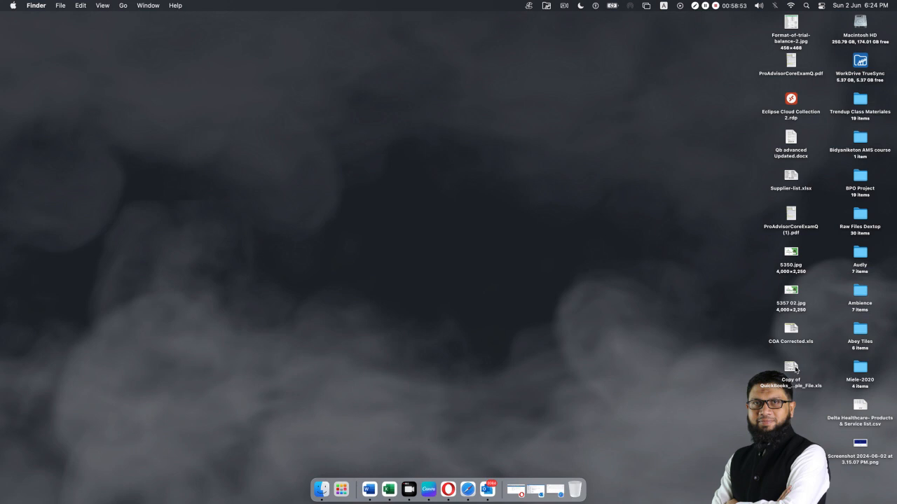
Pick Supplier-list.xlsx among the desktop files and launch it in Microsoft Excel.
{"action": "left_click", "coordinate": [794, 368]}
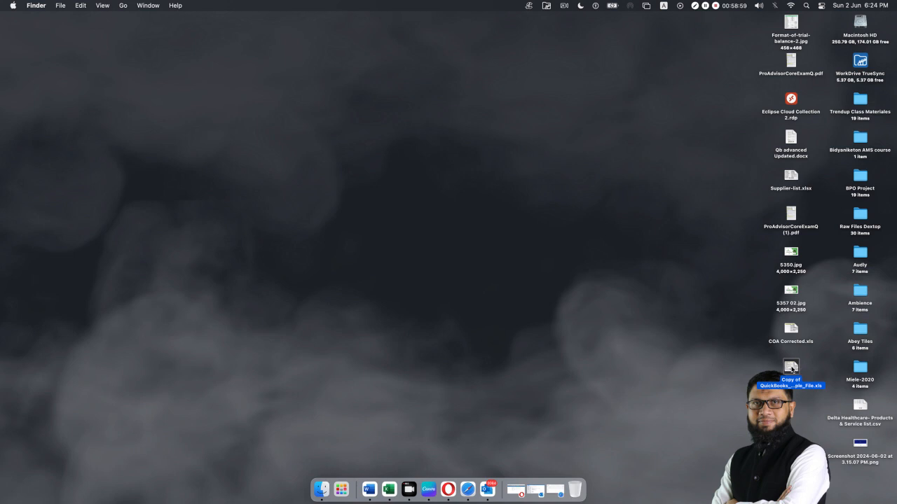
{"action": "left_click", "coordinate": [790, 176]}
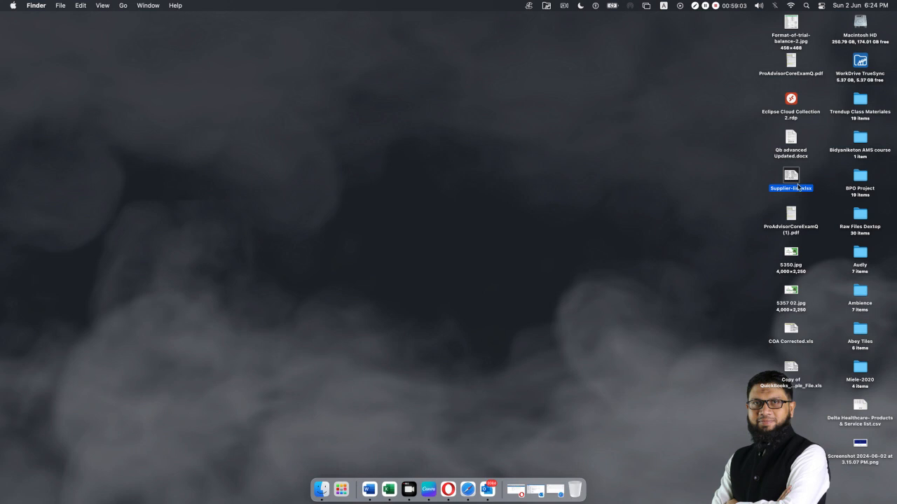
{"action": "left_click", "coordinate": [724, 194]}
{"action": "double_click", "coordinate": [779, 185]}
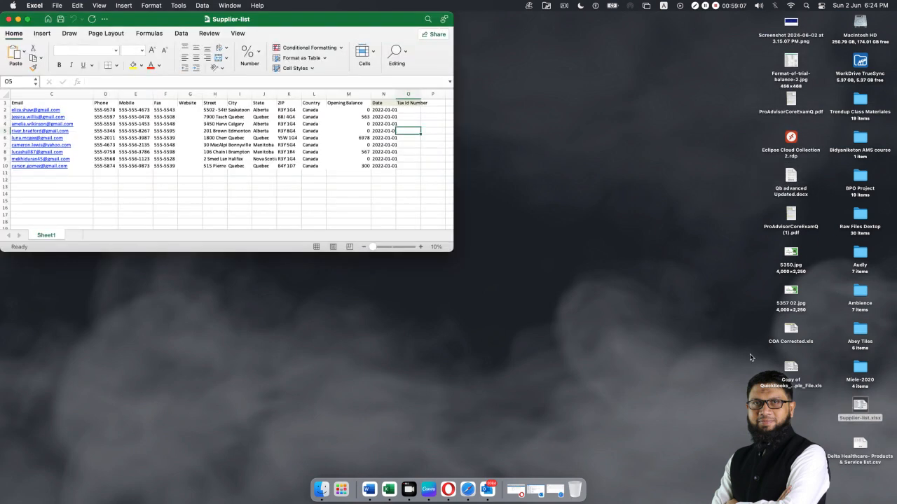
Reposition and enlarge the Supplier-list Excel window.
{"action": "left_click_drag", "start_coordinate": [362, 25], "coordinate": [484, 25]}
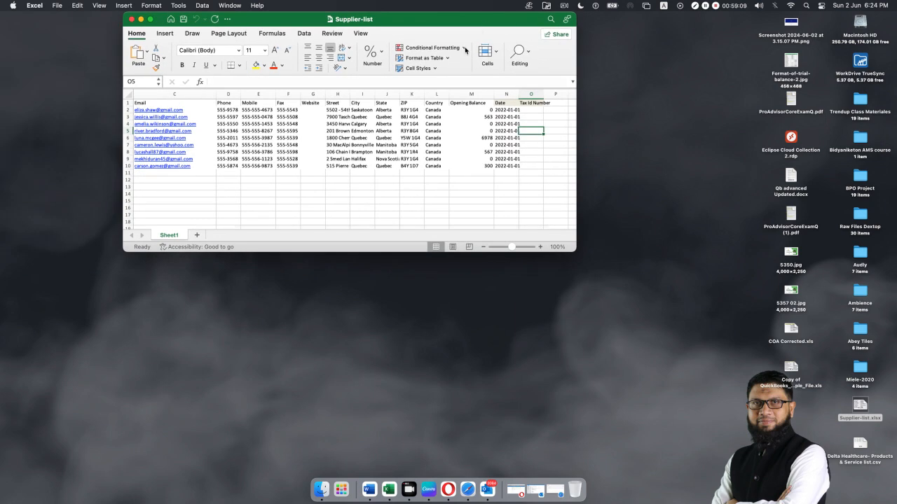
{"action": "left_click_drag", "start_coordinate": [575, 249], "coordinate": [880, 419]}
{"action": "left_click_drag", "start_coordinate": [549, 21], "coordinate": [497, 18]}
{"action": "scroll", "coordinate": [308, 159], "scroll_direction": "left", "scroll_amount": 5}
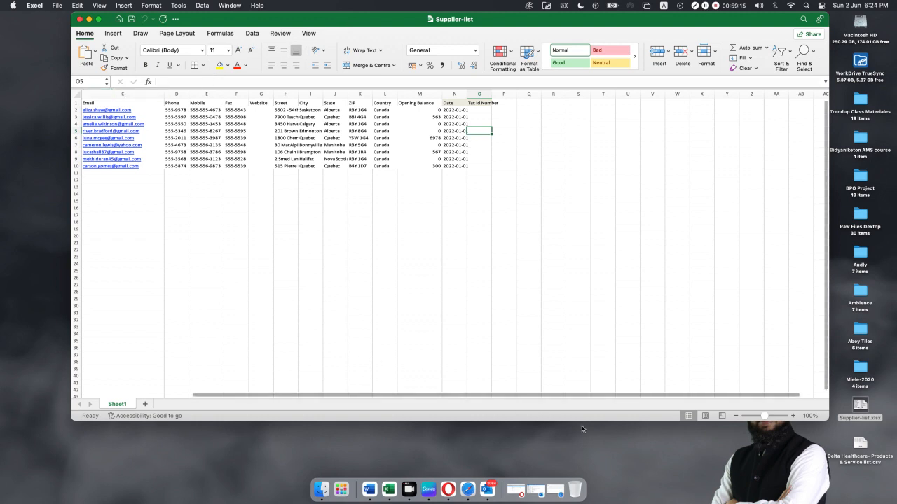
Autofit columns A–O, then widen them to one equal width.
{"action": "left_click_drag", "start_coordinate": [92, 94], "coordinate": [615, 99]}
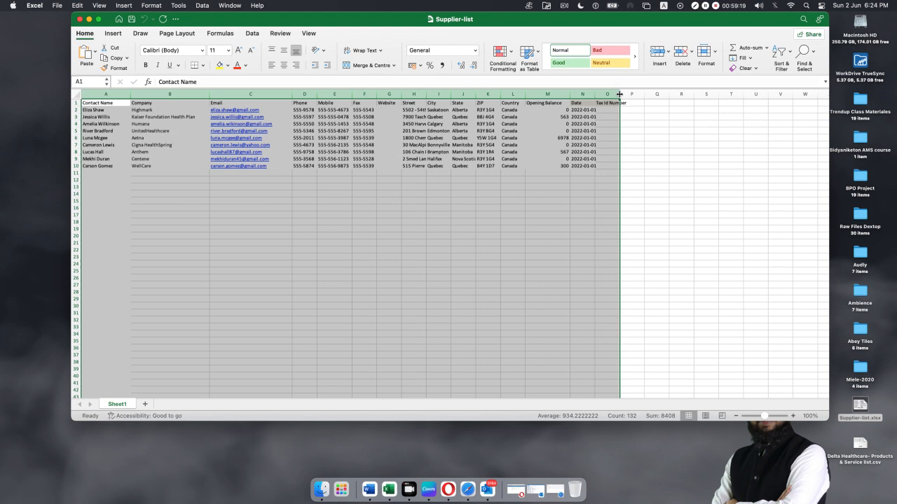
{"action": "double_click", "coordinate": [618, 94]}
{"action": "left_click_drag", "start_coordinate": [615, 93], "coordinate": [680, 93]}
{"action": "left_click", "coordinate": [396, 242]}
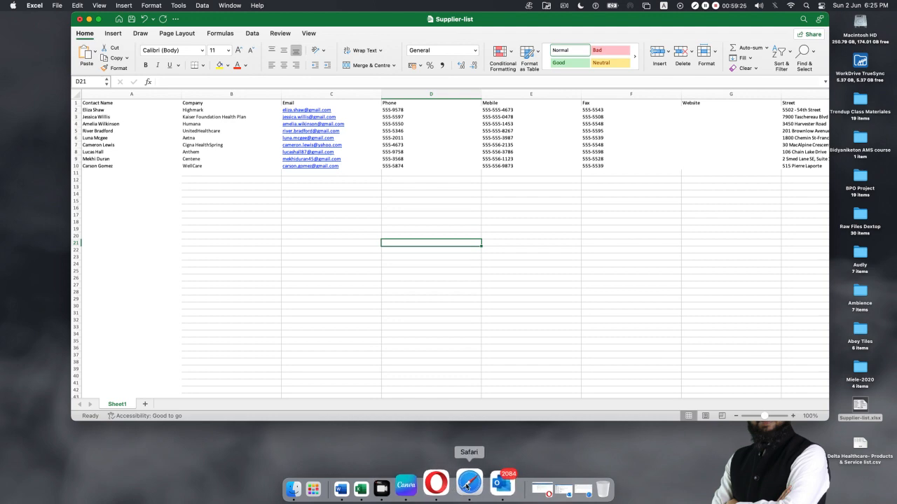
{"action": "left_click", "coordinate": [476, 484]}
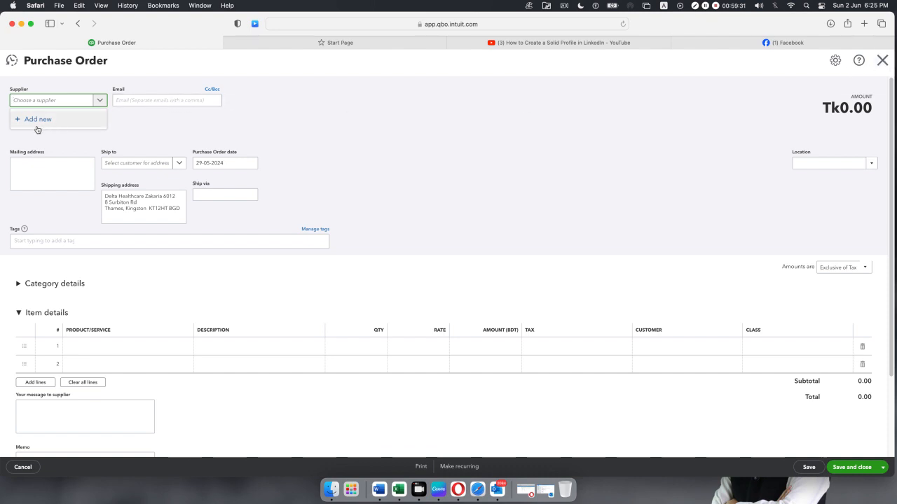
Create a new supplier with the supplier's full name as the display name and save it.
{"action": "left_click", "coordinate": [39, 125]}
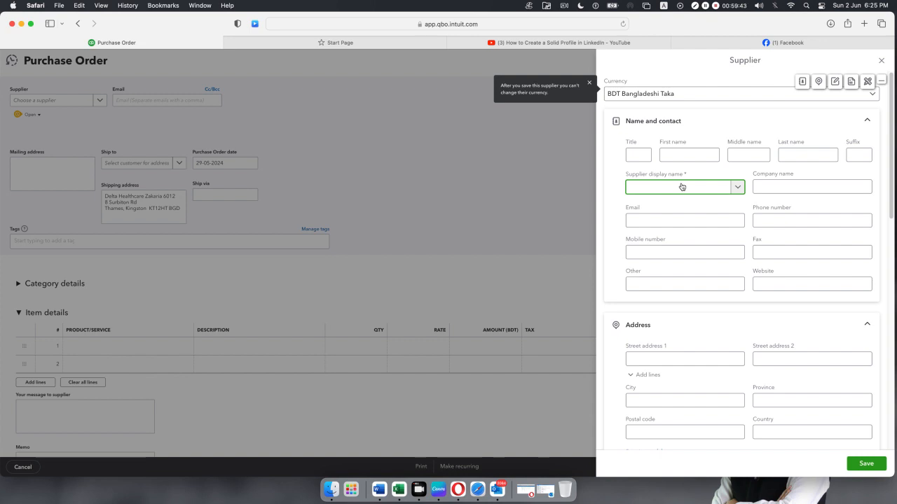
{"action": "left_click", "coordinate": [869, 467]}
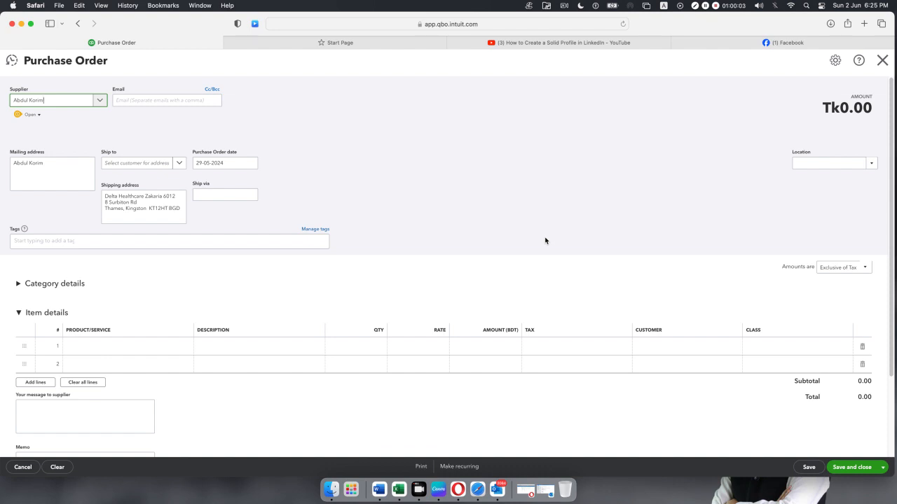
Change the purchase order date to 20-05-2024 with the calendar picker.
{"action": "left_click", "coordinate": [252, 165]}
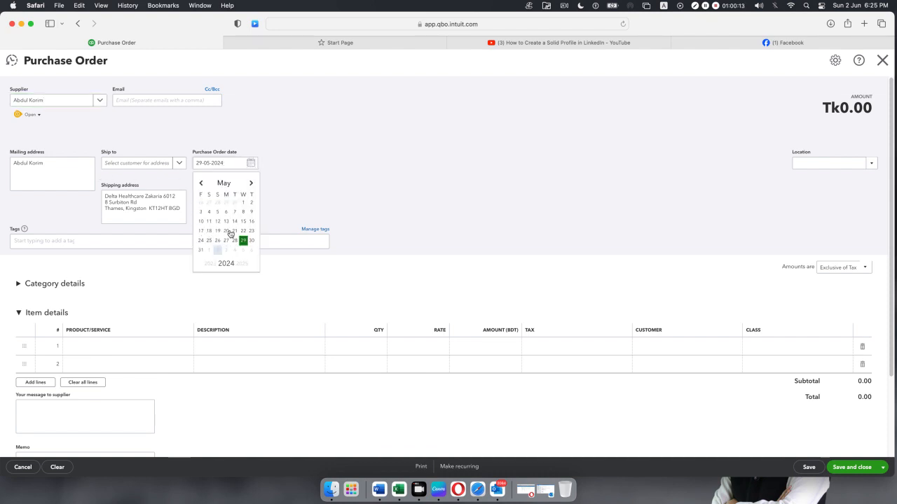
{"action": "left_click", "coordinate": [226, 233]}
{"action": "left_click", "coordinate": [373, 185]}
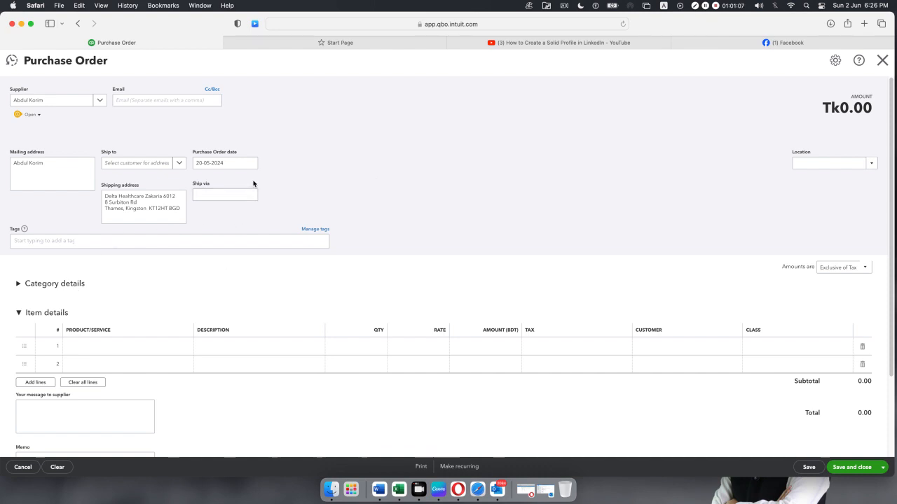
Expand the Category details table and place the cursor in its first line.
{"action": "scroll", "coordinate": [234, 206], "scroll_direction": "down", "scroll_amount": 3}
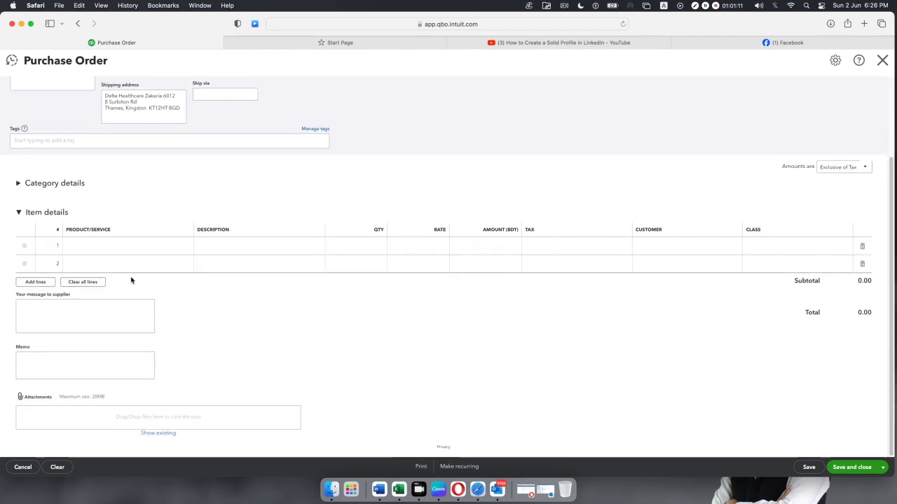
{"action": "left_click", "coordinate": [18, 186]}
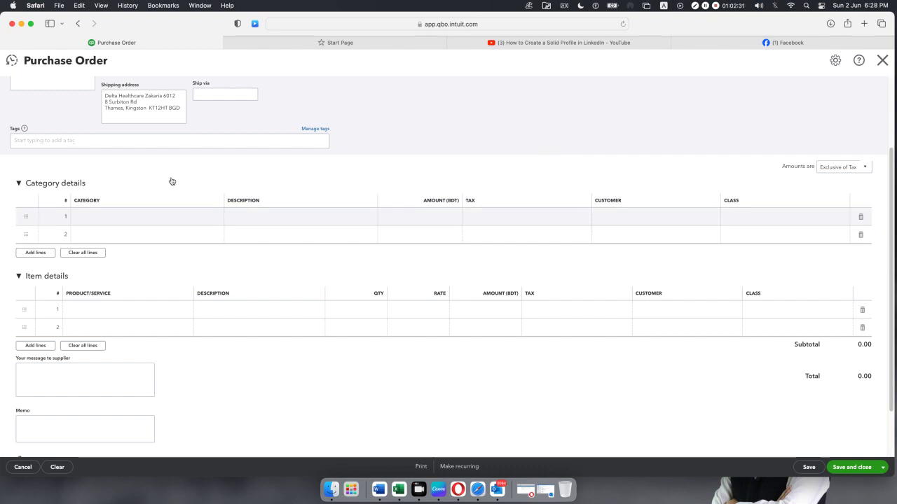
{"action": "left_click", "coordinate": [209, 220]}
Choose Wage expenses from the account list as line 1's category.
{"action": "left_click", "coordinate": [219, 223]}
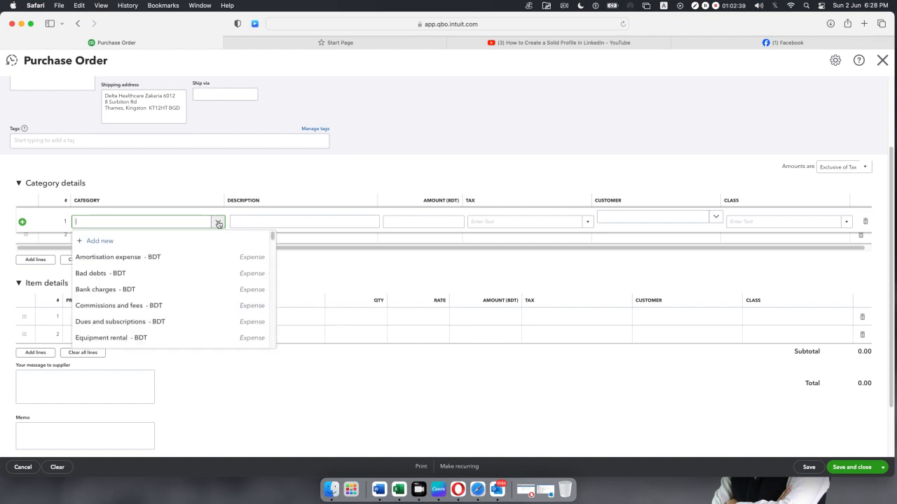
{"action": "scroll", "coordinate": [196, 268], "scroll_direction": "down", "scroll_amount": 1}
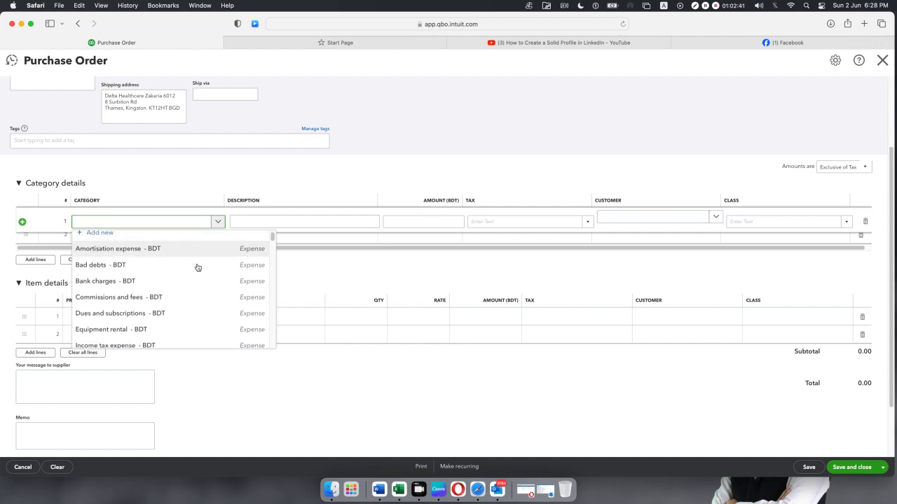
{"action": "scroll", "coordinate": [197, 271], "scroll_direction": "down", "scroll_amount": 20}
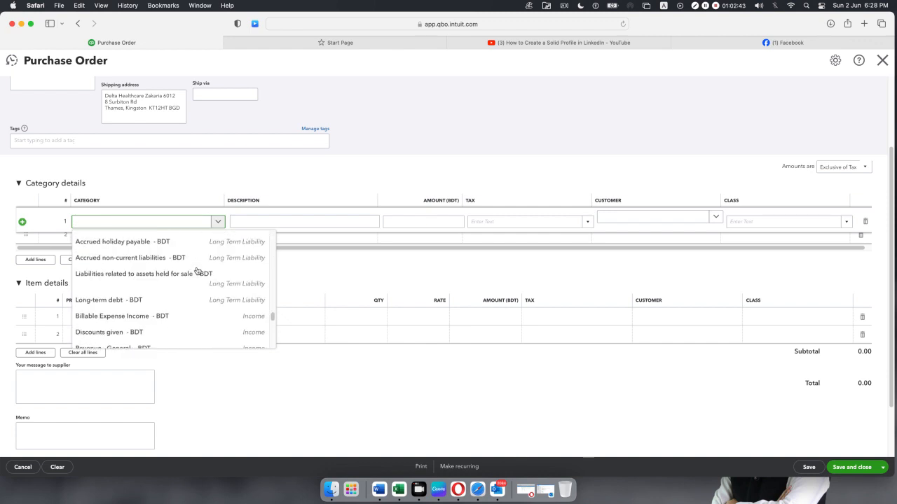
{"action": "scroll", "coordinate": [197, 270], "scroll_direction": "down", "scroll_amount": 15}
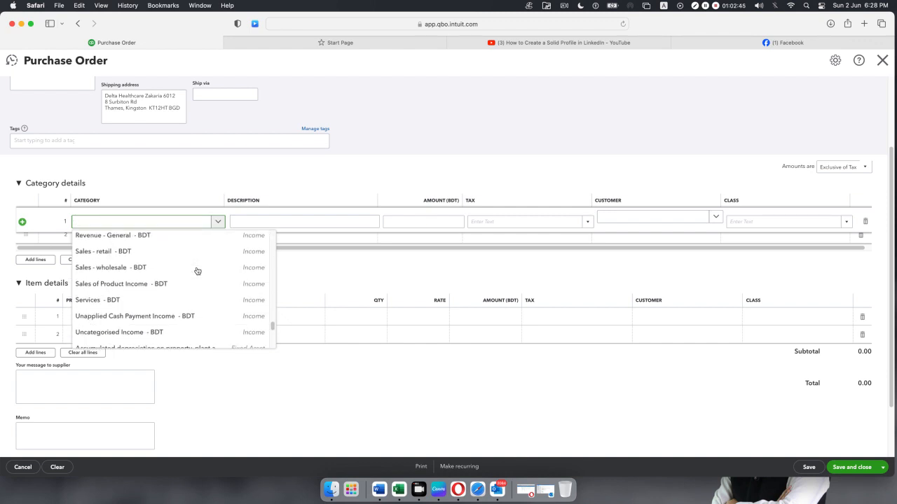
{"action": "scroll", "coordinate": [197, 271], "scroll_direction": "down", "scroll_amount": 1}
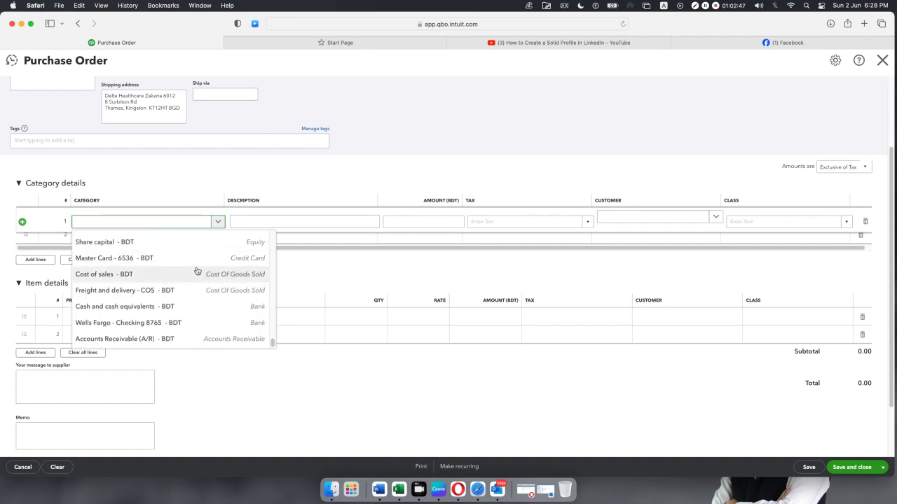
{"action": "scroll", "coordinate": [197, 272], "scroll_direction": "up", "scroll_amount": 3}
{"action": "scroll", "coordinate": [196, 272], "scroll_direction": "up", "scroll_amount": 5}
{"action": "scroll", "coordinate": [197, 272], "scroll_direction": "up", "scroll_amount": 6}
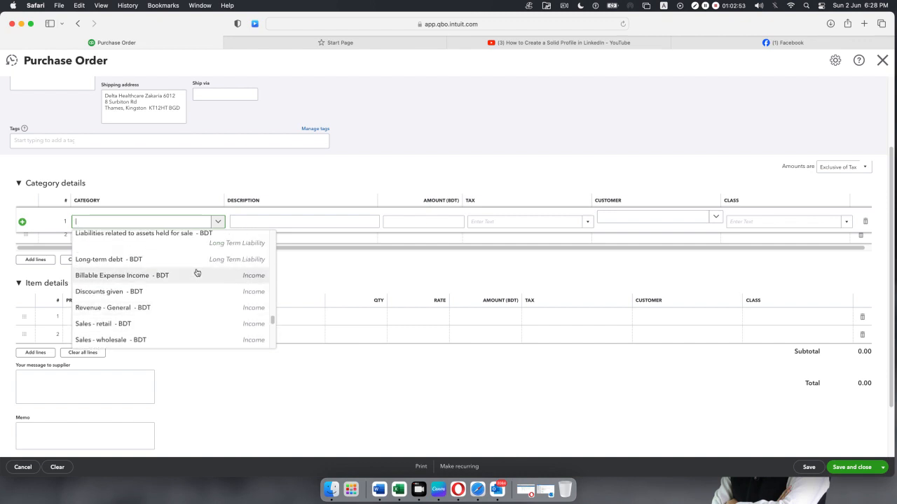
{"action": "scroll", "coordinate": [196, 273], "scroll_direction": "up", "scroll_amount": 2}
{"action": "scroll", "coordinate": [197, 272], "scroll_direction": "up", "scroll_amount": 1}
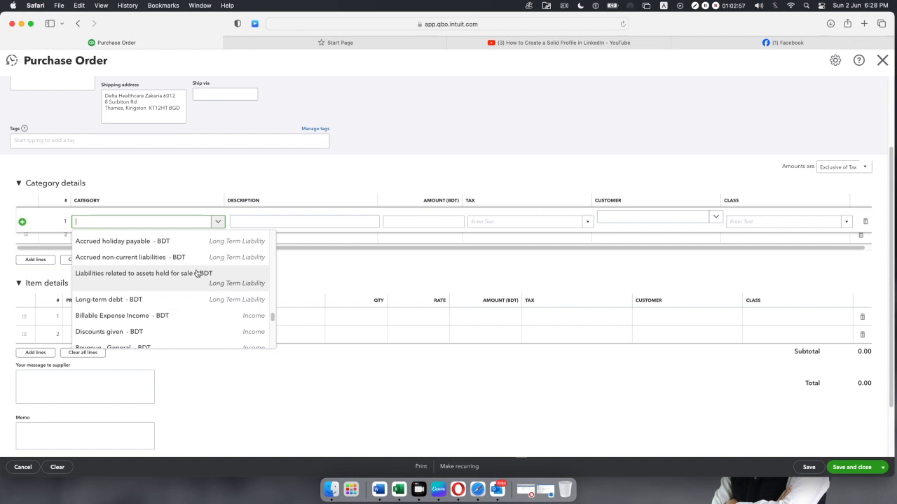
{"action": "scroll", "coordinate": [197, 275], "scroll_direction": "up", "scroll_amount": 3}
{"action": "scroll", "coordinate": [197, 278], "scroll_direction": "up", "scroll_amount": 10}
{"action": "scroll", "coordinate": [197, 277], "scroll_direction": "up", "scroll_amount": 10}
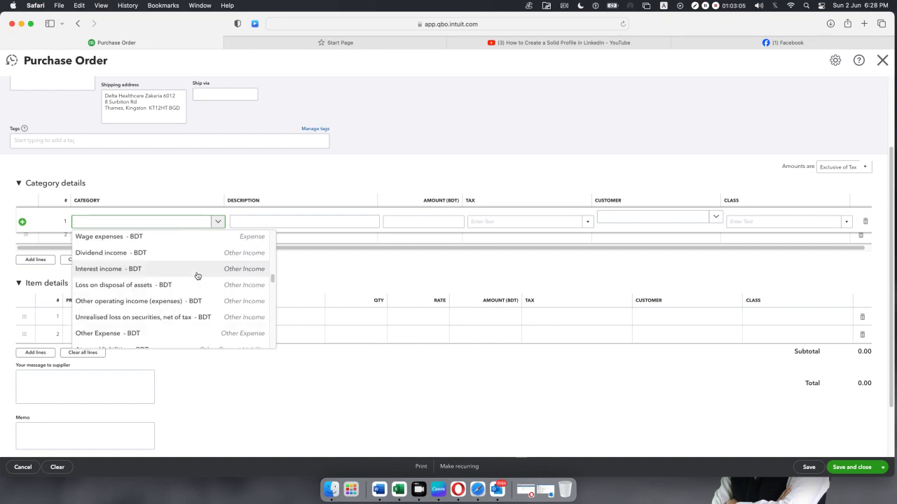
{"action": "left_click", "coordinate": [105, 243]}
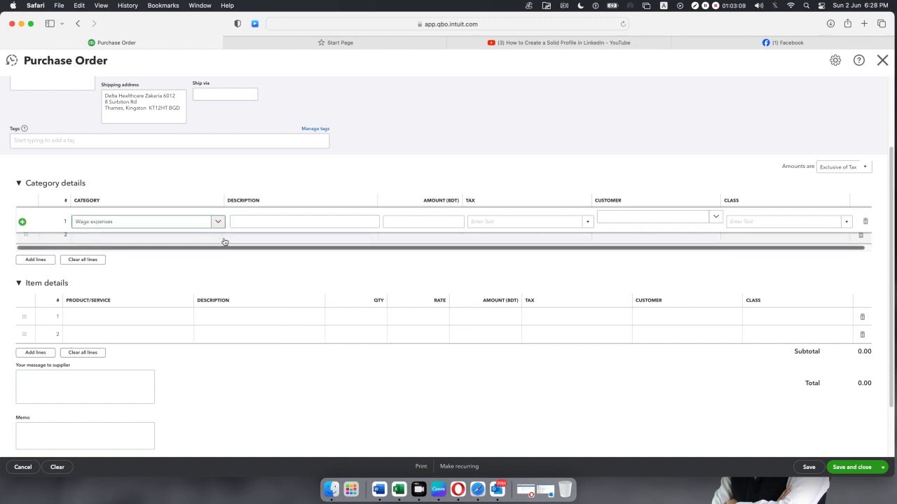
{"action": "left_click", "coordinate": [272, 223]}
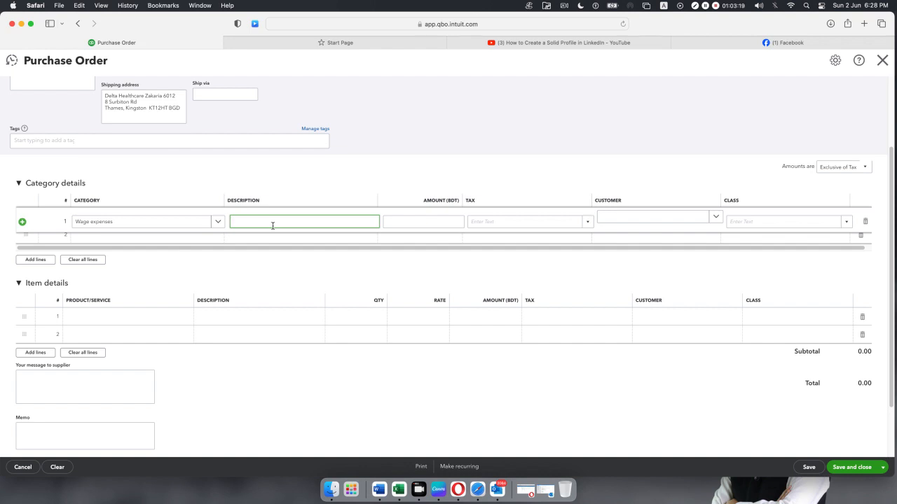
Enter description 'Labore bill', amount 100 and Sales Tax 10% on the wage line.
{"action": "type", "text": "Labore bill"}
{"action": "left_click", "coordinate": [449, 220]}
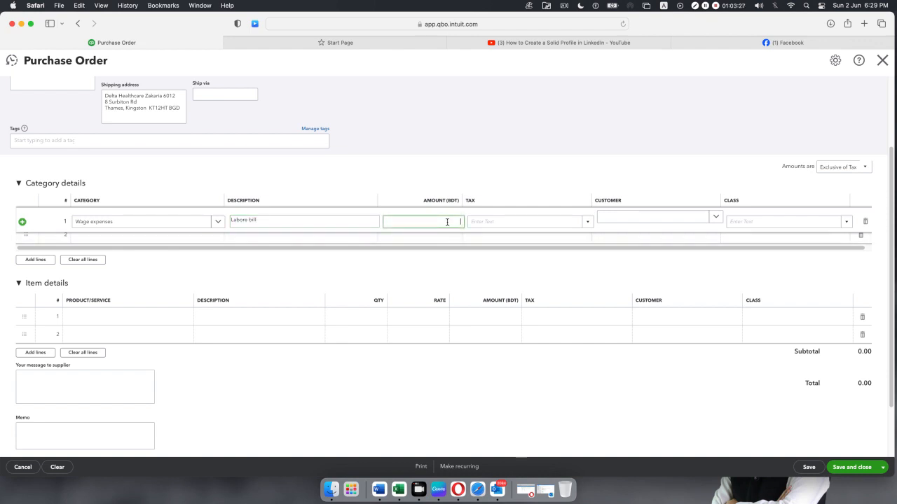
{"action": "type", "text": "100"}
{"action": "left_click", "coordinate": [588, 223]}
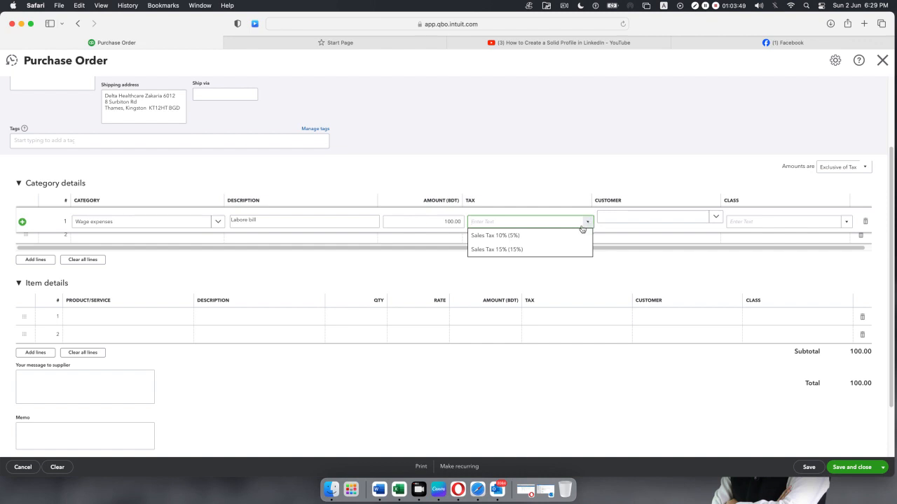
{"action": "left_click", "coordinate": [499, 236]}
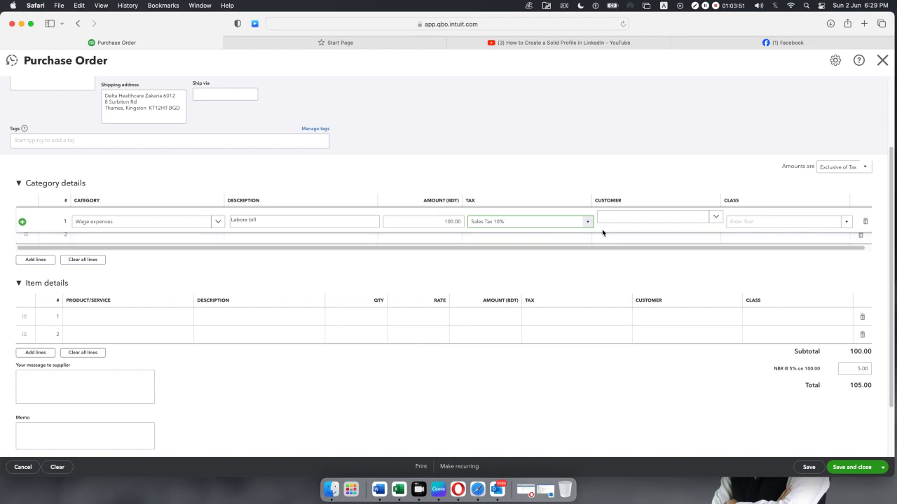
Leave the wage line's Customer and Class empty after checking both lists.
{"action": "left_click", "coordinate": [716, 218]}
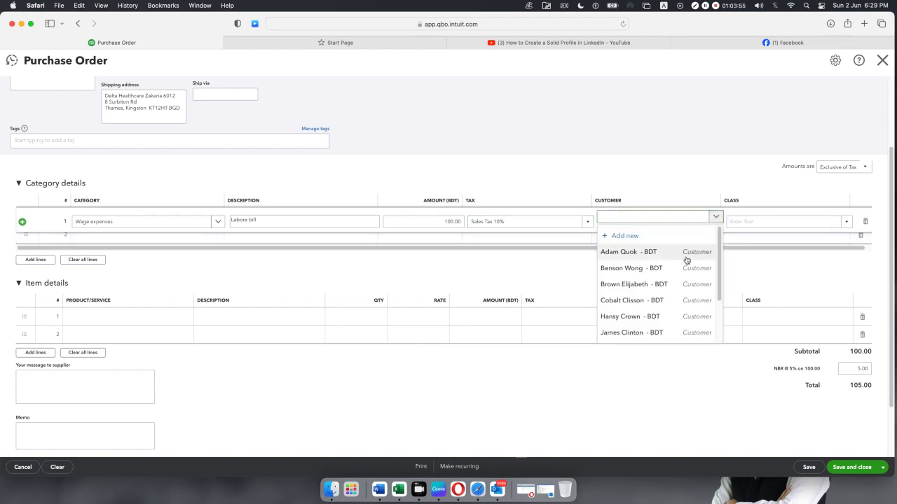
{"action": "left_click", "coordinate": [668, 171]}
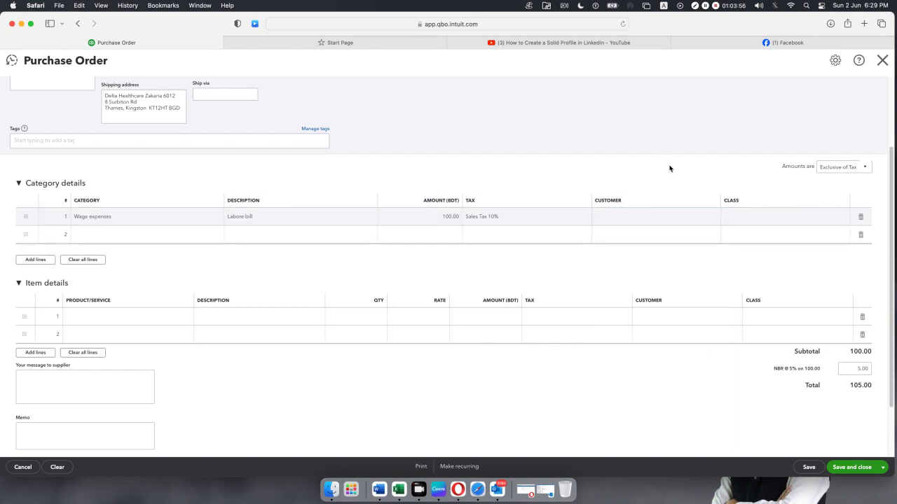
{"action": "left_click", "coordinate": [805, 222]}
{"action": "left_click", "coordinate": [846, 223]}
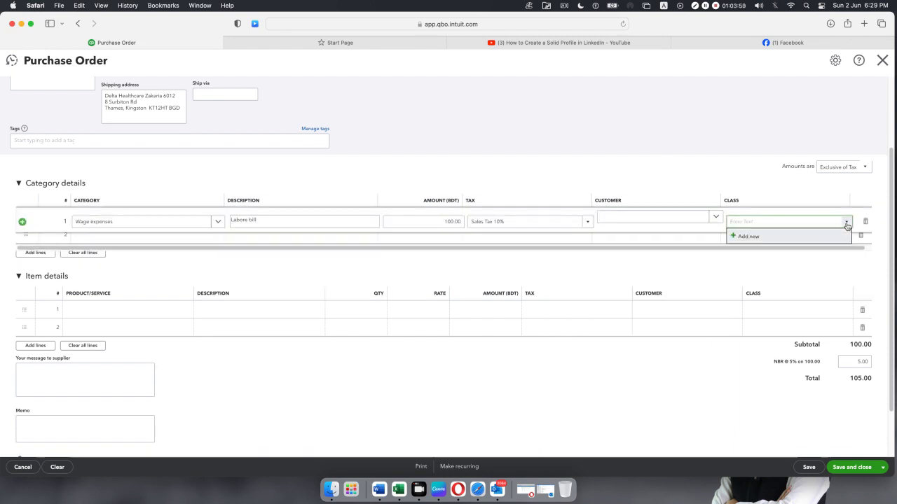
{"action": "left_click", "coordinate": [678, 160]}
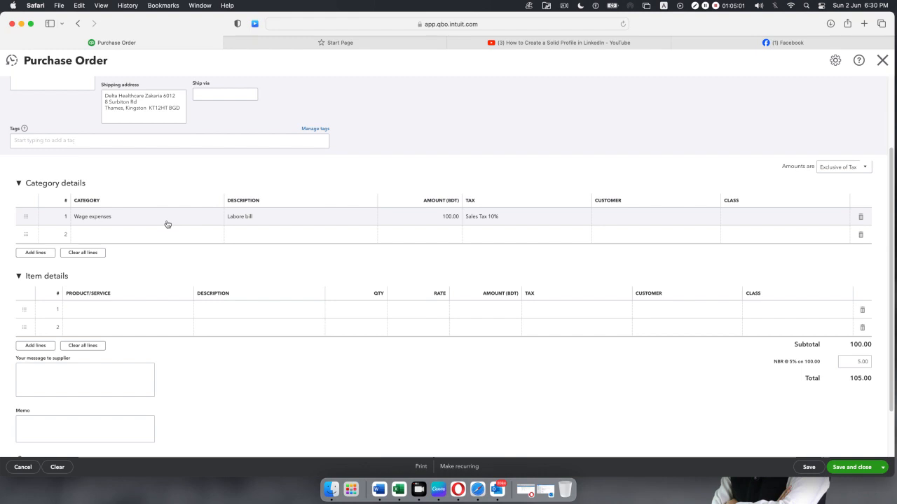
Recheck the 'Labore bill' line's category list, keep Wage expenses, then collapse Item details.
{"action": "left_click", "coordinate": [167, 224]}
{"action": "left_click", "coordinate": [219, 223]}
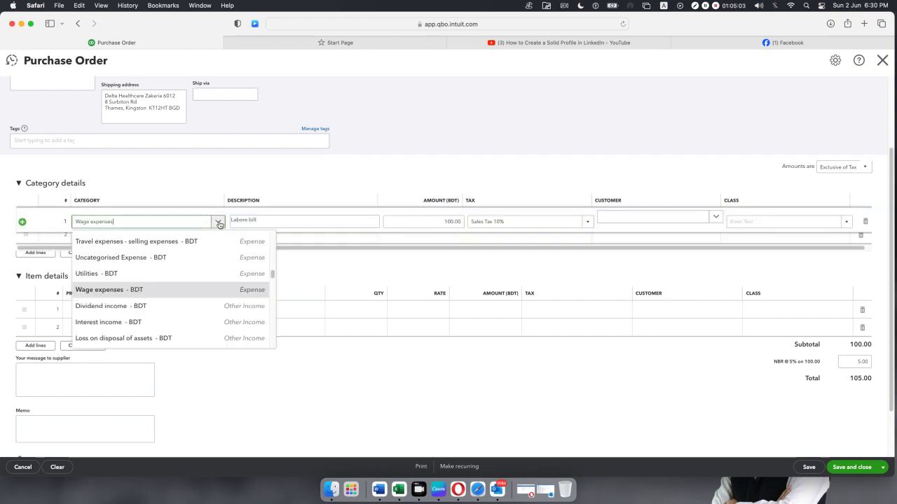
{"action": "left_click", "coordinate": [215, 222]}
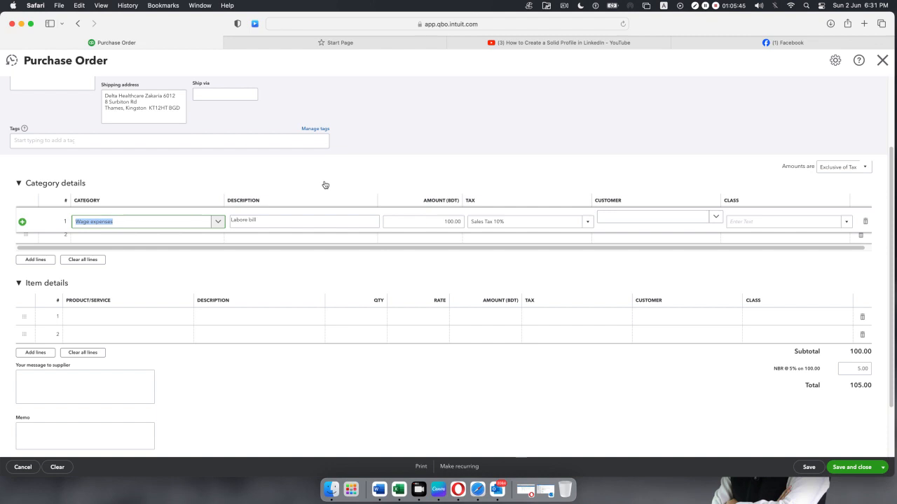
{"action": "left_click", "coordinate": [217, 222]}
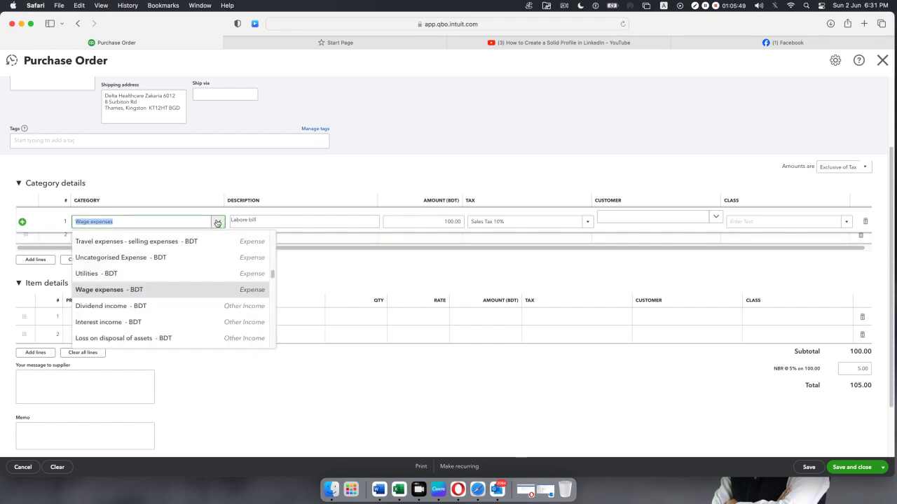
{"action": "left_click", "coordinate": [217, 222]}
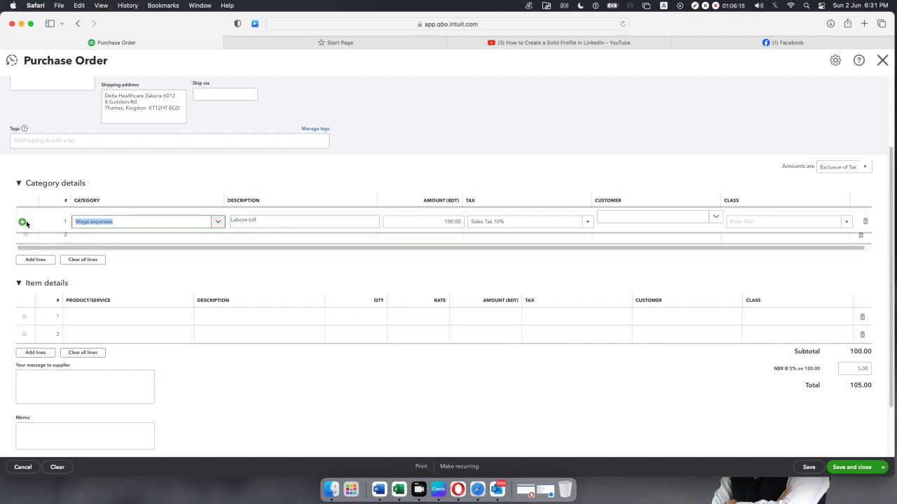
{"action": "left_click", "coordinate": [263, 274]}
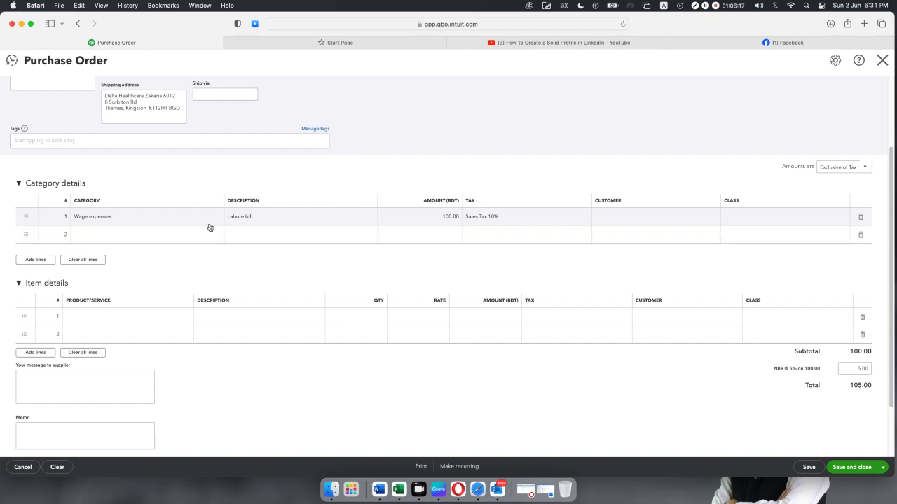
{"action": "left_click", "coordinate": [205, 217]}
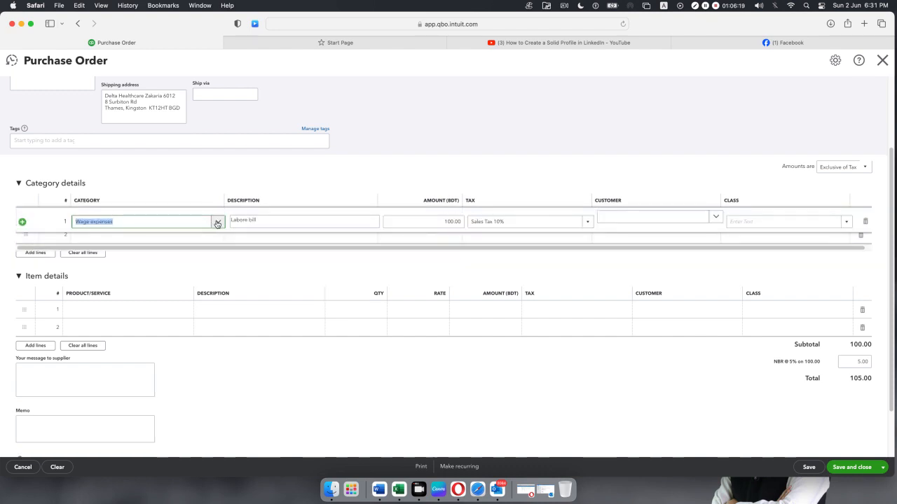
{"action": "left_click", "coordinate": [217, 222]}
{"action": "scroll", "coordinate": [194, 244], "scroll_direction": "down", "scroll_amount": 5}
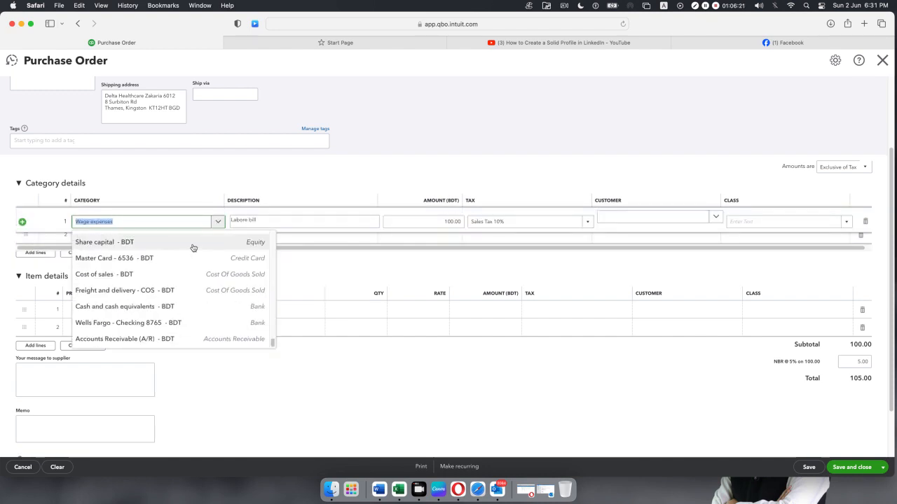
{"action": "left_click", "coordinate": [306, 280]}
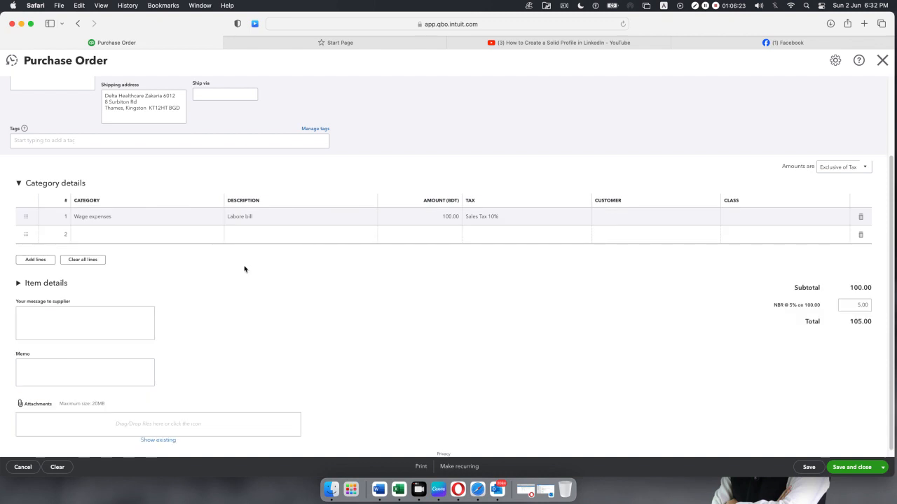
Collapse Category details and expand the empty Item details table.
{"action": "left_click", "coordinate": [19, 183]}
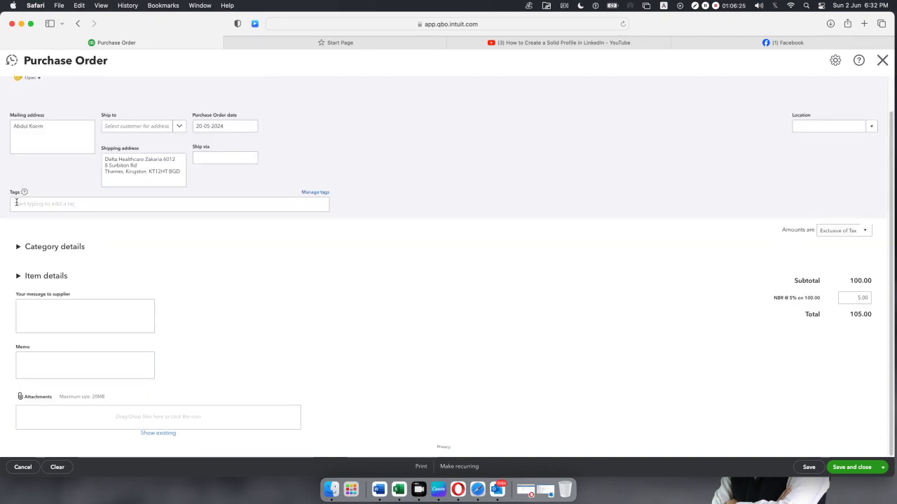
{"action": "left_click", "coordinate": [18, 276]}
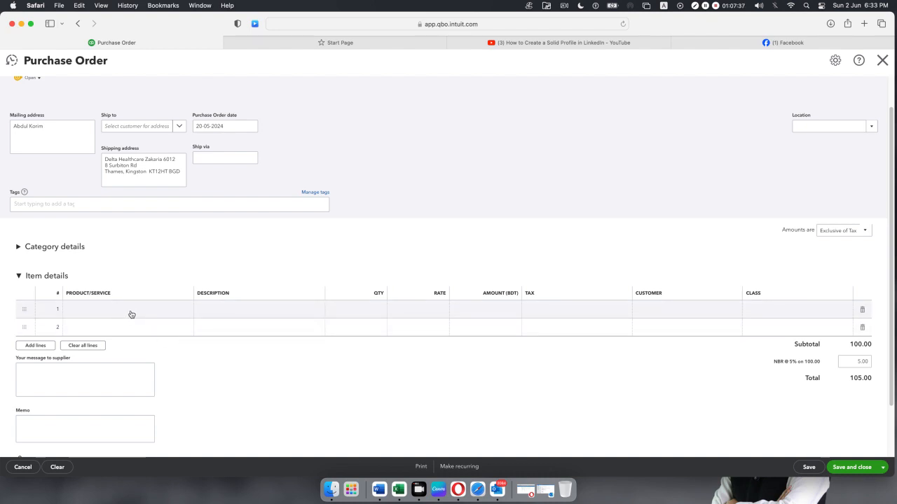
Add Diagnostic & Testing Equipment on line 1 and Surgical equipment on line 2.
{"action": "left_click", "coordinate": [171, 313]}
{"action": "left_click", "coordinate": [172, 313]}
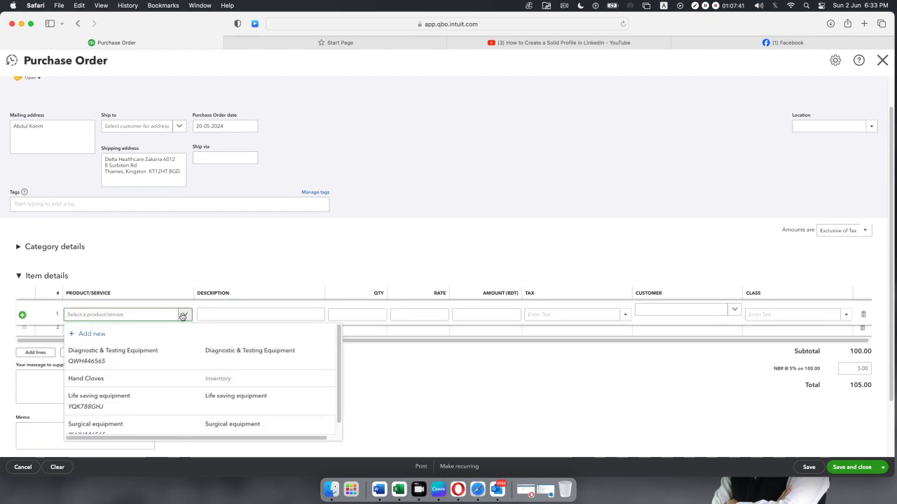
{"action": "left_click", "coordinate": [161, 354]}
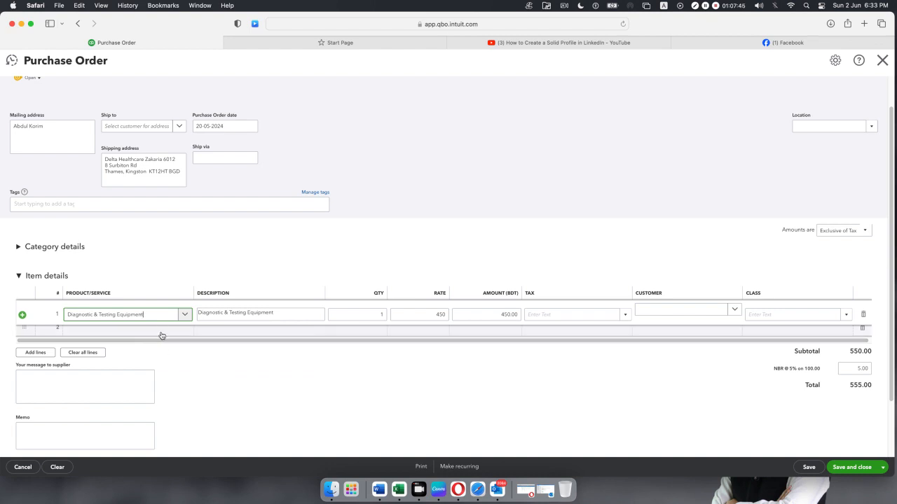
{"action": "left_click", "coordinate": [162, 331]}
{"action": "left_click", "coordinate": [181, 335]}
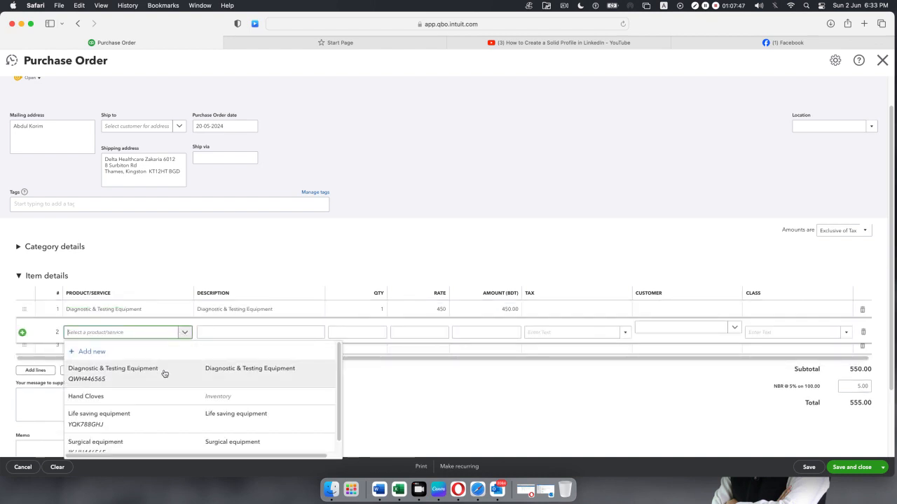
{"action": "scroll", "coordinate": [164, 372], "scroll_direction": "down", "scroll_amount": 1}
{"action": "left_click", "coordinate": [168, 435]}
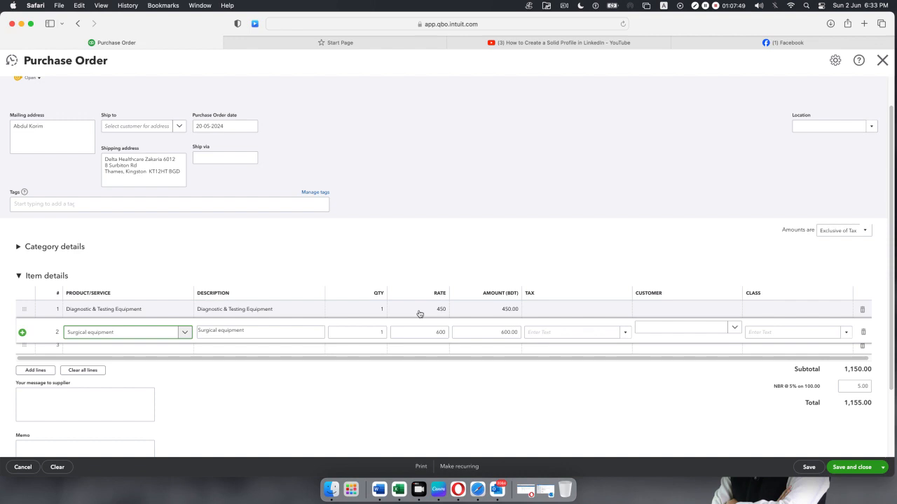
Set the quantities to 20 and 15, bringing the total to 18,105.00.
{"action": "left_click", "coordinate": [381, 313]}
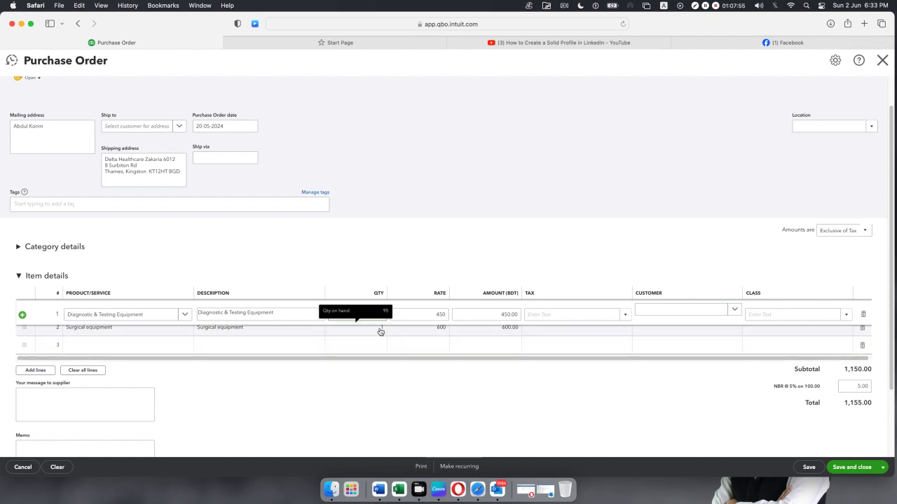
{"action": "left_click", "coordinate": [380, 331]}
{"action": "type", "text": "15"}
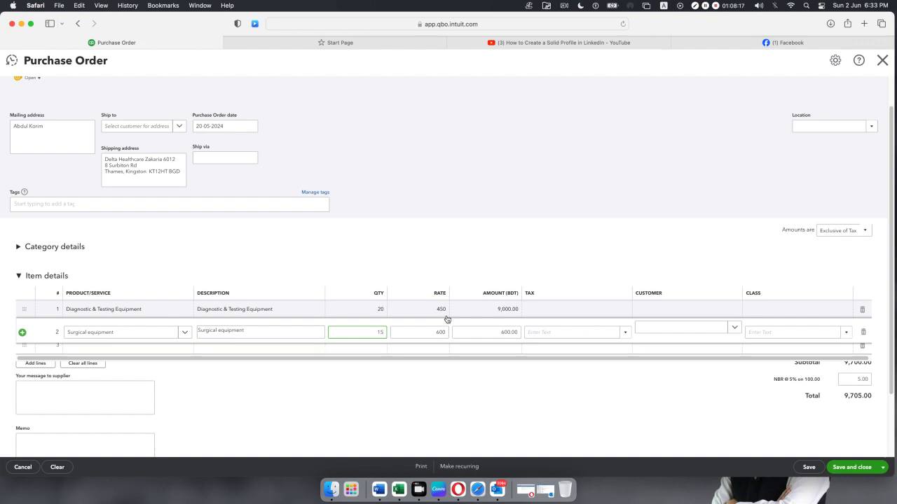
{"action": "left_click", "coordinate": [619, 315]}
{"action": "left_click", "coordinate": [623, 316]}
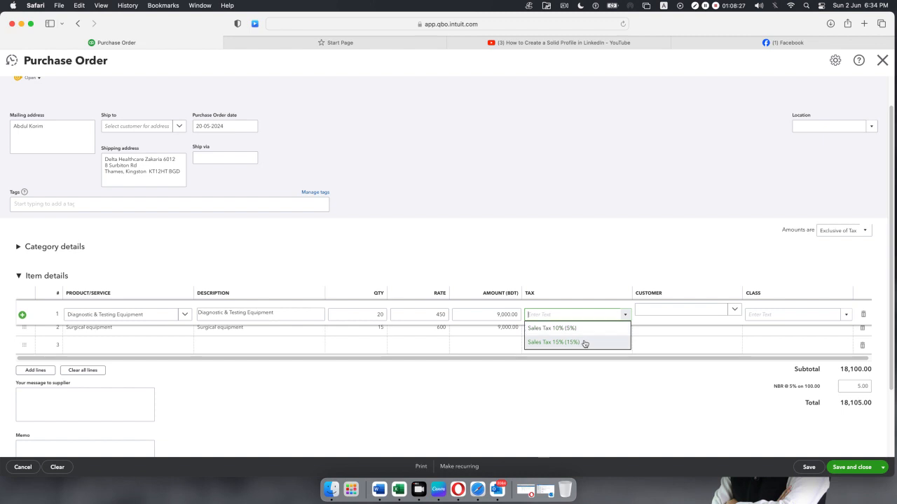
Leave line 1's tax blank and duplicate the Purchase Order browser tab.
{"action": "left_click", "coordinate": [575, 367]}
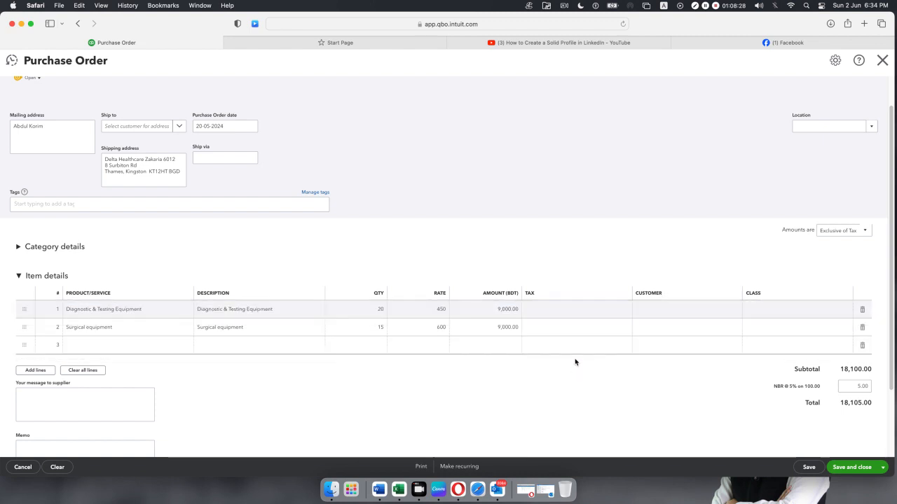
{"action": "left_click", "coordinate": [616, 309]}
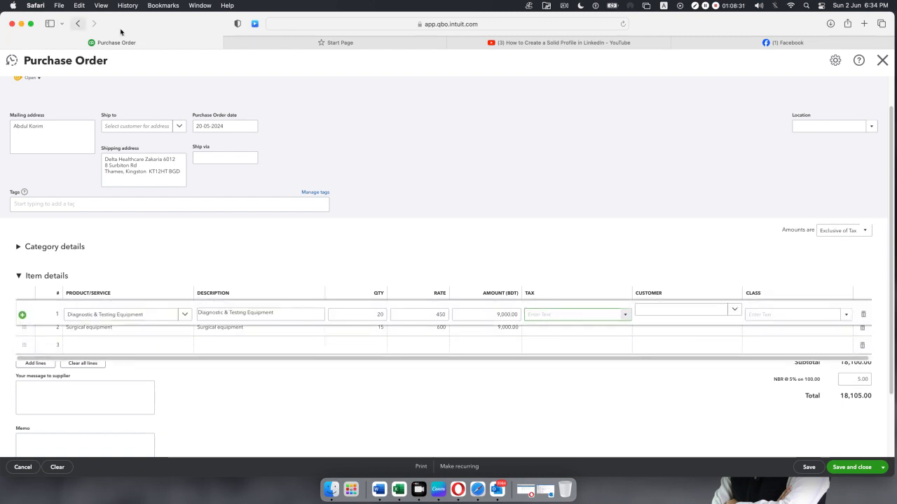
{"action": "right_click", "coordinate": [152, 46]}
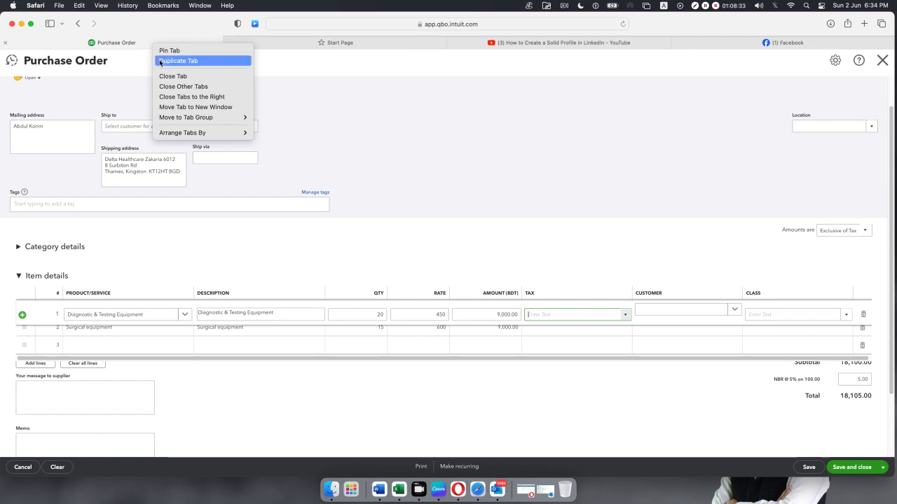
{"action": "left_click", "coordinate": [160, 60]}
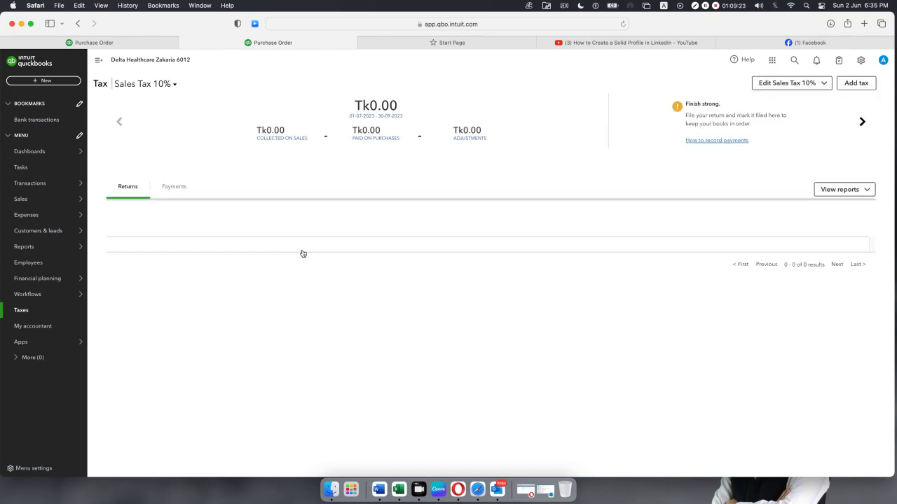
Start a custom tax named 'Purchase Tax 10%' with agency NBR.
{"action": "left_click", "coordinate": [860, 82]}
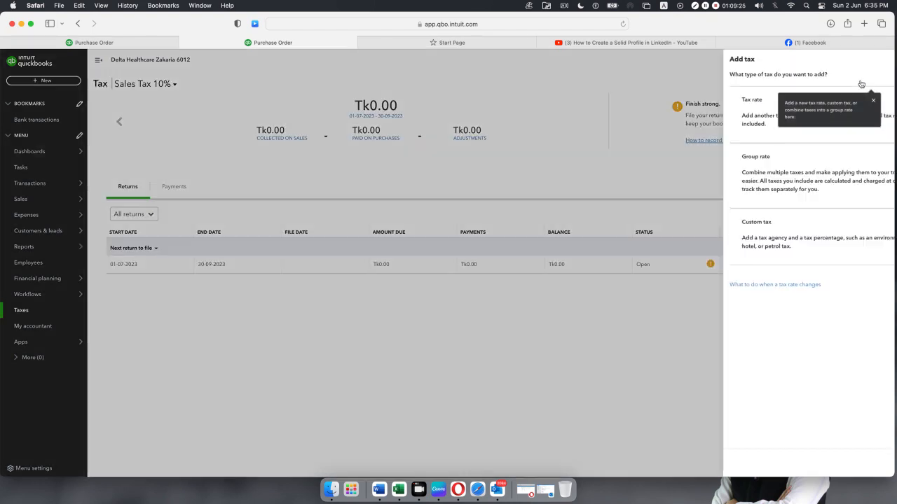
{"action": "left_click", "coordinate": [698, 245]}
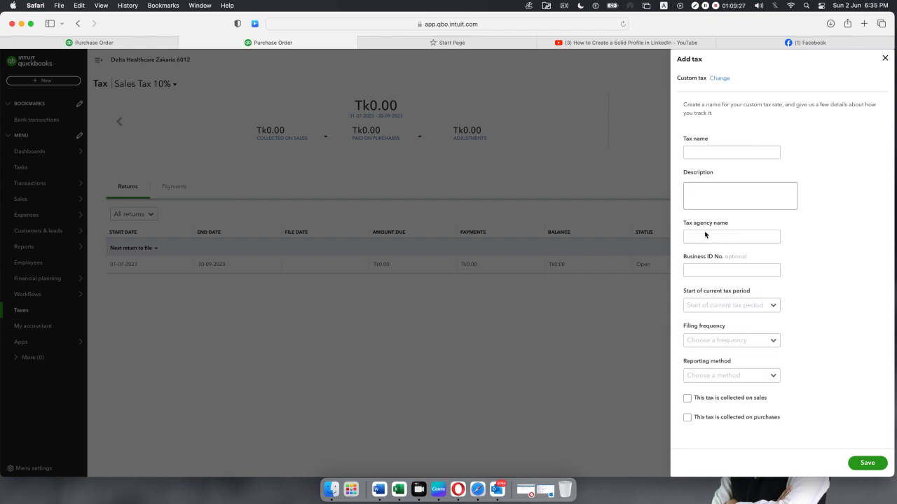
{"action": "left_click", "coordinate": [729, 152]}
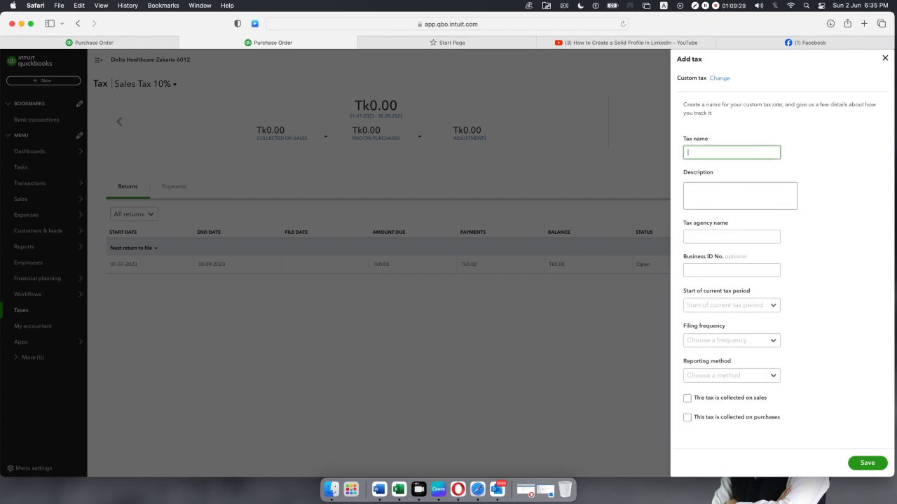
{"action": "type", "text": "P"}
{"action": "key", "text": "BackSpace"}
{"action": "type", "text": "Purchase Tax 10%"}
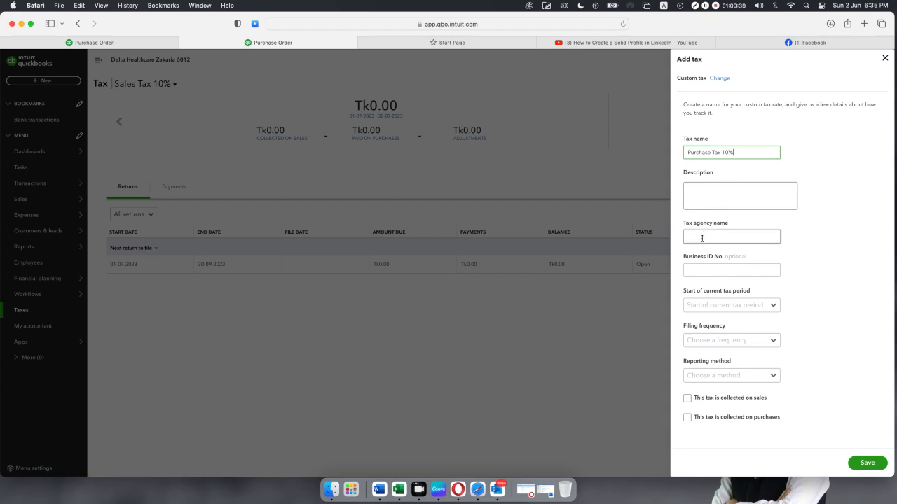
{"action": "left_click", "coordinate": [718, 236]}
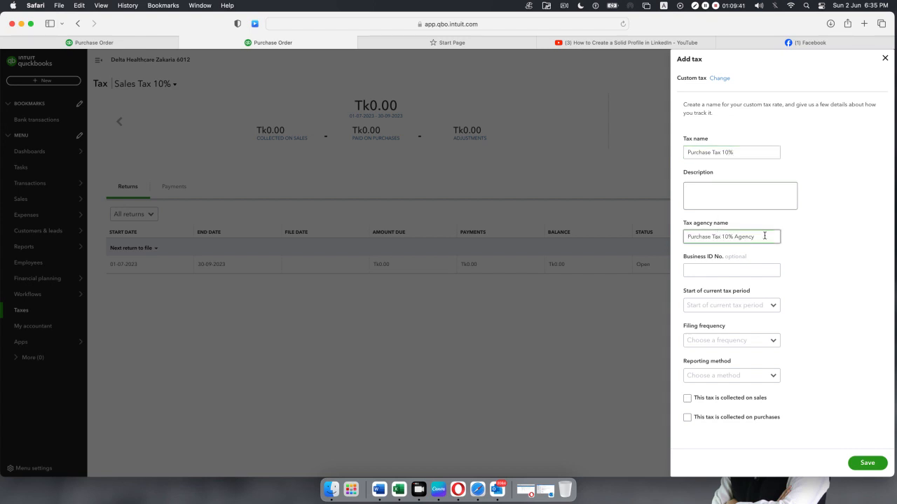
{"action": "left_click_drag", "start_coordinate": [764, 236], "coordinate": [636, 239]}
{"action": "type", "text": "NRB"}
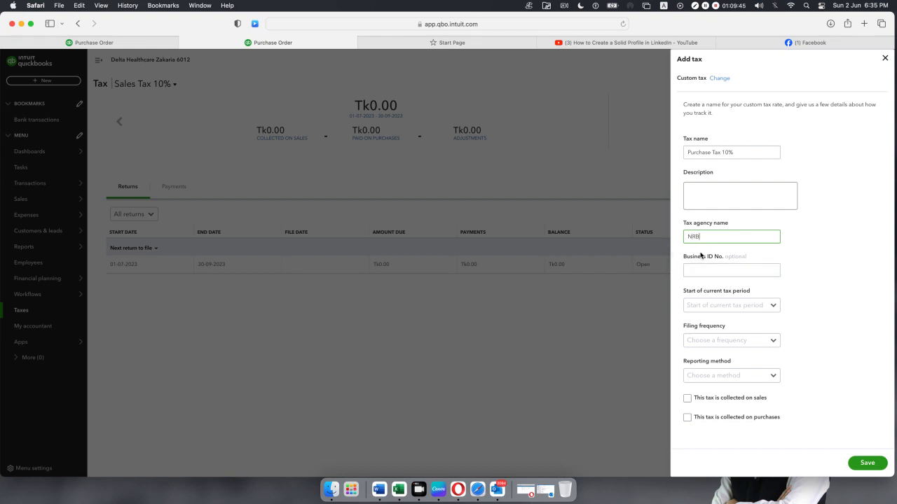
{"action": "key", "text": "BackSpace"}
{"action": "key", "text": "BackSpace"}
{"action": "type", "text": "BR"}
Set the tax period start to January, filing Quarterly and reporting method Cash.
{"action": "left_click", "coordinate": [773, 307]}
{"action": "left_click", "coordinate": [743, 321]}
{"action": "left_click", "coordinate": [750, 345]}
{"action": "left_click", "coordinate": [732, 370]}
{"action": "left_click", "coordinate": [770, 379]}
{"action": "left_click", "coordinate": [732, 406]}
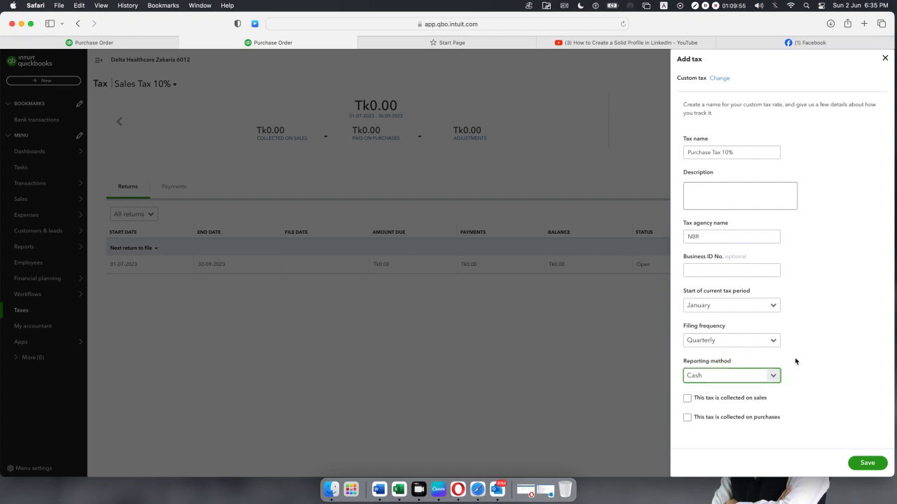
Mark Purchase Tax 10% as collected on purchases, with a 10% reclaimable purchase rate.
{"action": "left_click", "coordinate": [687, 418]}
{"action": "scroll", "coordinate": [818, 346], "scroll_direction": "down", "scroll_amount": 1}
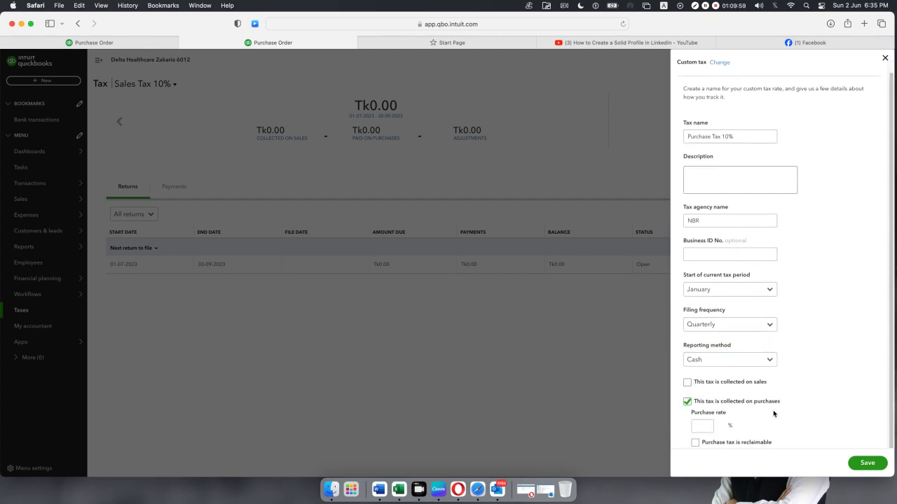
{"action": "left_click", "coordinate": [708, 427]}
{"action": "type", "text": "10"}
{"action": "left_click", "coordinate": [695, 443]}
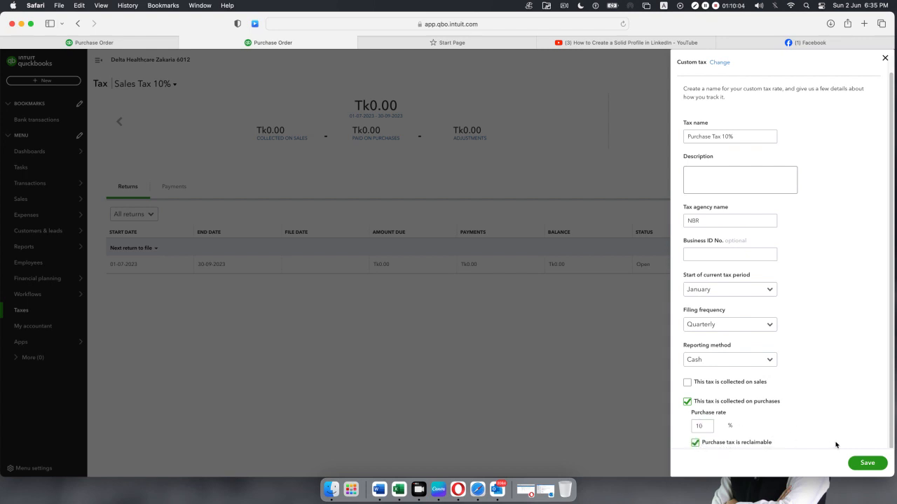
Save the new tax and reload the original purchase order.
{"action": "left_click", "coordinate": [861, 467]}
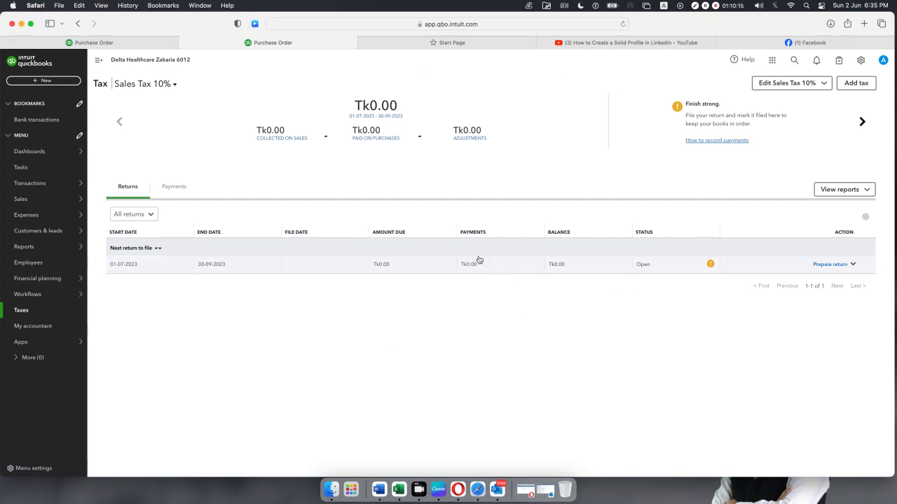
{"action": "left_click", "coordinate": [121, 43]}
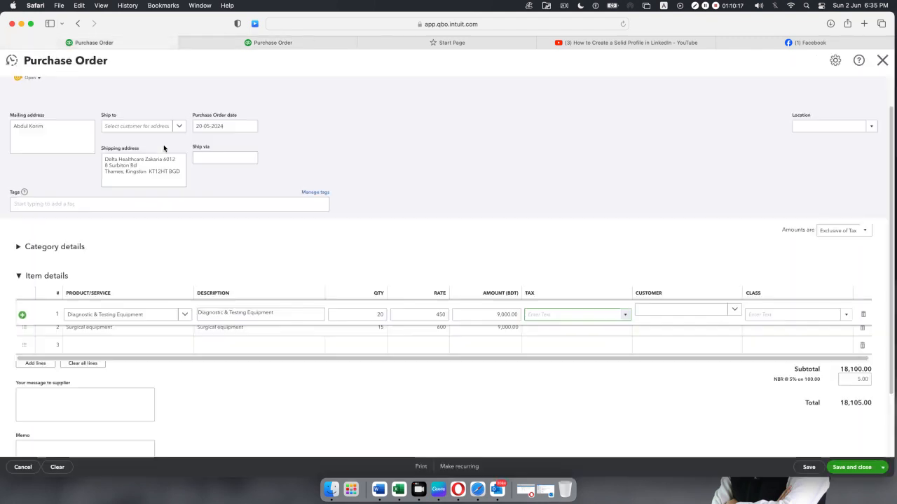
{"action": "left_click", "coordinate": [623, 25]}
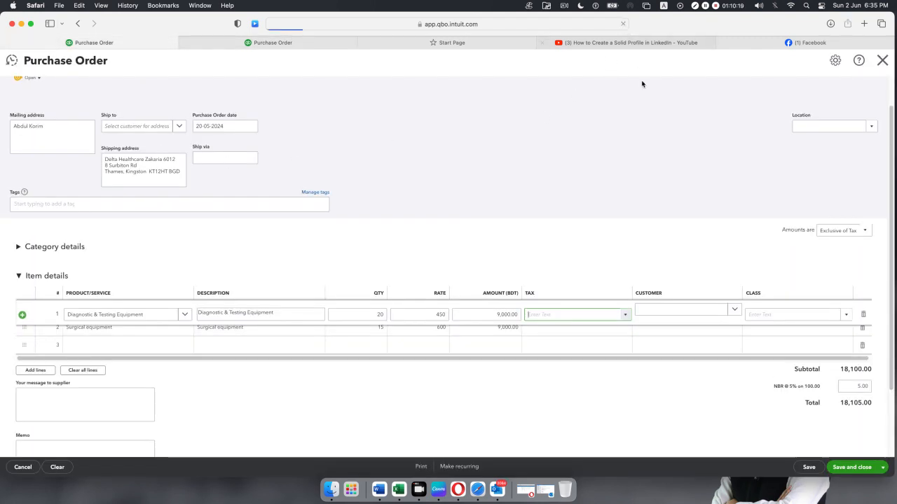
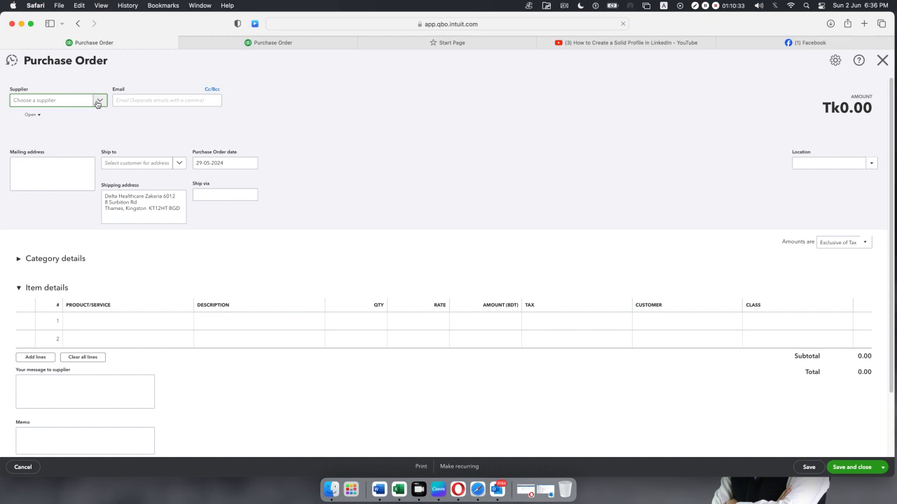
Choose the existing supplier and date the purchase order 20-05-2024.
{"action": "left_click", "coordinate": [103, 102]}
{"action": "left_click", "coordinate": [62, 138]}
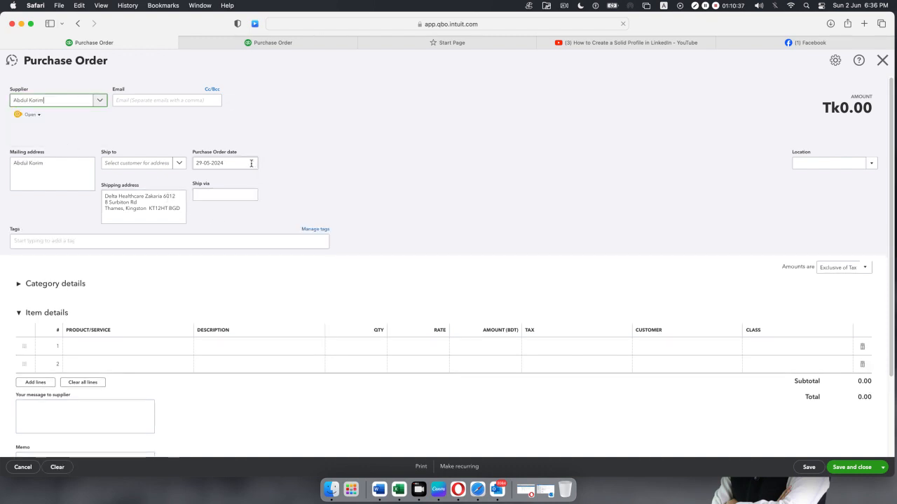
{"action": "left_click", "coordinate": [245, 166]}
{"action": "left_click", "coordinate": [252, 166]}
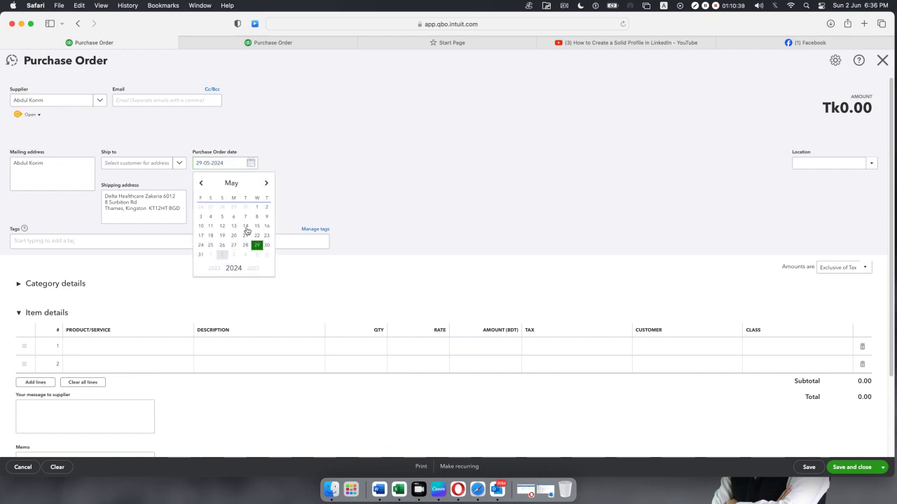
{"action": "left_click", "coordinate": [235, 240]}
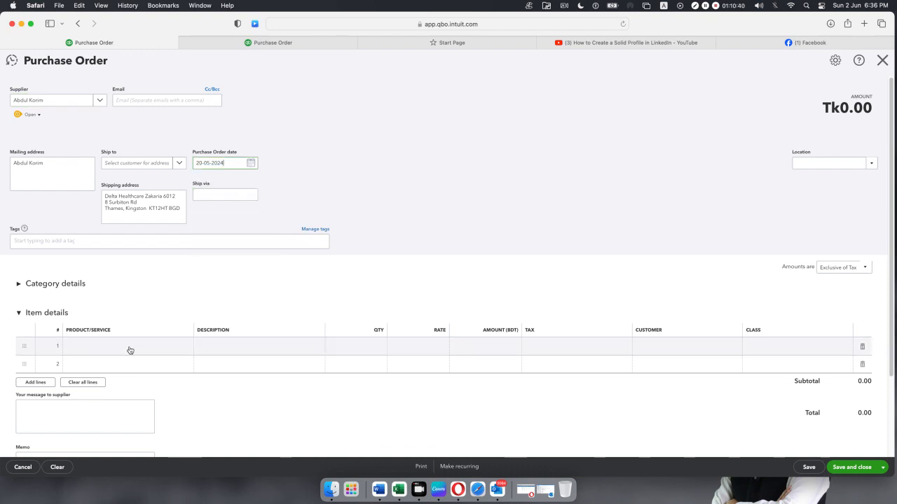
Add 20 Diagnostic & Testing Equipment and 22 Surgical equipment as item lines.
{"action": "left_click", "coordinate": [187, 354]}
{"action": "left_click", "coordinate": [185, 351]}
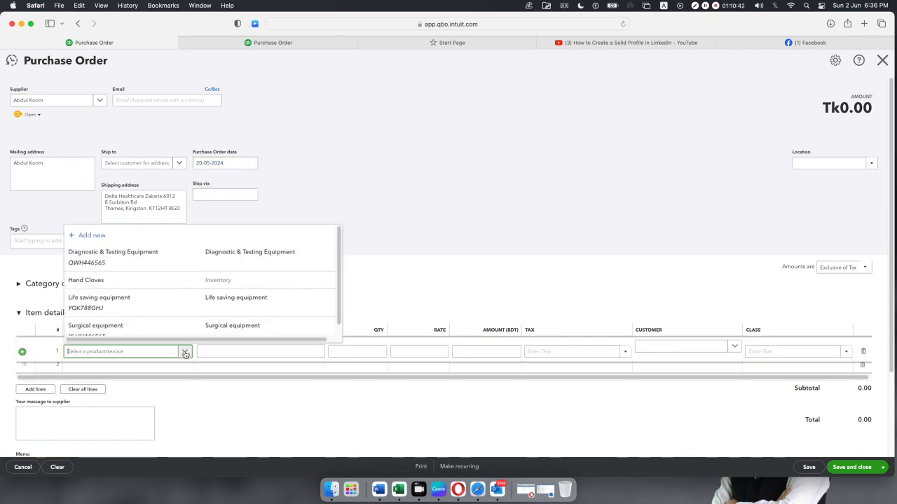
{"action": "left_click", "coordinate": [175, 262]}
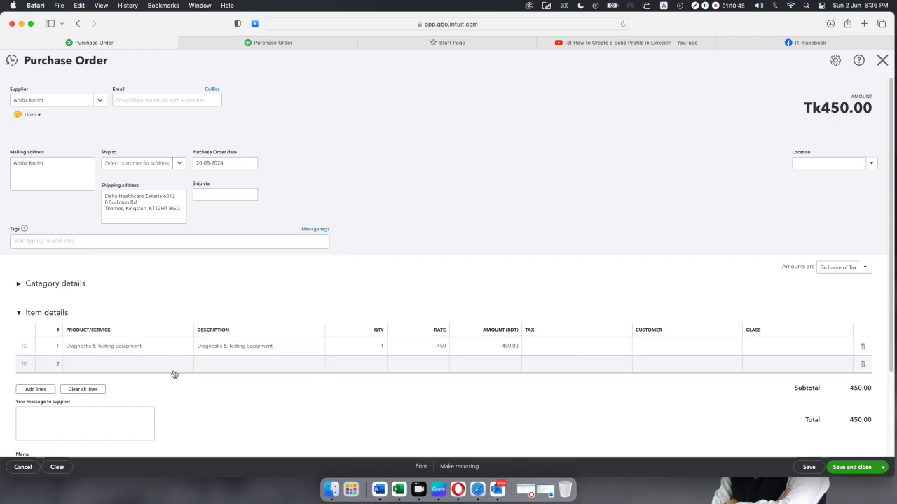
{"action": "left_click", "coordinate": [180, 371]}
{"action": "left_click", "coordinate": [183, 372]}
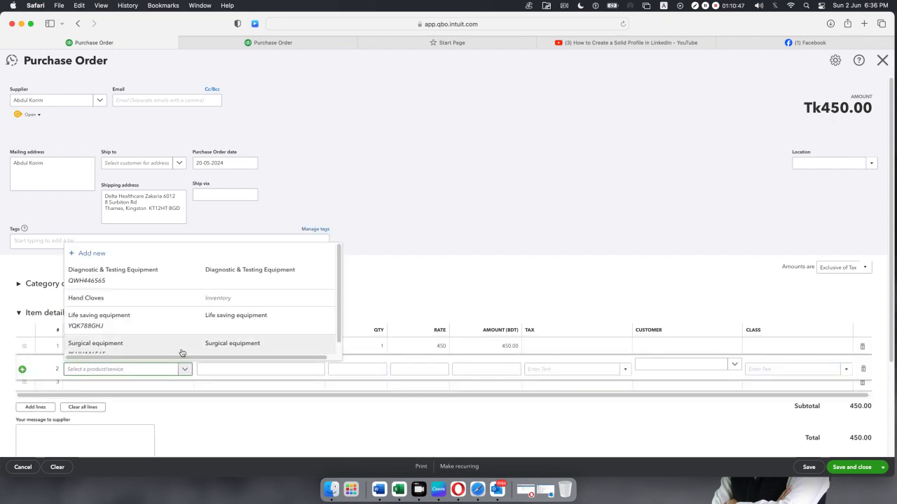
{"action": "left_click", "coordinate": [184, 349]}
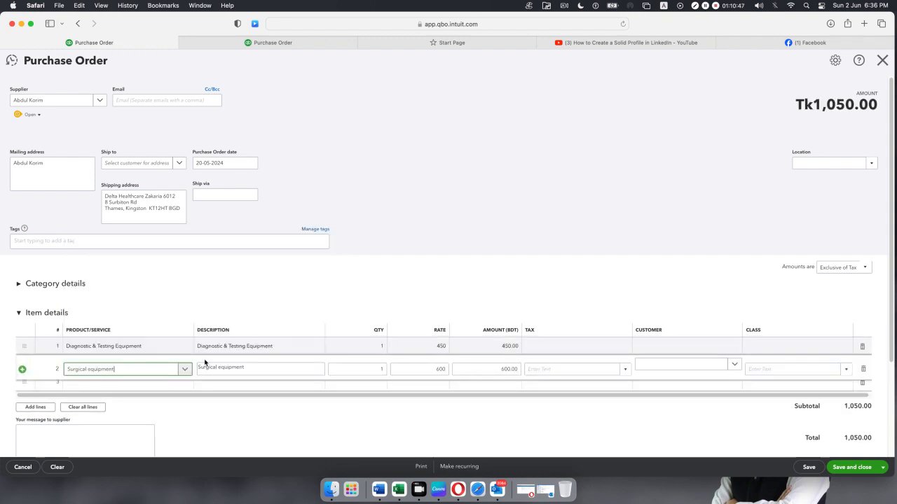
{"action": "left_click", "coordinate": [372, 351]}
{"action": "left_click", "coordinate": [371, 350]}
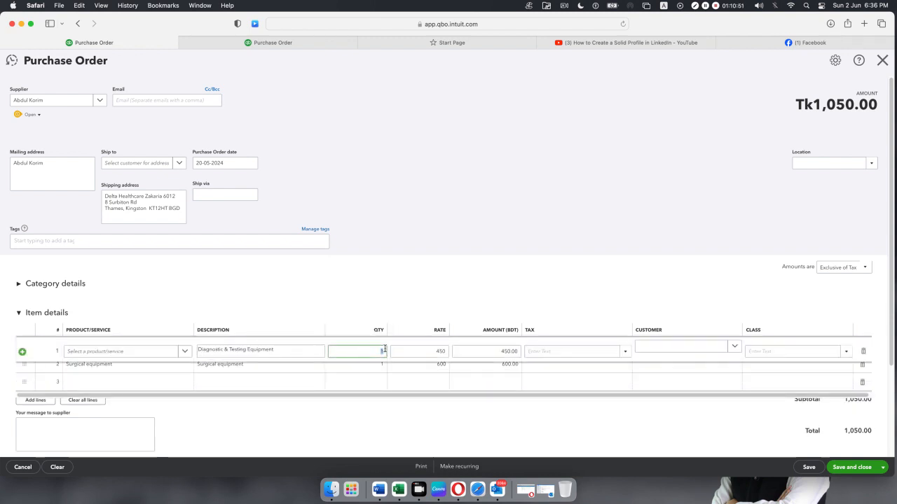
{"action": "type", "text": "20"}
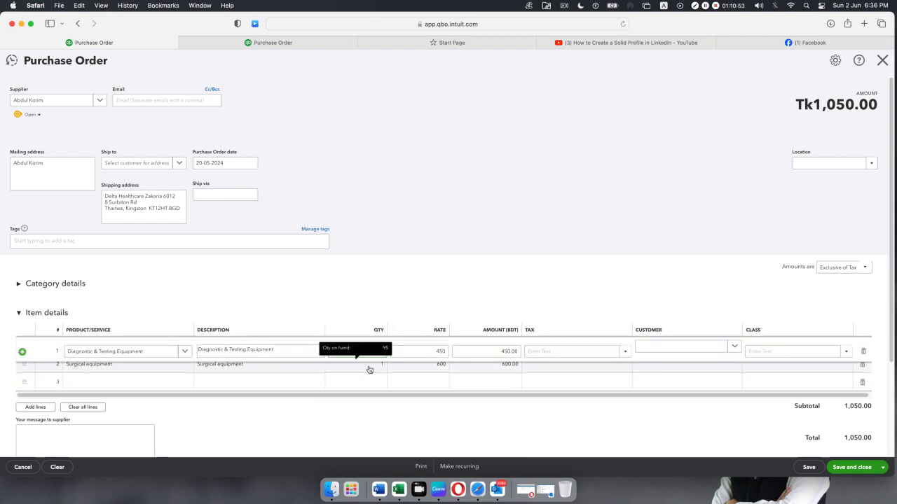
{"action": "left_click", "coordinate": [377, 370]}
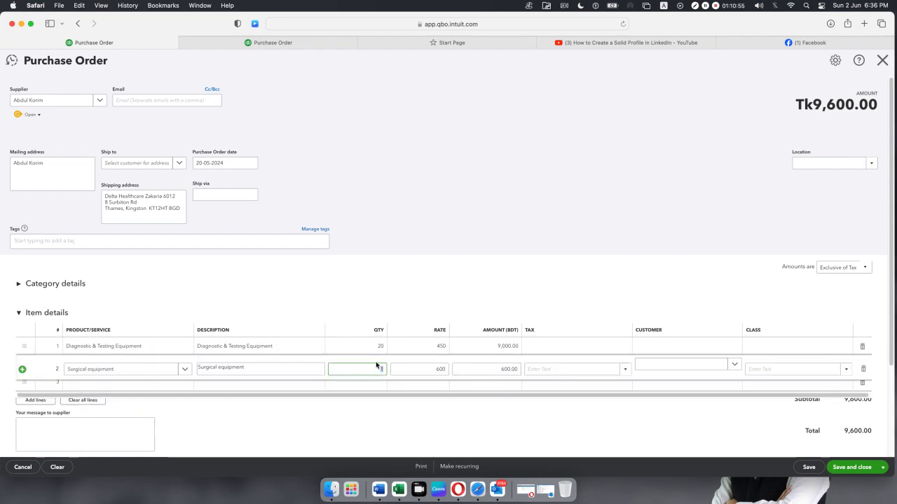
{"action": "type", "text": "22"}
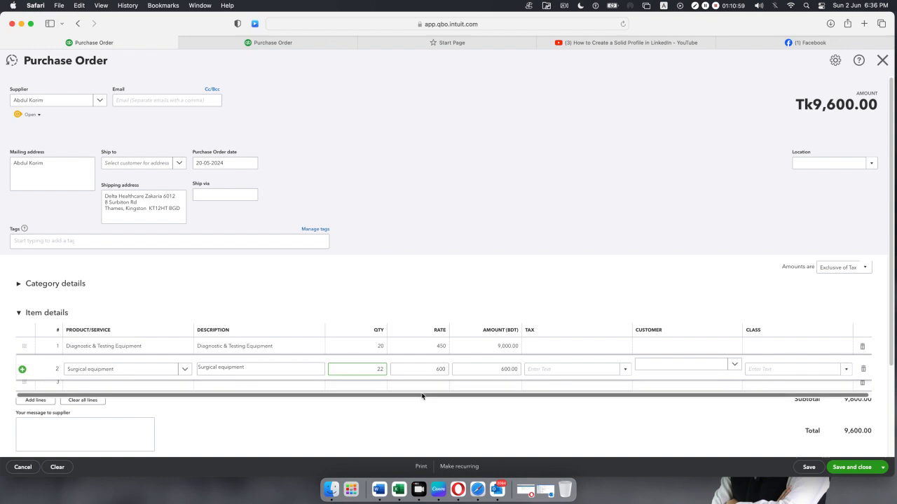
Apply Purchase Tax 10% to both lines and save the order without classes.
{"action": "left_click", "coordinate": [600, 346]}
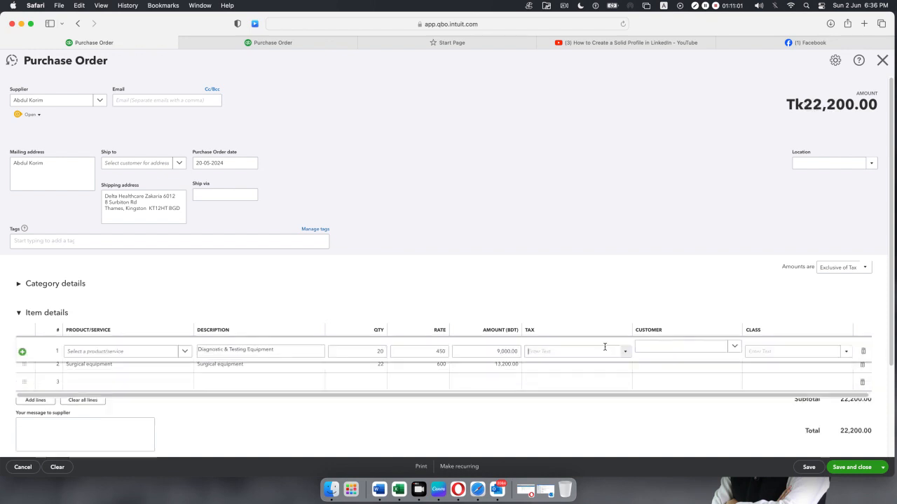
{"action": "left_click", "coordinate": [623, 353]}
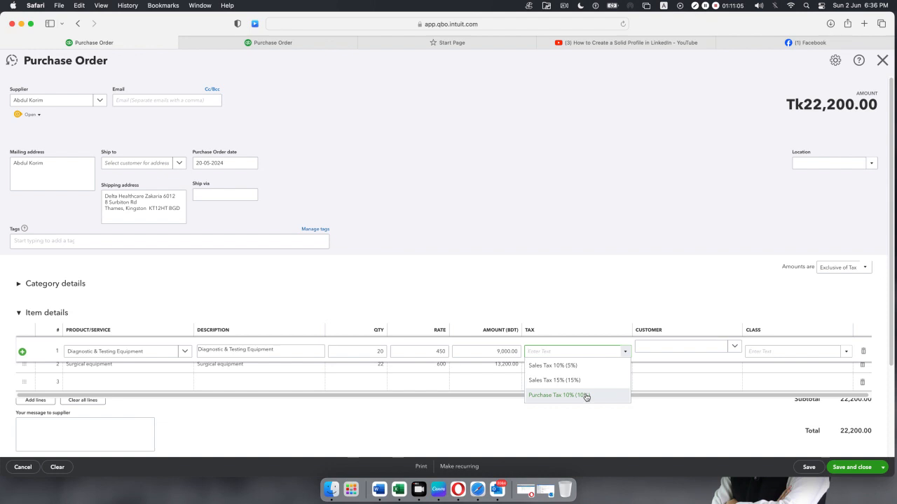
{"action": "left_click", "coordinate": [586, 396]}
{"action": "left_click", "coordinate": [592, 367]}
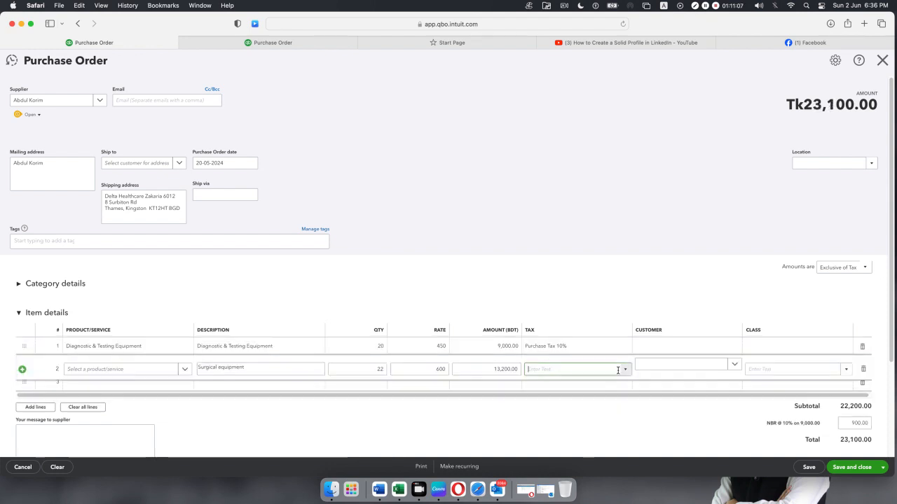
{"action": "left_click", "coordinate": [625, 373]}
{"action": "left_click", "coordinate": [583, 412]}
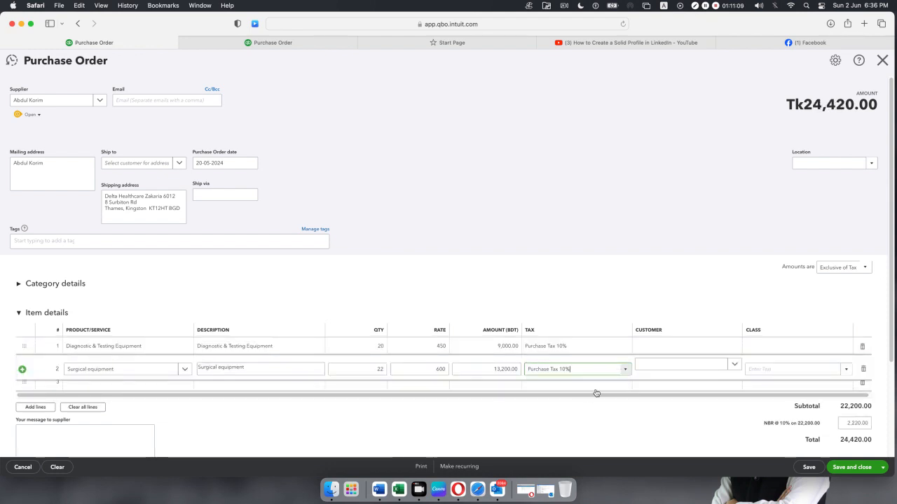
{"action": "left_click", "coordinate": [641, 255]}
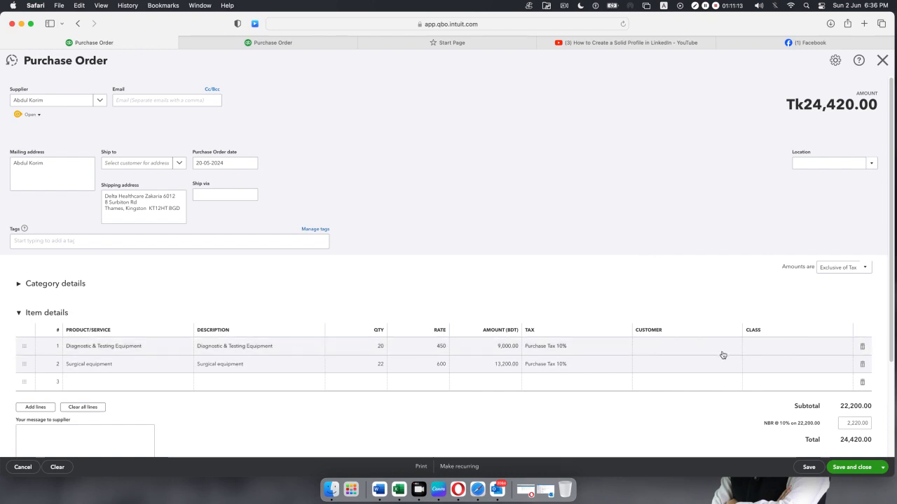
{"action": "left_click", "coordinate": [847, 468]}
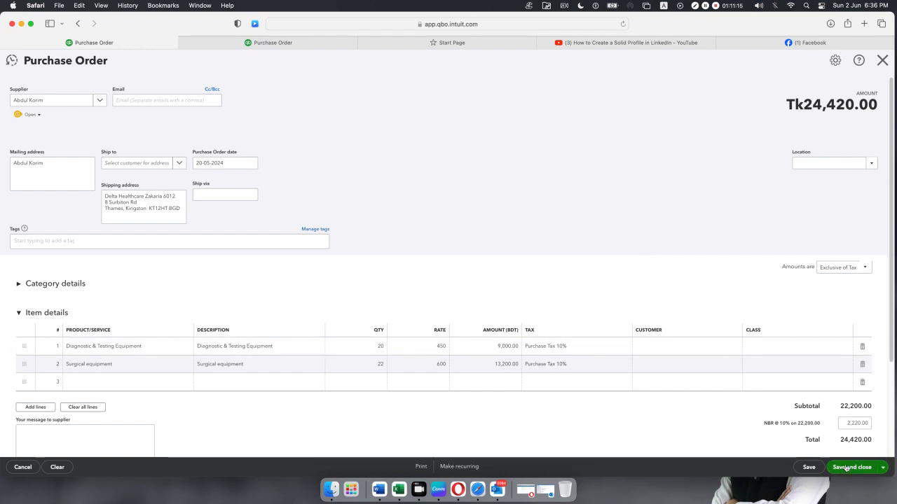
{"action": "left_click", "coordinate": [526, 283]}
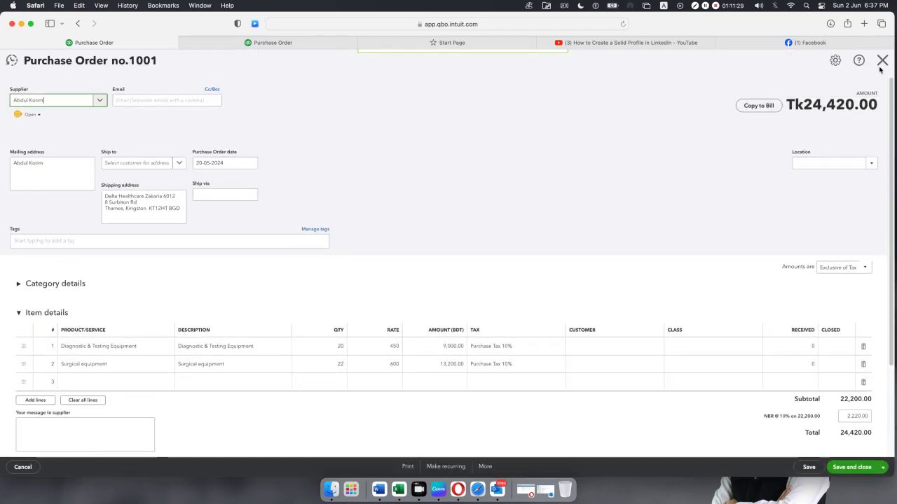
Close the order, check the Expenses and Suppliers lists, then reopen purchase order 1001.
{"action": "left_click", "coordinate": [884, 62]}
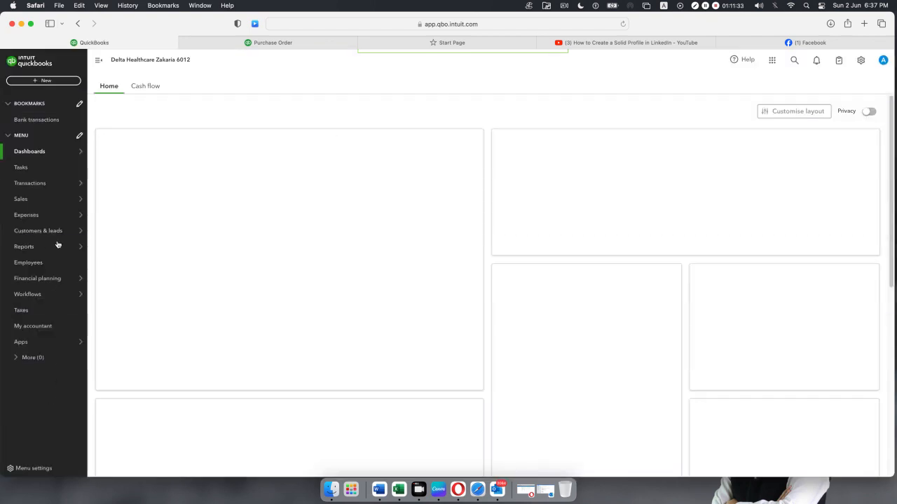
{"action": "mouse_move", "coordinate": [26, 219]}
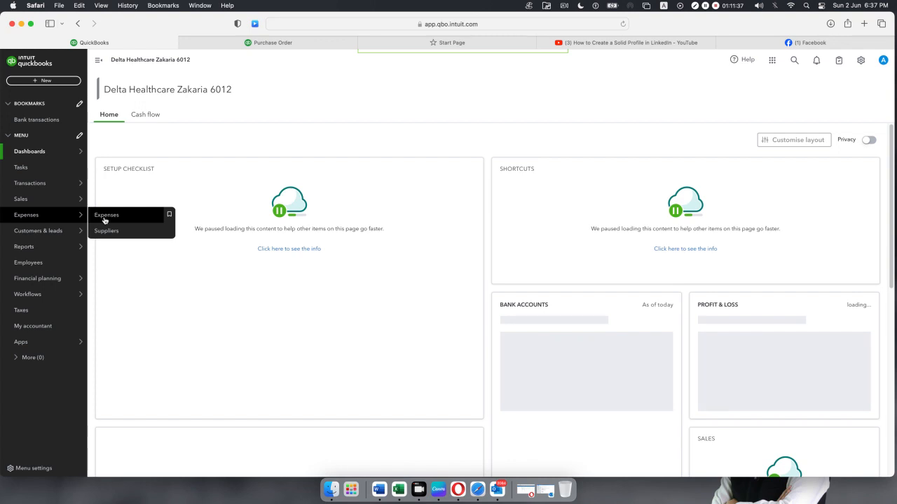
{"action": "left_click", "coordinate": [111, 219]}
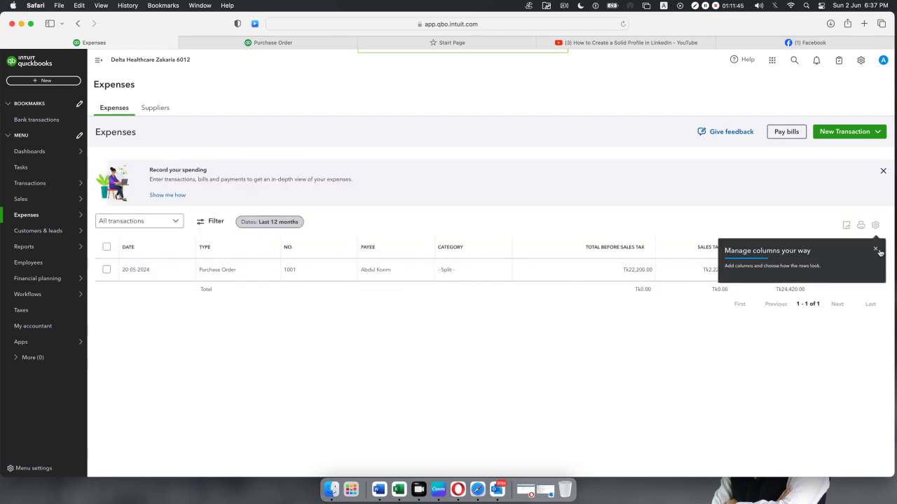
{"action": "left_click", "coordinate": [876, 251]}
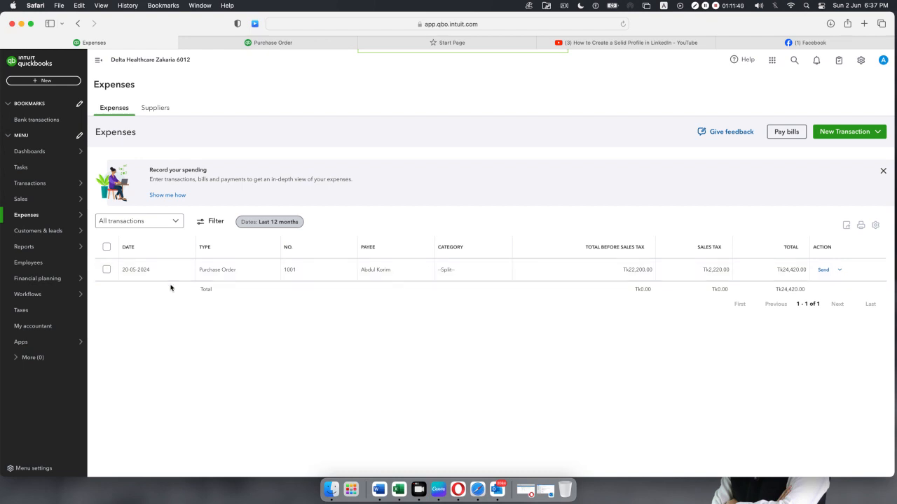
{"action": "left_click", "coordinate": [150, 109]}
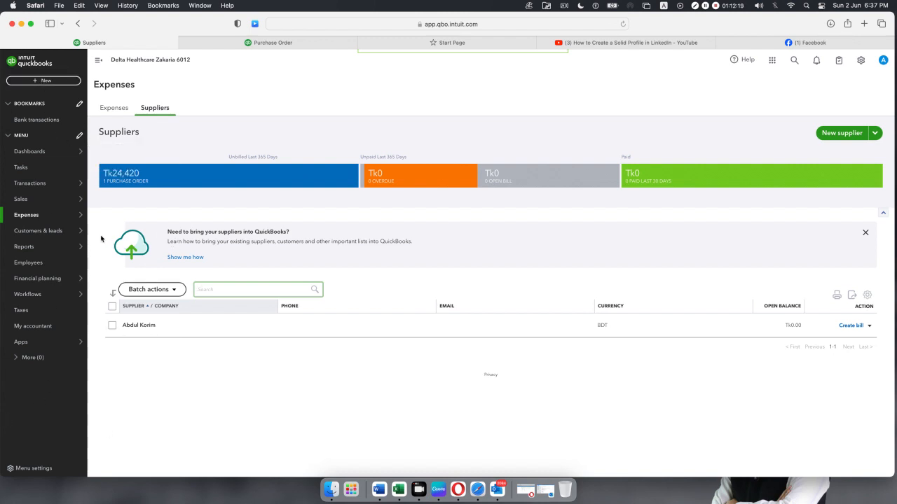
{"action": "left_click", "coordinate": [114, 108]}
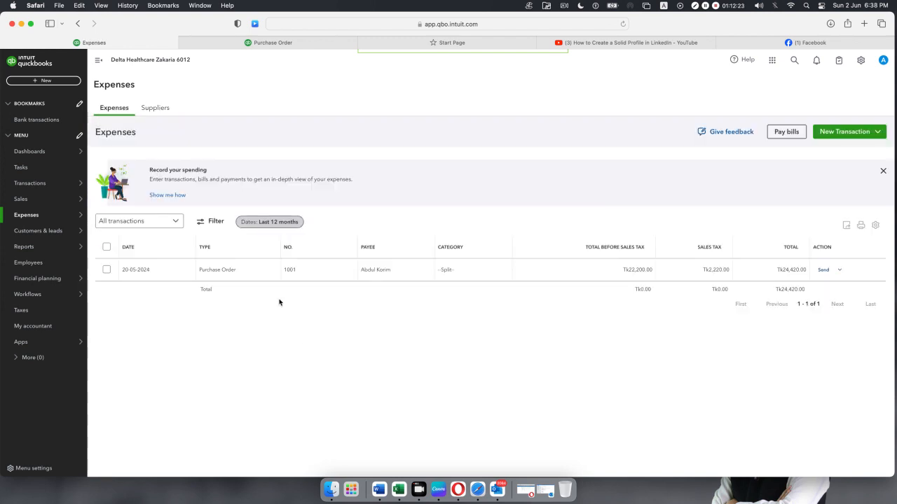
{"action": "left_click", "coordinate": [486, 276]}
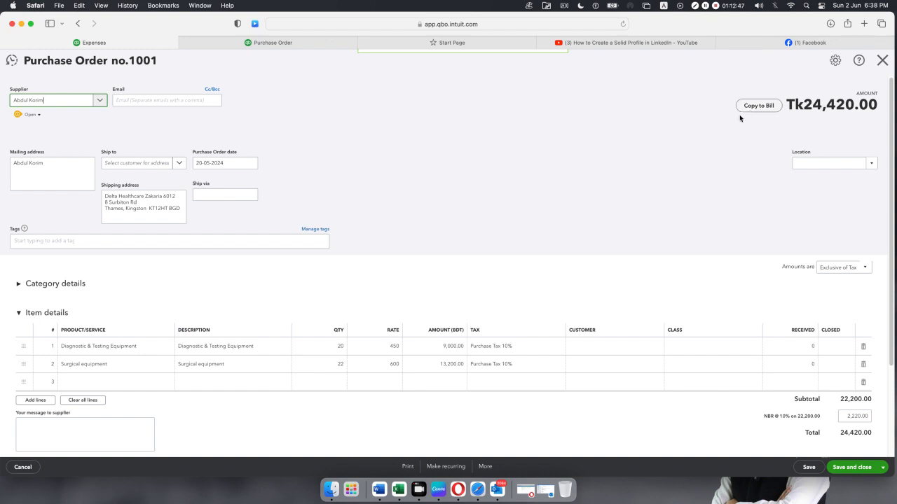
Copy purchase order 1001 into a new bill and begin setting its date.
{"action": "left_click", "coordinate": [761, 110]}
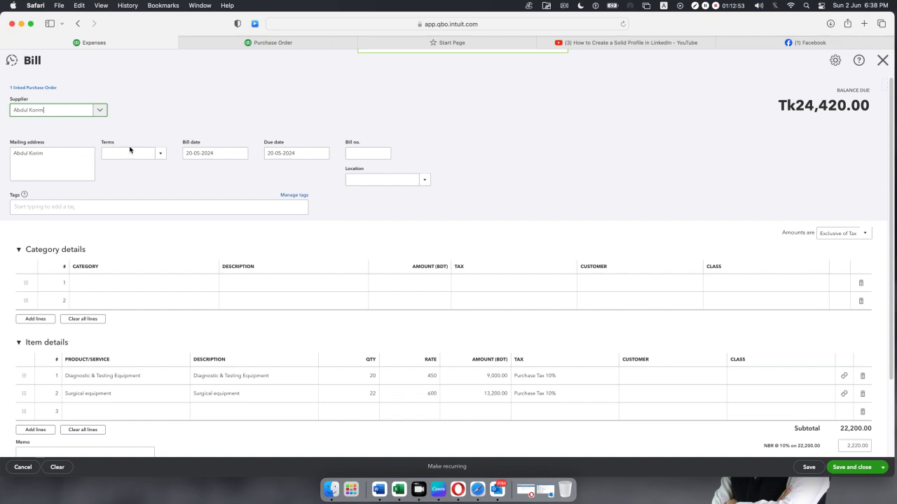
{"action": "left_click", "coordinate": [241, 154]}
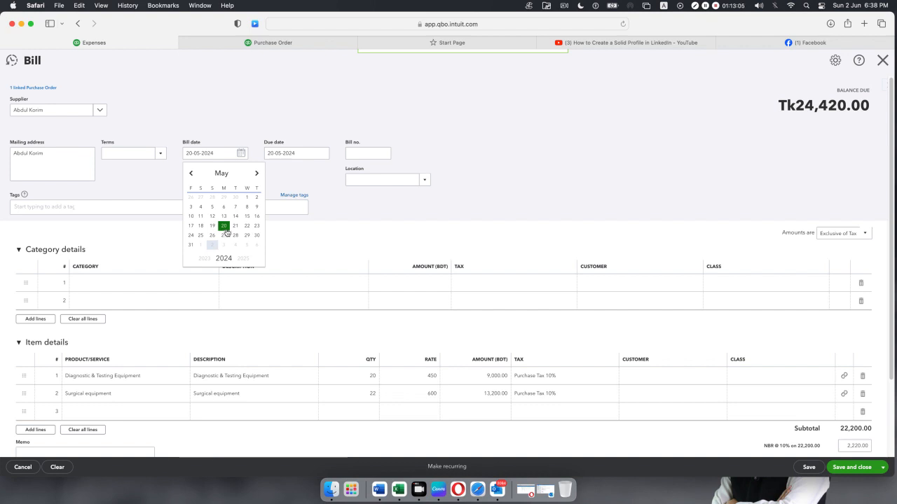
Date the bill 23-05-2024 and collapse the category details section.
{"action": "left_click", "coordinate": [256, 226]}
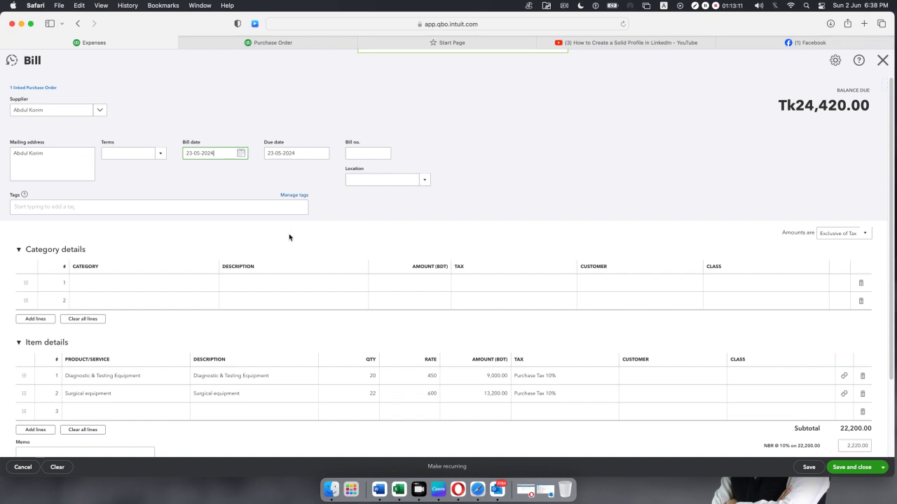
{"action": "left_click", "coordinate": [183, 253]}
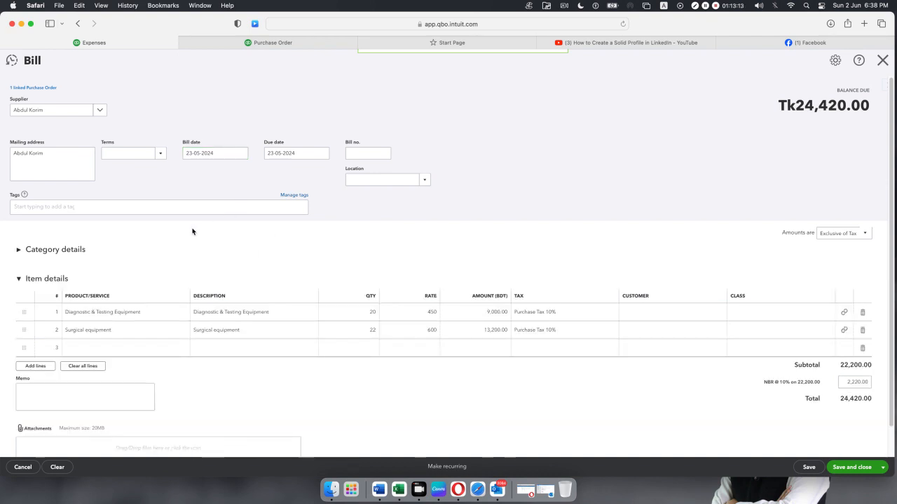
{"action": "scroll", "coordinate": [191, 232], "scroll_direction": "down", "scroll_amount": 1}
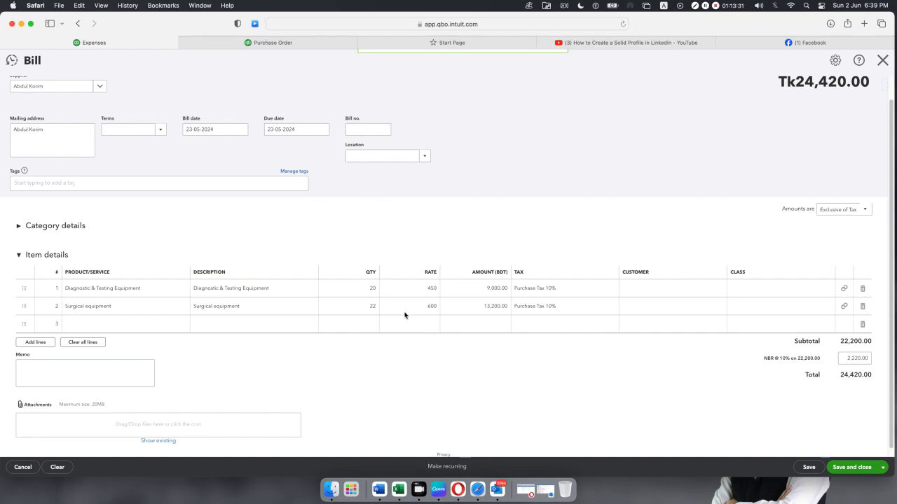
Change the bill quantities to 15 Diagnostic & Testing Equipment and 17 Surgical equipment.
{"action": "left_click", "coordinate": [370, 288]}
{"action": "left_click", "coordinate": [371, 295]}
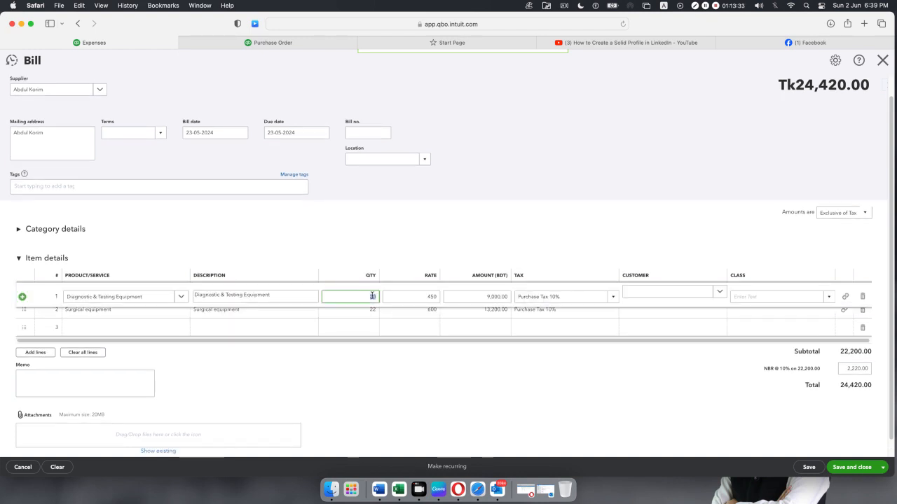
{"action": "type", "text": "15"}
{"action": "left_click", "coordinate": [554, 237]}
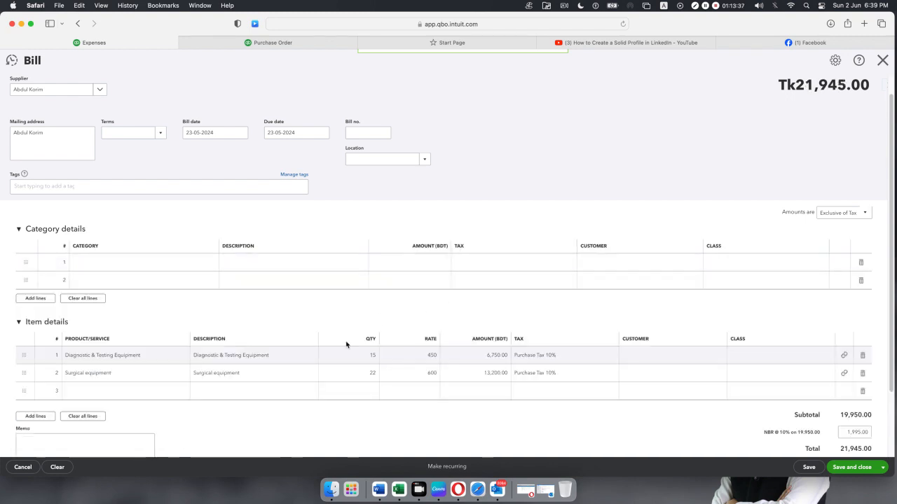
{"action": "left_click", "coordinate": [367, 375]}
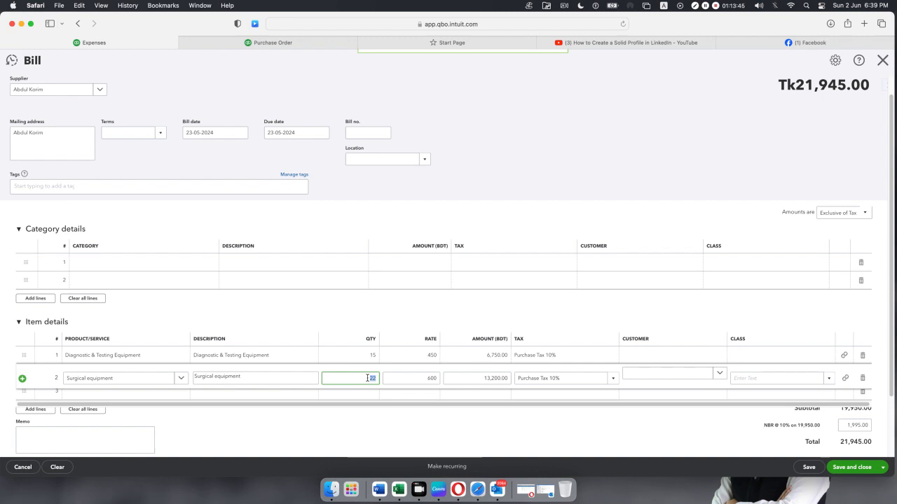
{"action": "type", "text": "17"}
{"action": "left_click", "coordinate": [538, 177]}
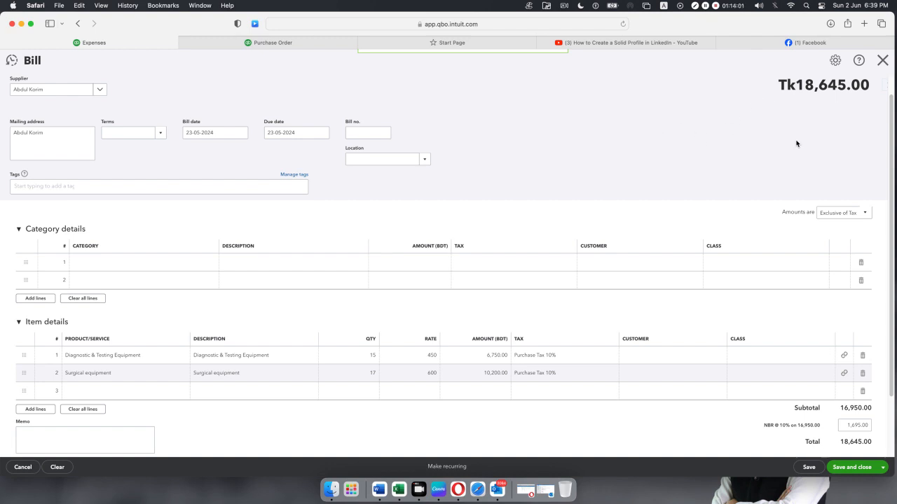
{"action": "scroll", "coordinate": [796, 144], "scroll_direction": "up", "scroll_amount": 1}
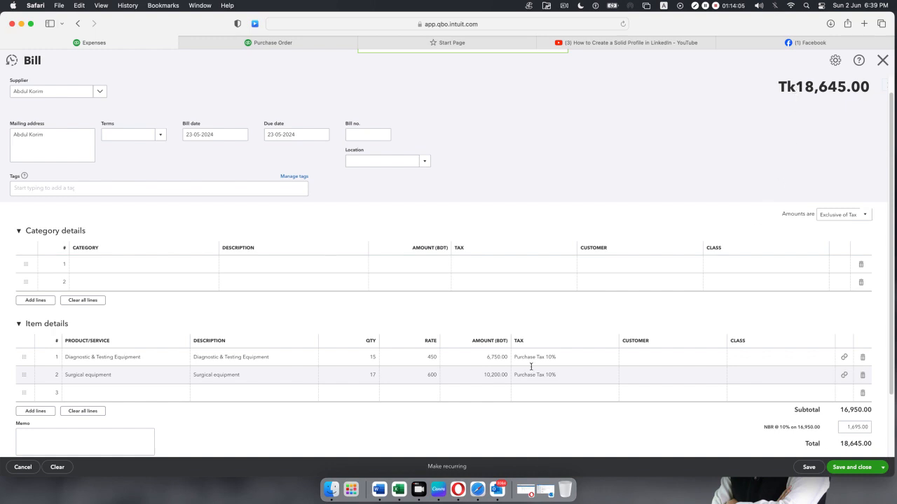
Save and close the Tk18,645.00 bill, confirming despite missing Class fields.
{"action": "left_click", "coordinate": [850, 468]}
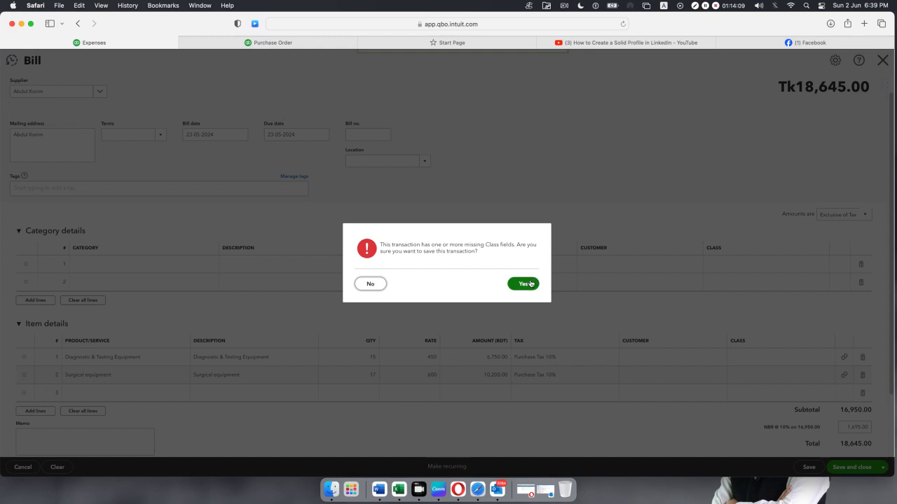
{"action": "left_click", "coordinate": [533, 284]}
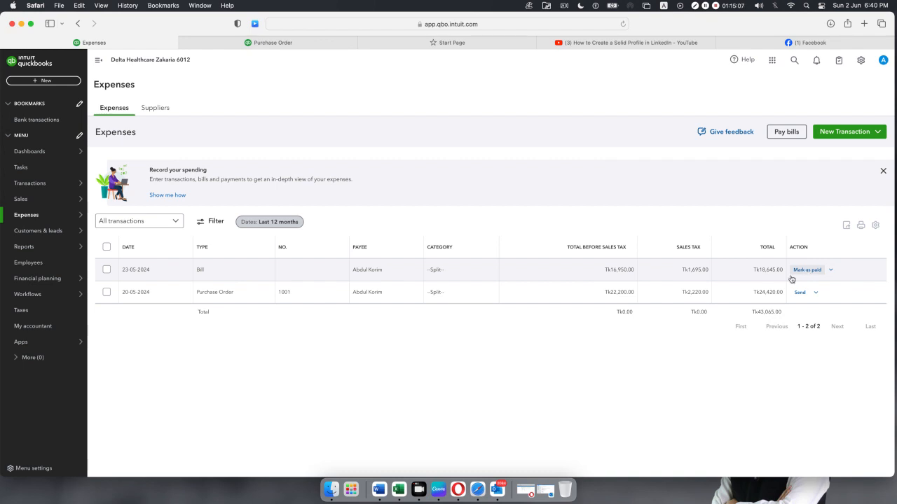
Mark the bill as paid from Wells Fargo checking with payment date 31-05-2024.
{"action": "left_click", "coordinate": [804, 271]}
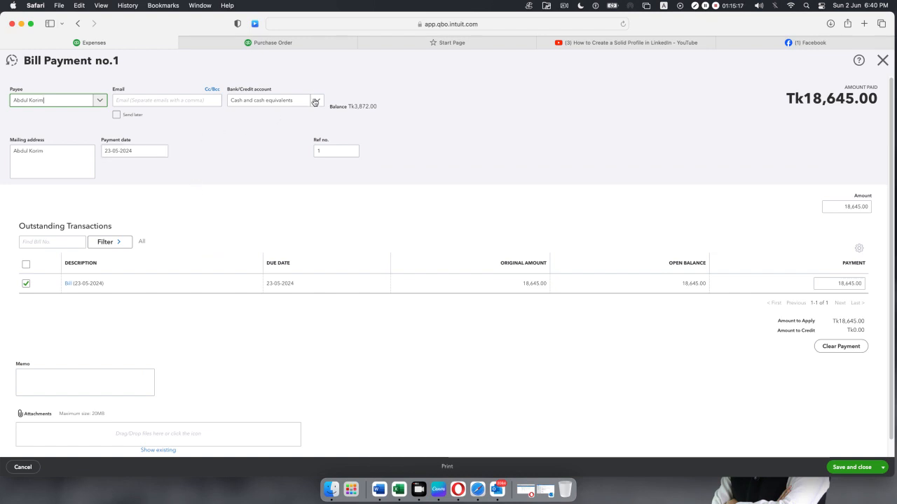
{"action": "left_click", "coordinate": [315, 101]}
{"action": "left_click", "coordinate": [287, 151]}
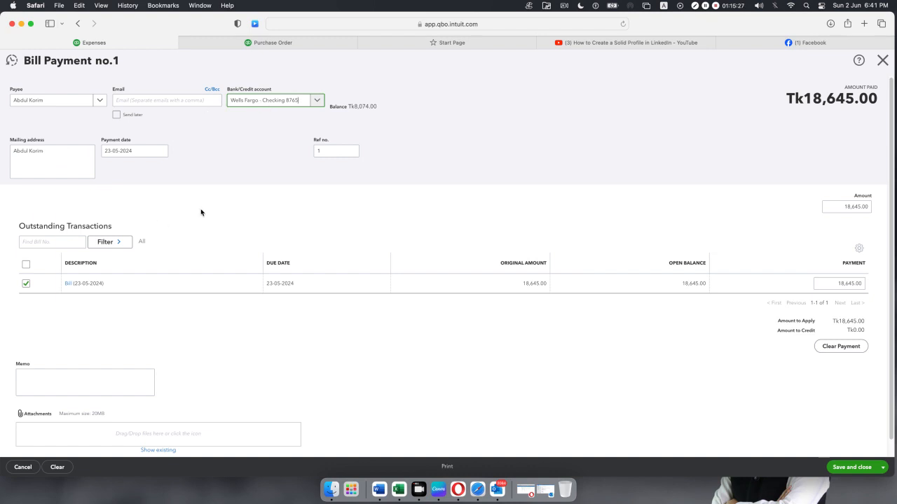
{"action": "scroll", "coordinate": [238, 202], "scroll_direction": "down", "scroll_amount": 1}
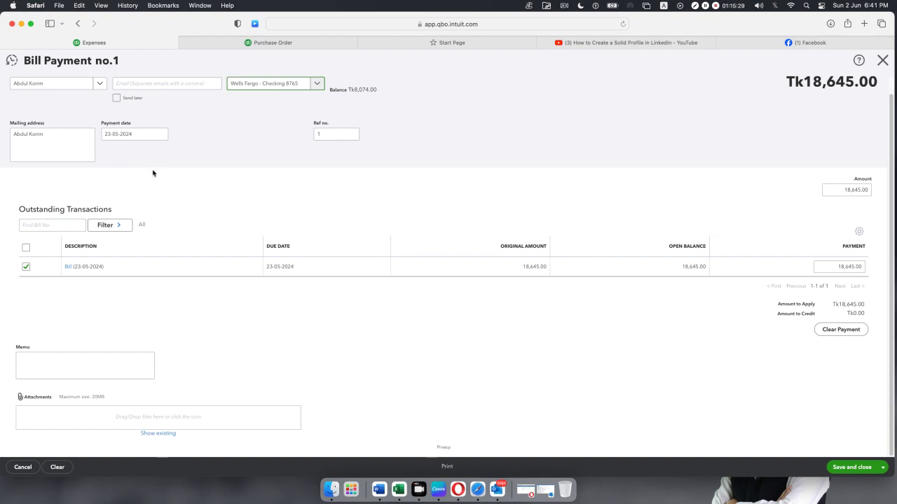
{"action": "left_click", "coordinate": [160, 136]}
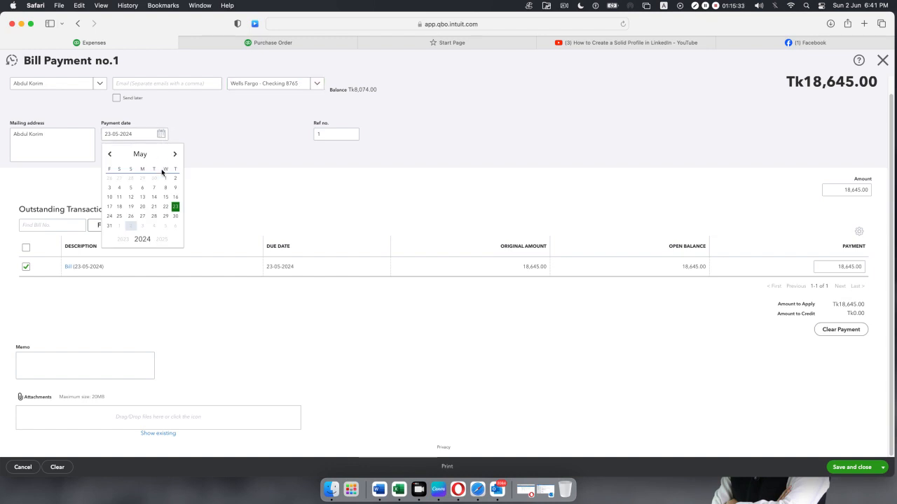
{"action": "left_click", "coordinate": [110, 227]}
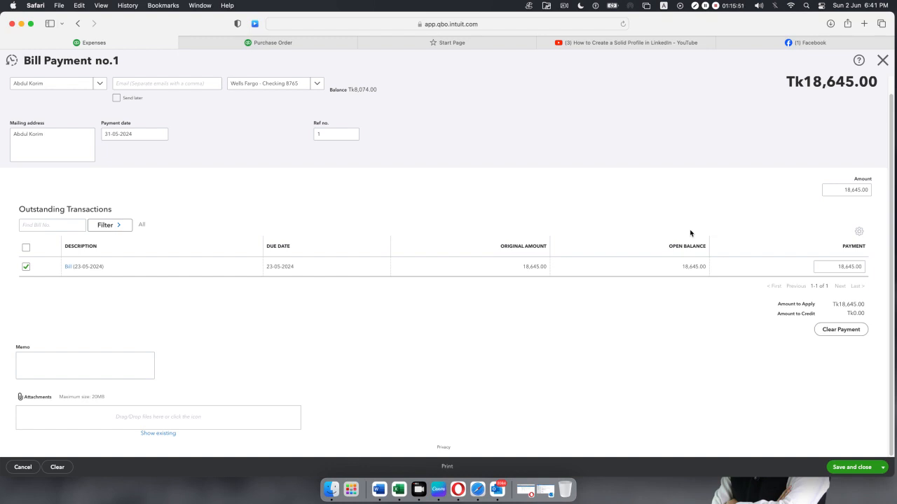
Enter a 15,000.00 payment amount and review the Tk8,074.00 account balance.
{"action": "left_click", "coordinate": [841, 266]}
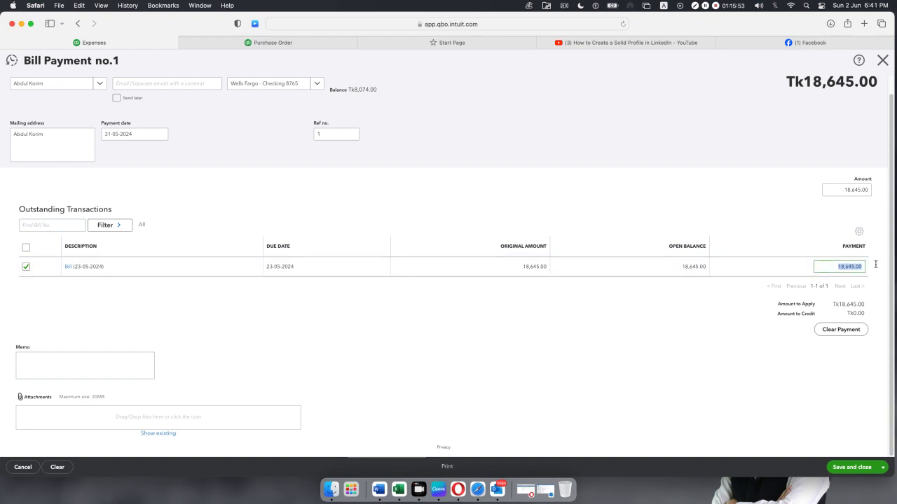
{"action": "left_click", "coordinate": [828, 190]}
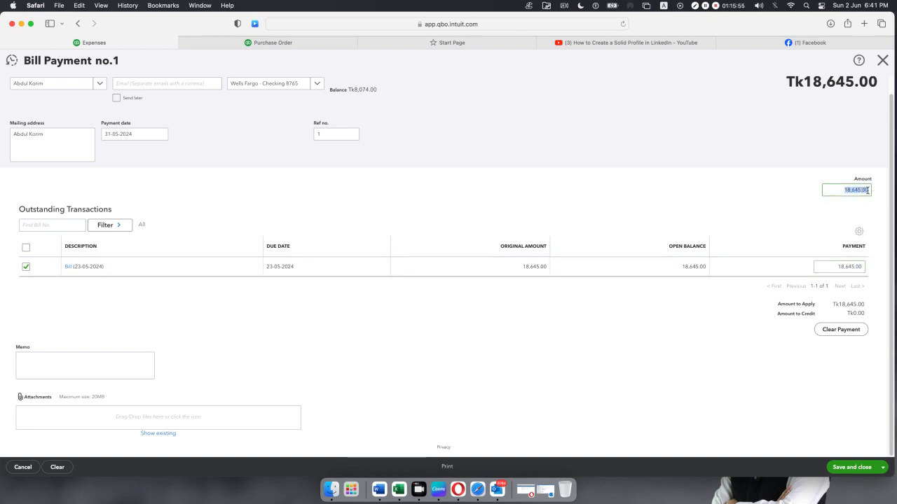
{"action": "key", "text": "BackSpace"}
{"action": "type", "text": "1500"}
{"action": "left_click", "coordinate": [594, 351]}
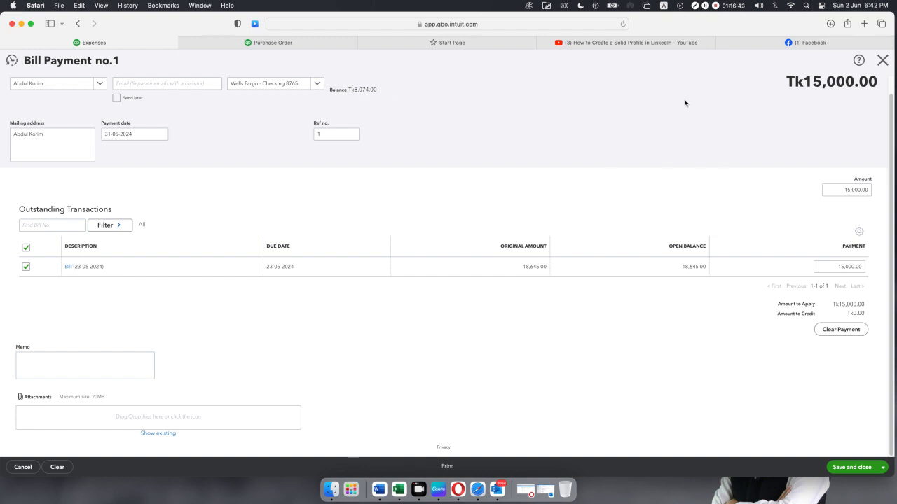
{"action": "left_click_drag", "start_coordinate": [351, 91], "coordinate": [399, 92]}
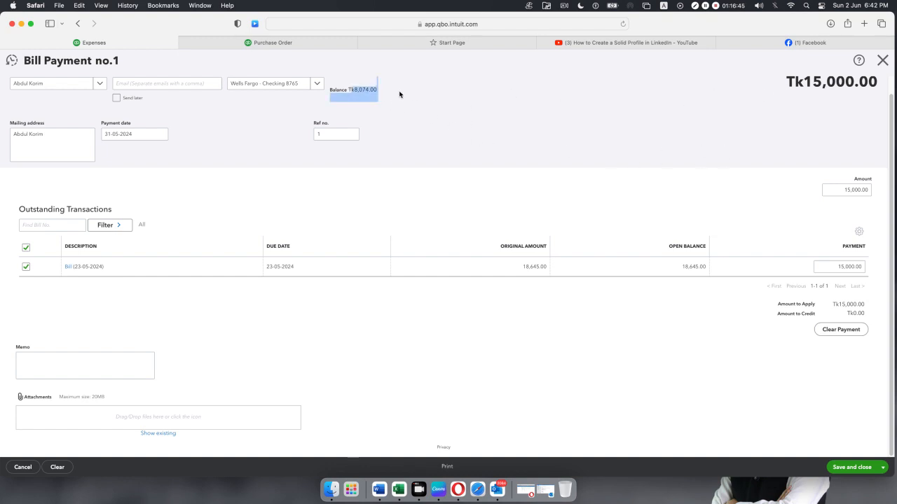
{"action": "left_click", "coordinate": [489, 115]}
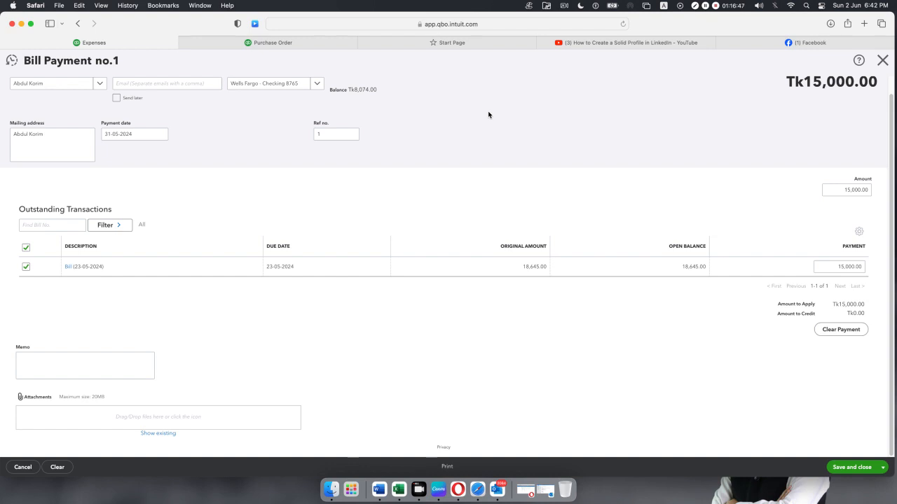
{"action": "left_click", "coordinate": [285, 45]}
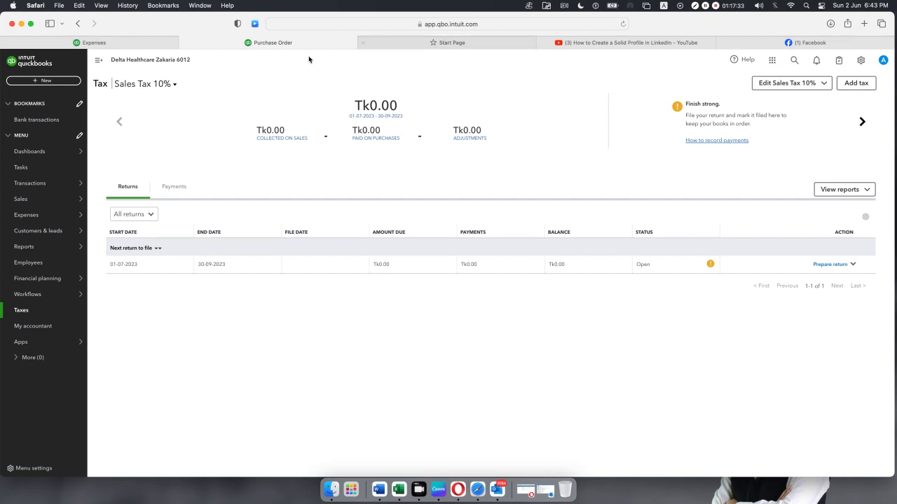
{"action": "left_click", "coordinate": [394, 40]}
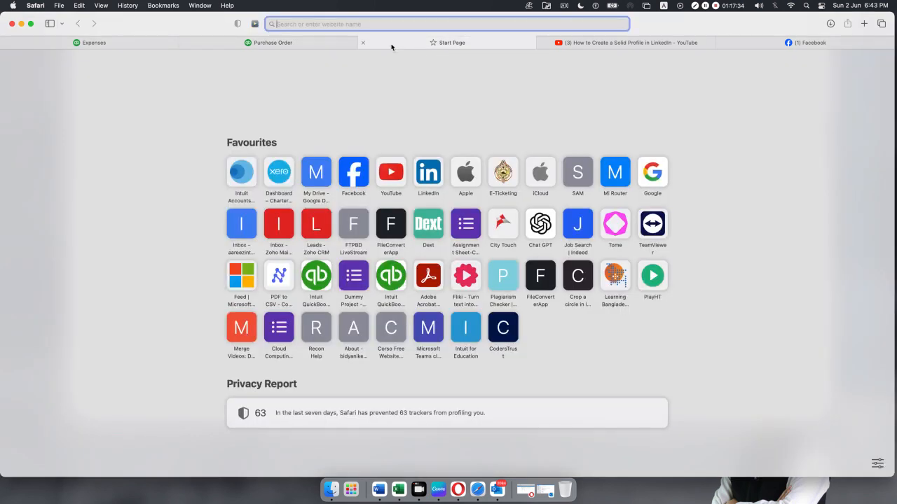
{"action": "left_click", "coordinate": [296, 40]}
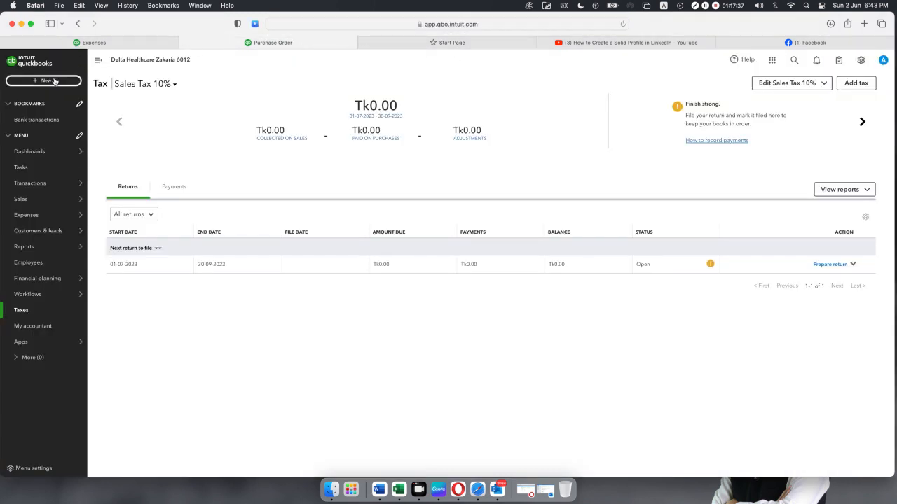
{"action": "left_click", "coordinate": [53, 80]}
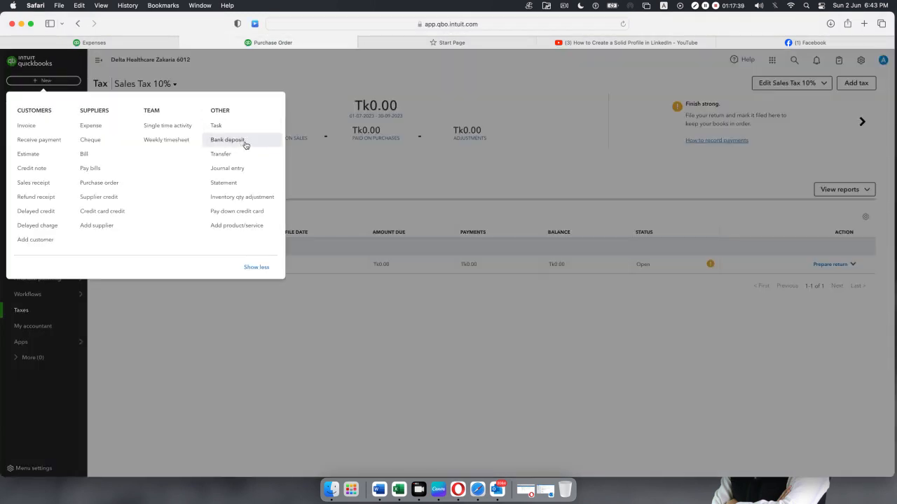
{"action": "left_click", "coordinate": [238, 144]}
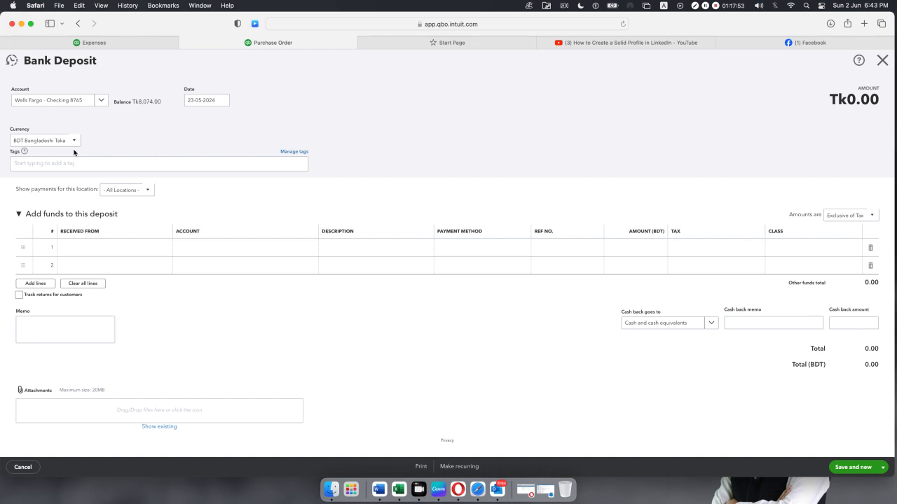
{"action": "left_click", "coordinate": [131, 251]}
{"action": "left_click", "coordinate": [162, 249]}
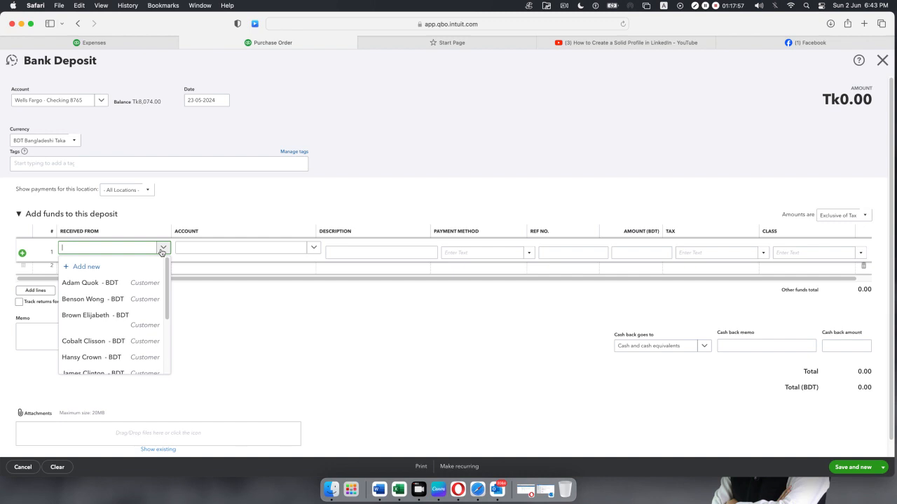
{"action": "scroll", "coordinate": [119, 290], "scroll_direction": "down", "scroll_amount": 3}
{"action": "scroll", "coordinate": [122, 288], "scroll_direction": "up", "scroll_amount": 3}
{"action": "scroll", "coordinate": [121, 288], "scroll_direction": "down", "scroll_amount": 3}
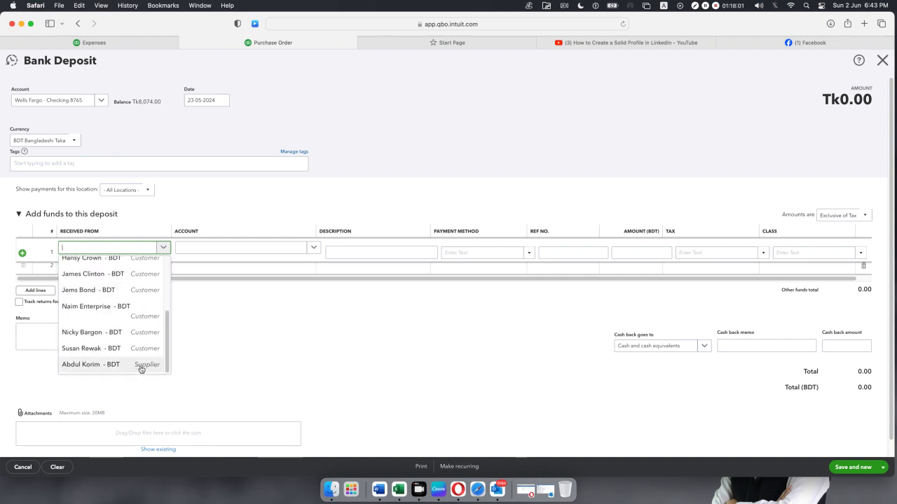
{"action": "left_click", "coordinate": [213, 352]}
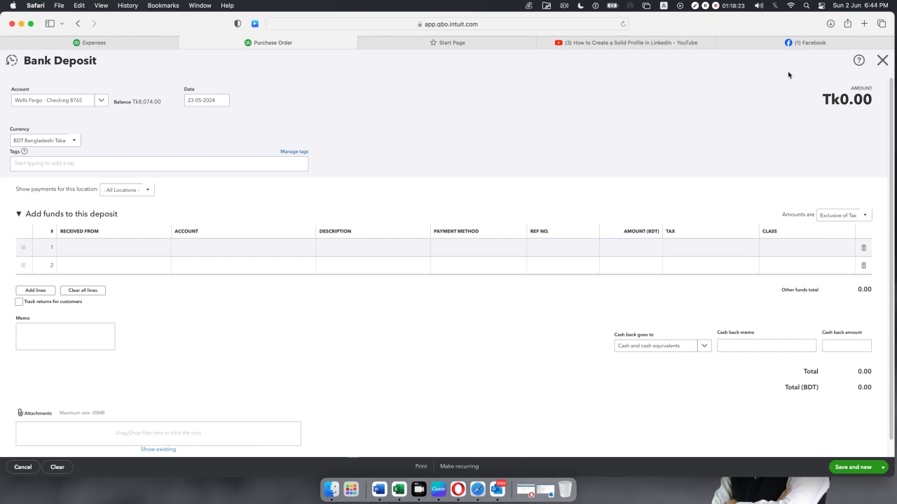
{"action": "left_click", "coordinate": [882, 60]}
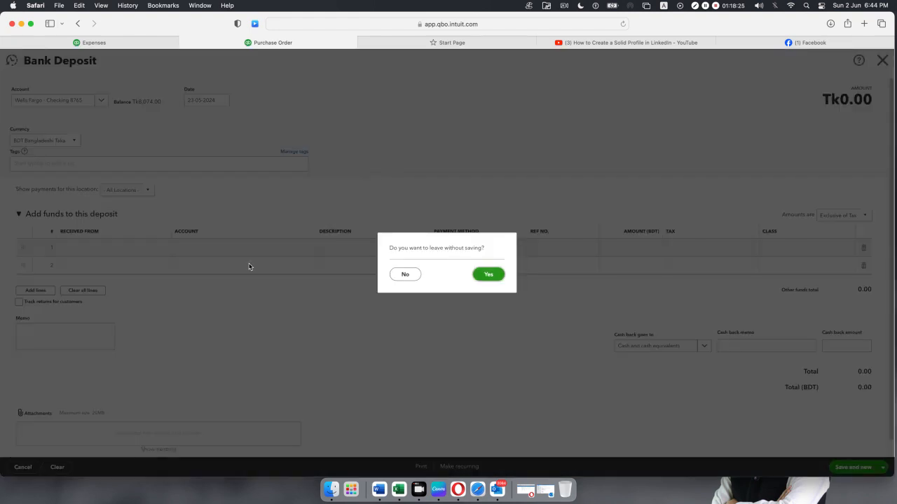
{"action": "left_click", "coordinate": [480, 277]}
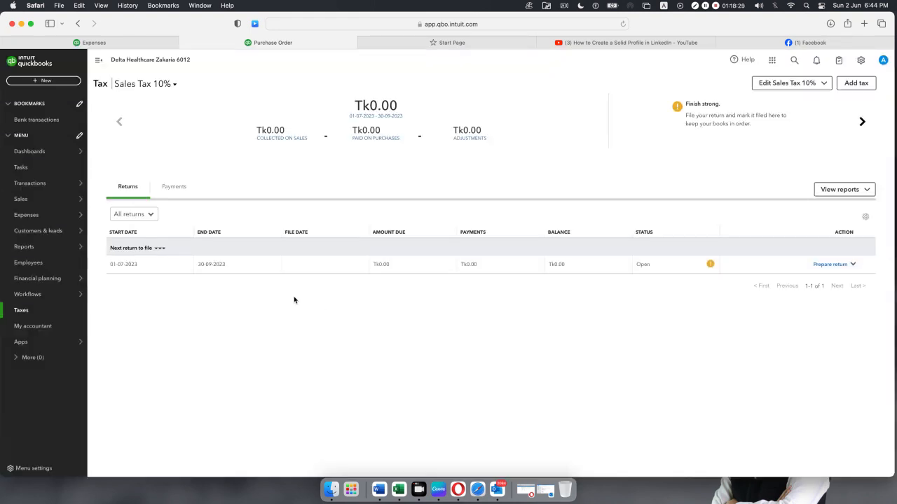
Start a journal entry dated 23-05-2024 with Wells Fargo checking on line 1.
{"action": "left_click", "coordinate": [55, 82]}
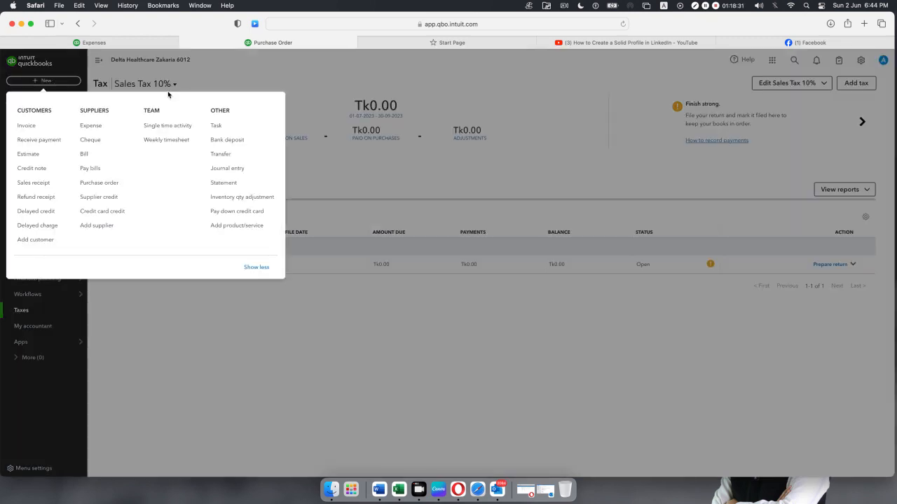
{"action": "left_click", "coordinate": [239, 168]}
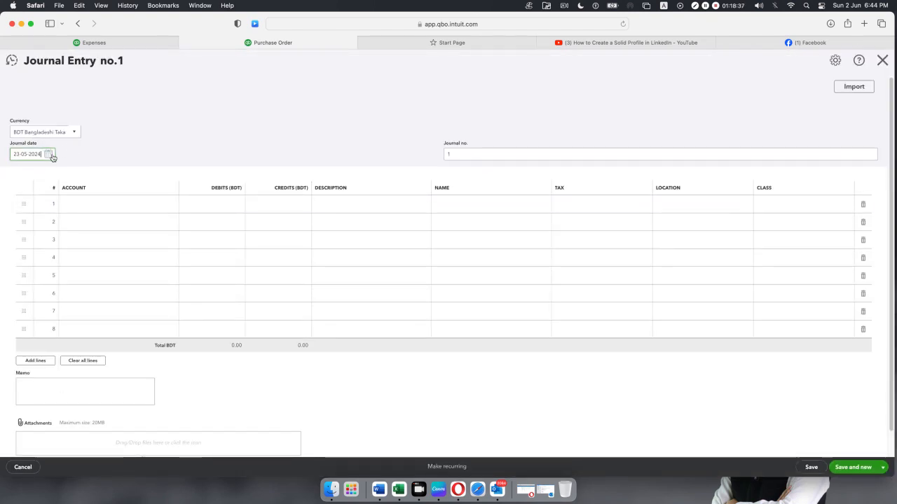
{"action": "left_click", "coordinate": [48, 154]}
{"action": "left_click", "coordinate": [82, 229]}
{"action": "left_click", "coordinate": [128, 204]}
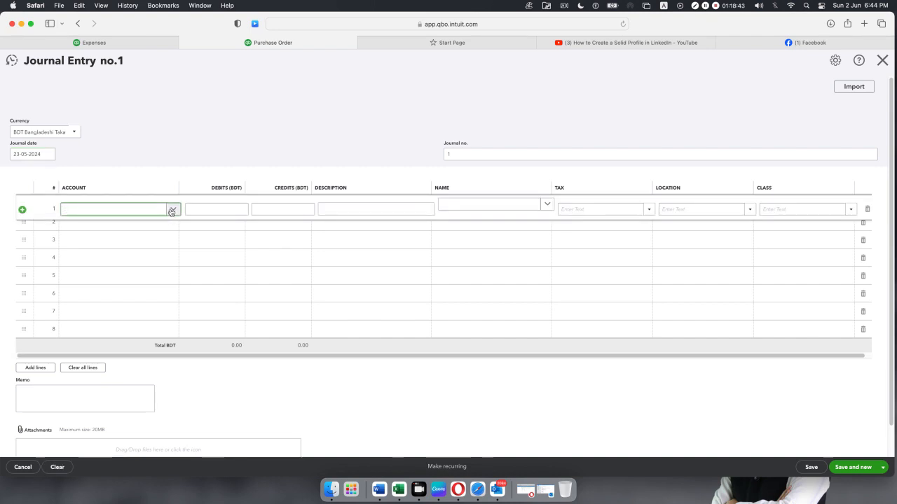
{"action": "left_click", "coordinate": [172, 211]}
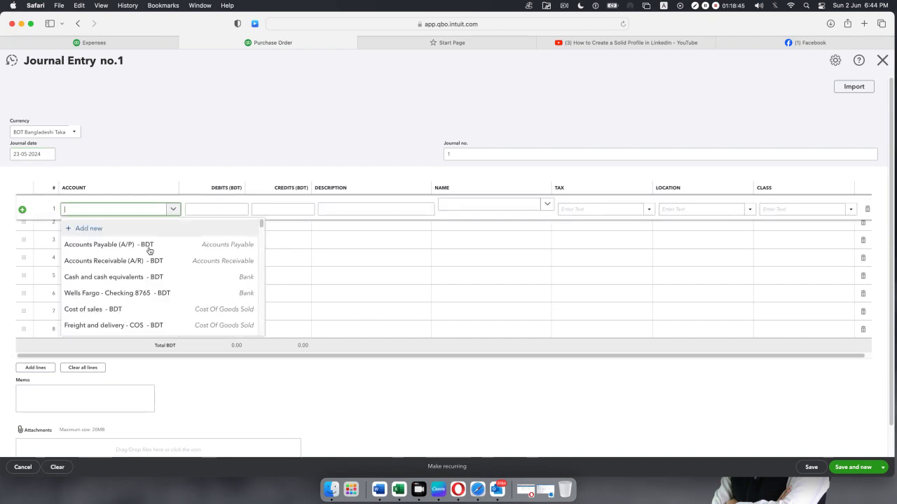
{"action": "left_click", "coordinate": [136, 290]}
Search line 2's accounts for an owner's equity account, then add a new account.
{"action": "left_click", "coordinate": [120, 232]}
{"action": "left_click", "coordinate": [173, 229]}
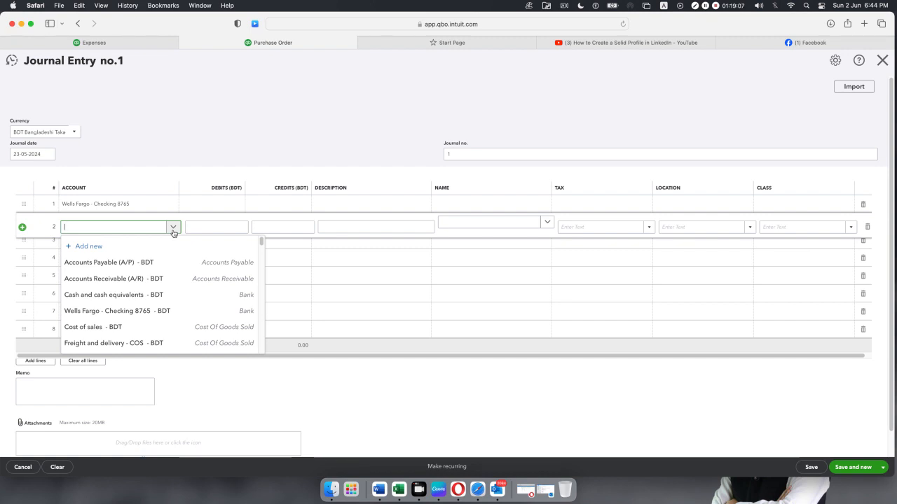
{"action": "type", "text": "equ"}
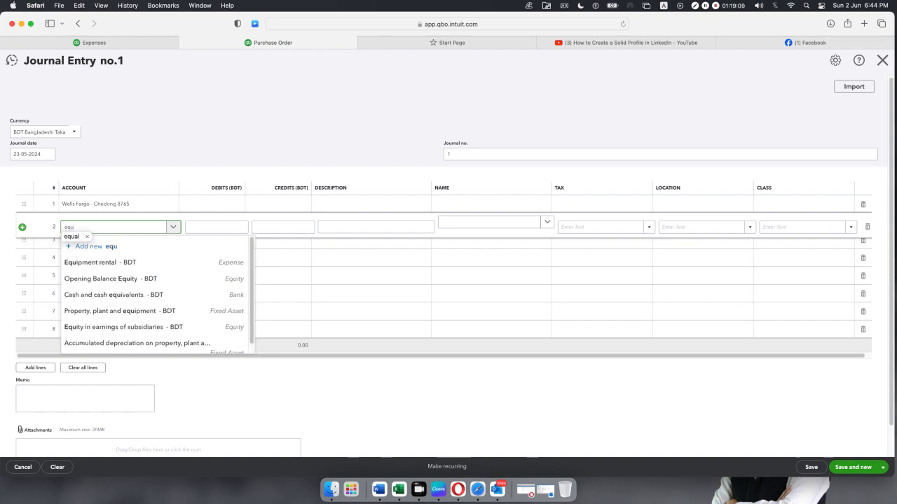
{"action": "key", "text": "BackSpace"}
{"action": "key", "text": "BackSpace"}
{"action": "key", "text": "BackSpace"}
{"action": "type", "text": "own"}
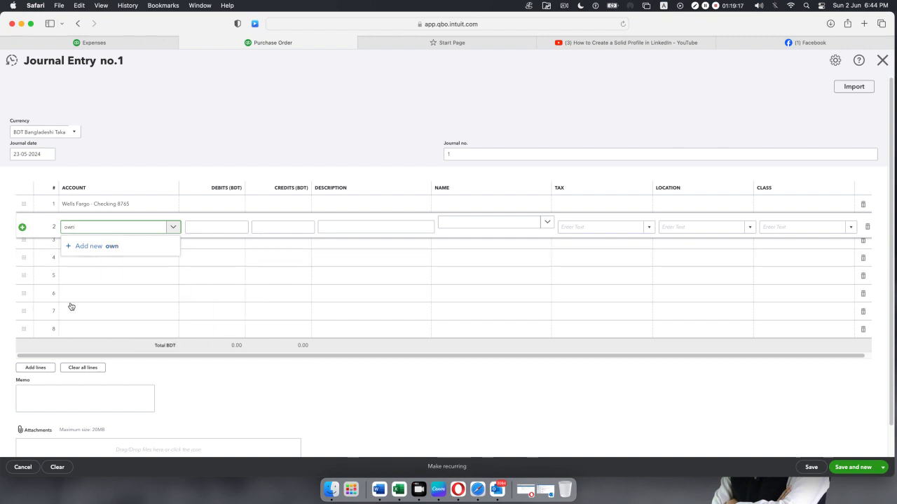
{"action": "key", "text": "BackSpace"}
{"action": "key", "text": "BackSpace"}
{"action": "key", "text": "BackSpace"}
{"action": "type", "text": "e"}
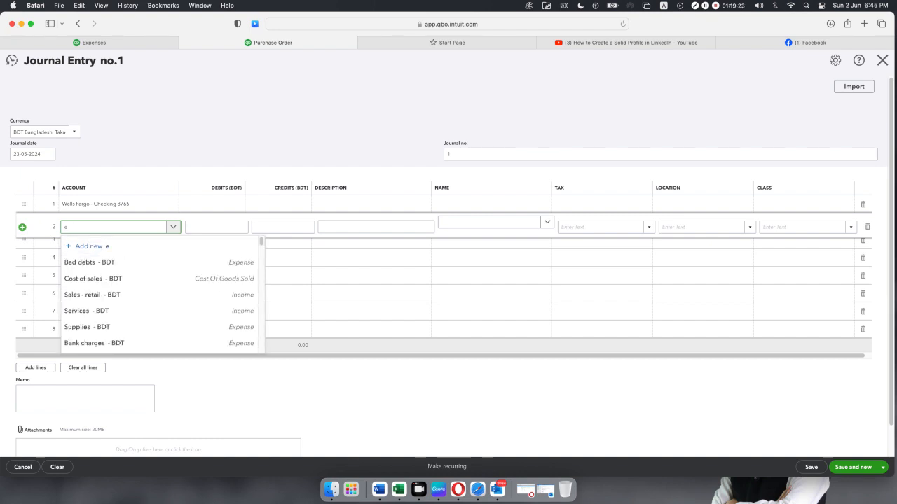
{"action": "scroll", "coordinate": [103, 285], "scroll_direction": "down", "scroll_amount": 3}
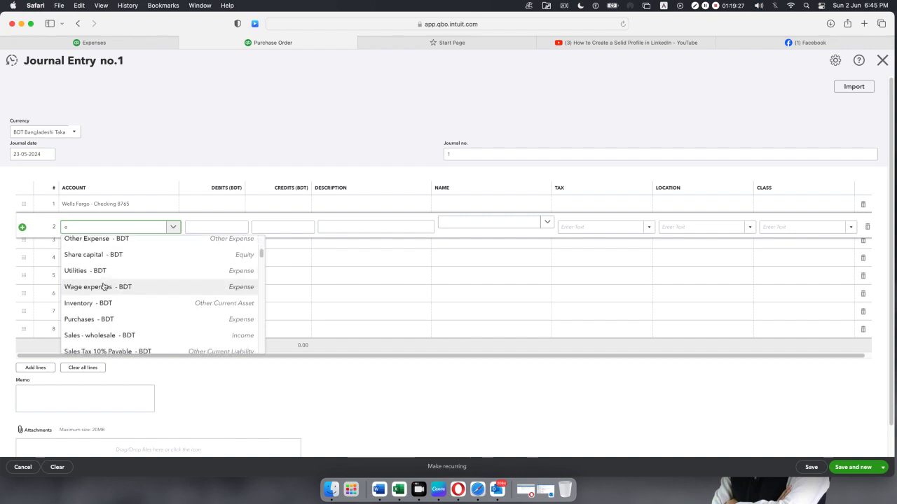
{"action": "scroll", "coordinate": [103, 285], "scroll_direction": "down", "scroll_amount": 5}
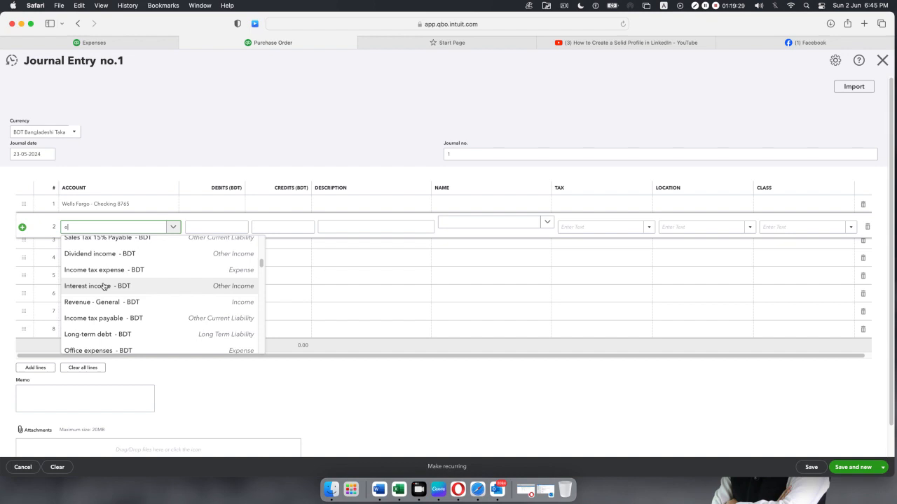
{"action": "scroll", "coordinate": [102, 286], "scroll_direction": "down", "scroll_amount": 3}
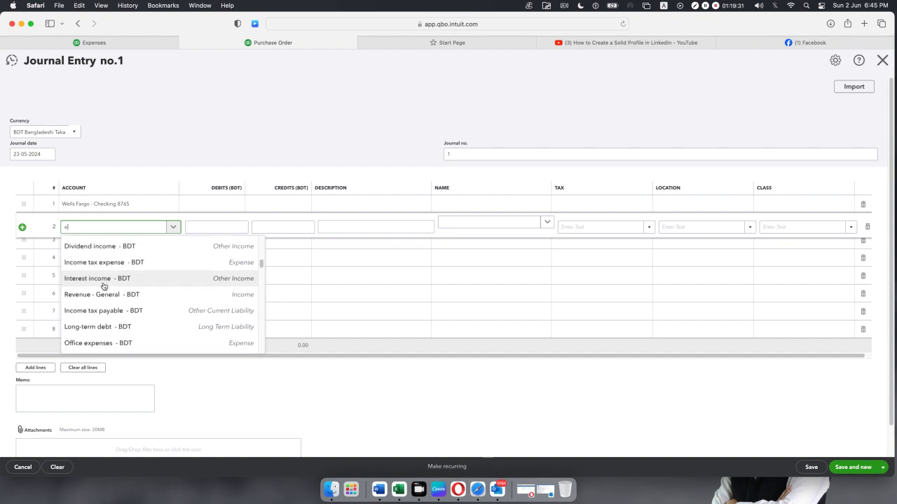
{"action": "scroll", "coordinate": [103, 286], "scroll_direction": "down", "scroll_amount": 3}
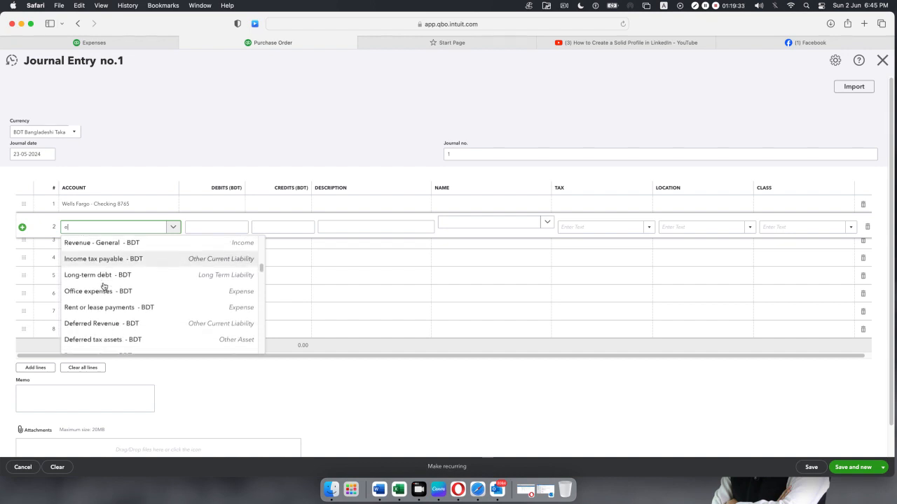
{"action": "scroll", "coordinate": [103, 286], "scroll_direction": "down", "scroll_amount": 4}
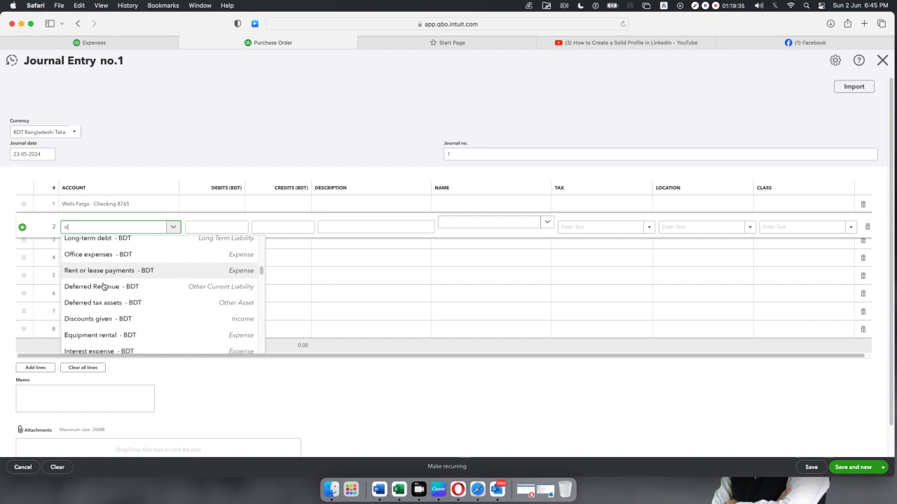
{"action": "scroll", "coordinate": [102, 286], "scroll_direction": "down", "scroll_amount": 8}
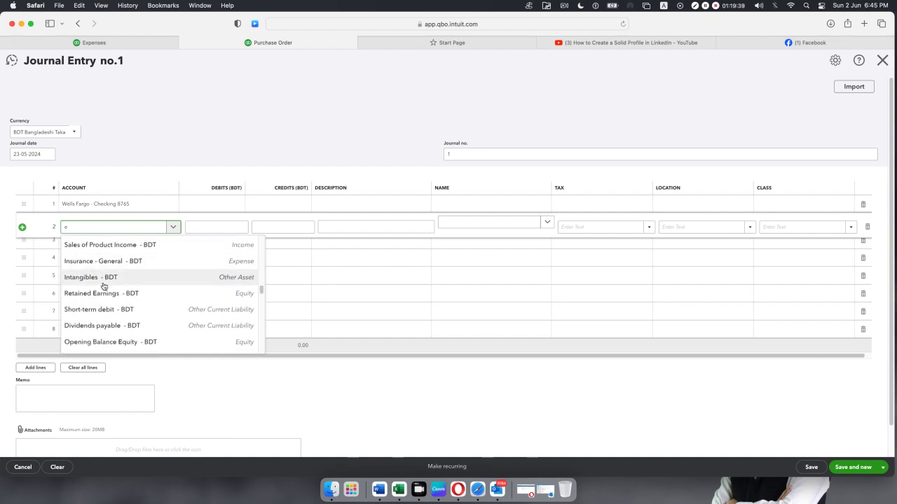
{"action": "scroll", "coordinate": [103, 286], "scroll_direction": "down", "scroll_amount": 6}
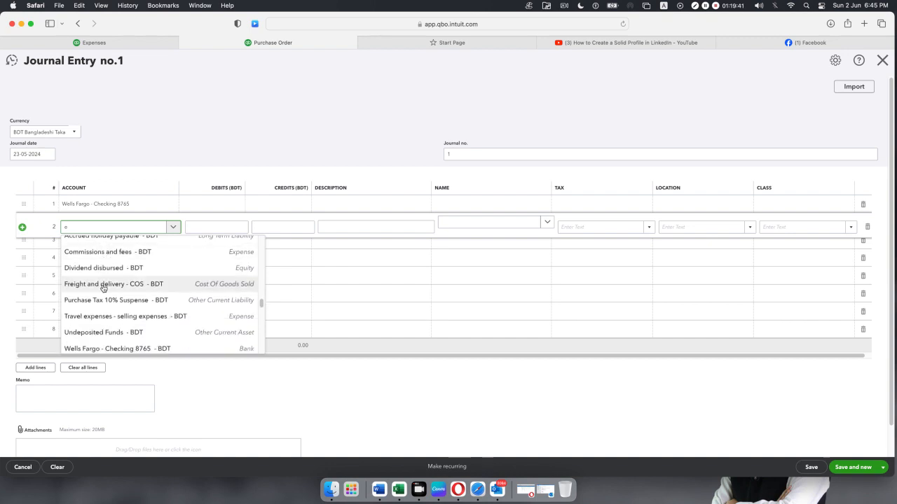
{"action": "scroll", "coordinate": [103, 287], "scroll_direction": "down", "scroll_amount": 5}
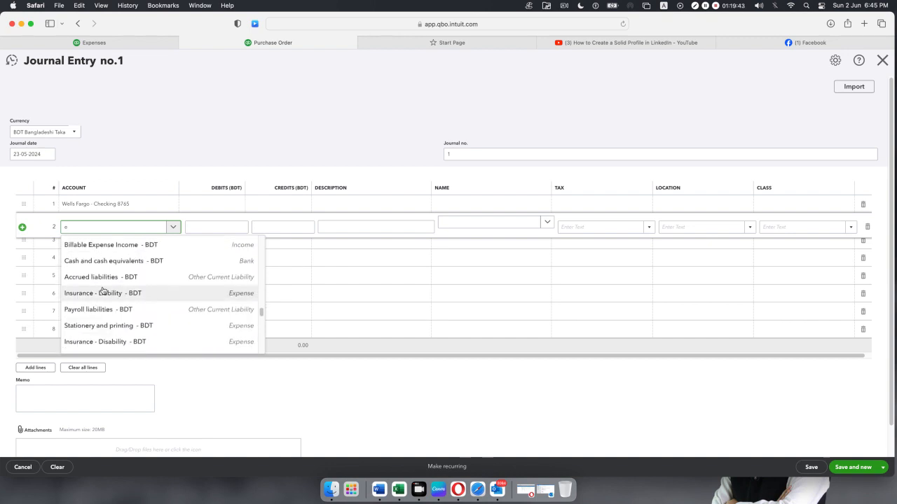
{"action": "scroll", "coordinate": [103, 289], "scroll_direction": "up", "scroll_amount": 10}
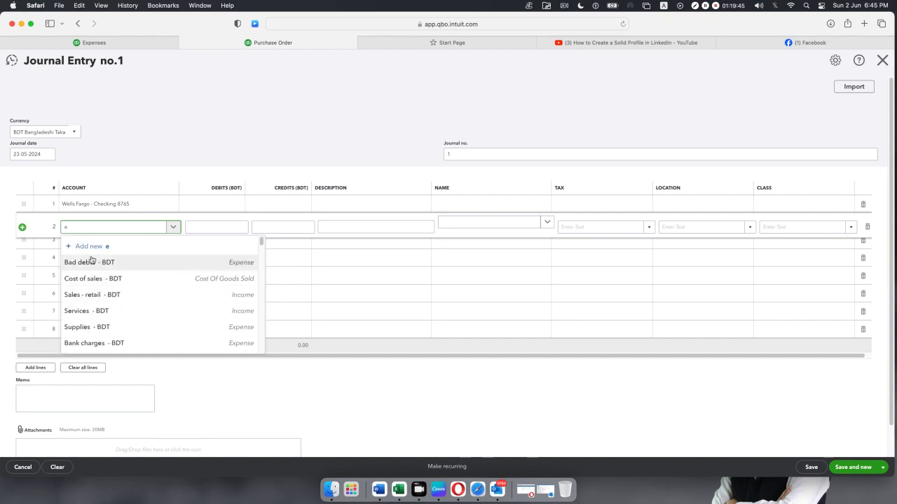
{"action": "left_click", "coordinate": [95, 247]}
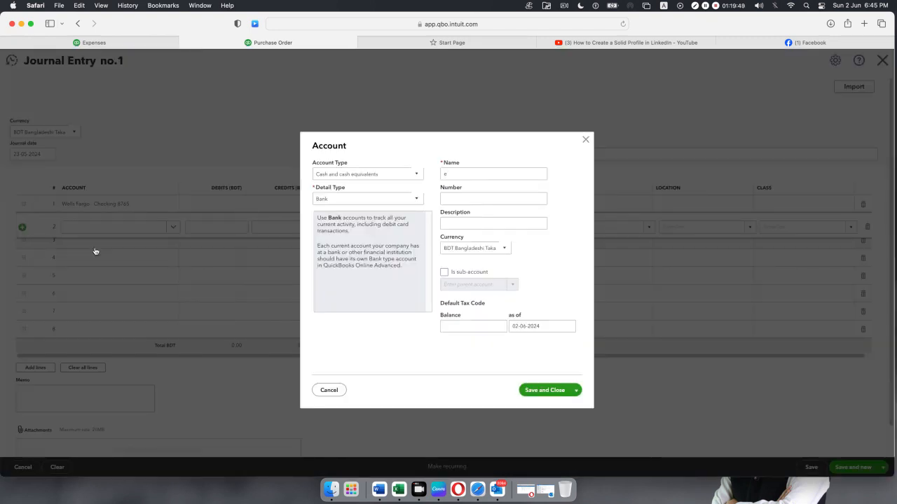
Make the new account Owner's equity type and detail, named Owners Contribution.
{"action": "left_click", "coordinate": [416, 175]}
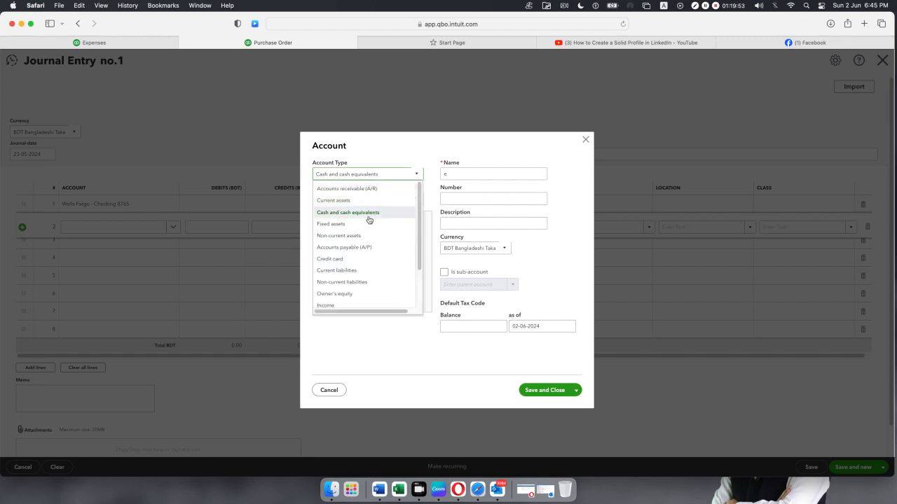
{"action": "scroll", "coordinate": [368, 221], "scroll_direction": "down", "scroll_amount": 5}
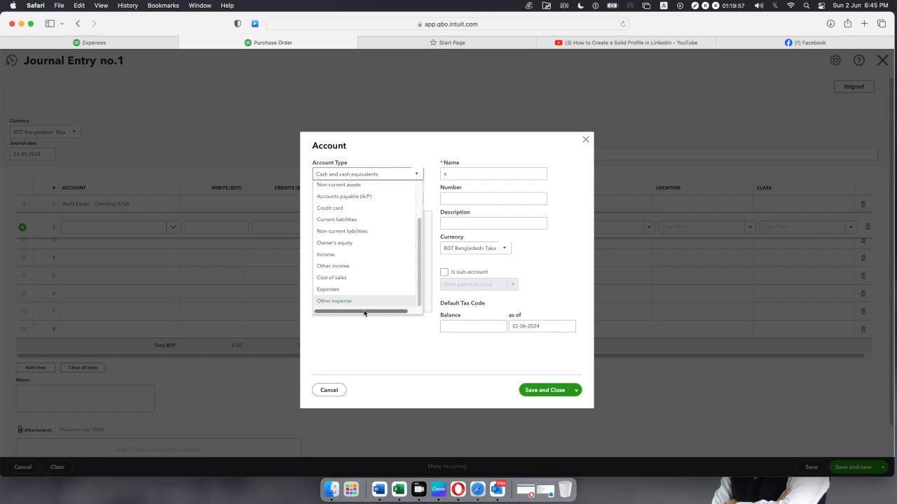
{"action": "left_click", "coordinate": [358, 244]}
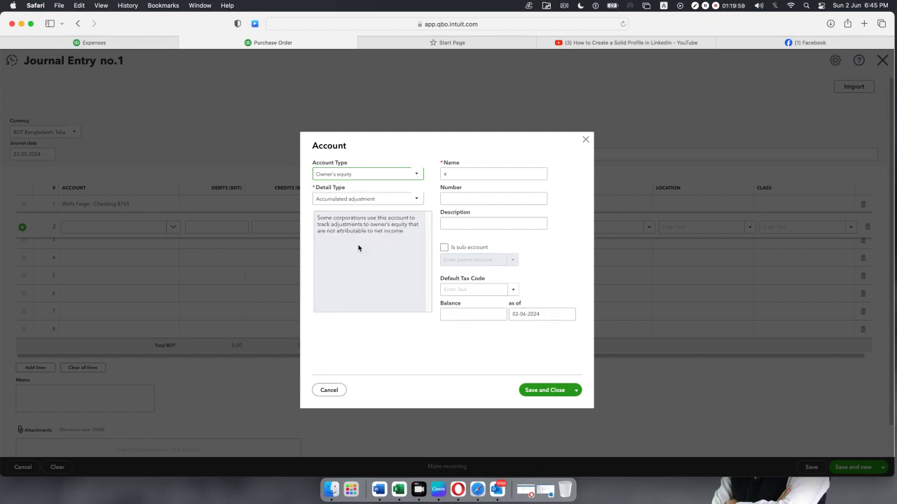
{"action": "left_click", "coordinate": [413, 201]}
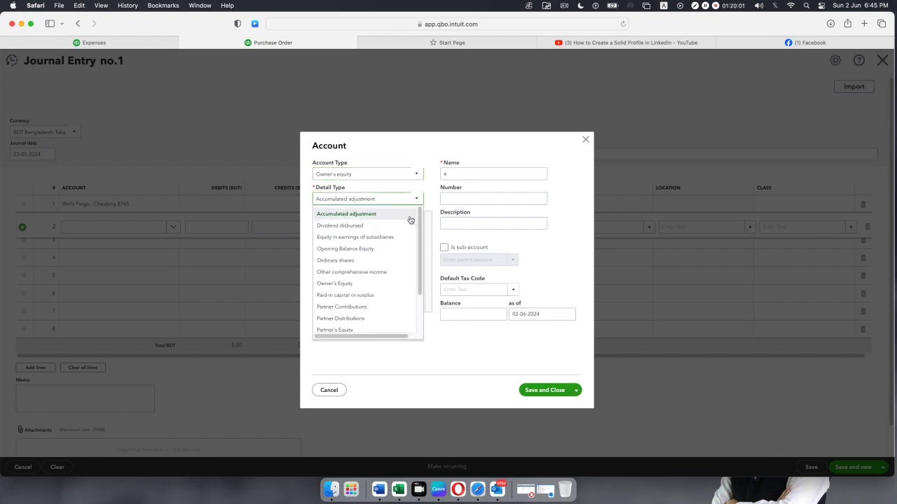
{"action": "left_click", "coordinate": [394, 286]}
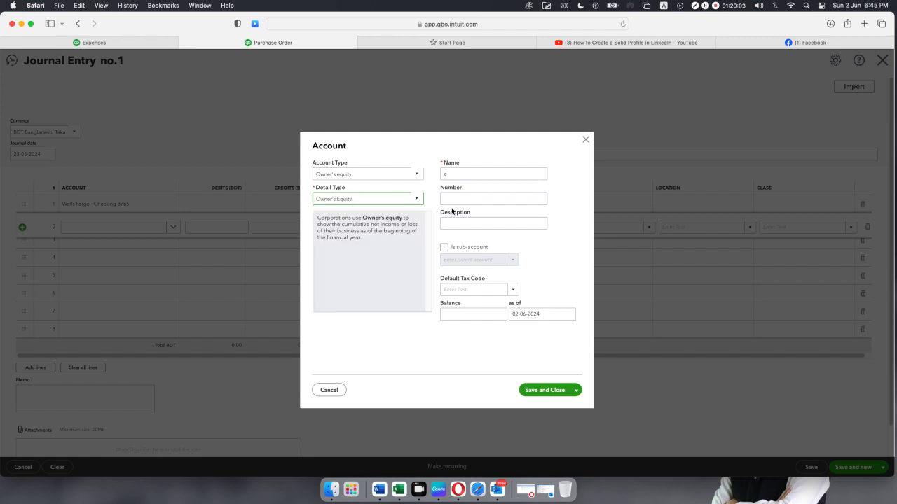
{"action": "double_click", "coordinate": [459, 176]}
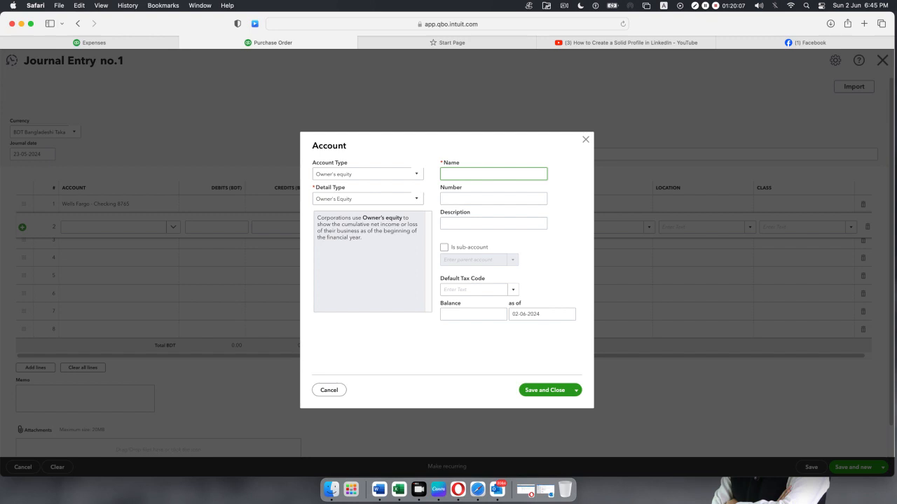
{"action": "type", "text": "Owners CO"}
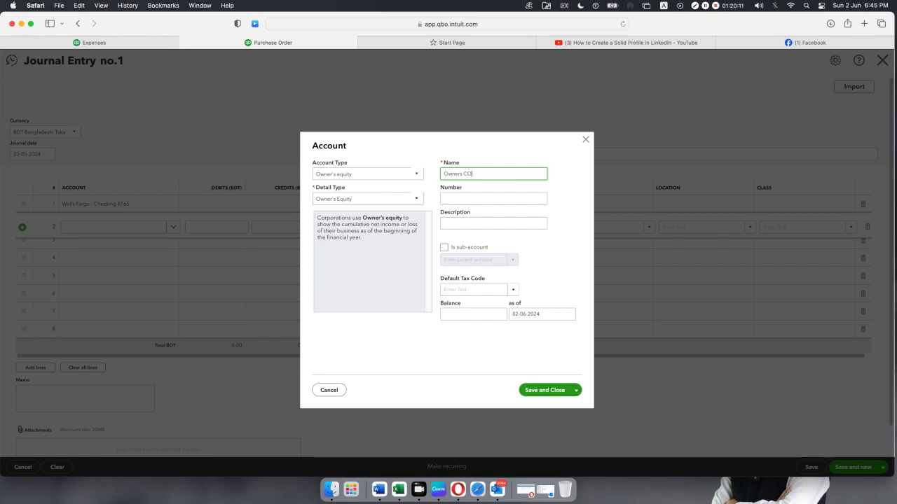
{"action": "type", "text": "bution"}
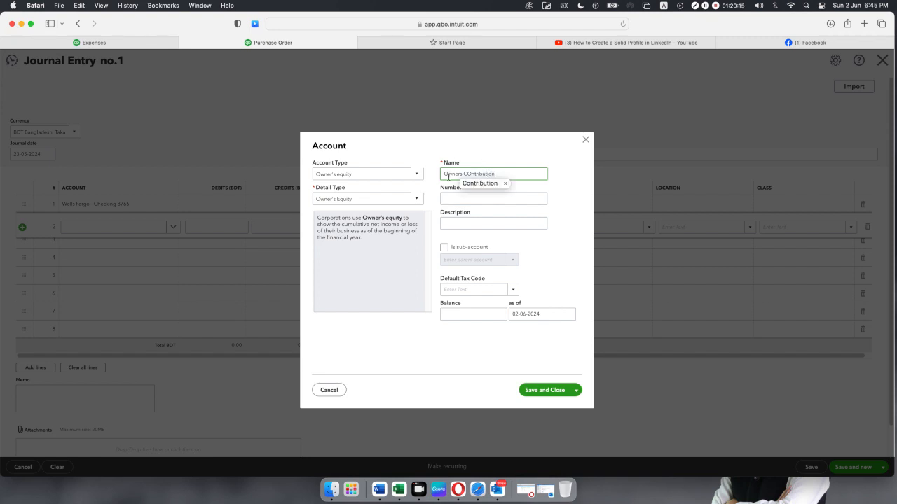
{"action": "left_click", "coordinate": [469, 185]}
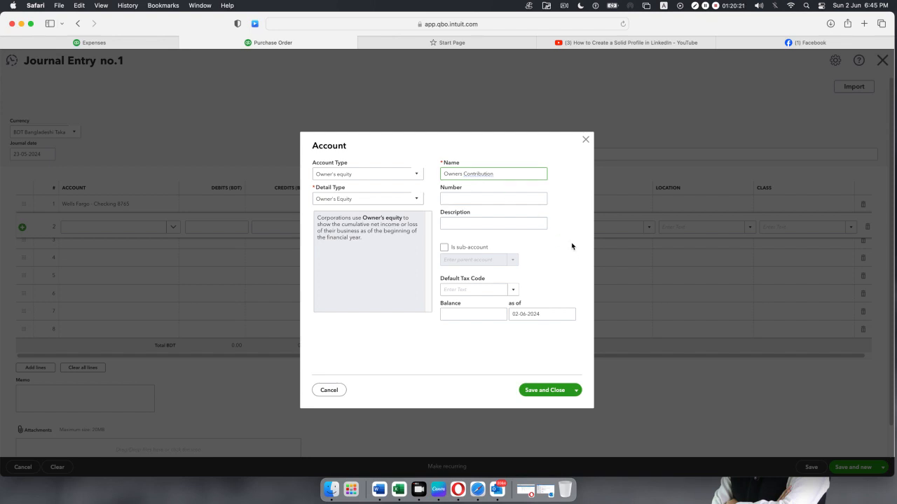
Set the account's as-of date to 01-06-2023 and save it onto line 2.
{"action": "left_click", "coordinate": [569, 314]}
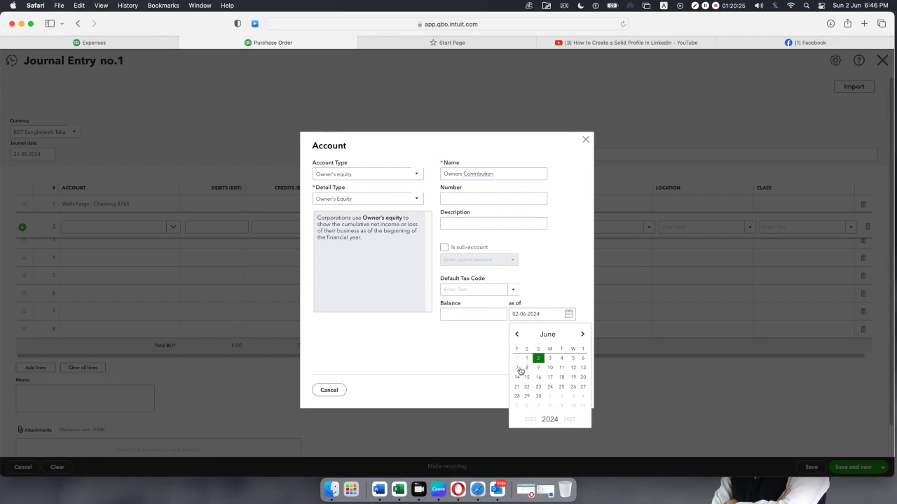
{"action": "left_click", "coordinate": [530, 419]}
{"action": "left_click", "coordinate": [582, 358]}
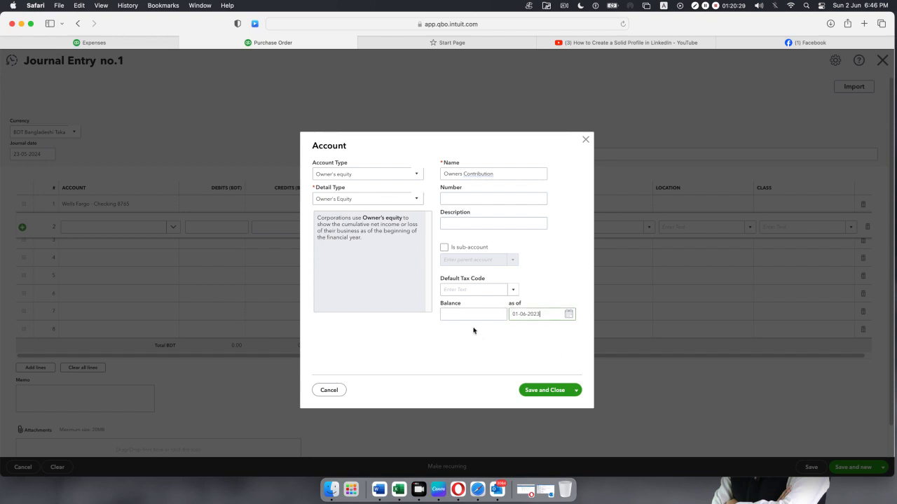
{"action": "left_click", "coordinate": [466, 314]}
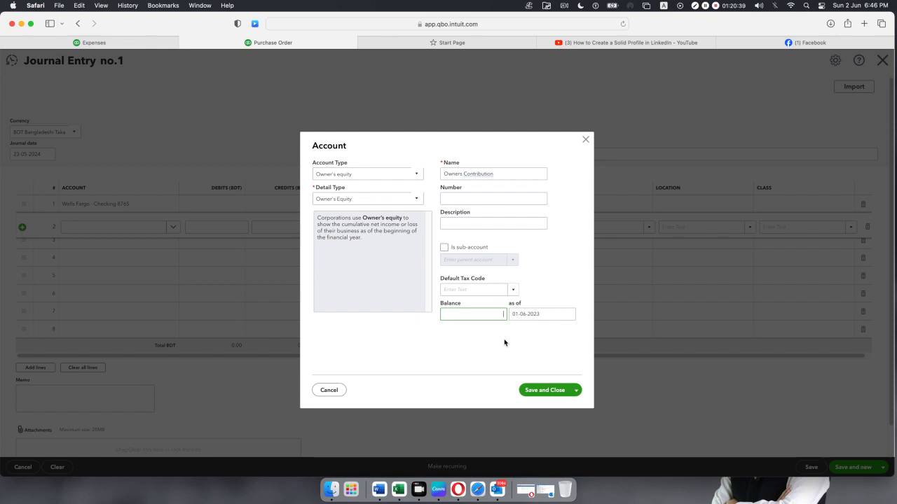
{"action": "left_click", "coordinate": [531, 390]}
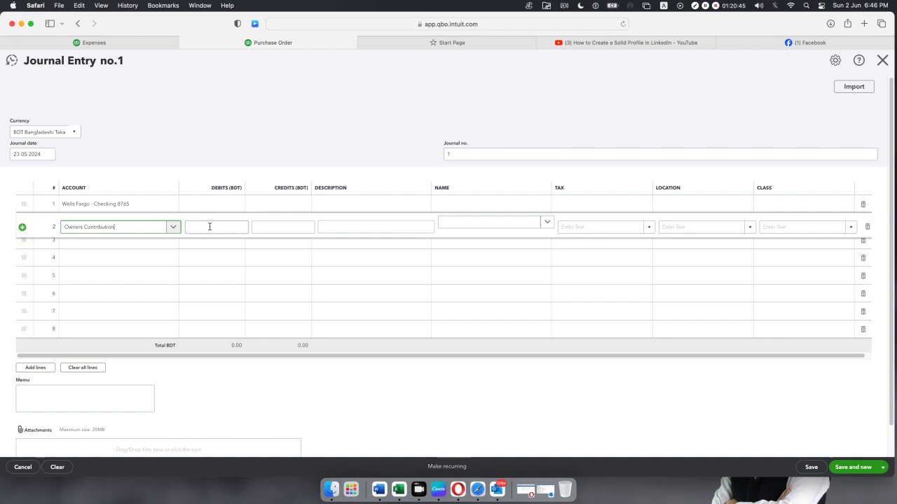
Enter a 50,000.00 debit on line 1 and a matching credit on line 2.
{"action": "left_click", "coordinate": [224, 205]}
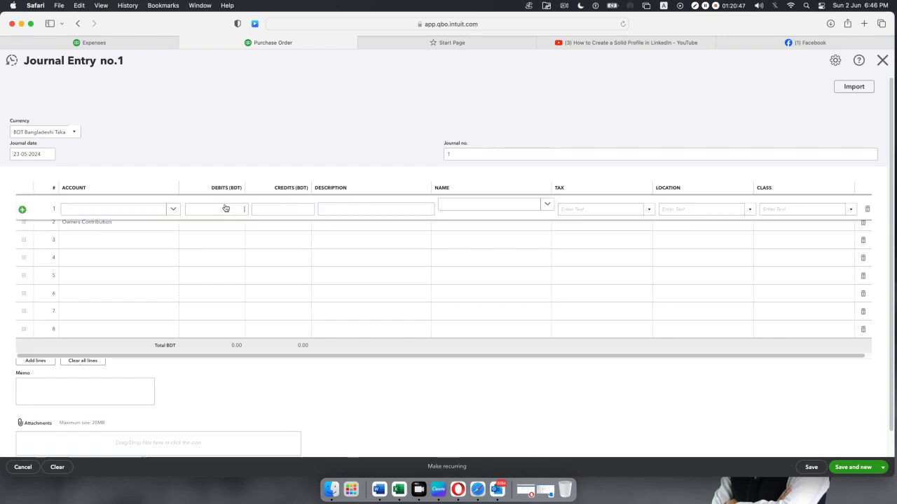
{"action": "type", "text": "5"}
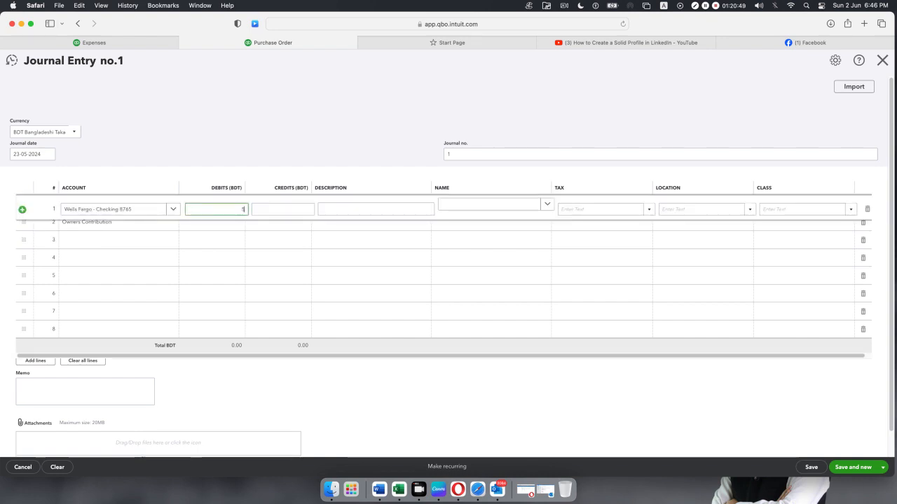
{"action": "type", "text": "0000"}
{"action": "left_click", "coordinate": [280, 227]}
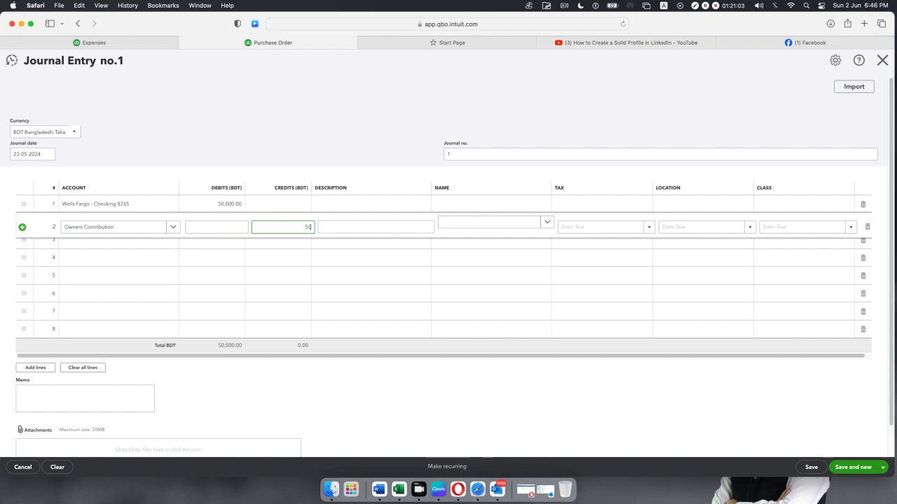
{"action": "left_click", "coordinate": [306, 125]}
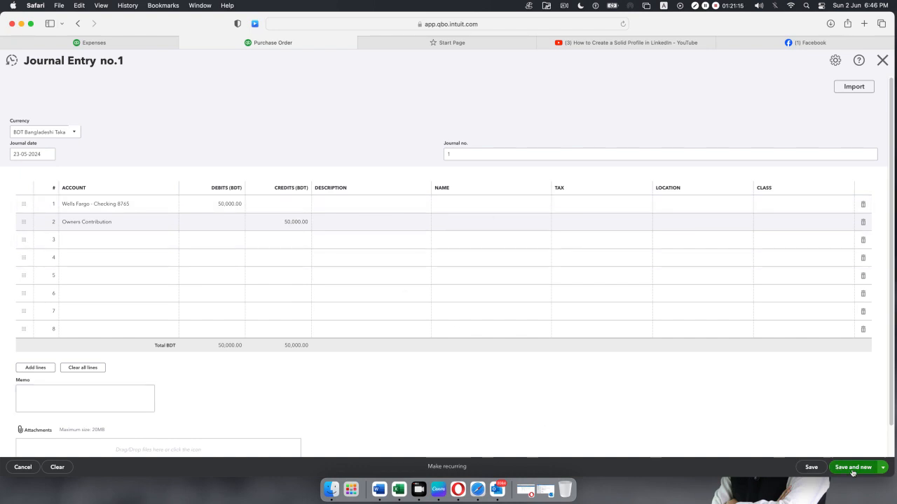
Save and close the journal entry, confirming without class details.
{"action": "left_click", "coordinate": [884, 473]}
{"action": "left_click", "coordinate": [856, 456]}
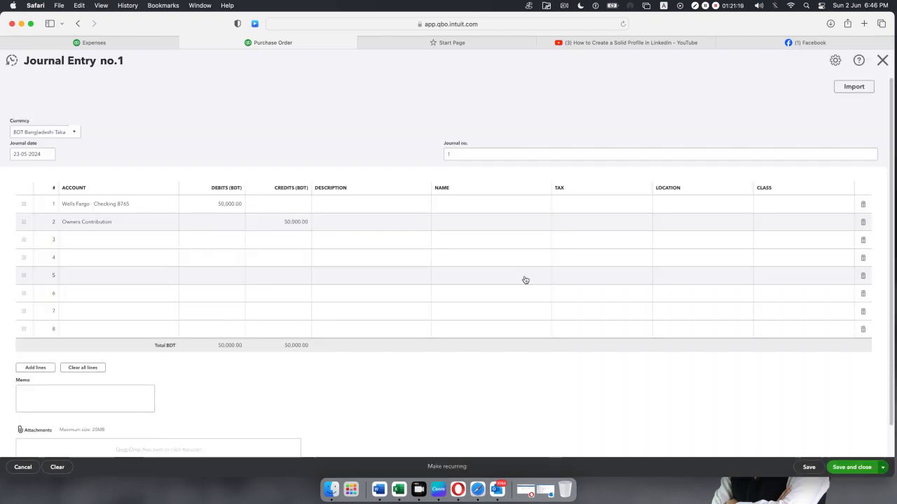
{"action": "left_click", "coordinate": [523, 277]}
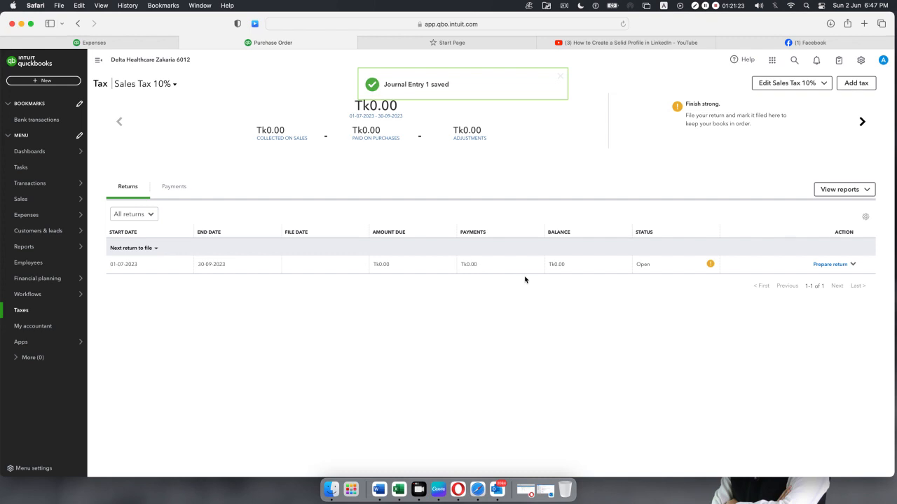
{"action": "left_click", "coordinate": [122, 46]}
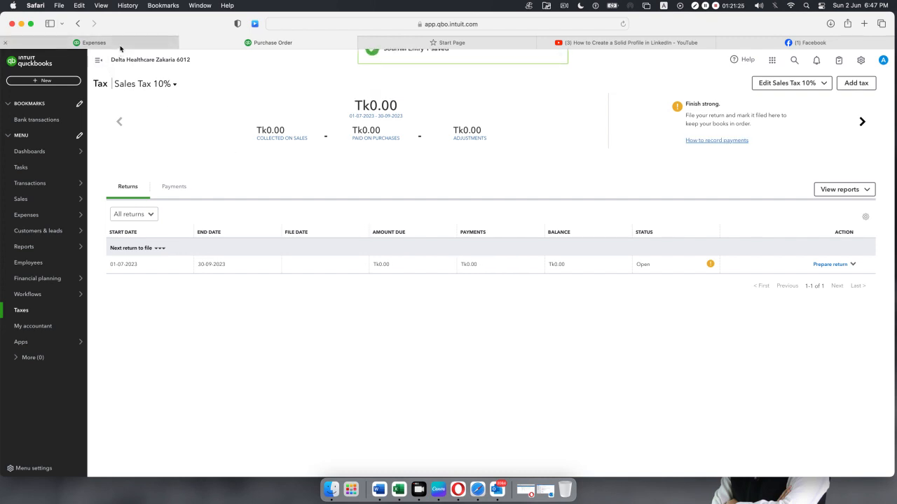
Reload Bill Payment no.1 and pay it from Wells Fargo - Checking 8765.
{"action": "left_click", "coordinate": [623, 24]}
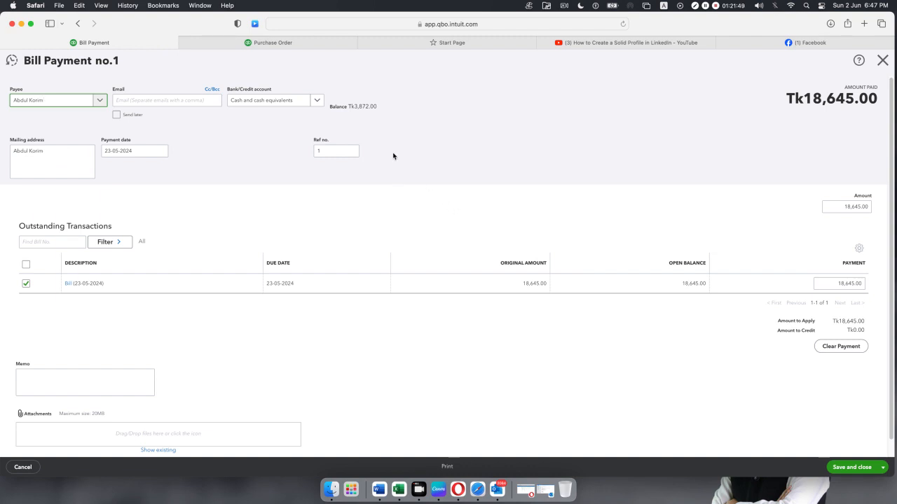
{"action": "left_click", "coordinate": [317, 102]}
{"action": "left_click", "coordinate": [259, 153]}
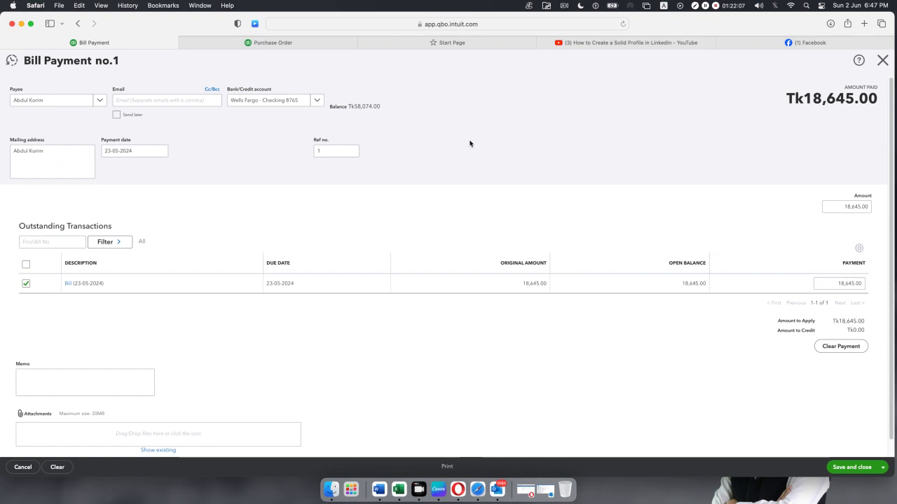
{"action": "left_click", "coordinate": [680, 42]}
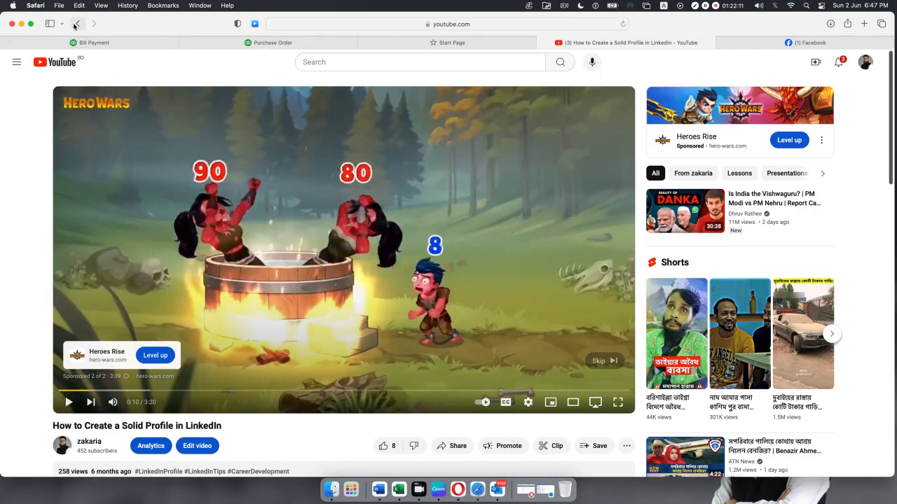
Open the 'How QuickBooks functions, calculate accounting ratios and transections' video from the channel's Videos and select its URL.
{"action": "scroll", "coordinate": [393, 279], "scroll_direction": "down", "scroll_amount": 15}
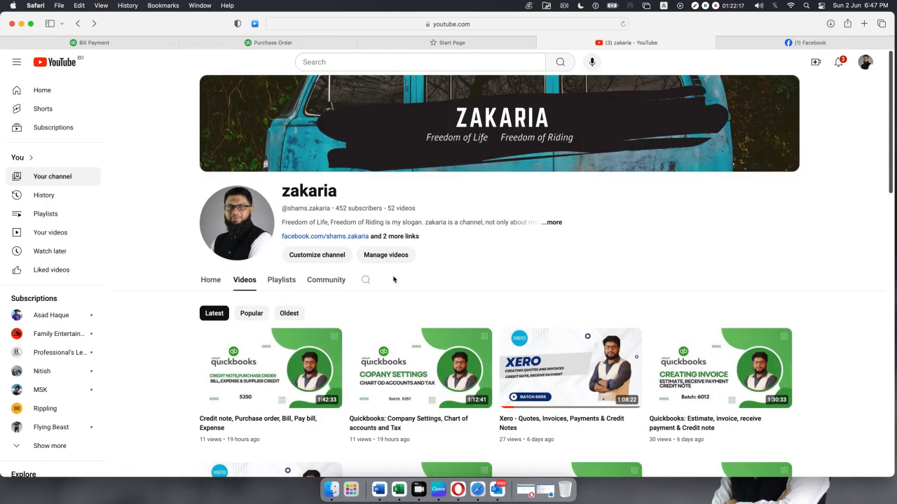
{"action": "scroll", "coordinate": [524, 320], "scroll_direction": "down", "scroll_amount": 10}
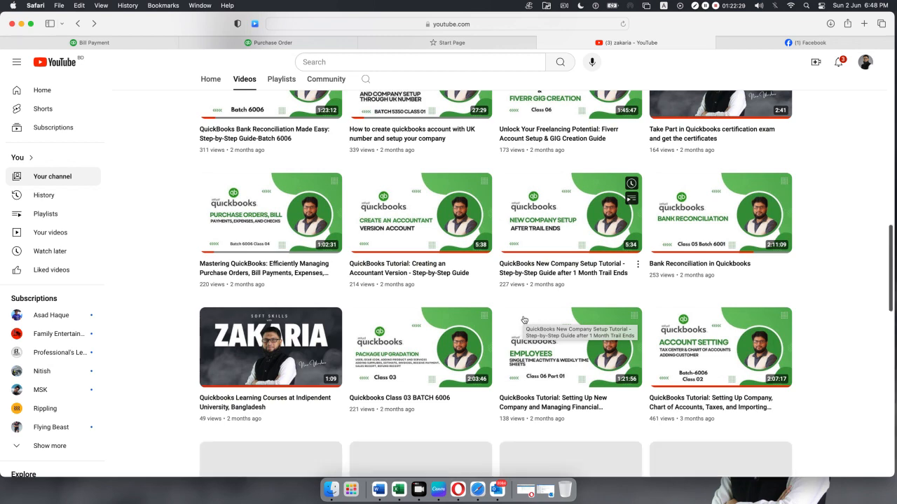
{"action": "scroll", "coordinate": [566, 304], "scroll_direction": "up", "scroll_amount": 12}
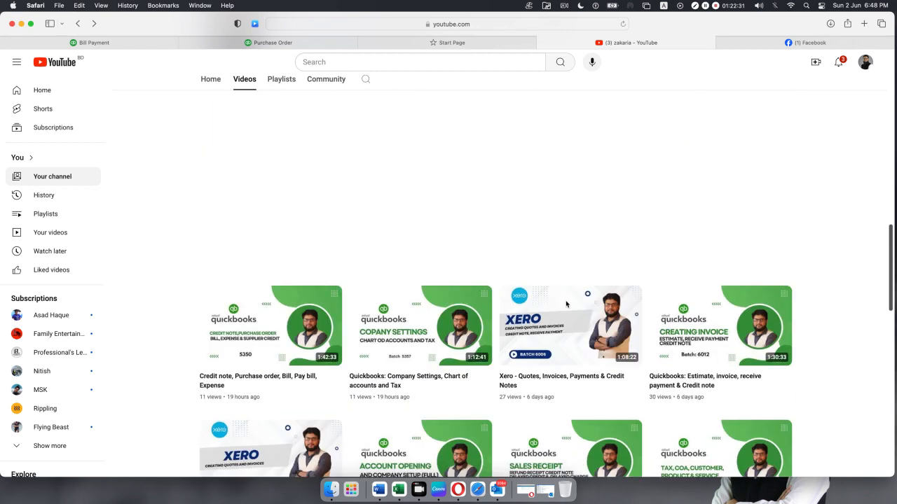
{"action": "scroll", "coordinate": [567, 305], "scroll_direction": "down", "scroll_amount": 20}
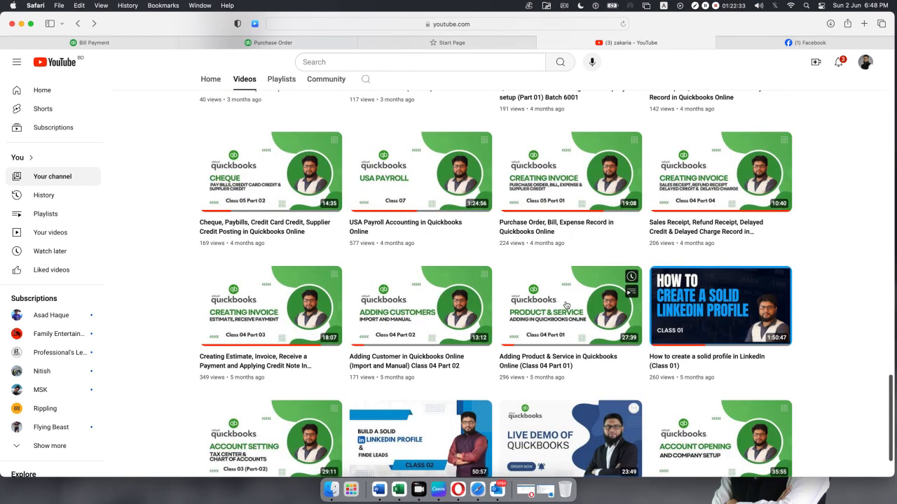
{"action": "scroll", "coordinate": [567, 305], "scroll_direction": "down", "scroll_amount": 2}
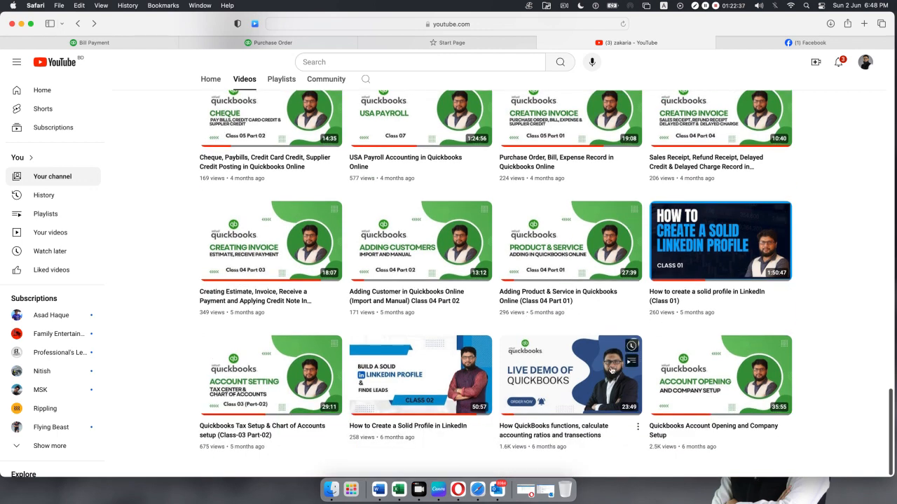
{"action": "left_click", "coordinate": [556, 435]}
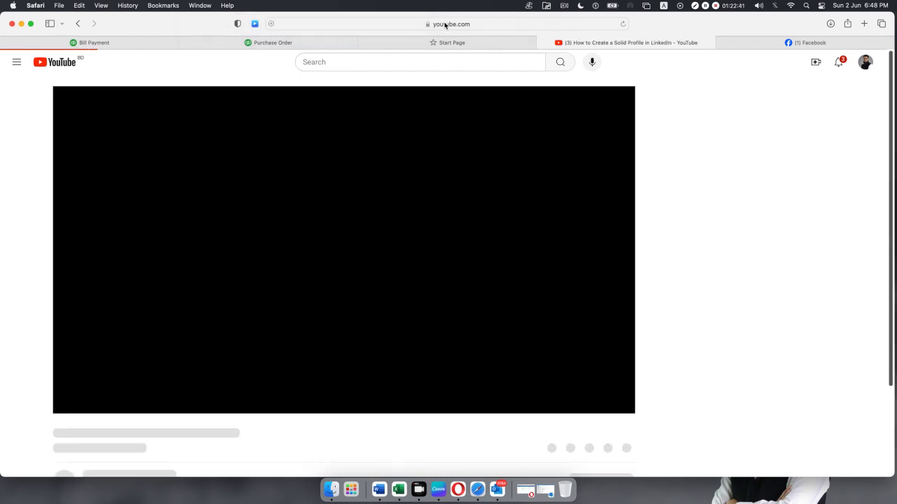
{"action": "left_click", "coordinate": [444, 26]}
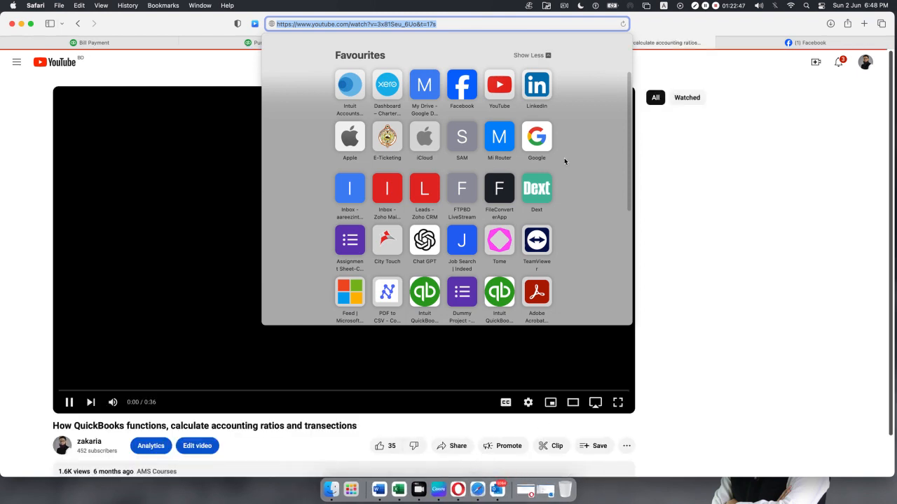
Paste and send the QuickBooks video link in the Facebook group chat, then return to YouTube.
{"action": "left_click", "coordinate": [783, 43]}
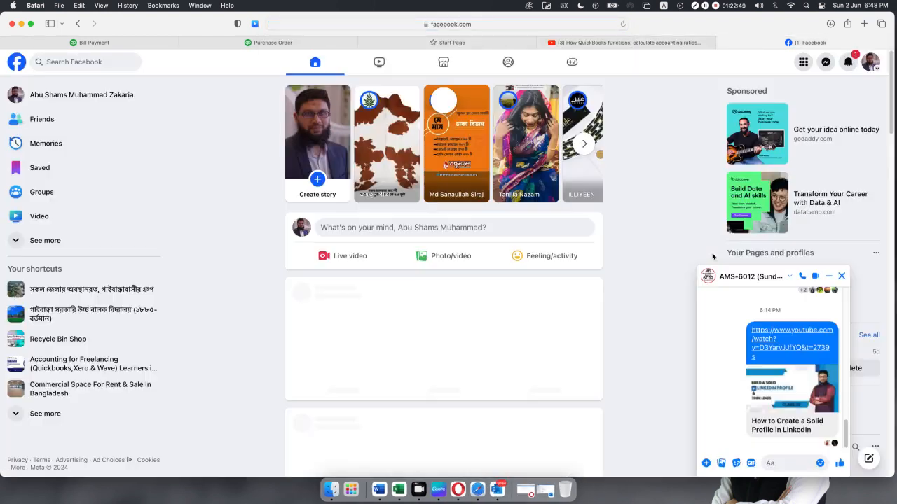
{"action": "left_click", "coordinate": [777, 465]}
{"action": "key", "text": "super+v"}
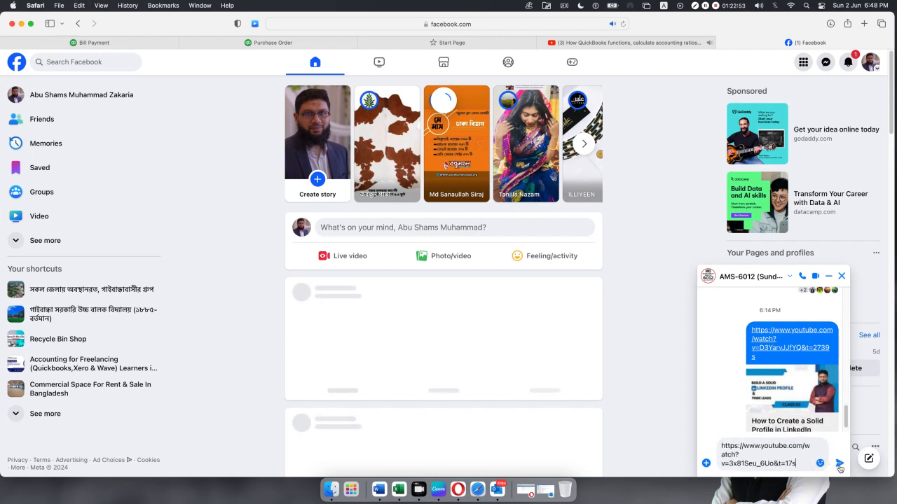
{"action": "left_click", "coordinate": [840, 464]}
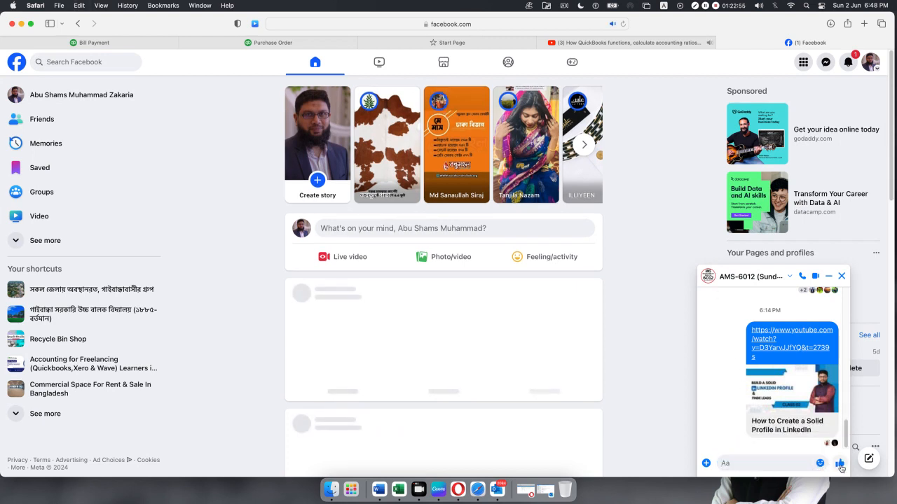
{"action": "mouse_move", "coordinate": [598, 47]}
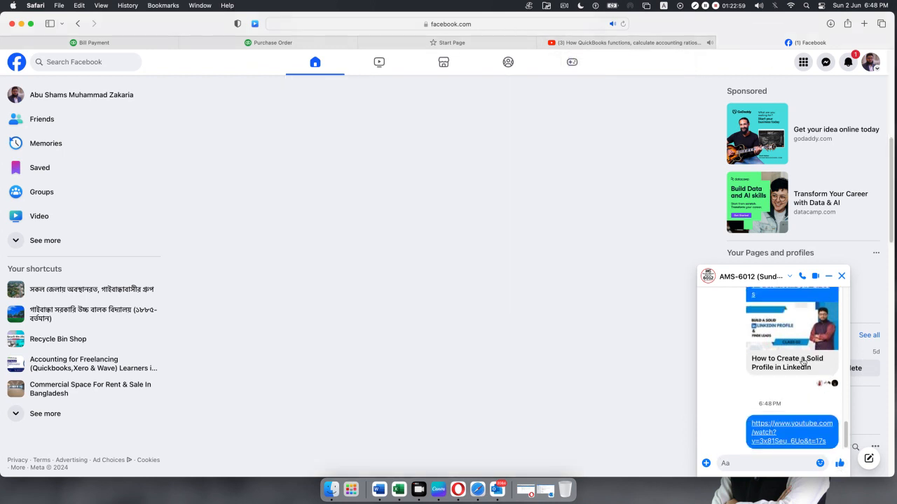
{"action": "left_click", "coordinate": [578, 44]}
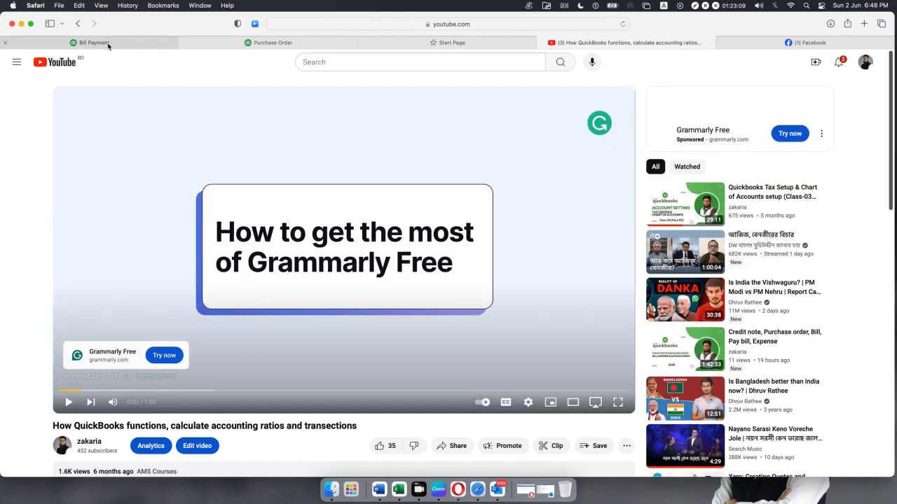
On the bill payment form, replace the 18,645.00 payment amount with 15000.
{"action": "left_click", "coordinate": [111, 42]}
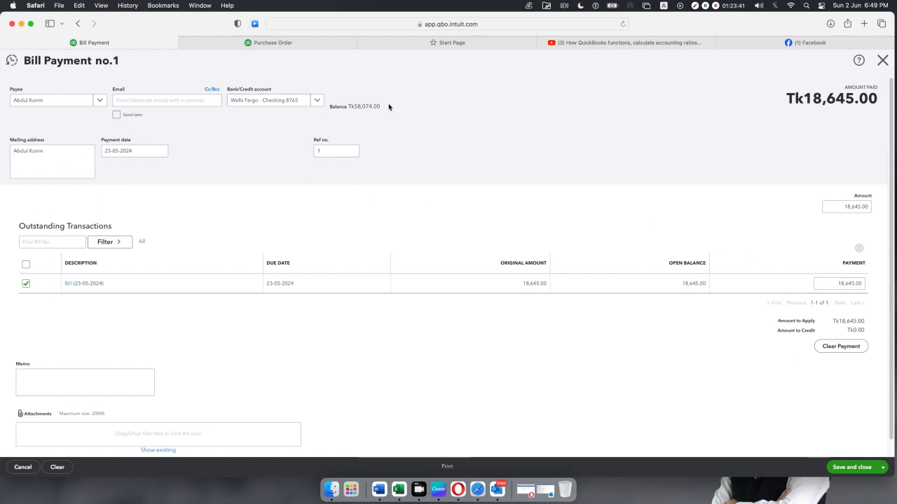
{"action": "left_click_drag", "start_coordinate": [391, 107], "coordinate": [336, 104]}
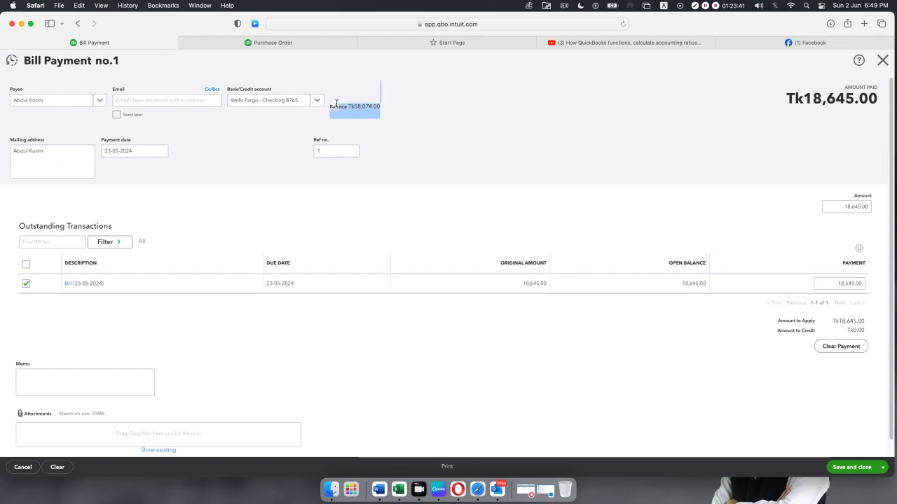
{"action": "left_click", "coordinate": [620, 151]}
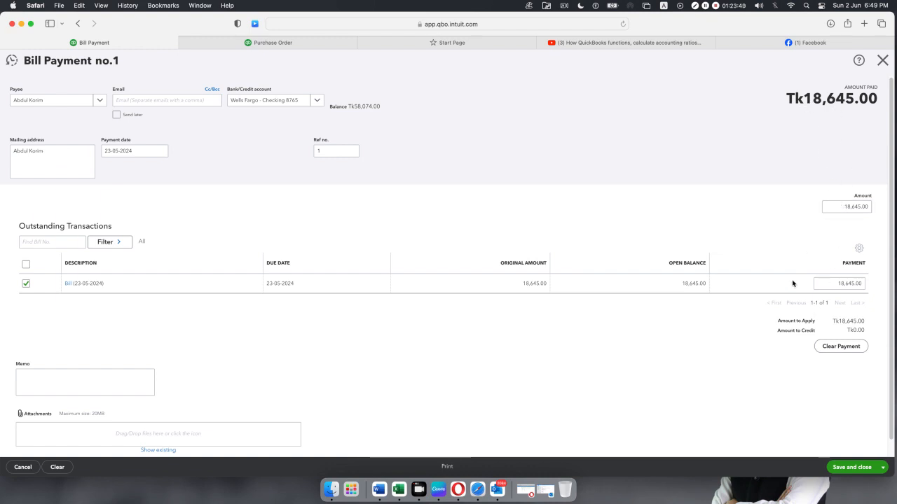
{"action": "left_click", "coordinate": [842, 207]}
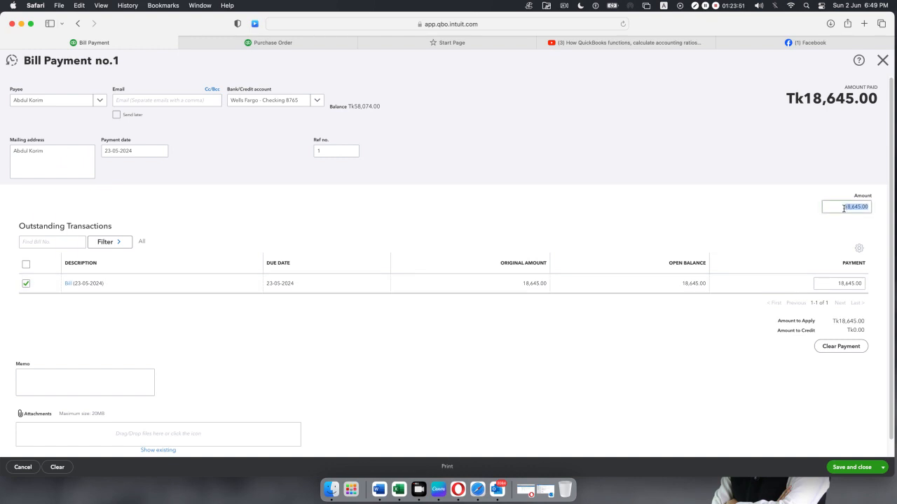
{"action": "type", "text": "150000"}
{"action": "left_click", "coordinate": [735, 164]}
{"action": "left_click", "coordinate": [852, 206]}
{"action": "key", "text": "BackSpace"}
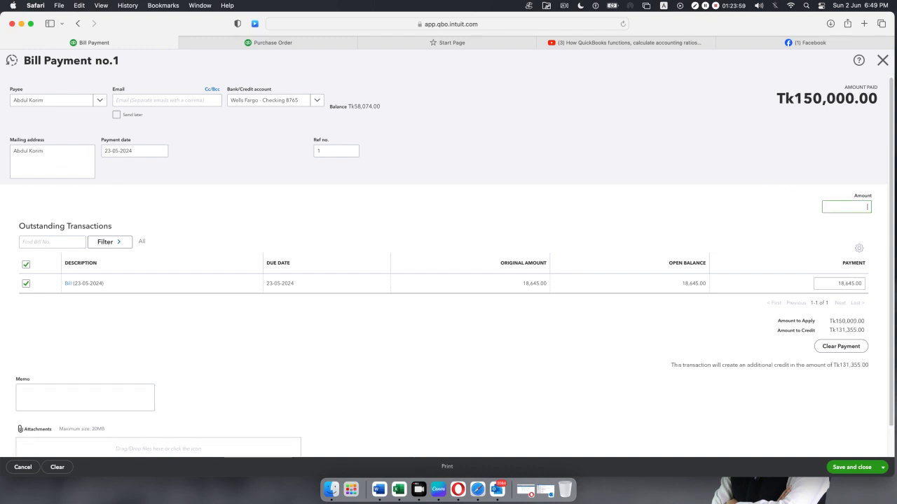
{"action": "type", "text": "15000"}
{"action": "left_click", "coordinate": [770, 222]}
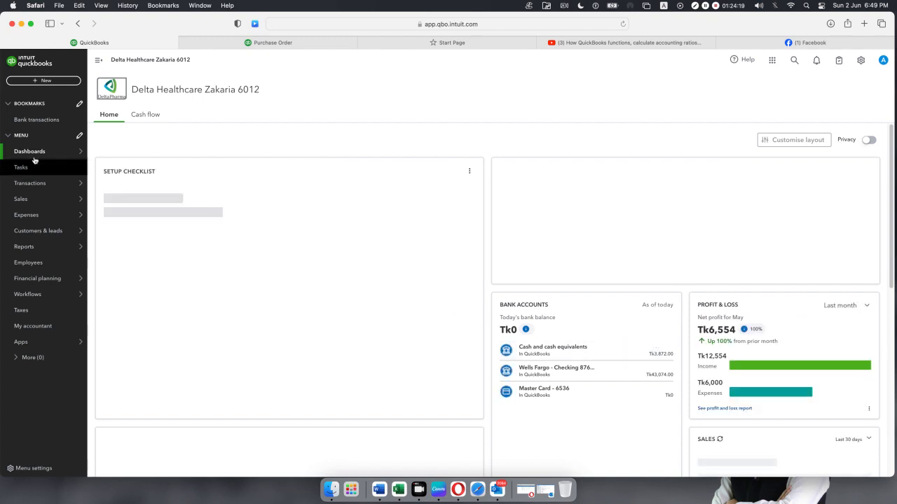
Go to Expenses > Expenses to see the Tk15,000.00 cheque bill payment listed.
{"action": "mouse_move", "coordinate": [31, 188]}
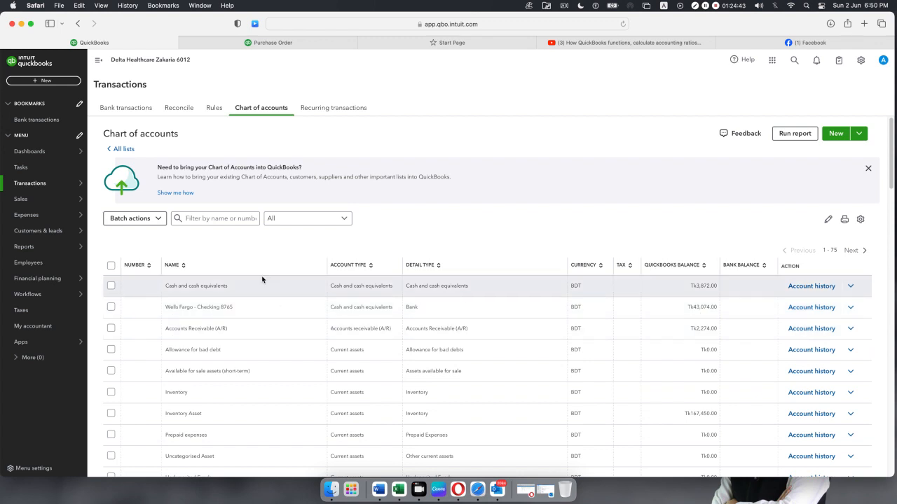
{"action": "mouse_move", "coordinate": [28, 218]}
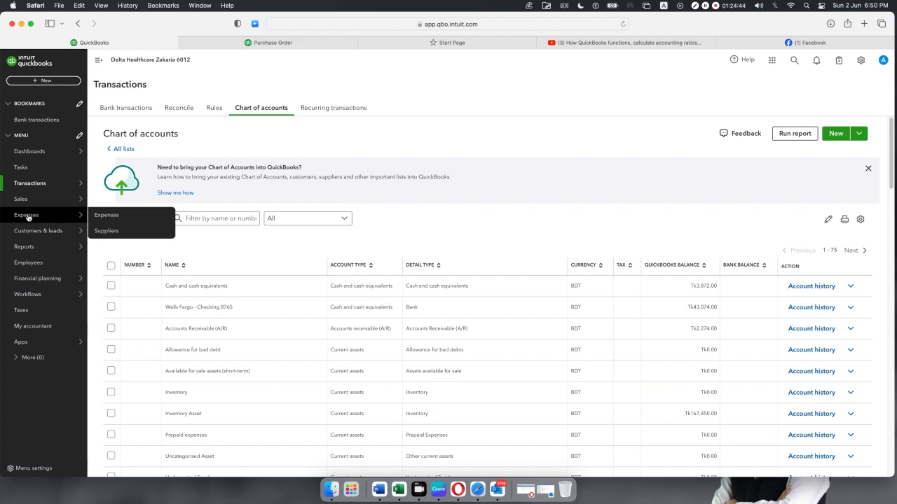
{"action": "left_click", "coordinate": [106, 215]}
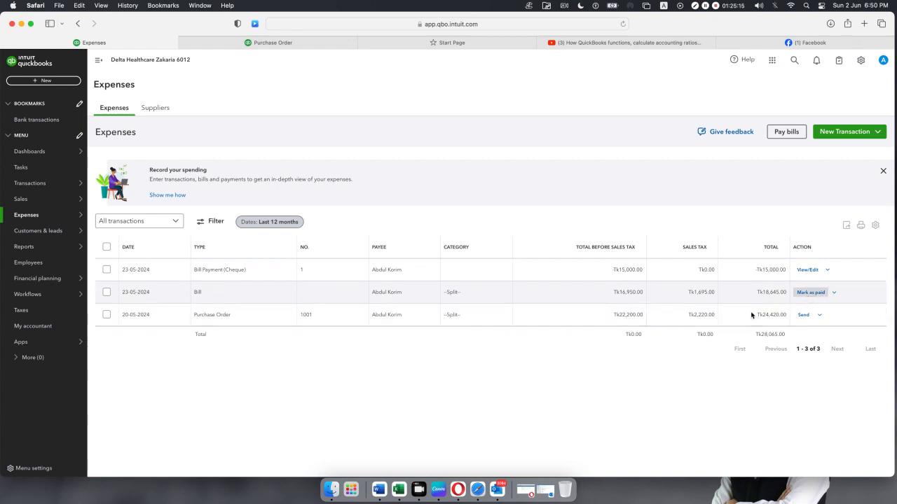
Save Bill Payment no.2 for the remaining Tk3,645.00 from Wells Fargo - Checking 8765.
{"action": "scroll", "coordinate": [649, 325], "scroll_direction": "down", "scroll_amount": 1}
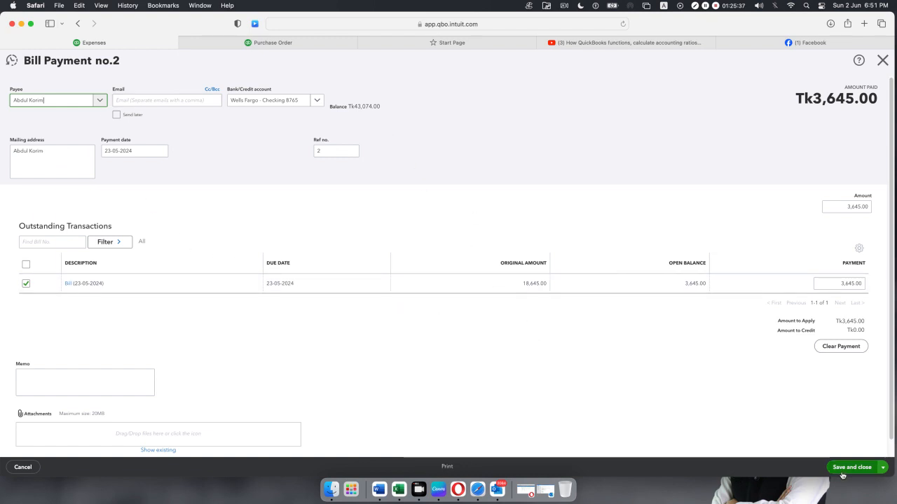
{"action": "left_click", "coordinate": [853, 471]}
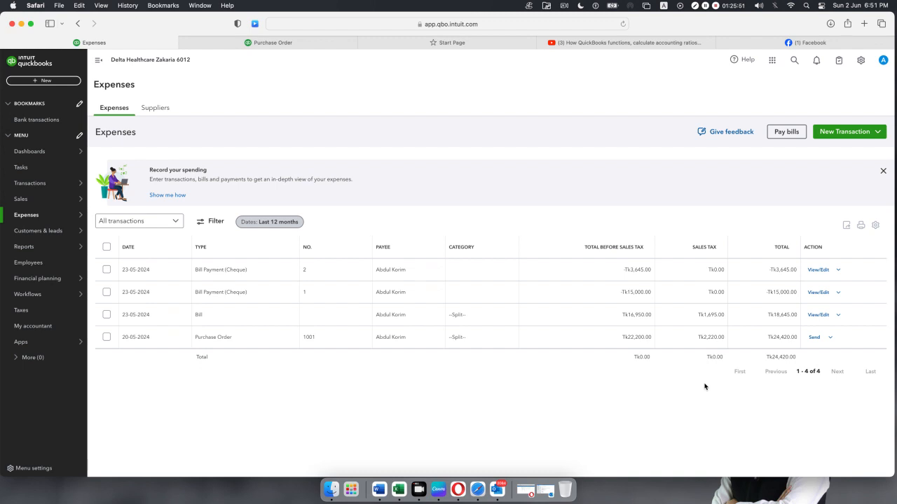
{"action": "left_click", "coordinate": [35, 82]}
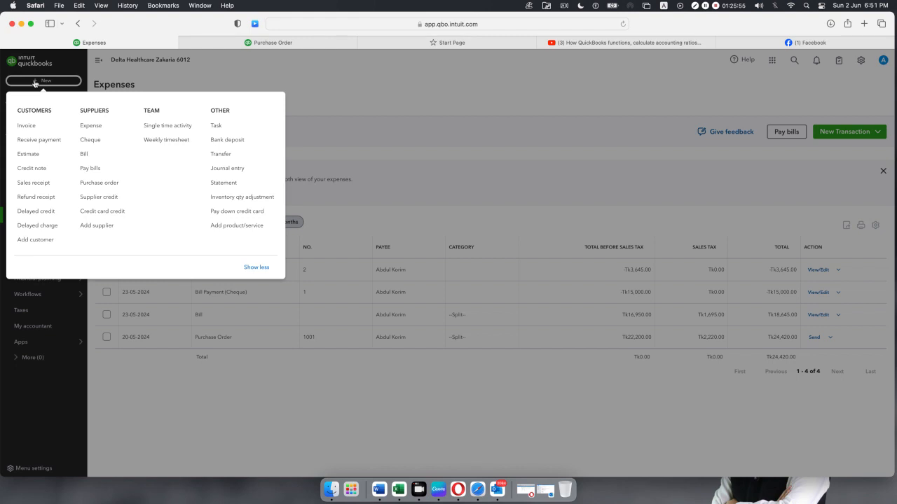
Start a new bill for the existing supplier, dated 24-05-2024.
{"action": "left_click", "coordinate": [85, 154]}
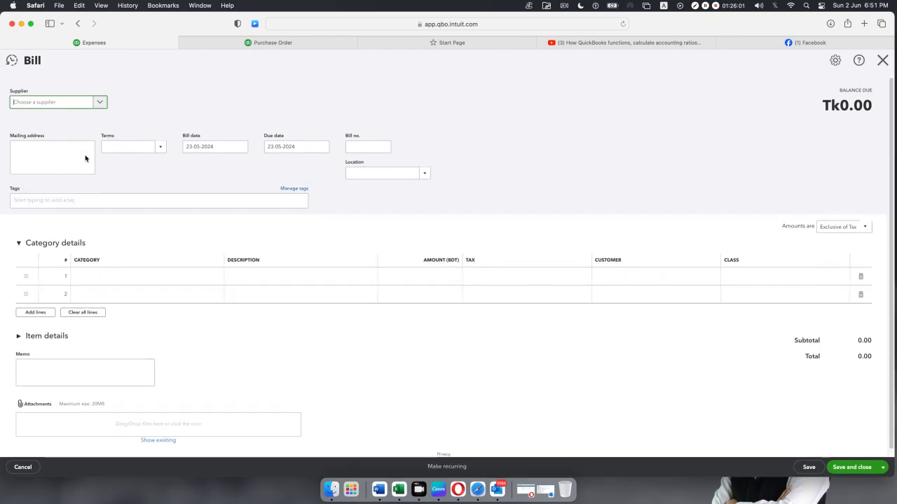
{"action": "left_click", "coordinate": [100, 102]}
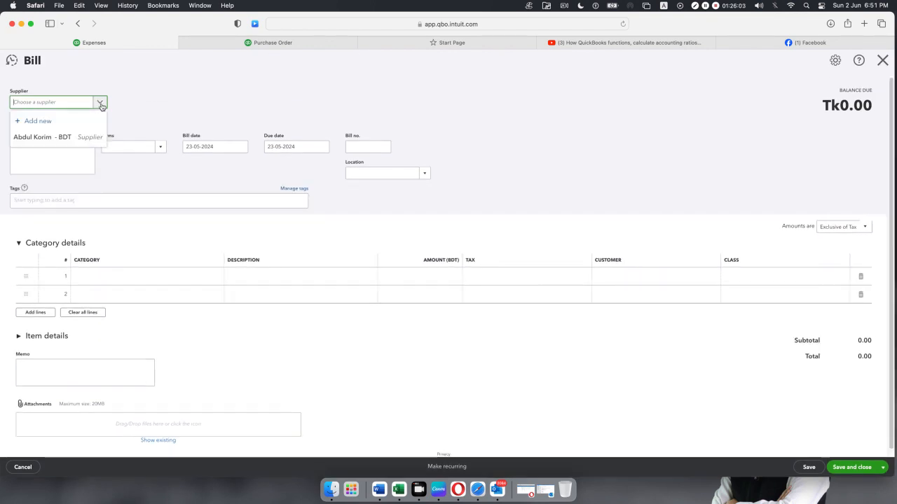
{"action": "left_click", "coordinate": [68, 140]}
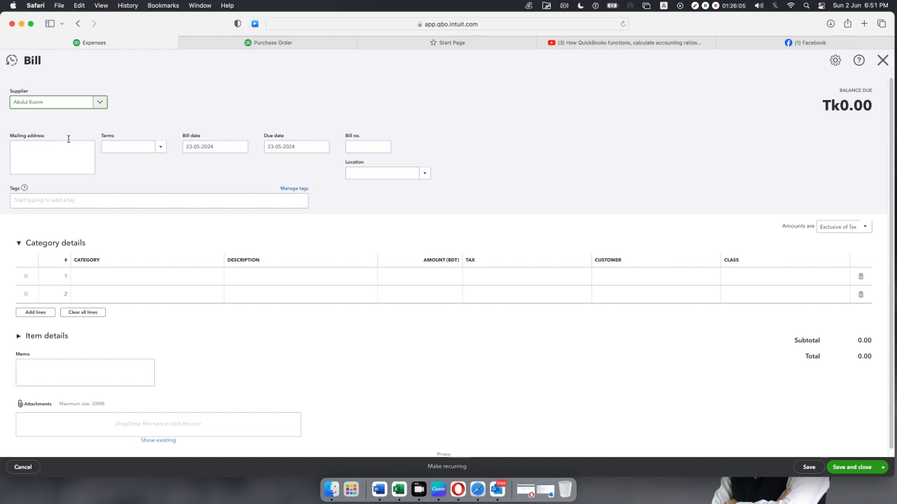
{"action": "left_click", "coordinate": [241, 154]}
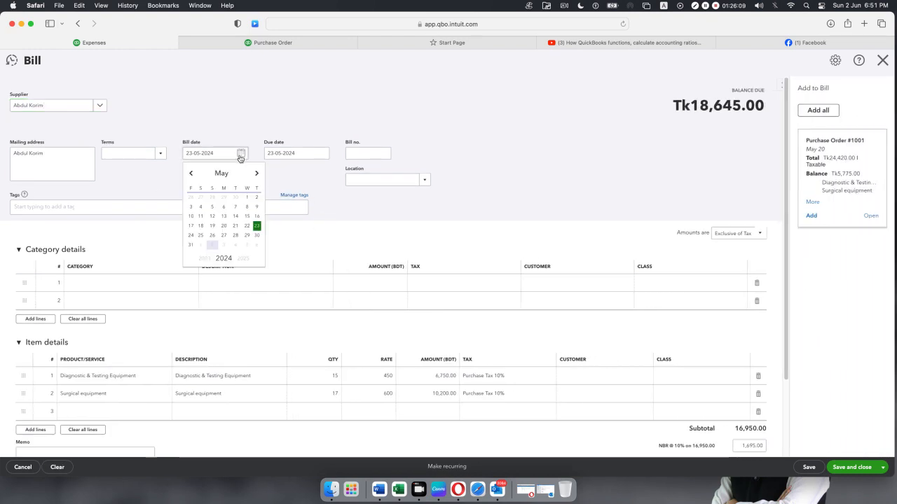
{"action": "left_click", "coordinate": [191, 236]}
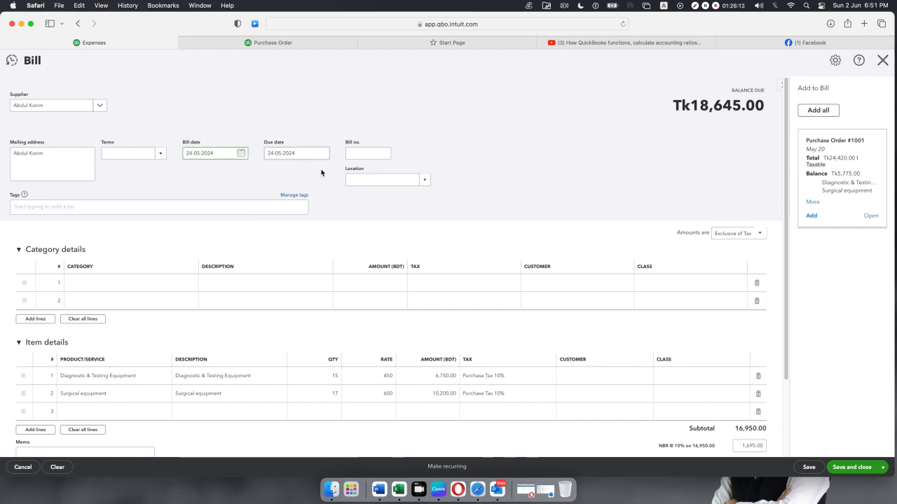
{"action": "left_click", "coordinate": [344, 211]}
Enter BILL 002 as the bill number.
{"action": "left_click", "coordinate": [370, 152]}
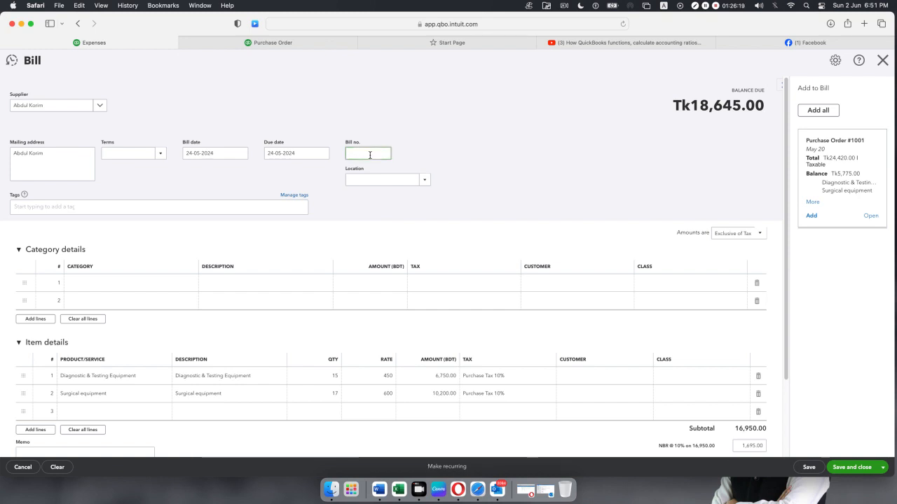
{"action": "type", "text": "B"}
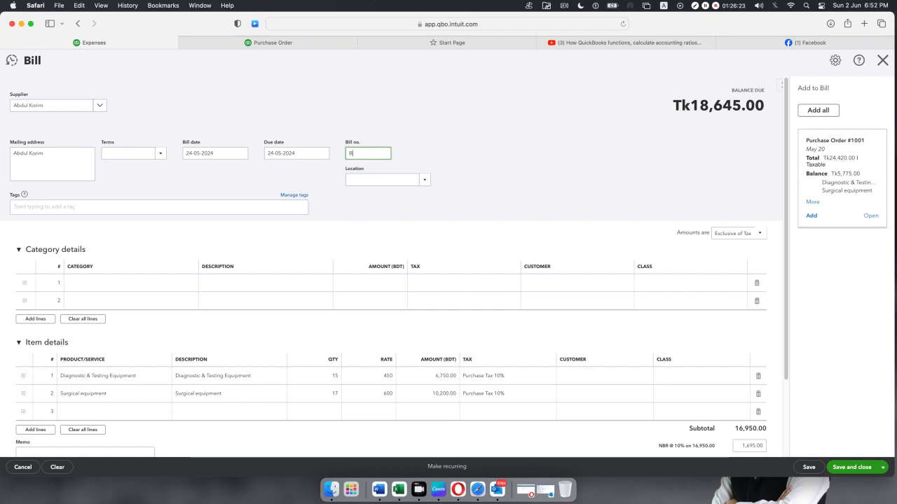
{"action": "type", "text": "ILL 002"}
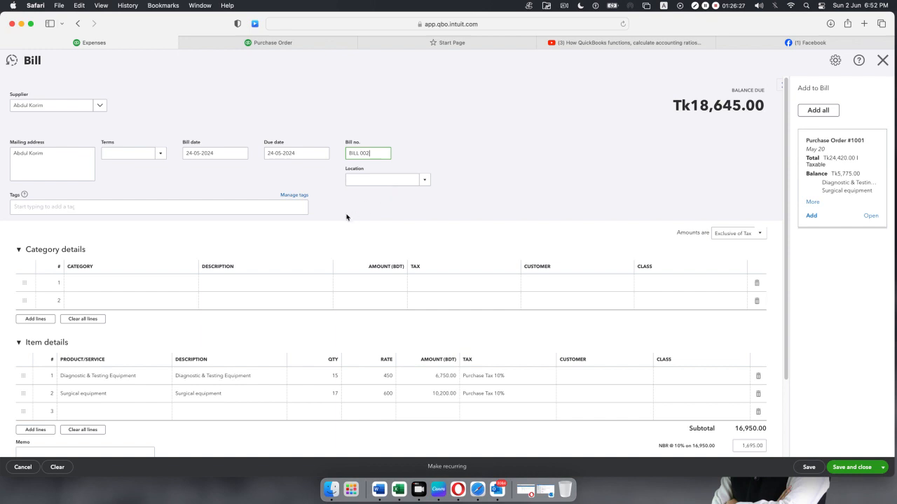
{"action": "left_click", "coordinate": [346, 217]}
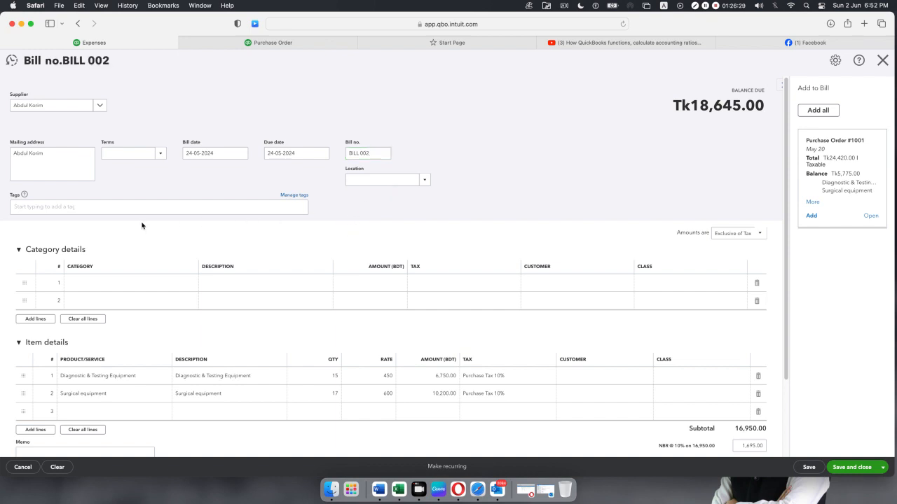
{"action": "scroll", "coordinate": [421, 301], "scroll_direction": "down", "scroll_amount": 3}
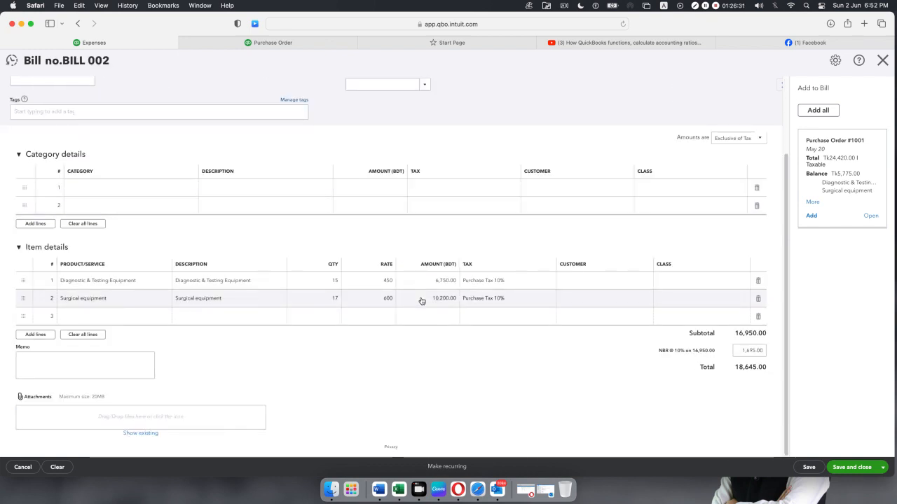
{"action": "scroll", "coordinate": [292, 302], "scroll_direction": "up", "scroll_amount": 3}
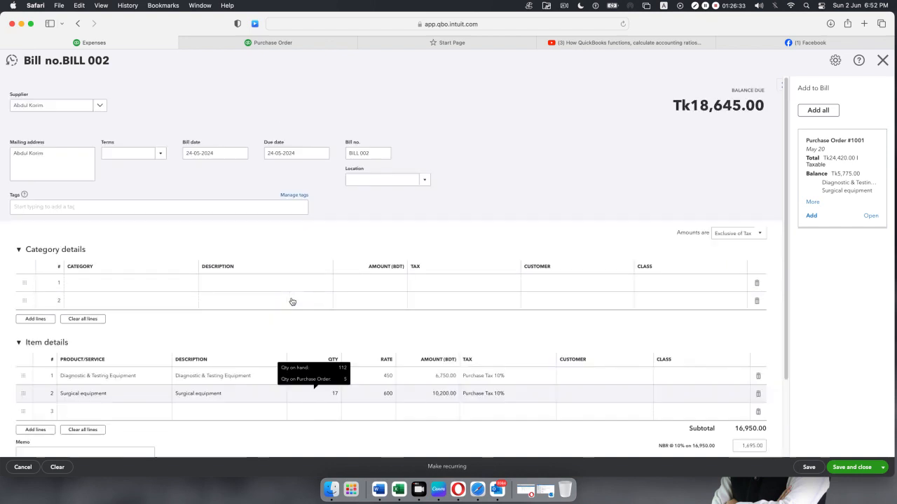
{"action": "left_click_drag", "start_coordinate": [376, 155], "coordinate": [302, 155]}
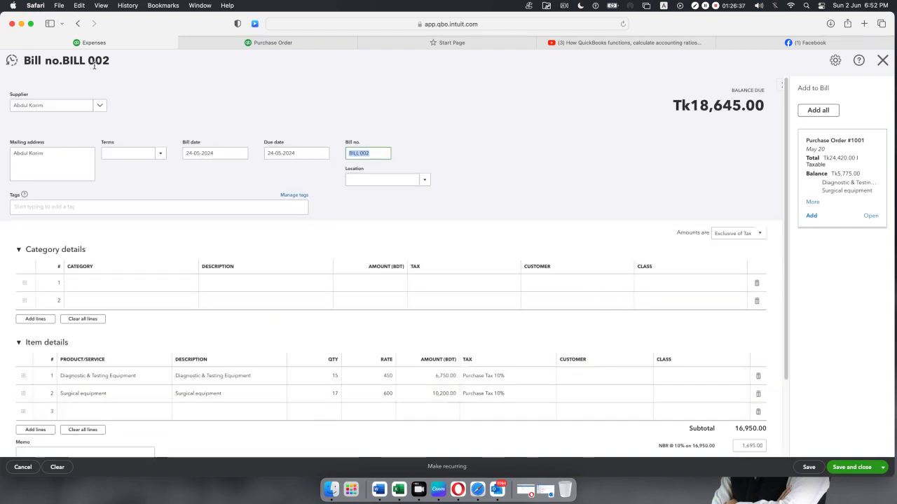
{"action": "left_click", "coordinate": [448, 159]}
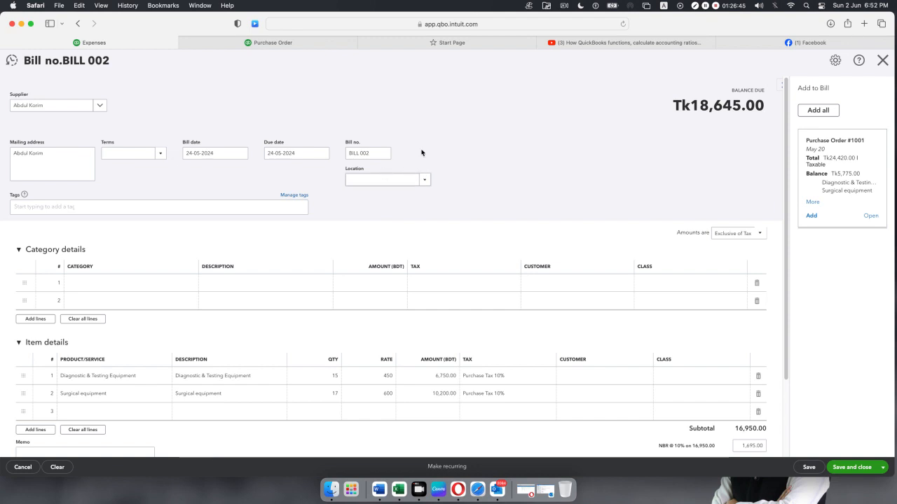
{"action": "left_click", "coordinate": [277, 43]}
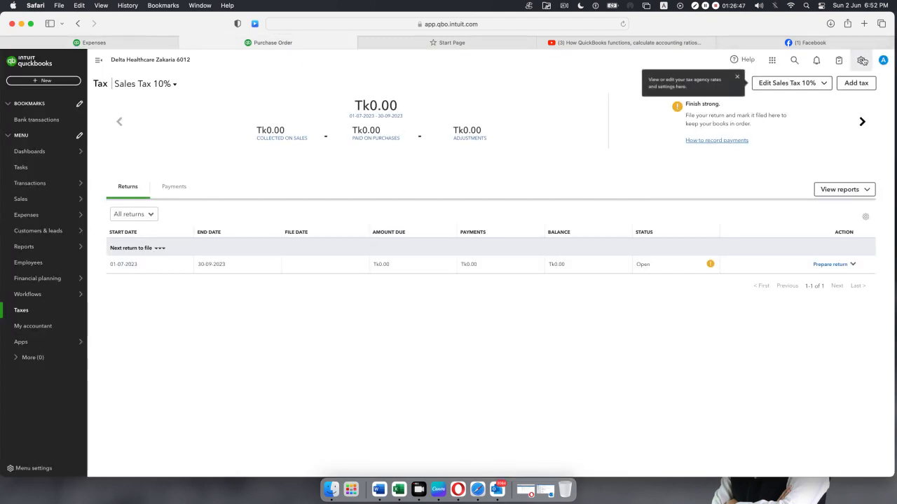
{"action": "left_click", "coordinate": [861, 61]}
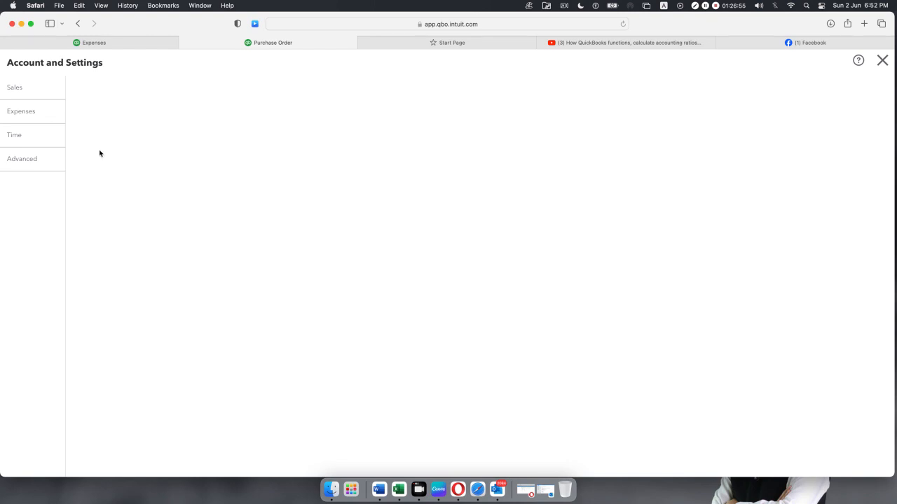
{"action": "left_click", "coordinate": [17, 137]}
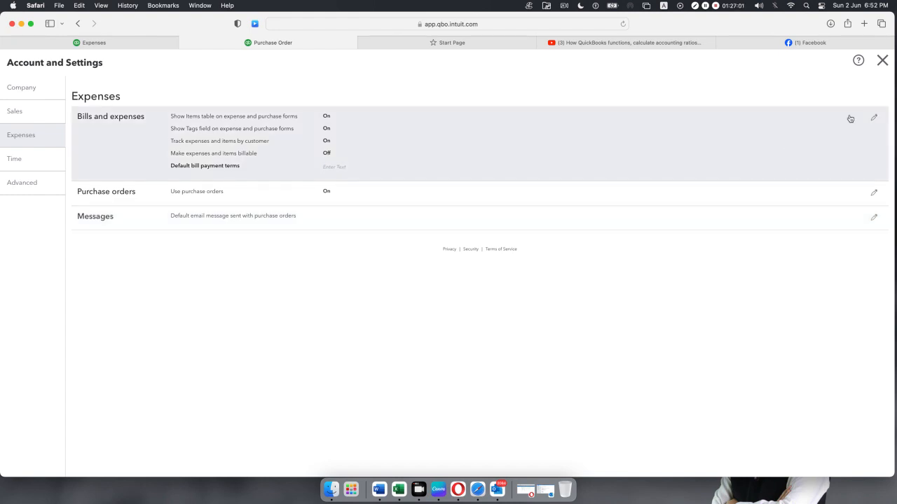
{"action": "left_click", "coordinate": [869, 119]}
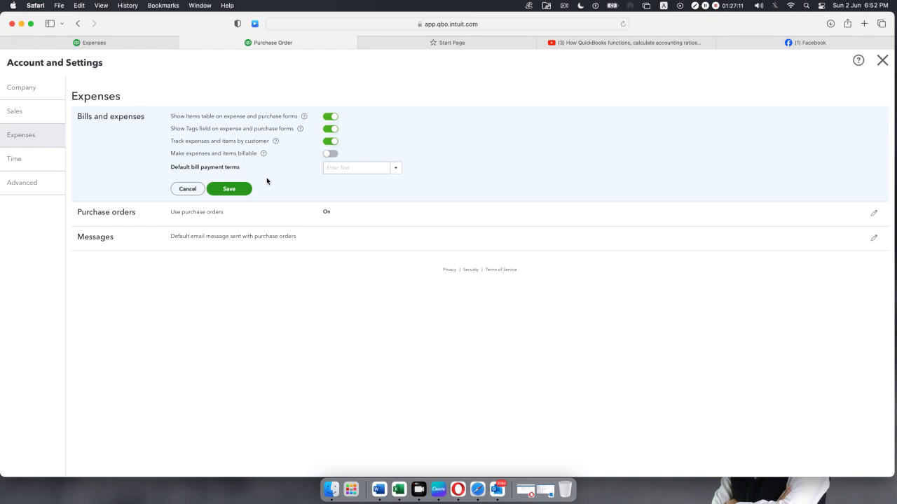
{"action": "left_click", "coordinate": [229, 189]}
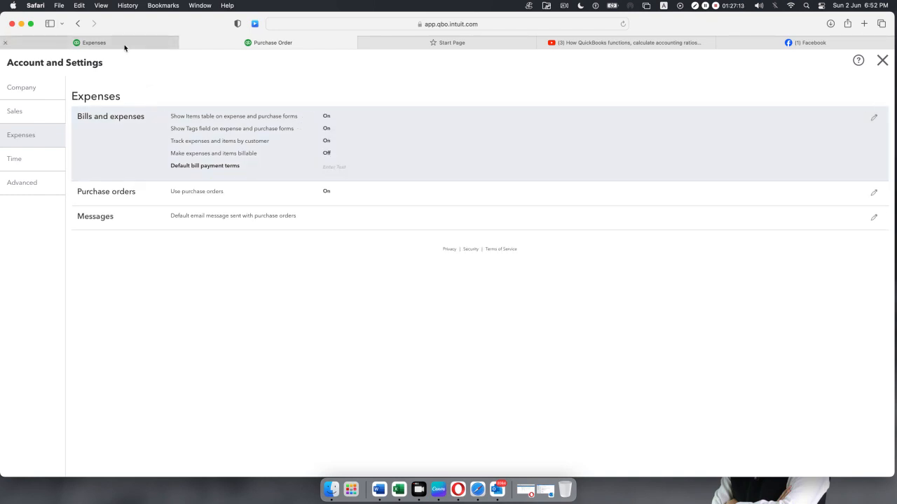
{"action": "left_click", "coordinate": [124, 44]}
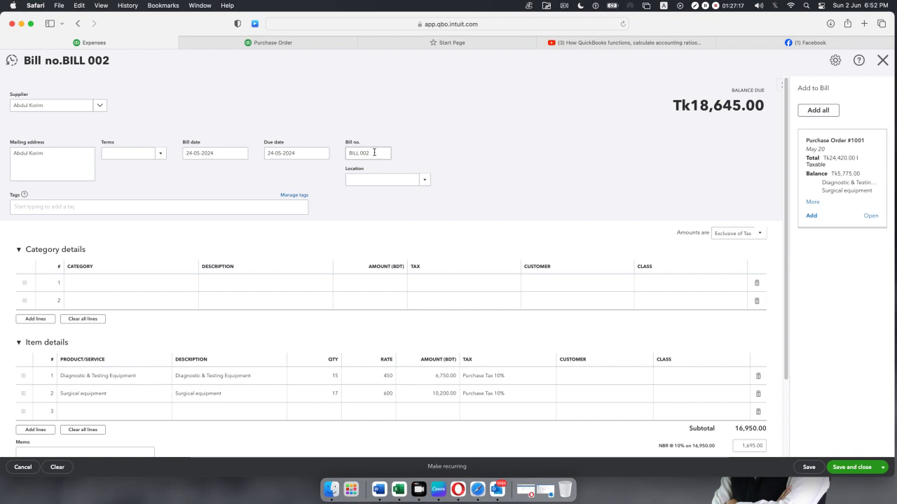
Add Purchase Order #1001's two 5-unit lines to BILL 002.
{"action": "scroll", "coordinate": [374, 163], "scroll_direction": "down", "scroll_amount": 2}
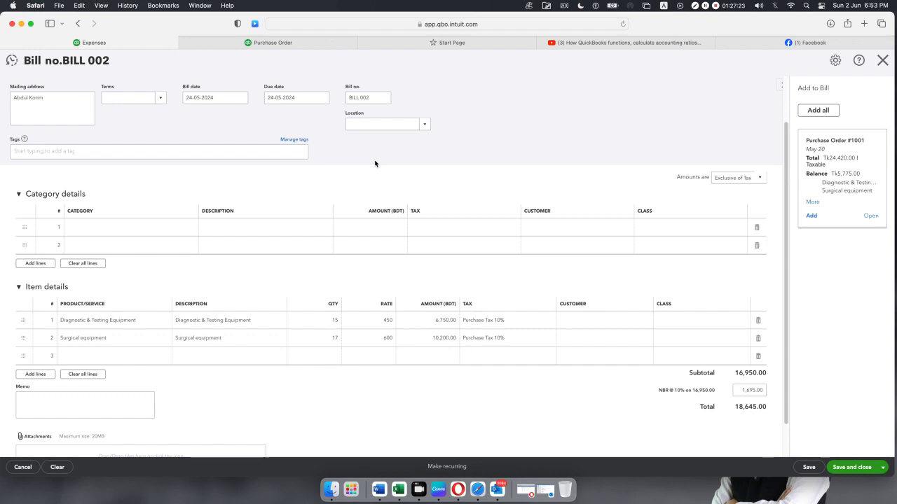
{"action": "scroll", "coordinate": [374, 167], "scroll_direction": "up", "scroll_amount": 3}
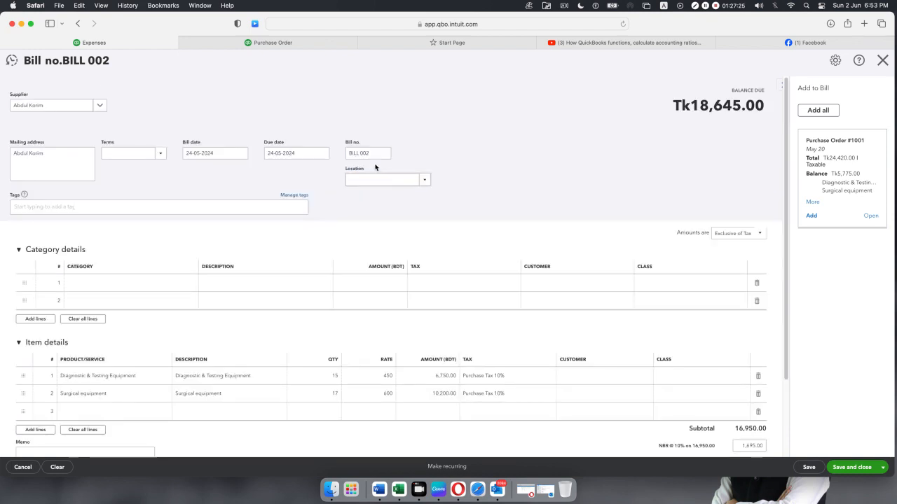
{"action": "scroll", "coordinate": [375, 168], "scroll_direction": "down", "scroll_amount": 4}
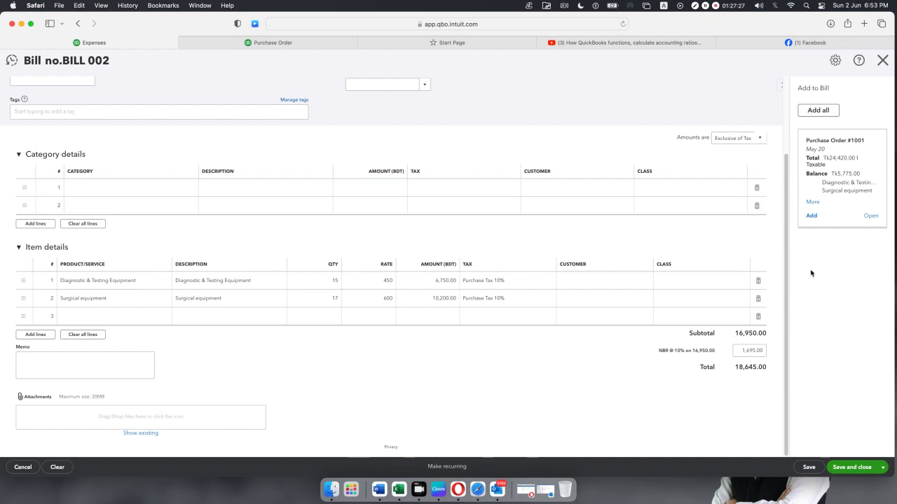
{"action": "left_click", "coordinate": [812, 217]}
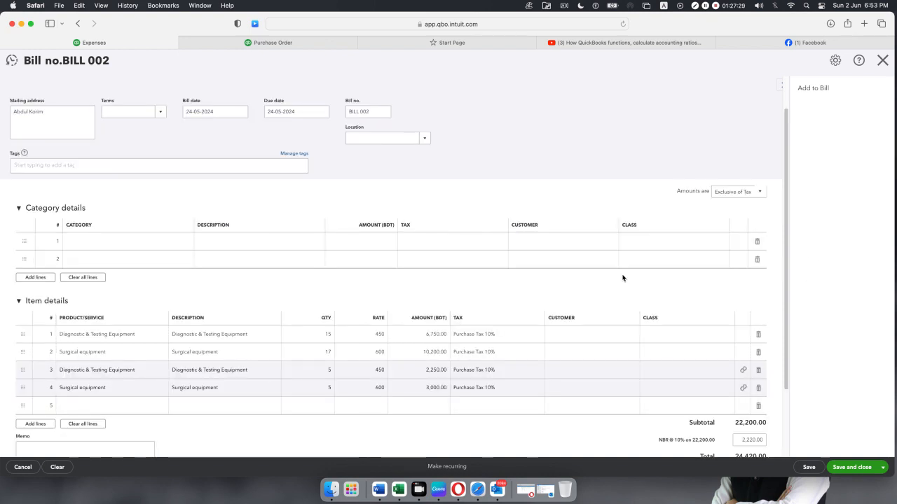
Close BILL 002 and leave without saving it.
{"action": "scroll", "coordinate": [547, 271], "scroll_direction": "down", "scroll_amount": 3}
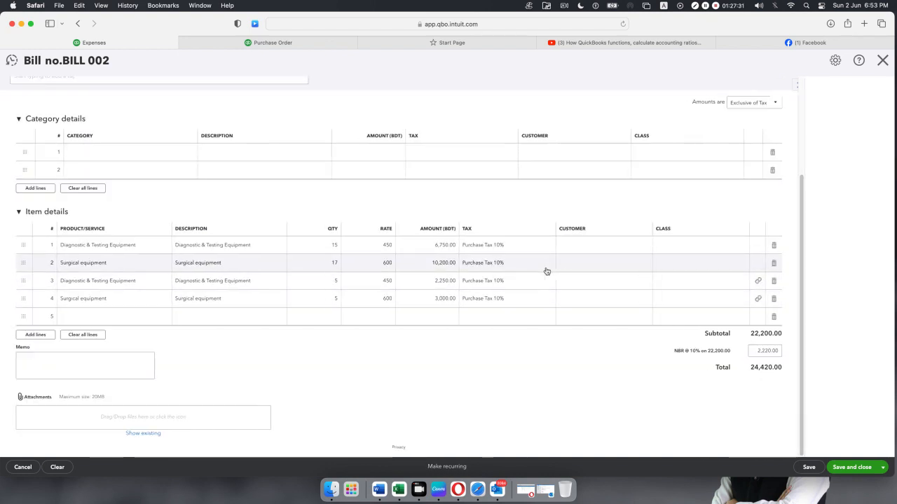
{"action": "scroll", "coordinate": [548, 274], "scroll_direction": "up", "scroll_amount": 4}
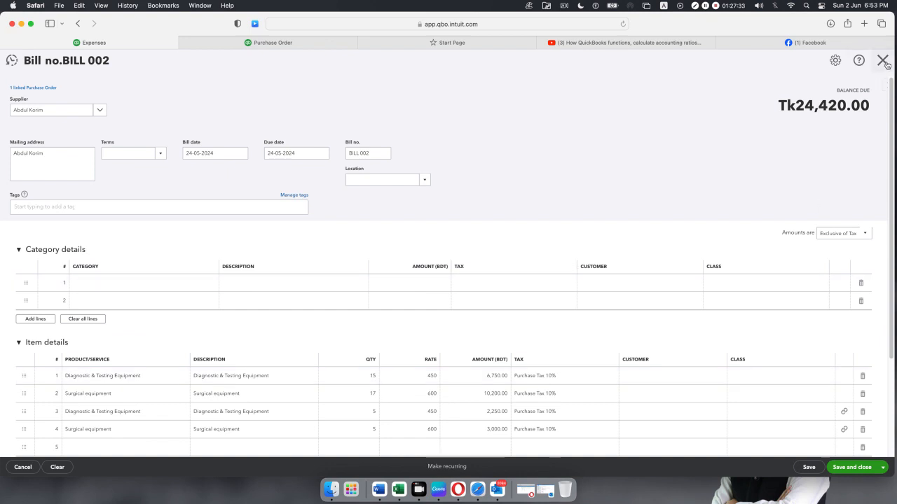
{"action": "left_click", "coordinate": [882, 60]}
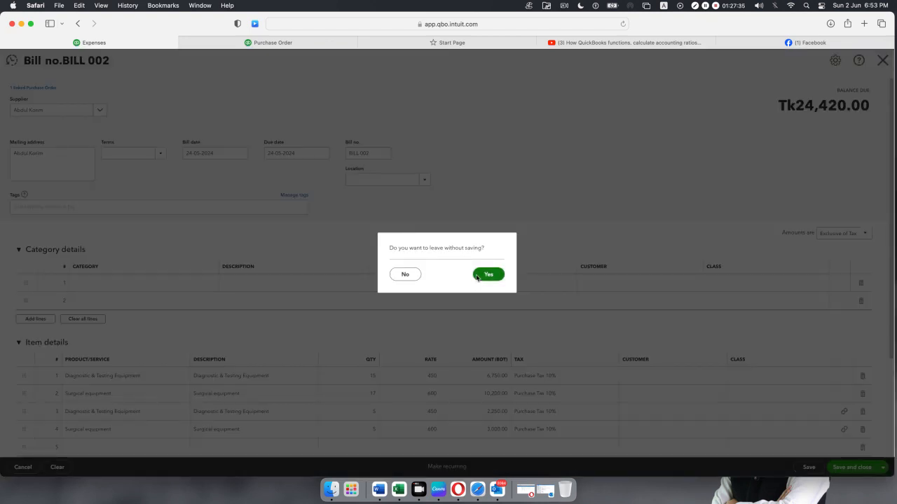
{"action": "left_click", "coordinate": [479, 277]}
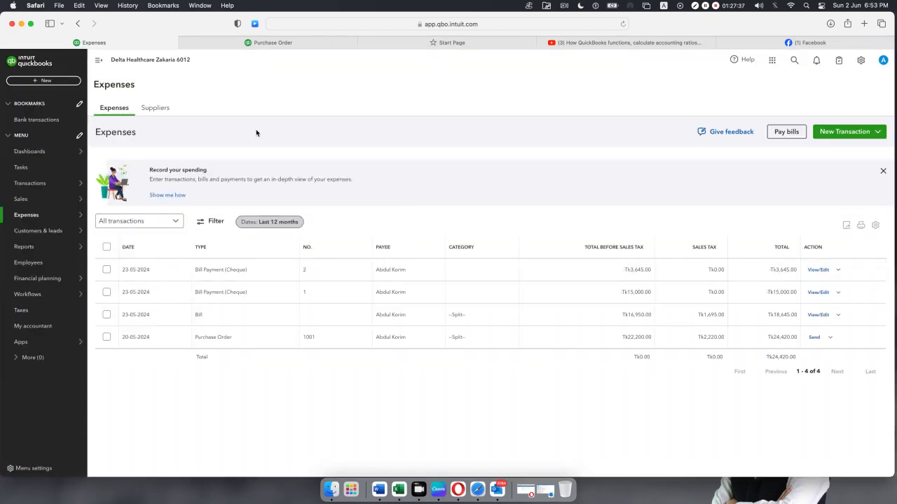
Reload Expenses and start a new bill for the existing supplier with item details expanded.
{"action": "left_click", "coordinate": [622, 24]}
{"action": "left_click", "coordinate": [44, 81]}
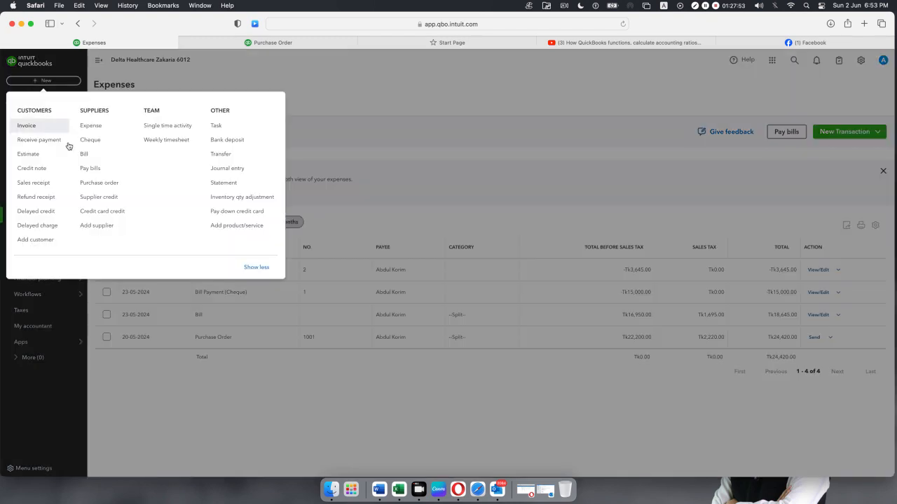
{"action": "left_click", "coordinate": [94, 155]}
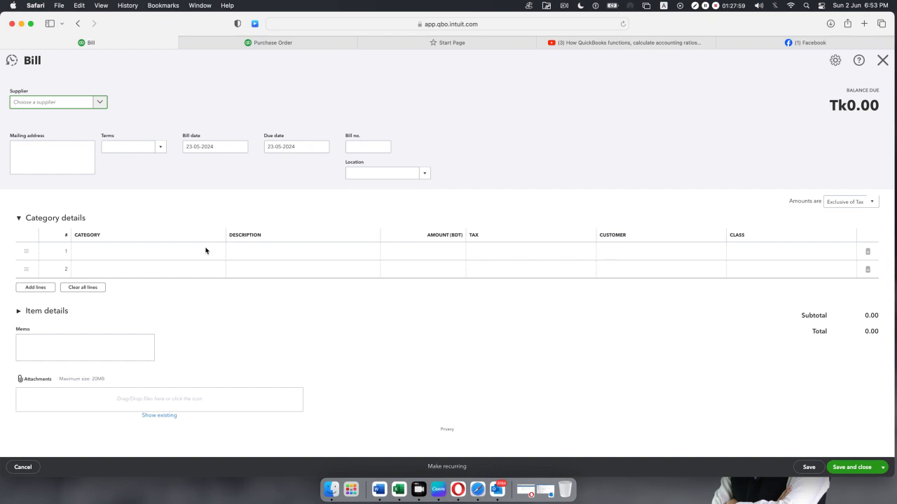
{"action": "left_click", "coordinate": [20, 337]}
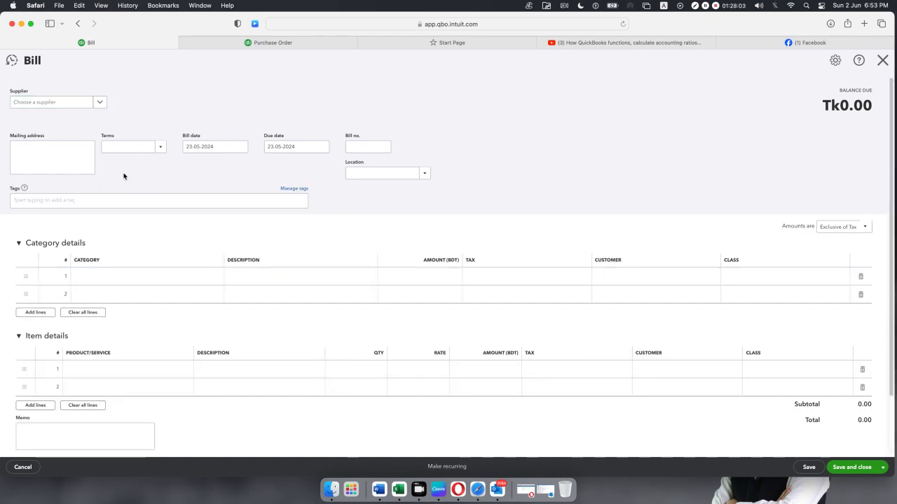
{"action": "left_click", "coordinate": [100, 103]}
{"action": "left_click", "coordinate": [72, 138]}
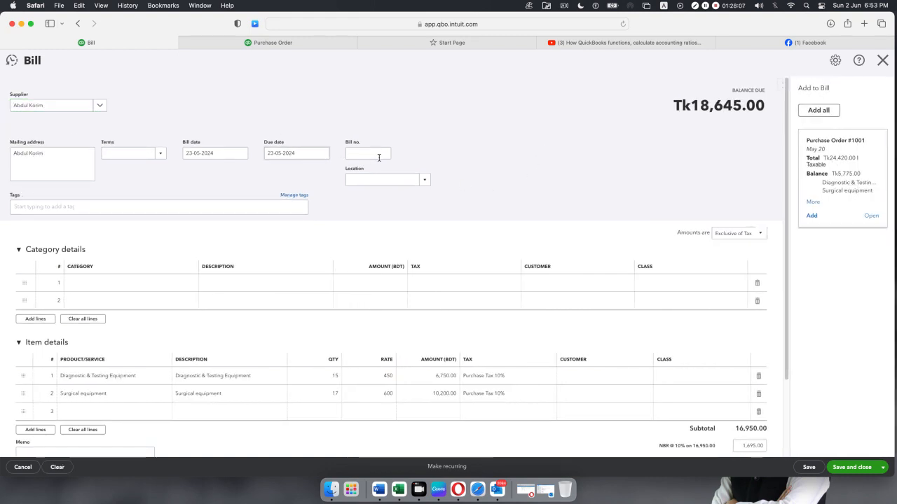
{"action": "left_click", "coordinate": [882, 61]}
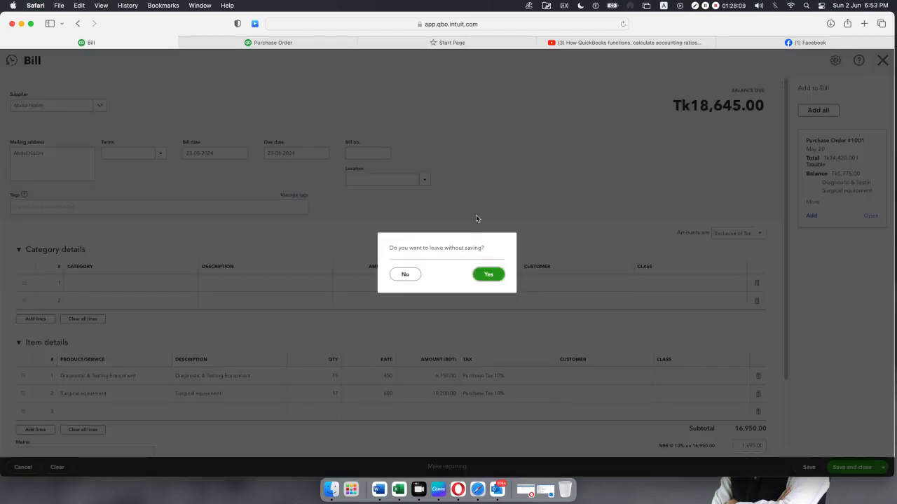
{"action": "left_click", "coordinate": [404, 274]}
Set the bill number to 1001.
{"action": "left_click", "coordinate": [354, 153]}
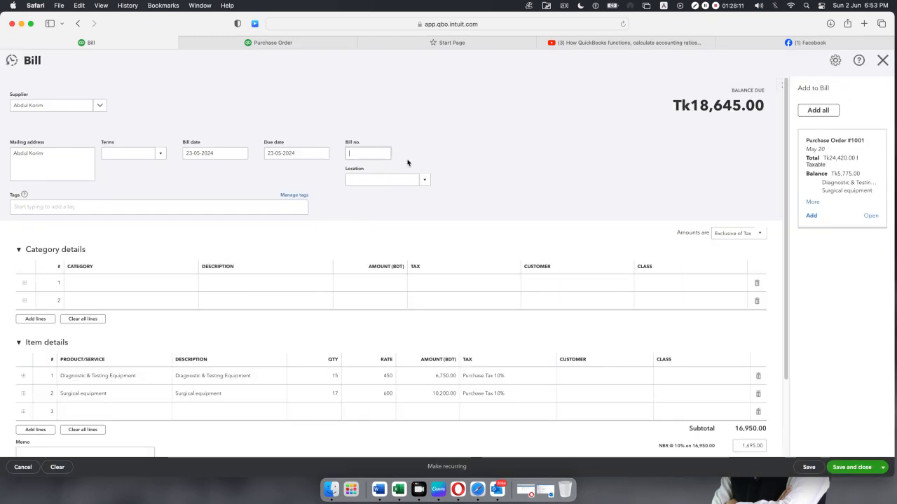
{"action": "type", "text": "1002"}
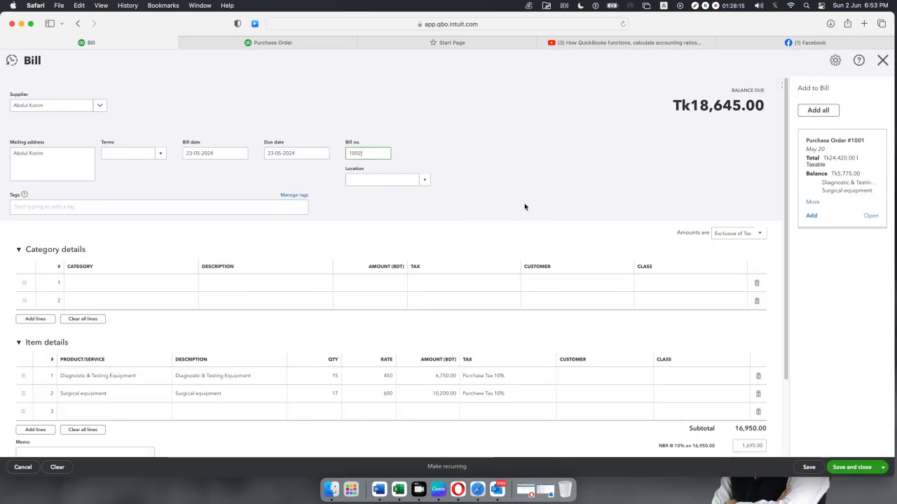
{"action": "key", "text": "BackSpace"}
{"action": "type", "text": "1"}
{"action": "left_click", "coordinate": [453, 188]}
Close the bill and leave without saving it.
{"action": "scroll", "coordinate": [301, 278], "scroll_direction": "down", "scroll_amount": 3}
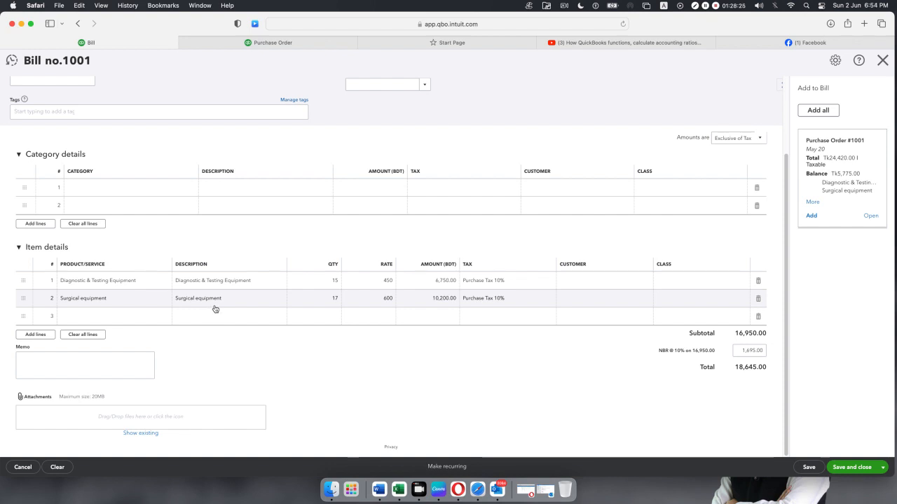
{"action": "scroll", "coordinate": [216, 309], "scroll_direction": "up", "scroll_amount": 3}
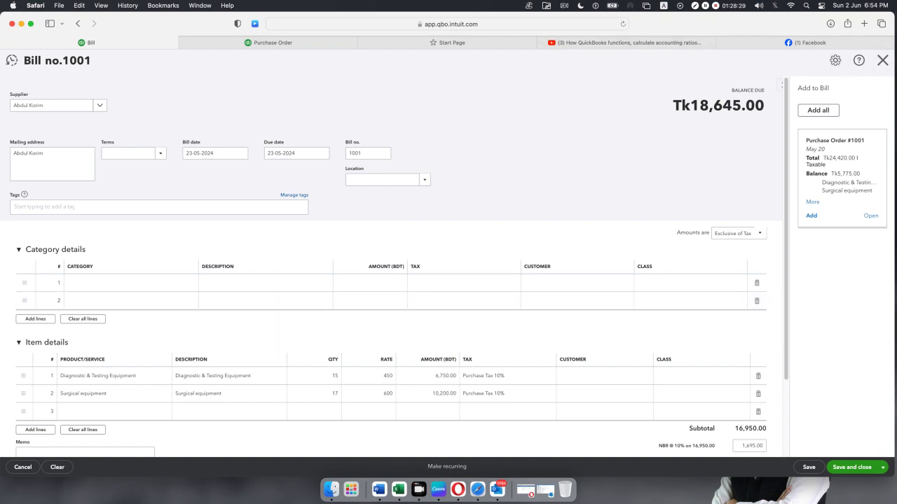
{"action": "left_click", "coordinate": [882, 61]}
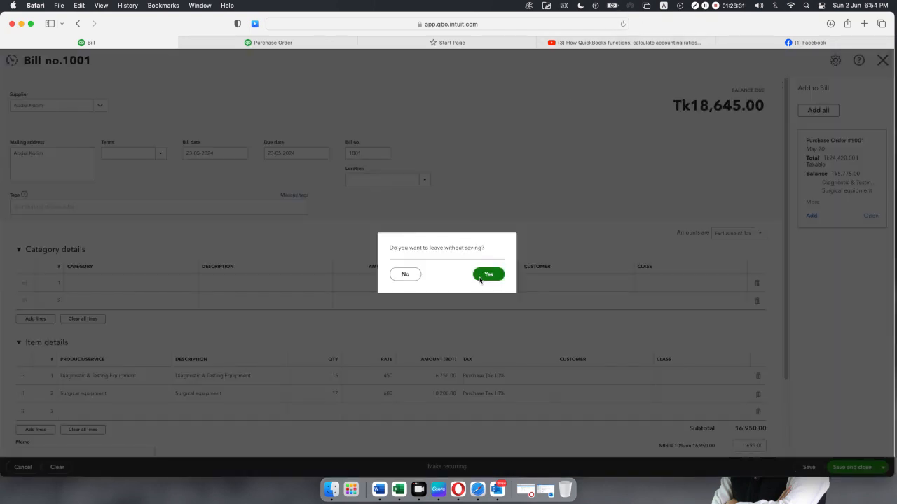
{"action": "left_click", "coordinate": [480, 277]}
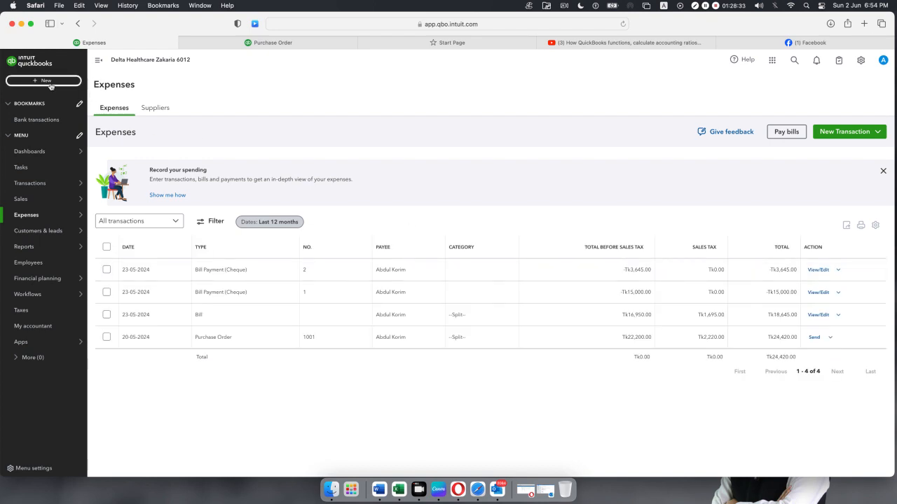
Create a new bill, pick the existing supplier to pull in the purchase order lines, and reopen the supplier list.
{"action": "left_click", "coordinate": [46, 81]}
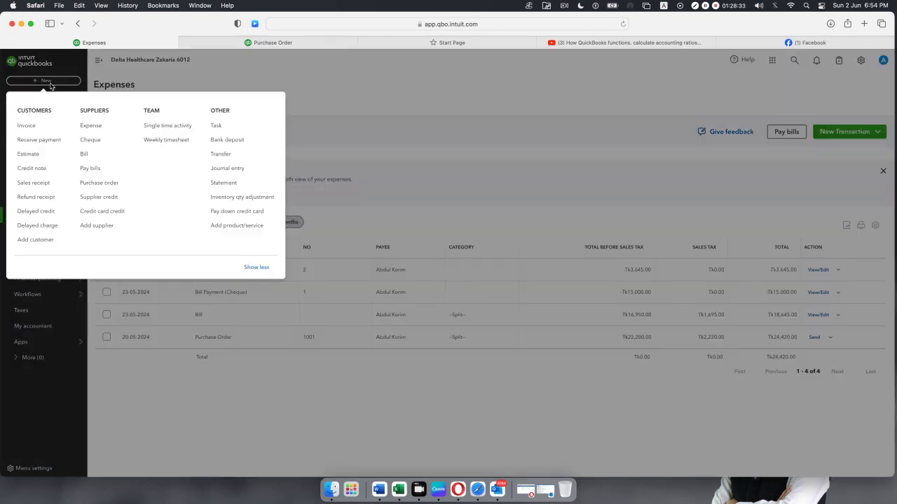
{"action": "left_click", "coordinate": [85, 154]}
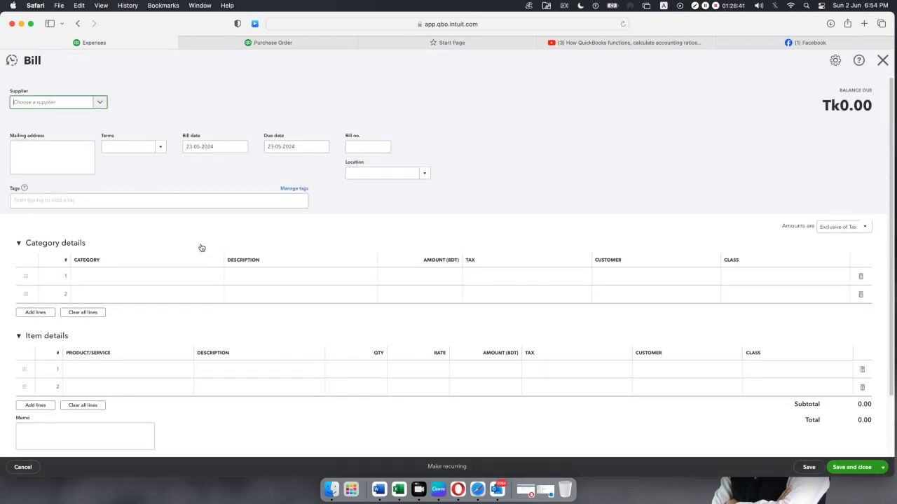
{"action": "scroll", "coordinate": [201, 248], "scroll_direction": "down", "scroll_amount": 3}
{"action": "scroll", "coordinate": [176, 302], "scroll_direction": "up", "scroll_amount": 3}
{"action": "left_click", "coordinate": [104, 101]}
{"action": "left_click", "coordinate": [75, 136]}
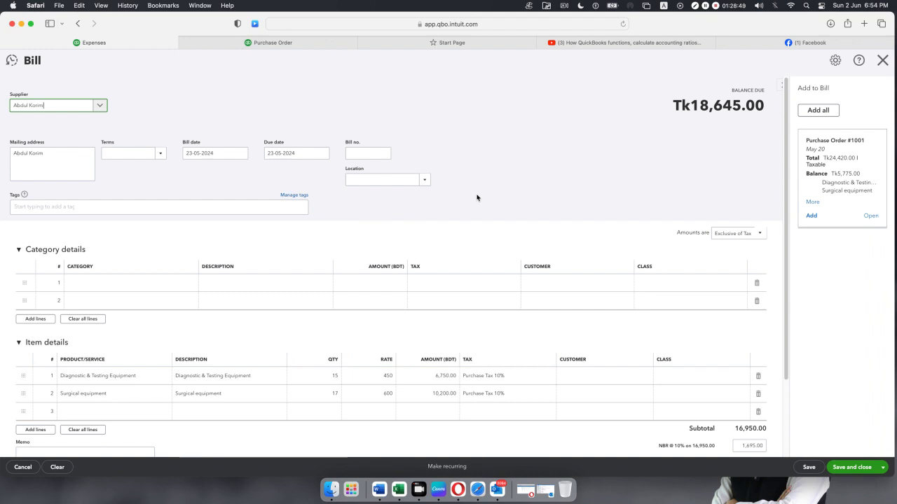
{"action": "left_click", "coordinate": [102, 110]}
Add a new supplier via + Add new, enter the supplier's display name, and save it.
{"action": "left_click", "coordinate": [61, 123]}
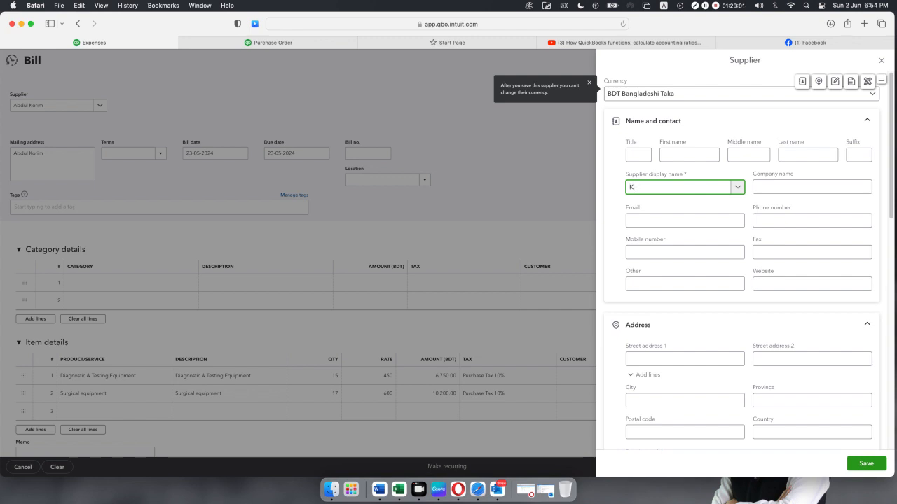
{"action": "key", "text": "BackSpace"}
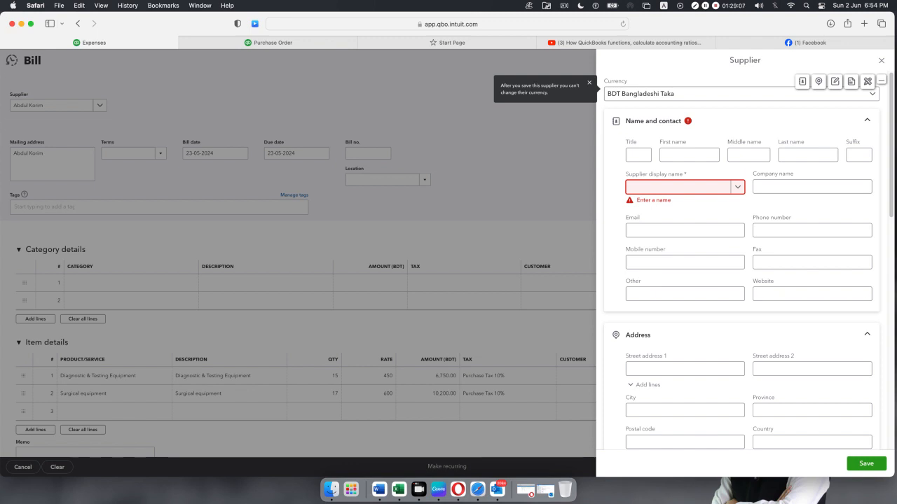
{"action": "type", "text": "Tai"}
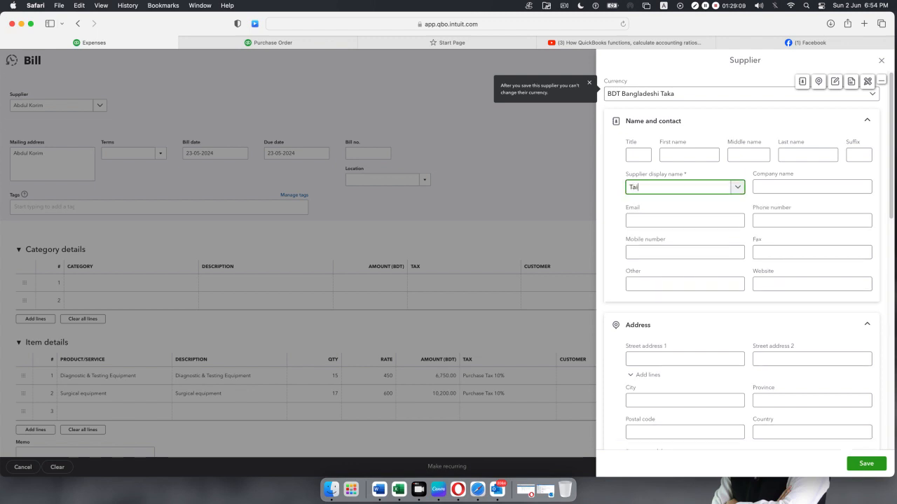
{"action": "key", "text": "BackSpace"}
{"action": "left_click", "coordinate": [864, 463]}
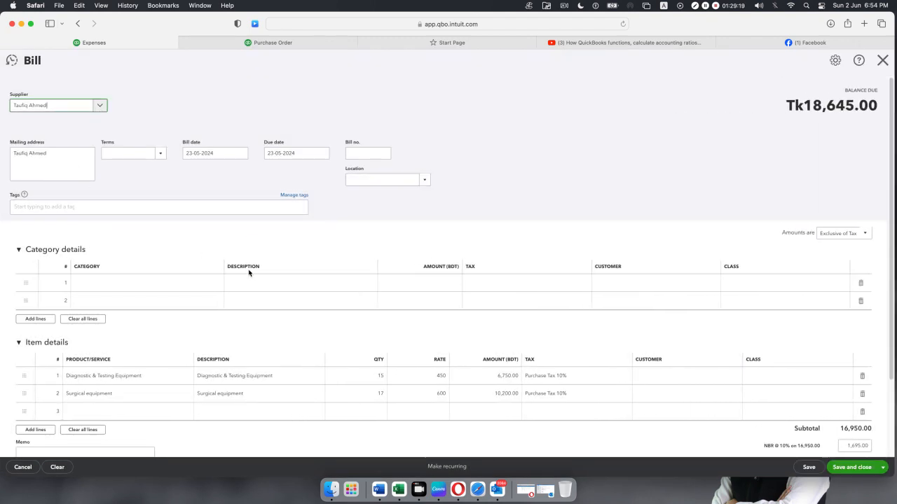
Delete the existing Surgical equipment and Diagnostic & Testing Equipment item lines from the bill.
{"action": "scroll", "coordinate": [425, 269], "scroll_direction": "down", "scroll_amount": 2}
{"action": "scroll", "coordinate": [424, 270], "scroll_direction": "up", "scroll_amount": 2}
{"action": "scroll", "coordinate": [425, 270], "scroll_direction": "down", "scroll_amount": 3}
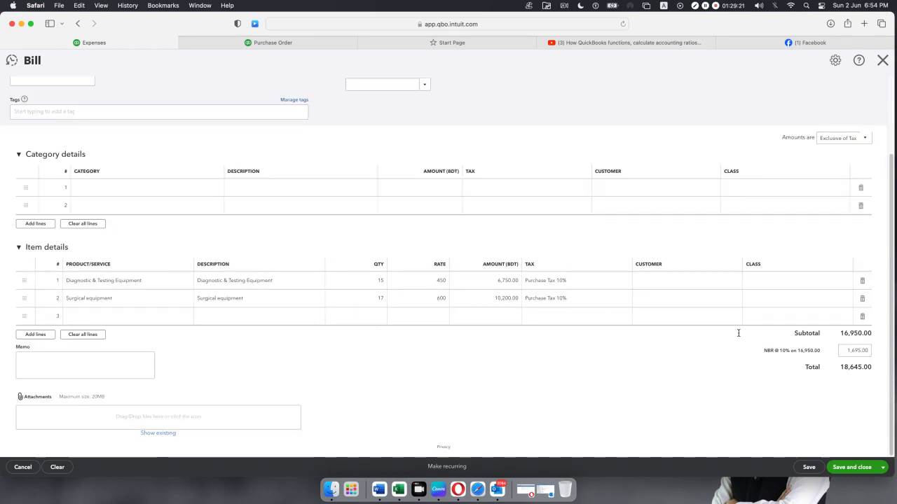
{"action": "left_click", "coordinate": [863, 298]}
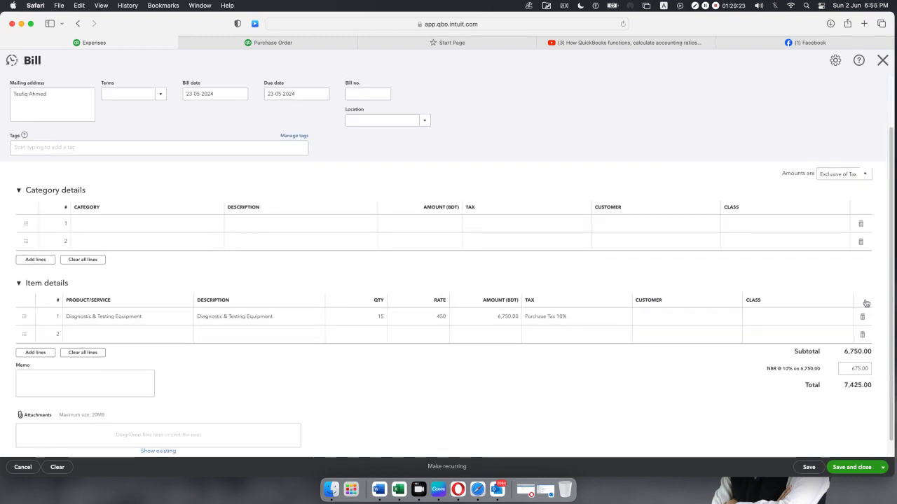
{"action": "left_click", "coordinate": [862, 316]}
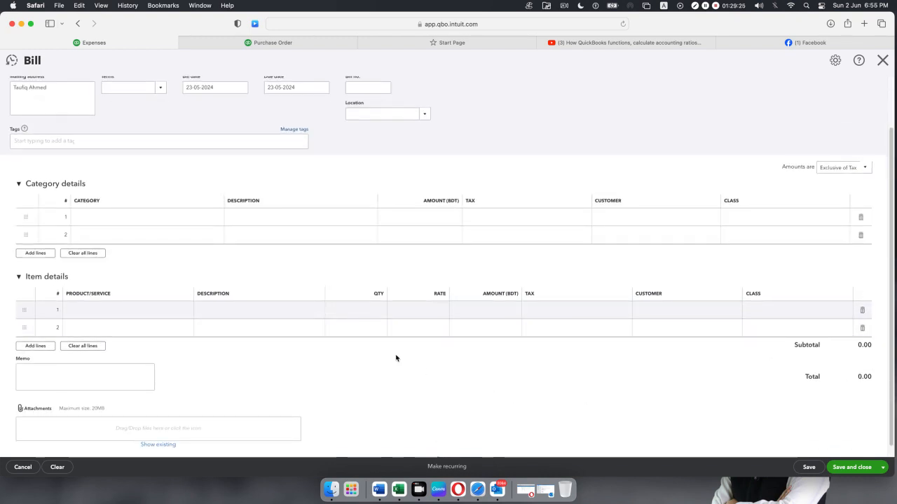
{"action": "scroll", "coordinate": [364, 337], "scroll_direction": "up", "scroll_amount": 2}
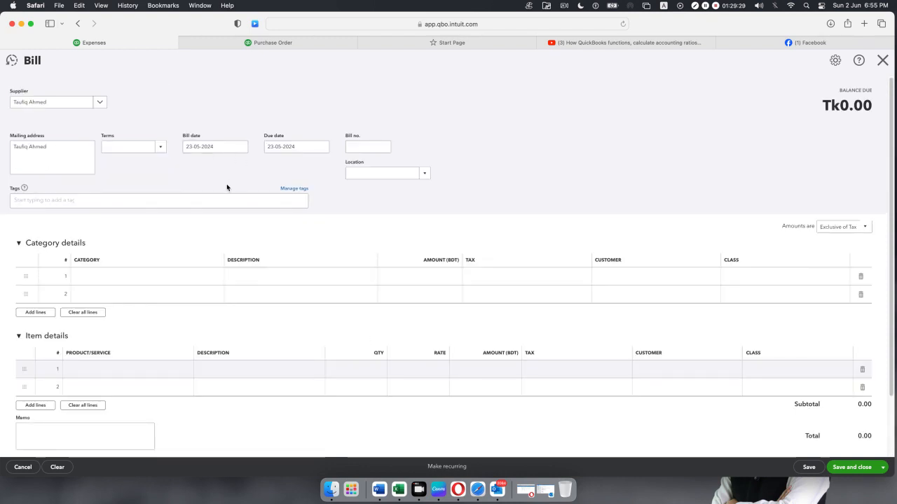
{"action": "scroll", "coordinate": [199, 203], "scroll_direction": "down", "scroll_amount": 1}
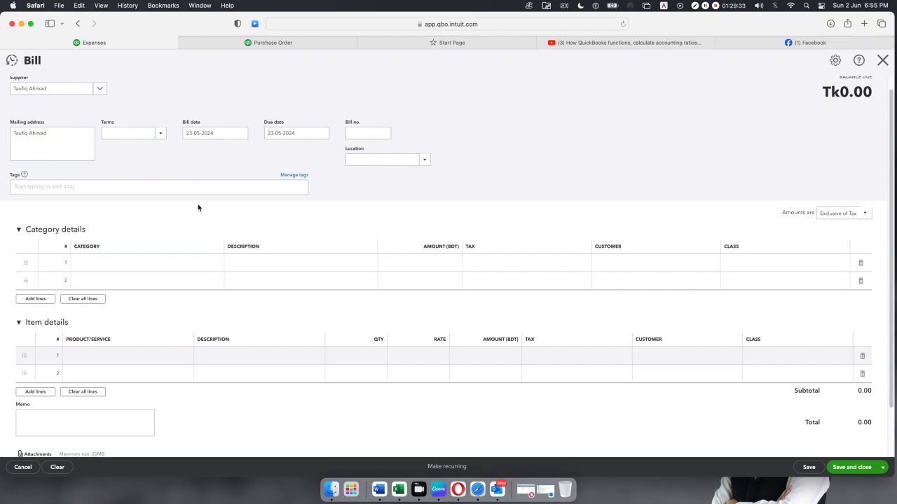
{"action": "scroll", "coordinate": [198, 206], "scroll_direction": "down", "scroll_amount": 4}
Re-add Diagnostic & Testing Equipment with quantity 5 and Surgical equipment with quantity 4.
{"action": "left_click", "coordinate": [171, 305]}
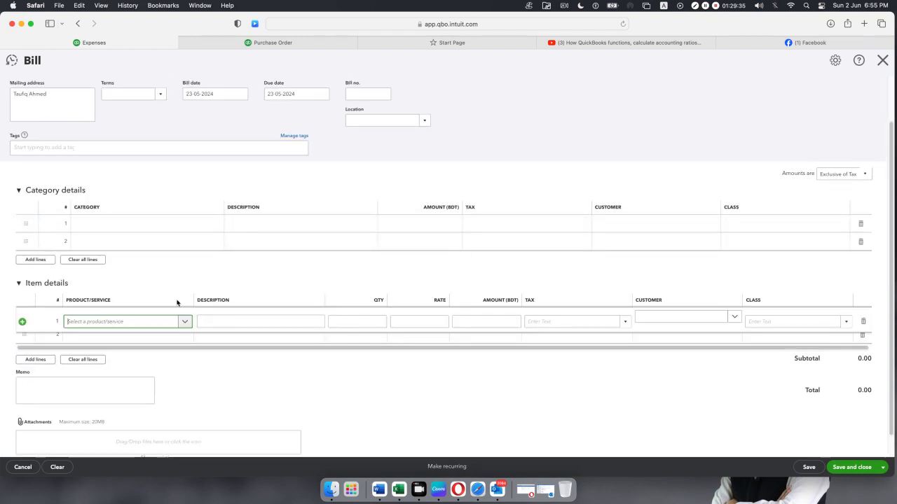
{"action": "left_click", "coordinate": [182, 323]}
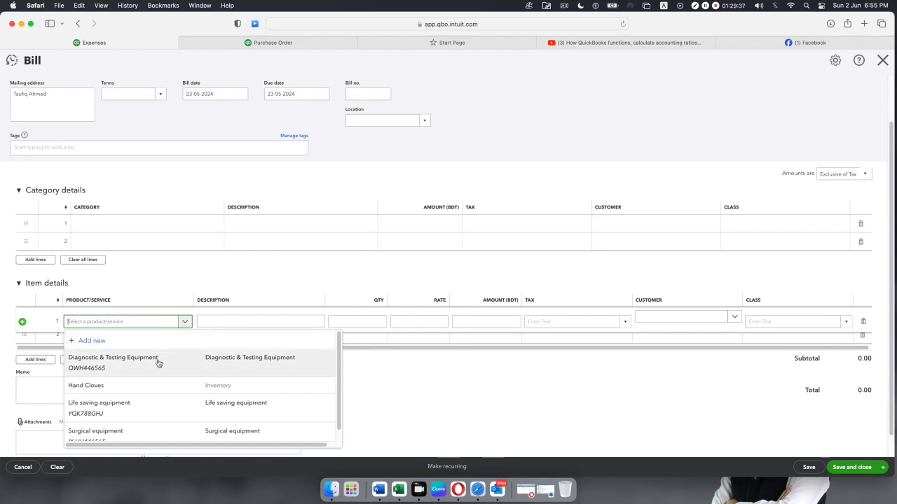
{"action": "left_click", "coordinate": [158, 360]}
{"action": "left_click", "coordinate": [179, 344]}
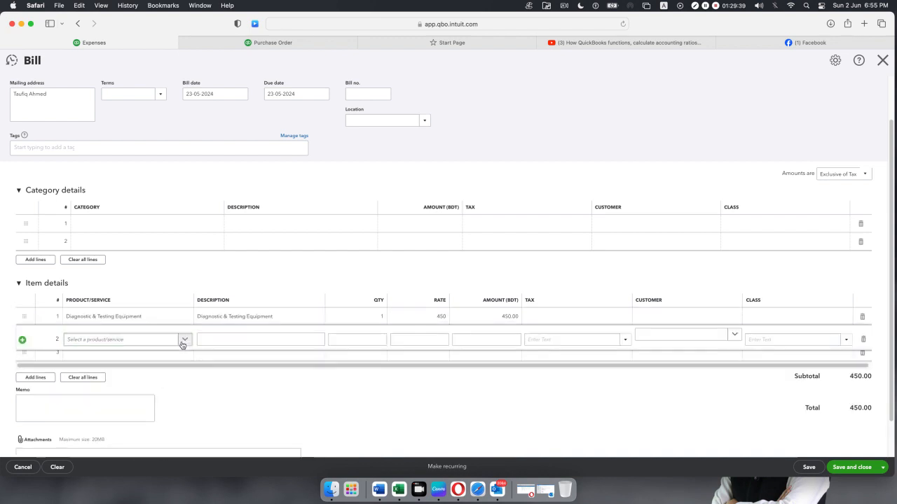
{"action": "left_click", "coordinate": [182, 340]}
{"action": "scroll", "coordinate": [160, 412], "scroll_direction": "down", "scroll_amount": 1}
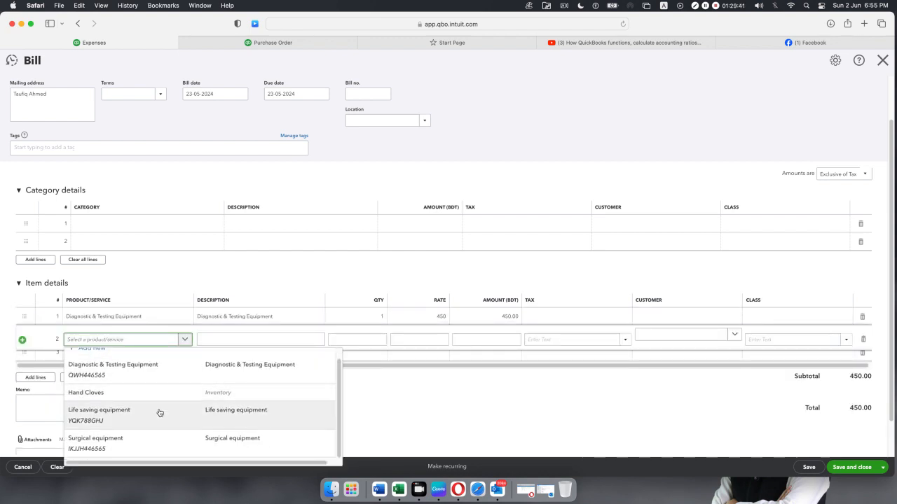
{"action": "left_click", "coordinate": [159, 437]}
{"action": "left_click", "coordinate": [379, 323]}
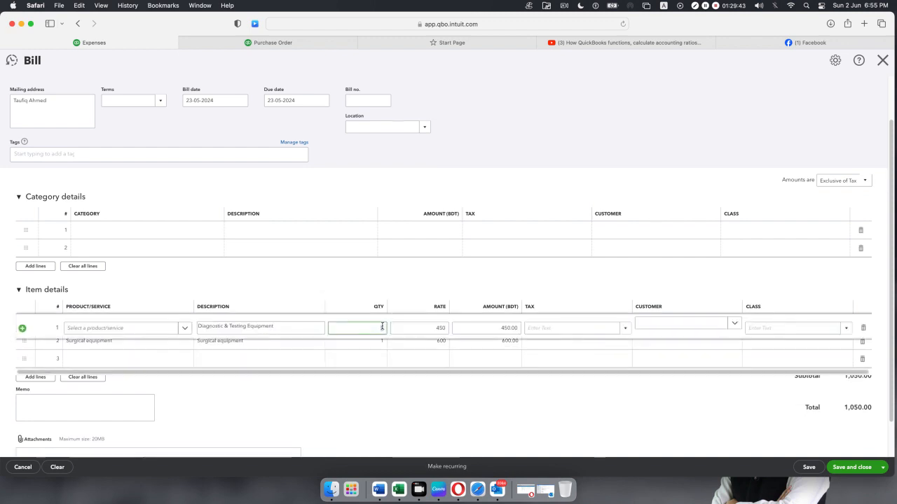
{"action": "type", "text": "5"}
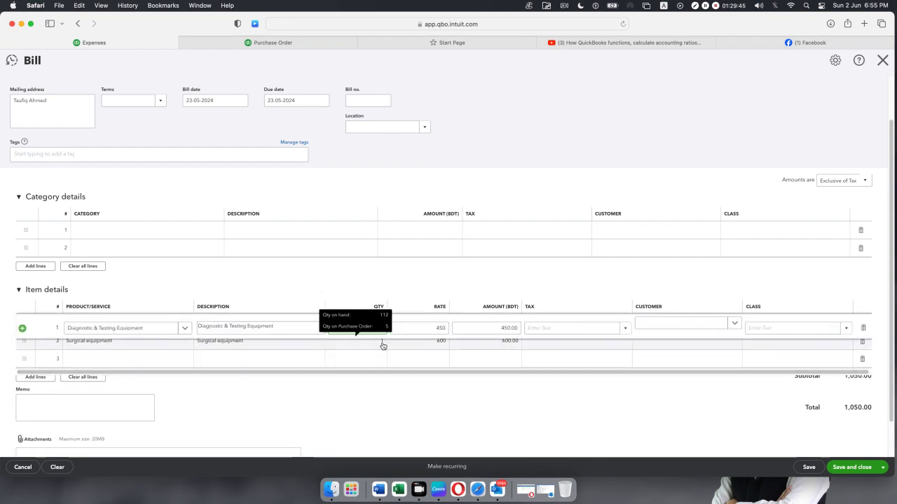
{"action": "left_click", "coordinate": [382, 341]}
{"action": "type", "text": "4"}
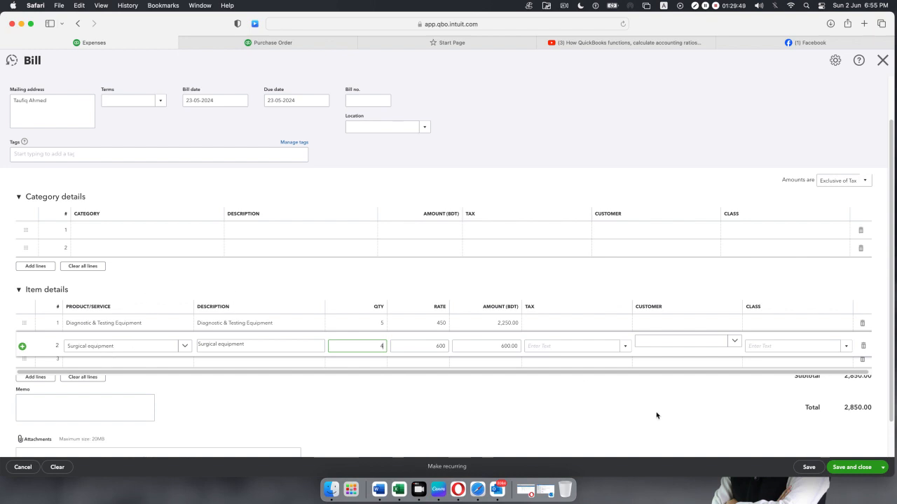
Apply Purchase Tax 10% to both item lines and remove the empty fourth line.
{"action": "left_click", "coordinate": [602, 326]}
{"action": "left_click", "coordinate": [622, 330]}
{"action": "left_click", "coordinate": [606, 368]}
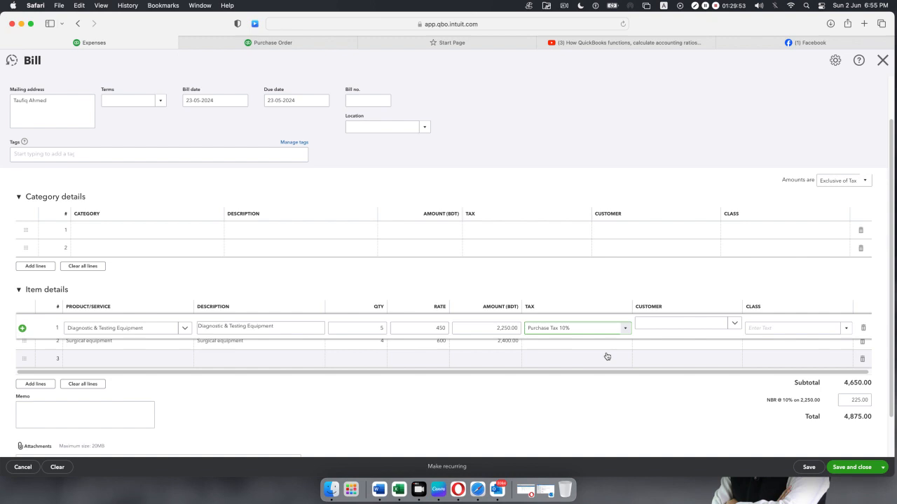
{"action": "left_click", "coordinate": [615, 361]}
{"action": "left_click", "coordinate": [606, 347]}
{"action": "left_click", "coordinate": [623, 346]}
{"action": "left_click", "coordinate": [601, 390]}
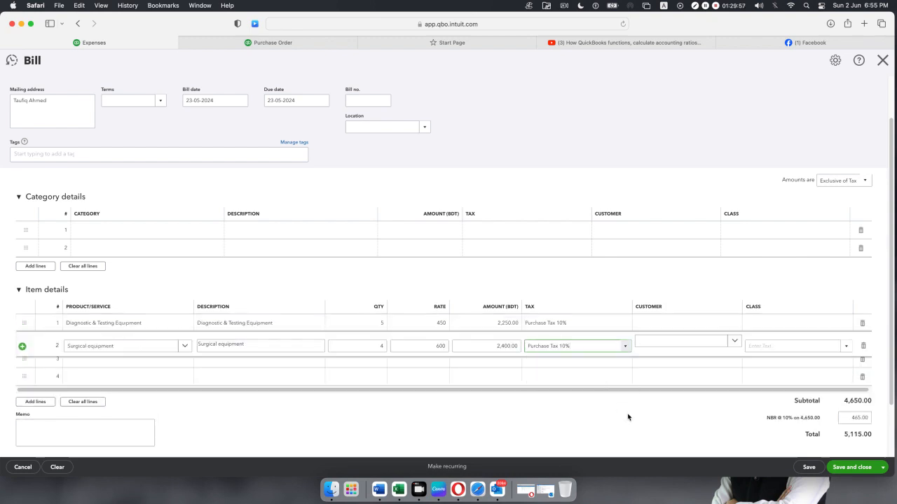
{"action": "left_click", "coordinate": [862, 376]}
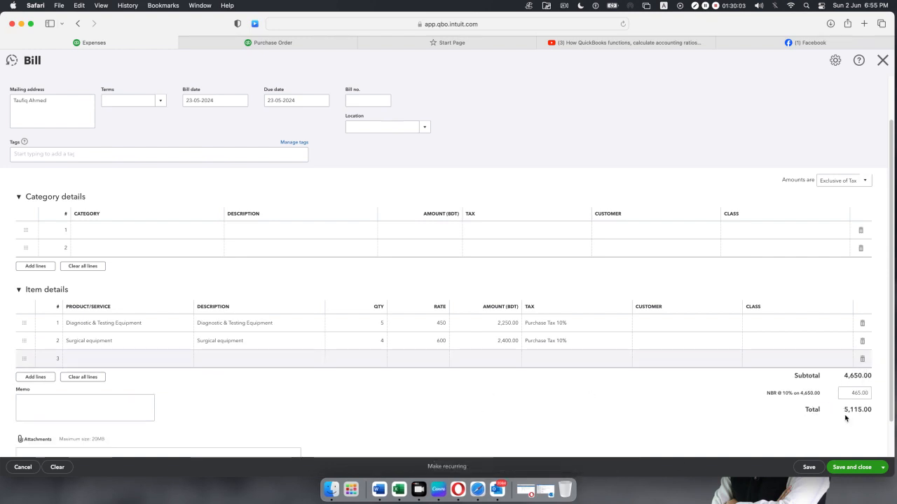
Save the 5,115.00 bill despite missing Class fields, then mark it as paid.
{"action": "left_click", "coordinate": [856, 470]}
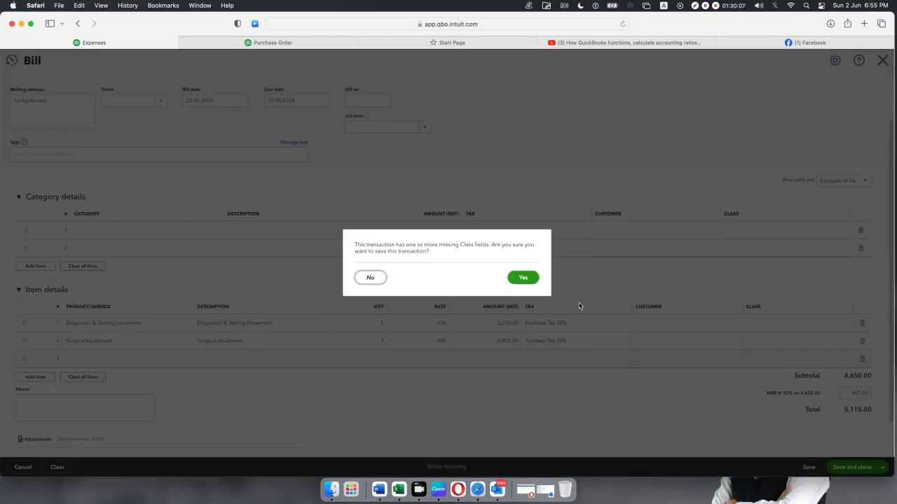
{"action": "left_click", "coordinate": [527, 282]}
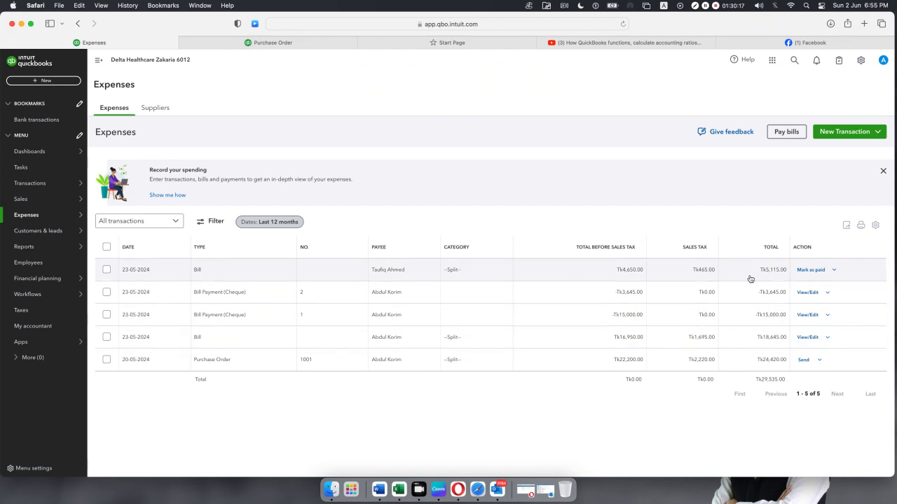
{"action": "left_click", "coordinate": [809, 270]}
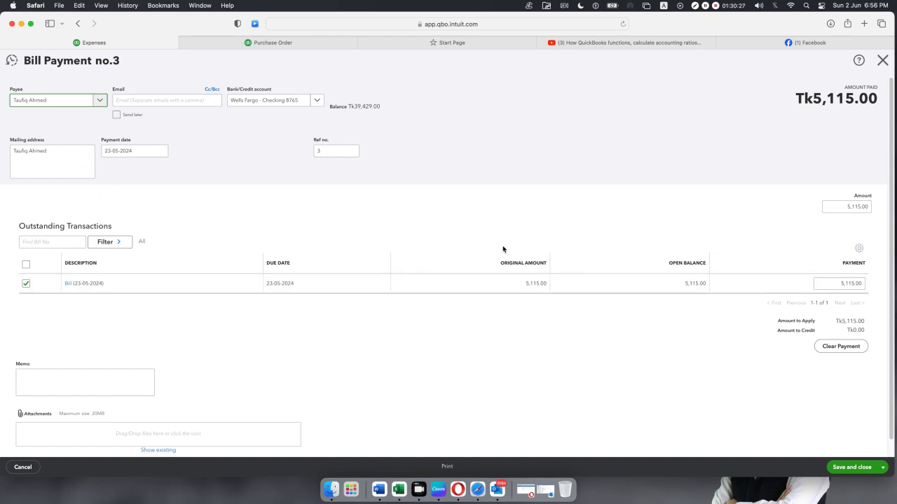
Set the bill payment date to 27 May 2024.
{"action": "scroll", "coordinate": [502, 249], "scroll_direction": "down", "scroll_amount": 1}
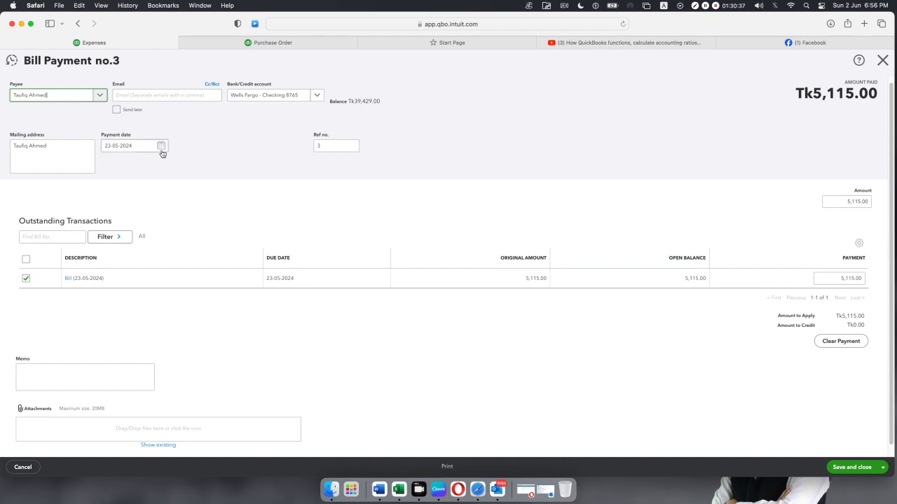
{"action": "left_click", "coordinate": [161, 145]}
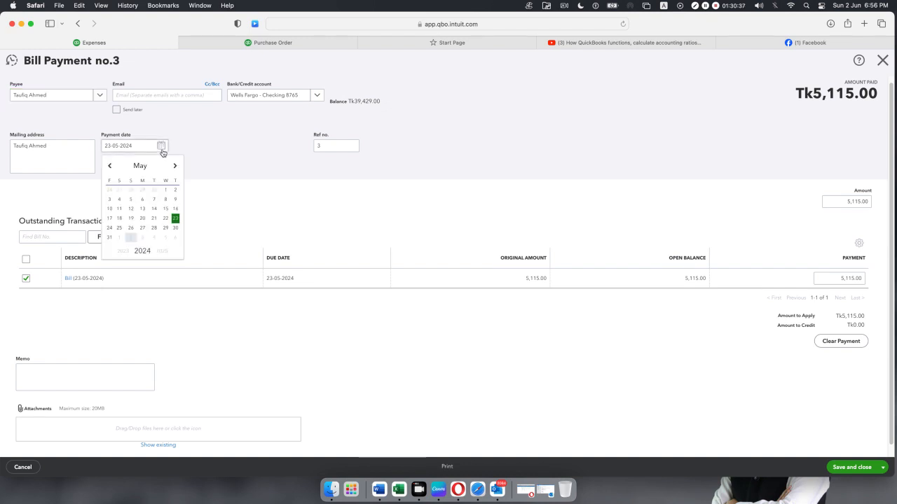
{"action": "left_click", "coordinate": [143, 229]}
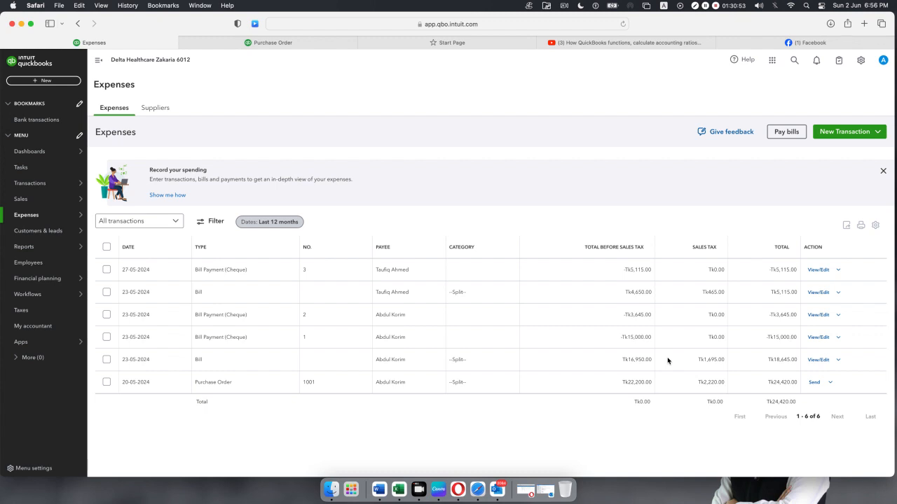
Create a new Expense from the + New menu.
{"action": "left_click", "coordinate": [44, 82]}
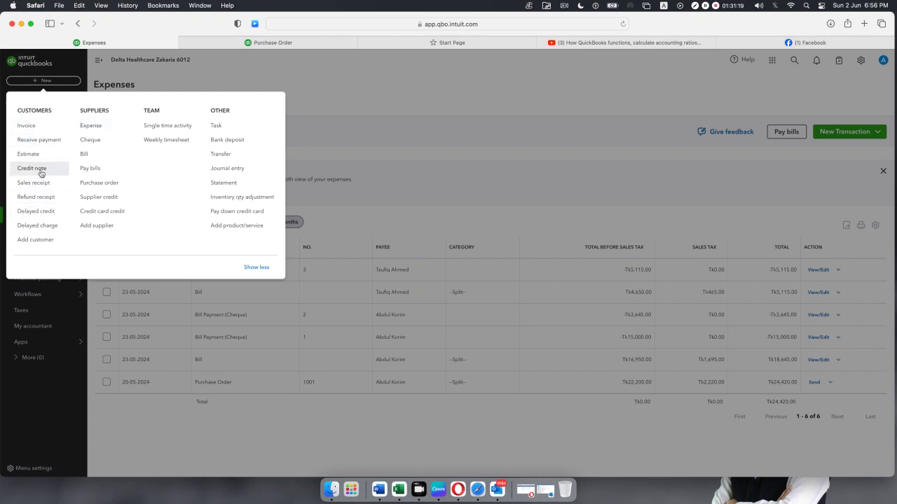
{"action": "left_click", "coordinate": [98, 160]}
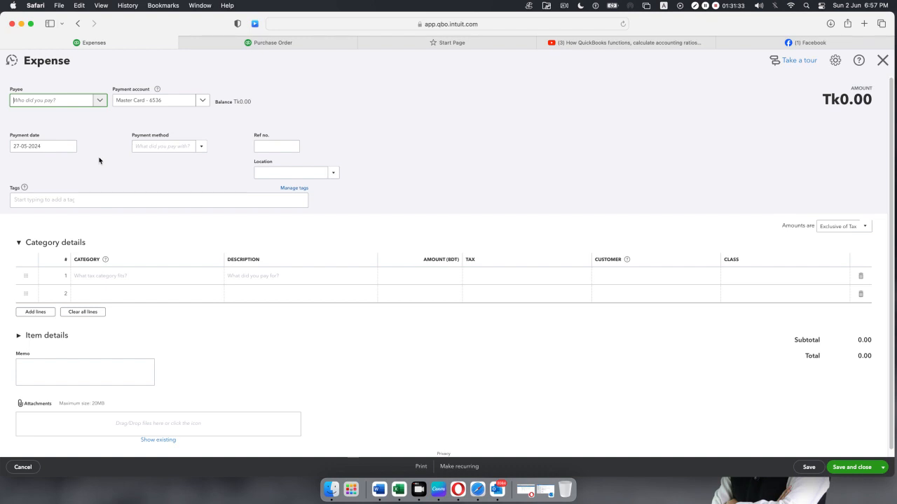
Set the supplier as payee, paying from Wells Fargo - Checking 8765.
{"action": "left_click", "coordinate": [99, 99]}
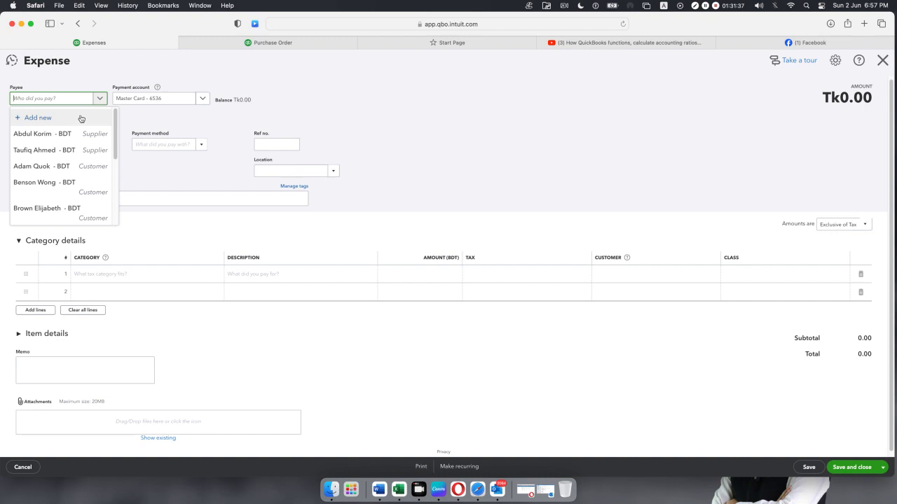
{"action": "left_click", "coordinate": [69, 150]}
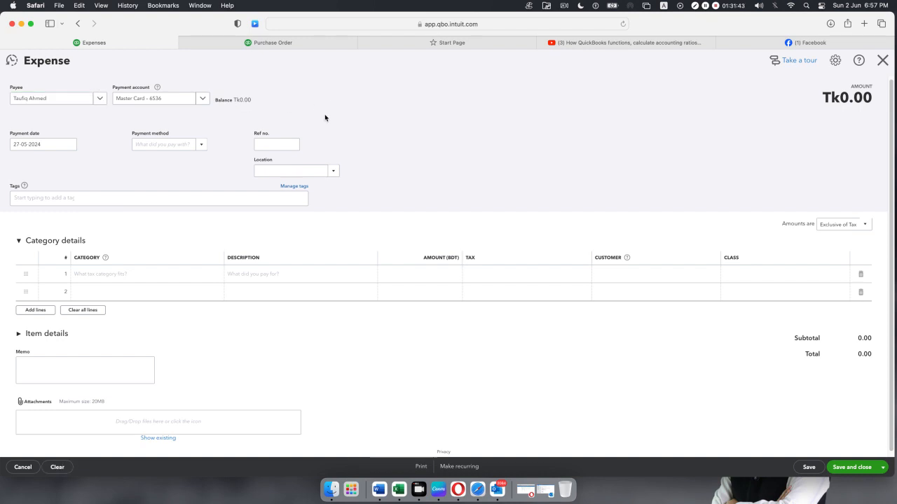
{"action": "left_click", "coordinate": [202, 99]}
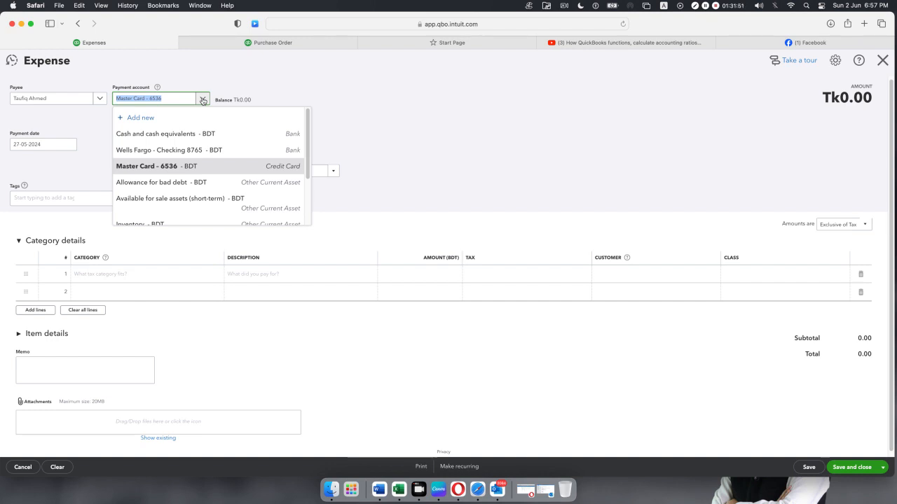
{"action": "left_click", "coordinate": [136, 150]}
{"action": "left_click", "coordinate": [422, 137]}
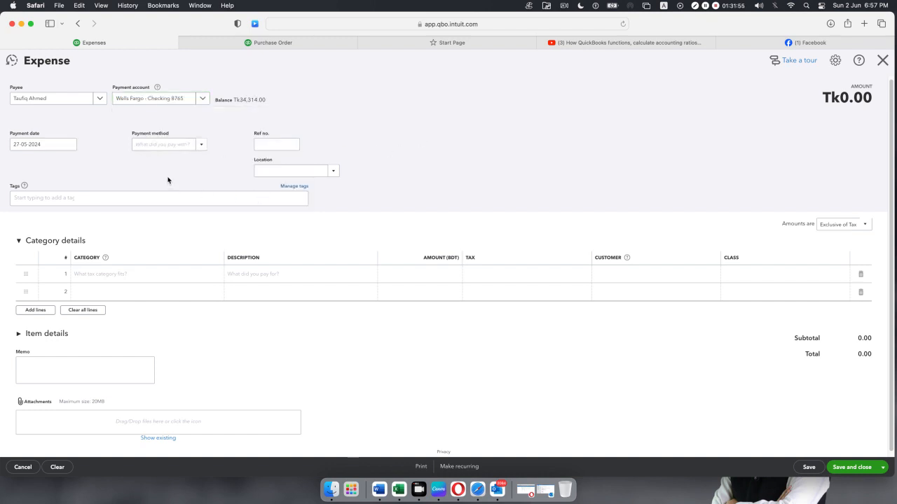
Set payment method to Cheque, reference CH 342, and expand the item details table.
{"action": "left_click", "coordinate": [201, 148]}
{"action": "left_click", "coordinate": [171, 185]}
{"action": "left_click", "coordinate": [294, 144]}
{"action": "type", "text": "CH 342"}
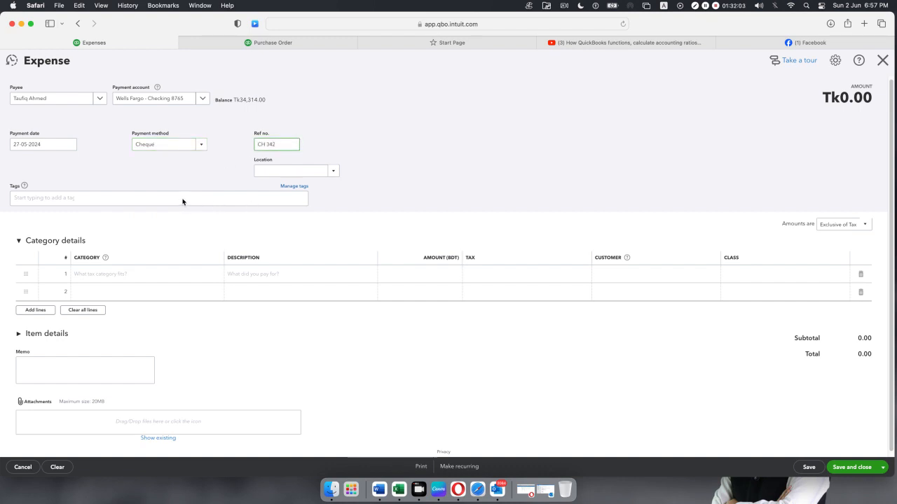
{"action": "scroll", "coordinate": [184, 198], "scroll_direction": "down", "scroll_amount": 1}
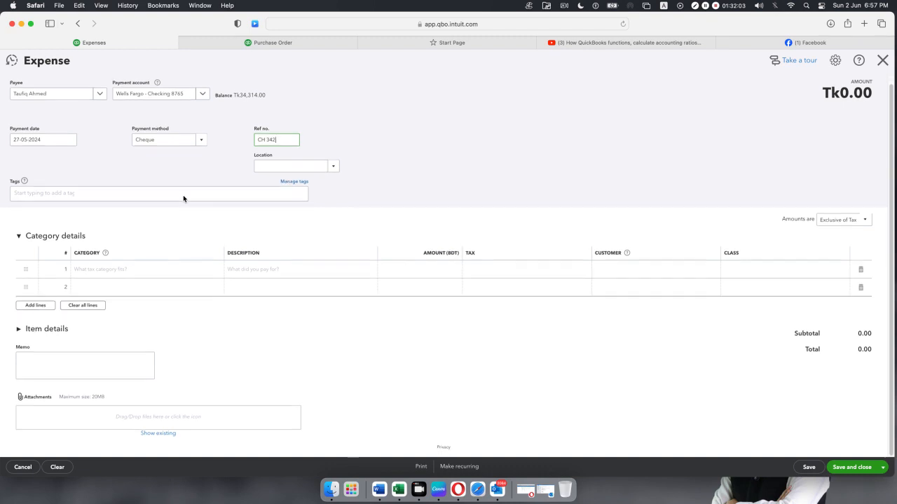
{"action": "left_click", "coordinate": [16, 330]}
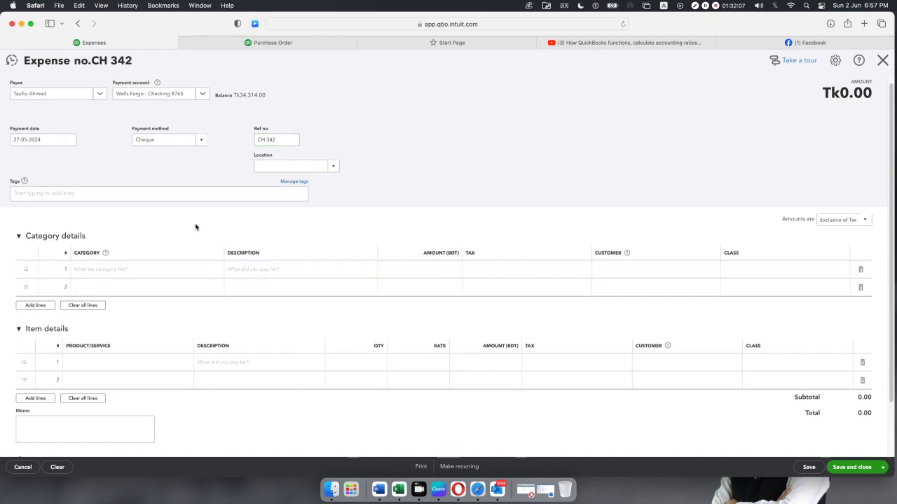
{"action": "scroll", "coordinate": [203, 234], "scroll_direction": "down", "scroll_amount": 3}
{"action": "left_click", "coordinate": [134, 304]}
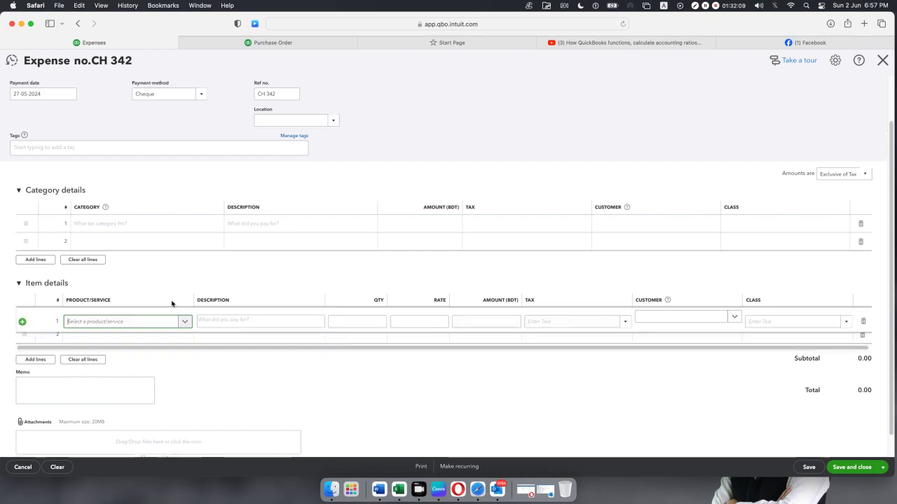
Enter 10 Diagnostic & Testing Equipment on line 1 with Purchase Tax 10%.
{"action": "left_click", "coordinate": [185, 321]}
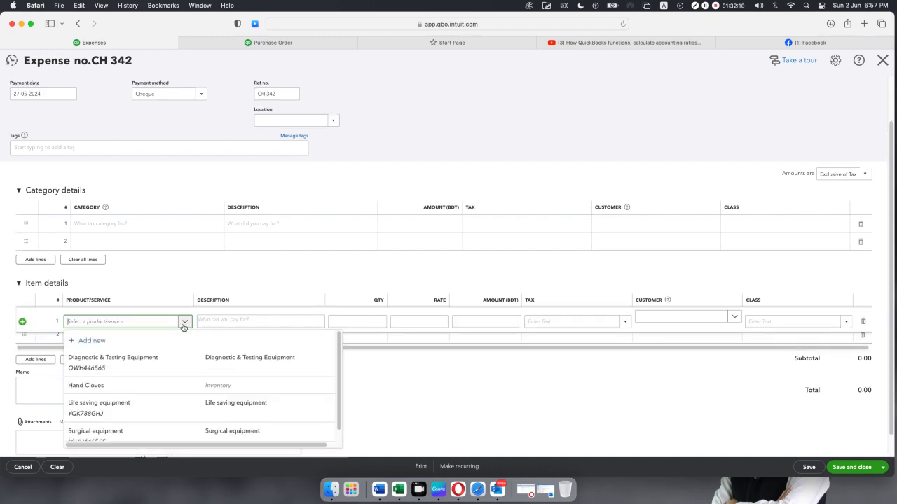
{"action": "left_click", "coordinate": [164, 363]}
{"action": "left_click", "coordinate": [380, 321]}
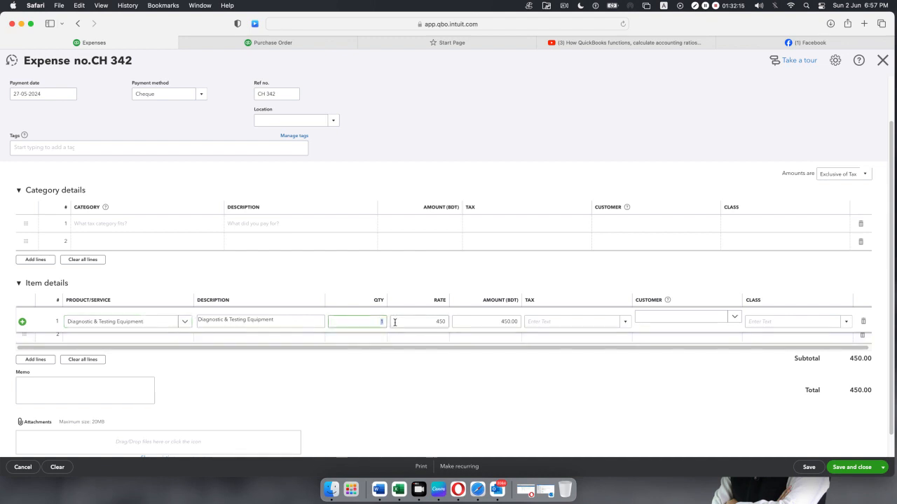
{"action": "type", "text": "10"}
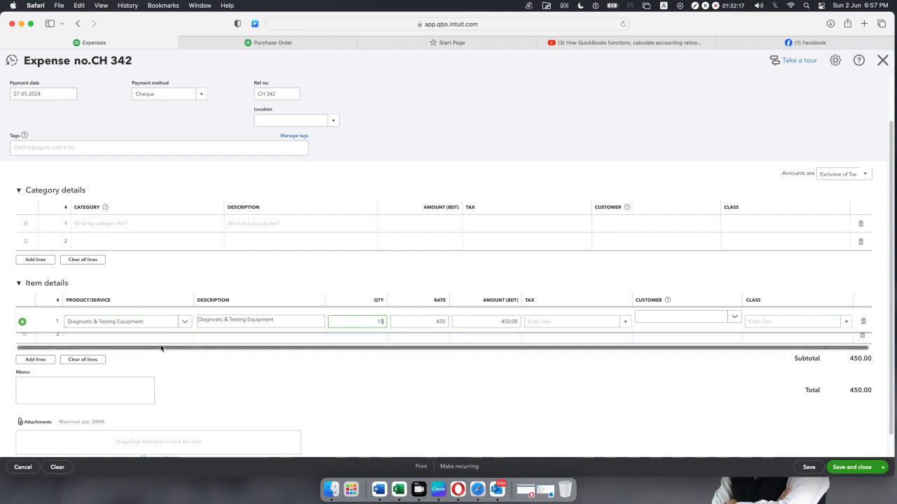
{"action": "left_click", "coordinate": [161, 341]}
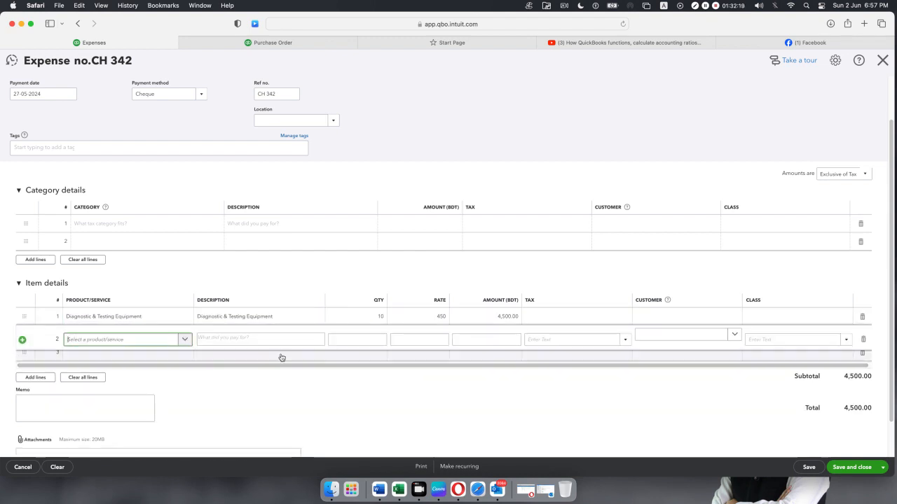
{"action": "left_click", "coordinate": [862, 340]}
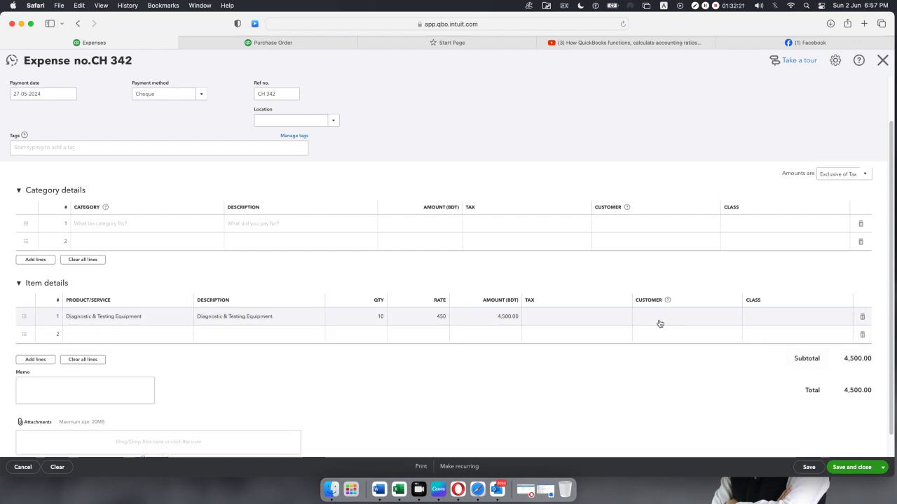
{"action": "left_click", "coordinate": [605, 315]}
{"action": "left_click", "coordinate": [622, 322]}
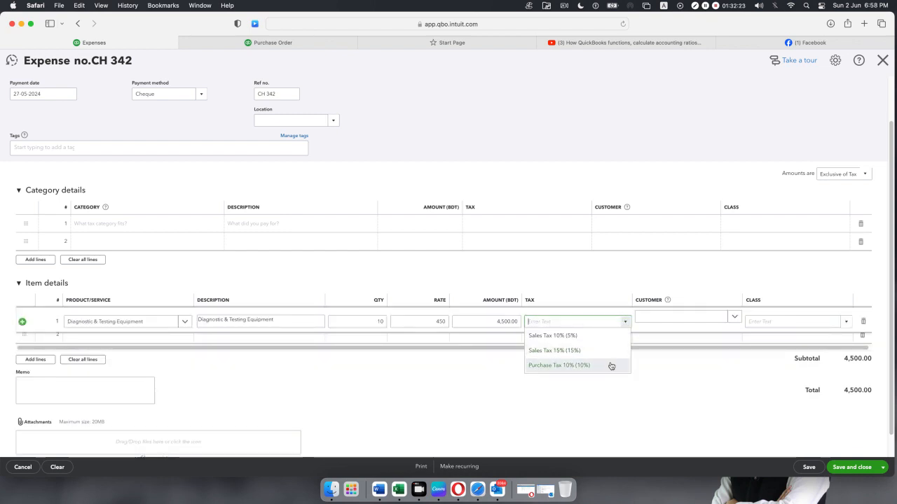
{"action": "left_click", "coordinate": [611, 366]}
{"action": "left_click", "coordinate": [504, 391]}
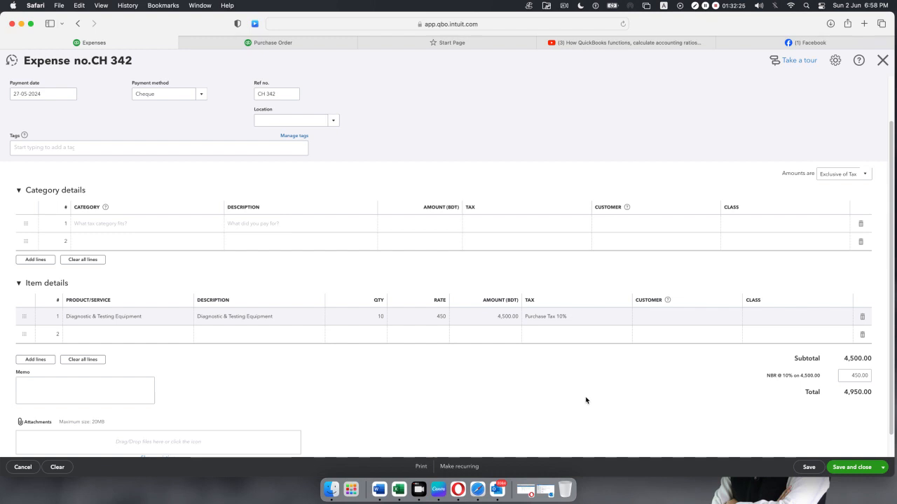
Save the Tk4,950.00 expense, confirming despite the missing Class fields.
{"action": "scroll", "coordinate": [400, 296], "scroll_direction": "down", "scroll_amount": 1}
{"action": "scroll", "coordinate": [399, 294], "scroll_direction": "up", "scroll_amount": 3}
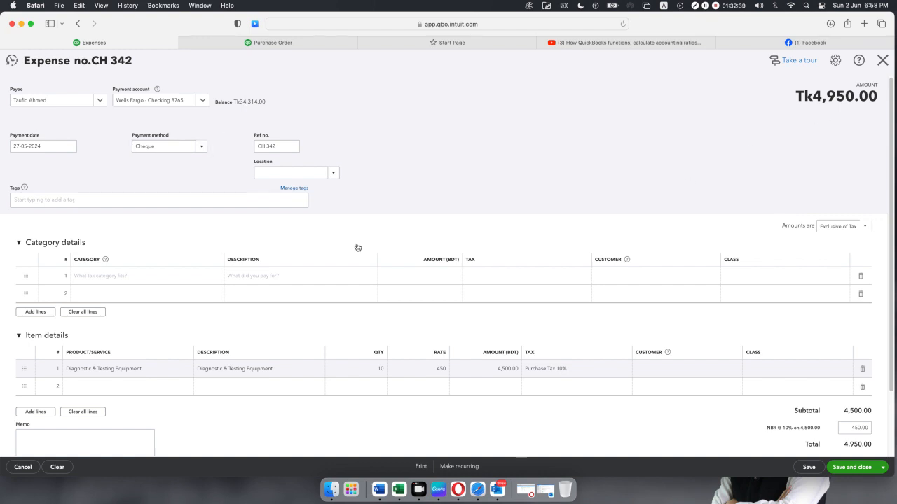
{"action": "scroll", "coordinate": [195, 303], "scroll_direction": "down", "scroll_amount": 1}
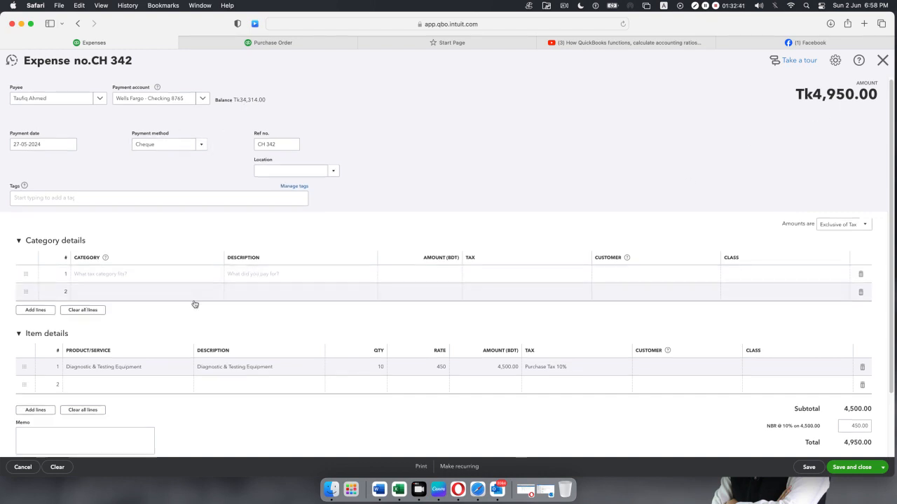
{"action": "mouse_move", "coordinate": [360, 374]}
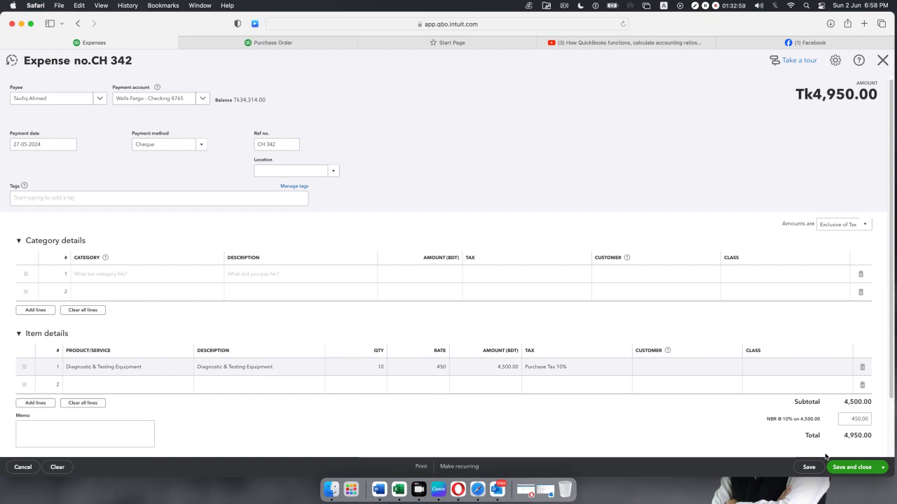
{"action": "left_click", "coordinate": [844, 467]}
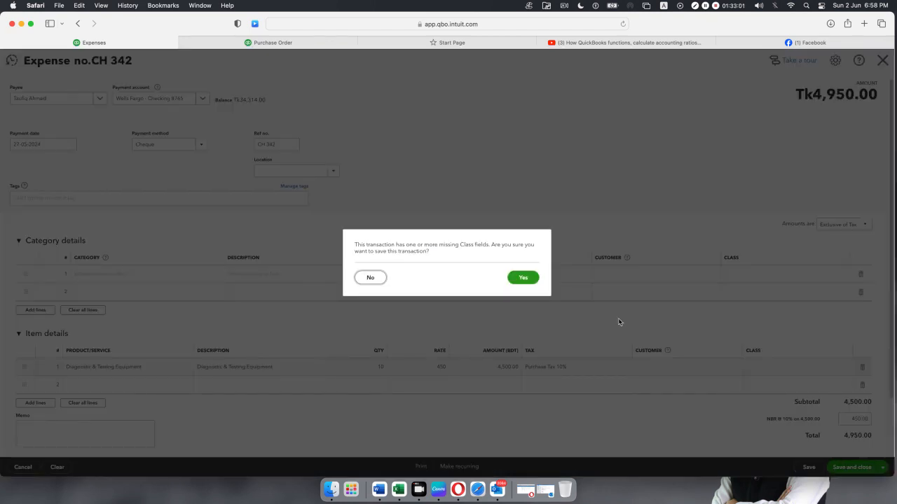
{"action": "left_click", "coordinate": [530, 278]}
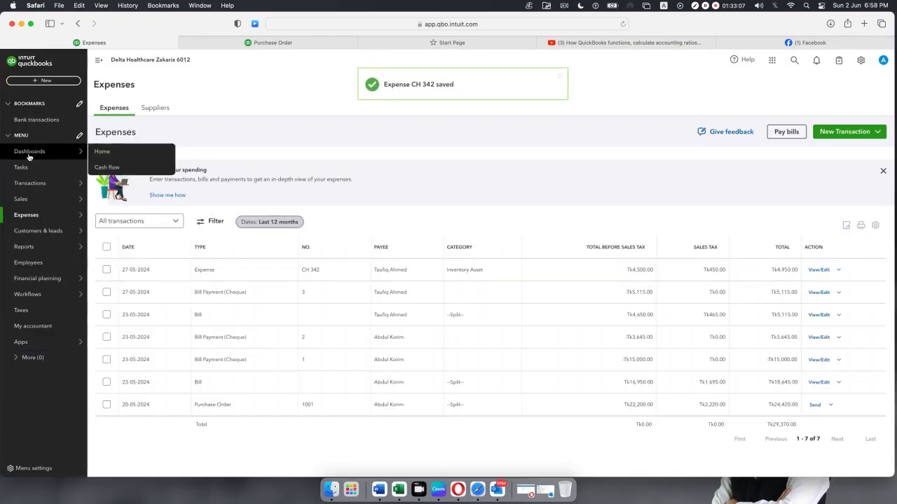
{"action": "mouse_move", "coordinate": [30, 184]}
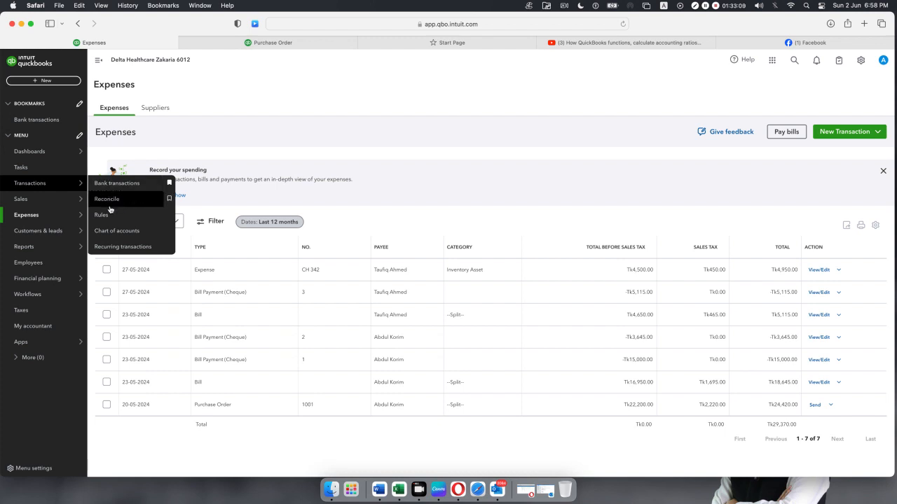
Review the chart of accounts, then go to the Products and Services list.
{"action": "left_click", "coordinate": [110, 233]}
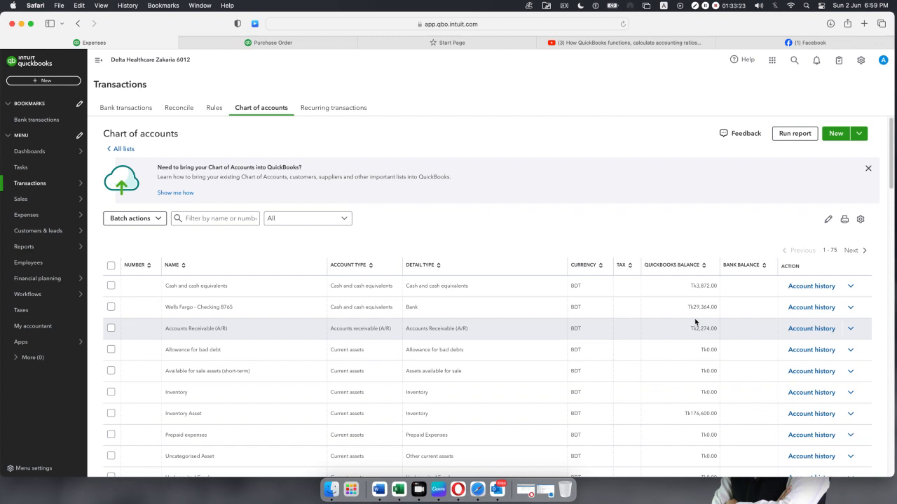
{"action": "mouse_move", "coordinate": [84, 189]}
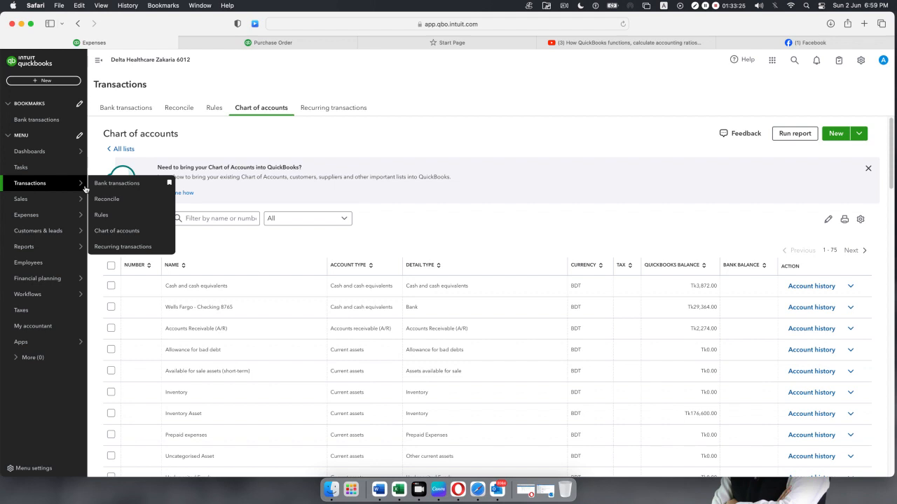
{"action": "mouse_move", "coordinate": [47, 198]}
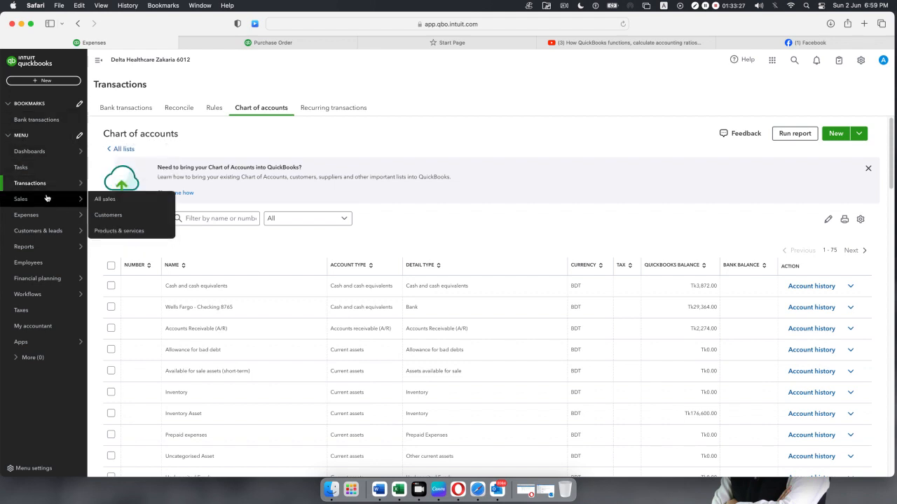
{"action": "left_click", "coordinate": [117, 233]}
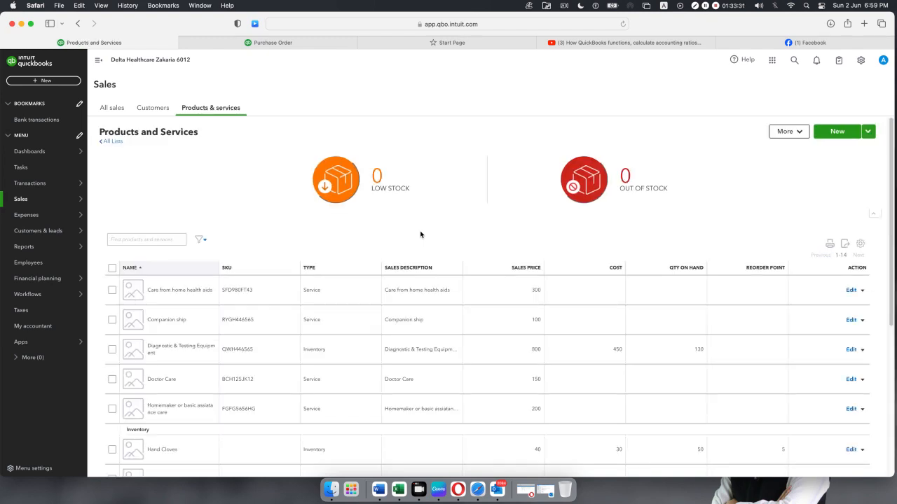
{"action": "scroll", "coordinate": [408, 258], "scroll_direction": "down", "scroll_amount": 1}
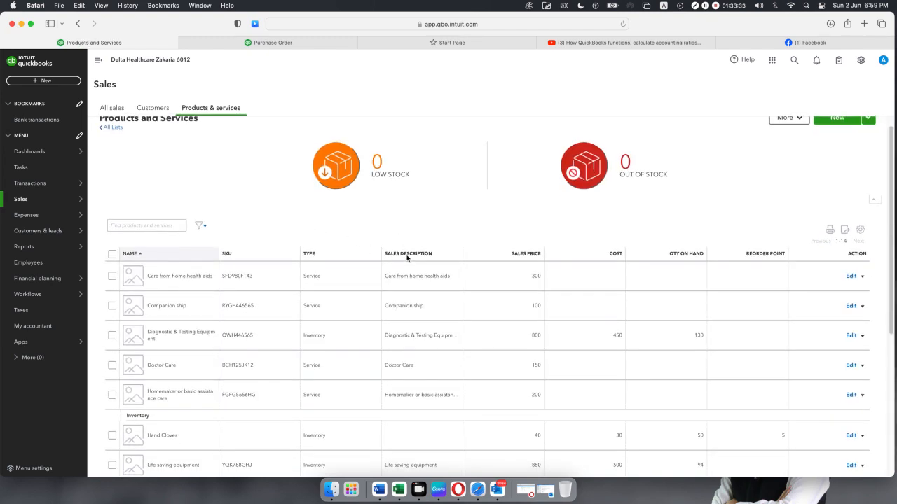
{"action": "scroll", "coordinate": [407, 258], "scroll_direction": "down", "scroll_amount": 5}
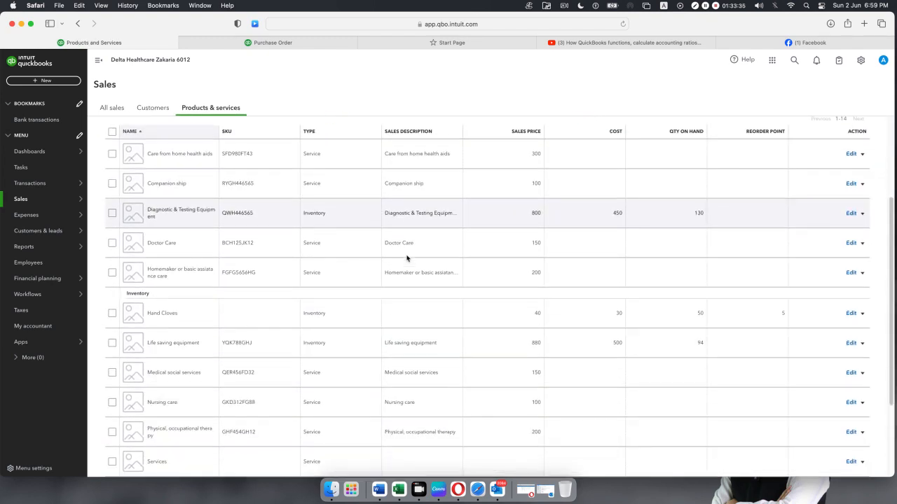
{"action": "scroll", "coordinate": [407, 258], "scroll_direction": "up", "scroll_amount": 5}
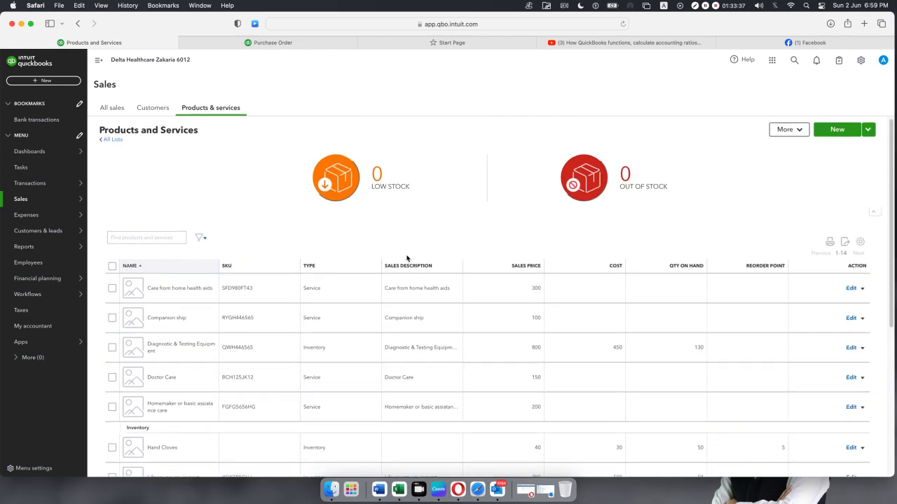
{"action": "scroll", "coordinate": [406, 255], "scroll_direction": "down", "scroll_amount": 5}
{"action": "scroll", "coordinate": [406, 255], "scroll_direction": "down", "scroll_amount": 5}
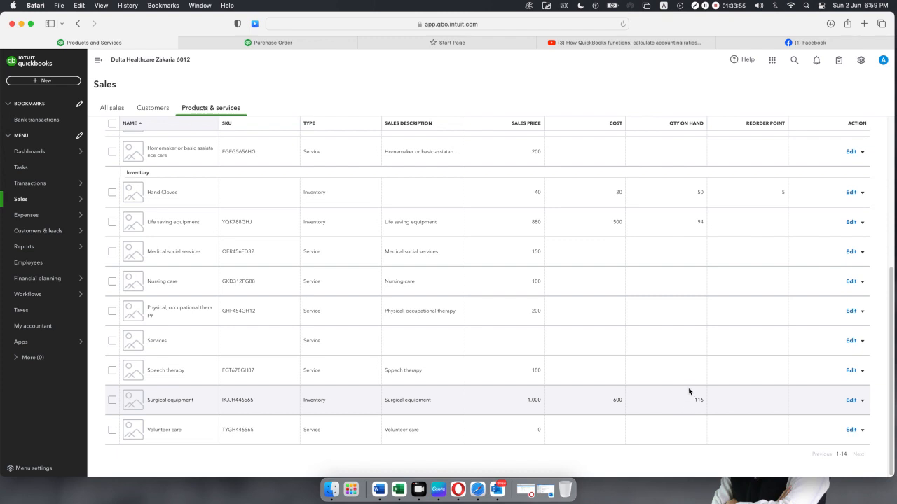
{"action": "scroll", "coordinate": [654, 350], "scroll_direction": "up", "scroll_amount": 1}
{"action": "scroll", "coordinate": [655, 351], "scroll_direction": "up", "scroll_amount": 5}
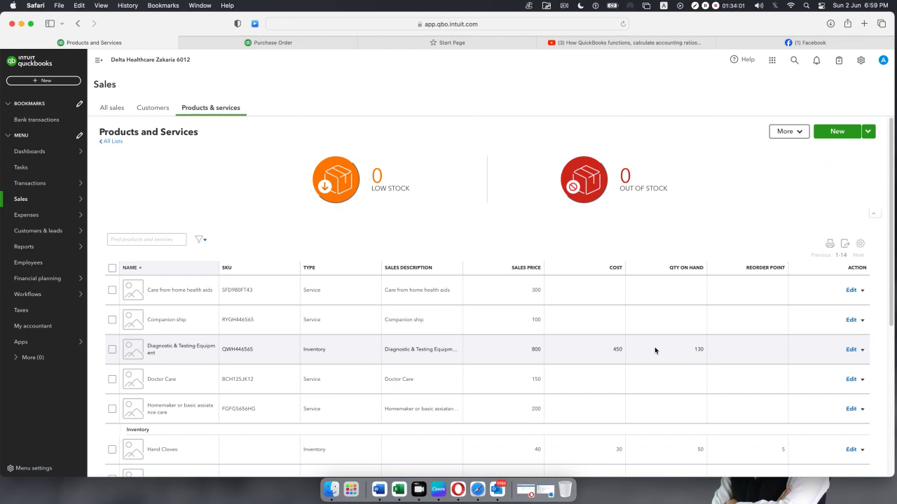
{"action": "scroll", "coordinate": [655, 350], "scroll_direction": "down", "scroll_amount": 2}
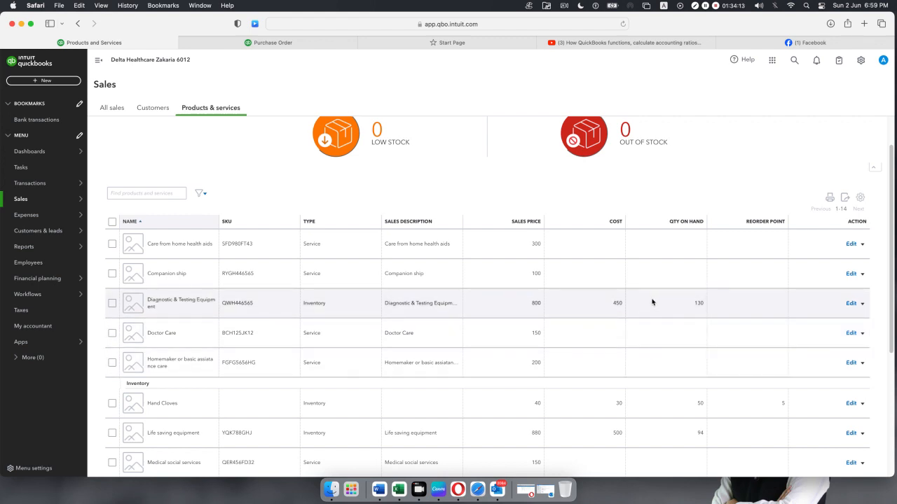
{"action": "scroll", "coordinate": [651, 303], "scroll_direction": "down", "scroll_amount": 5}
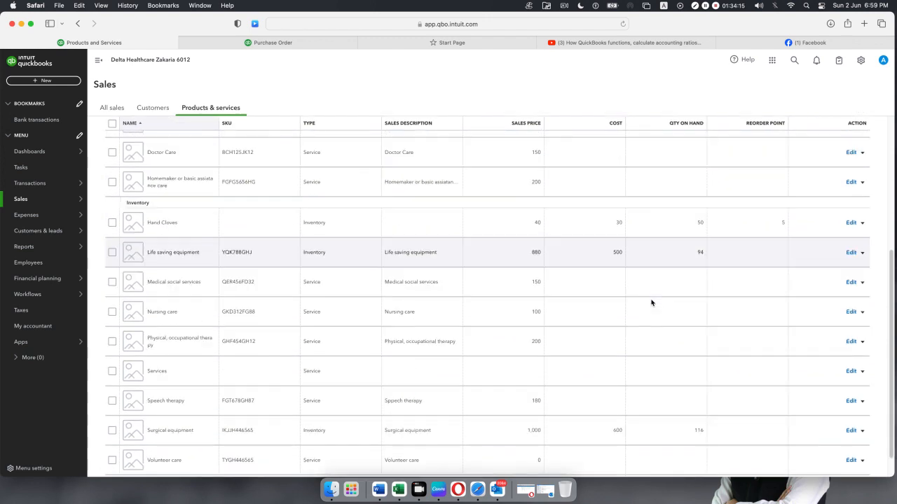
{"action": "scroll", "coordinate": [650, 302], "scroll_direction": "up", "scroll_amount": 6}
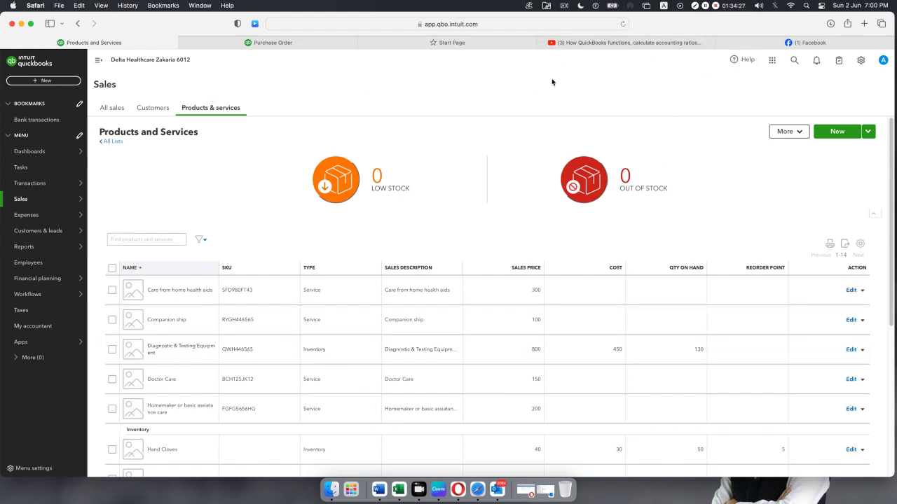
{"action": "left_click", "coordinate": [624, 25]}
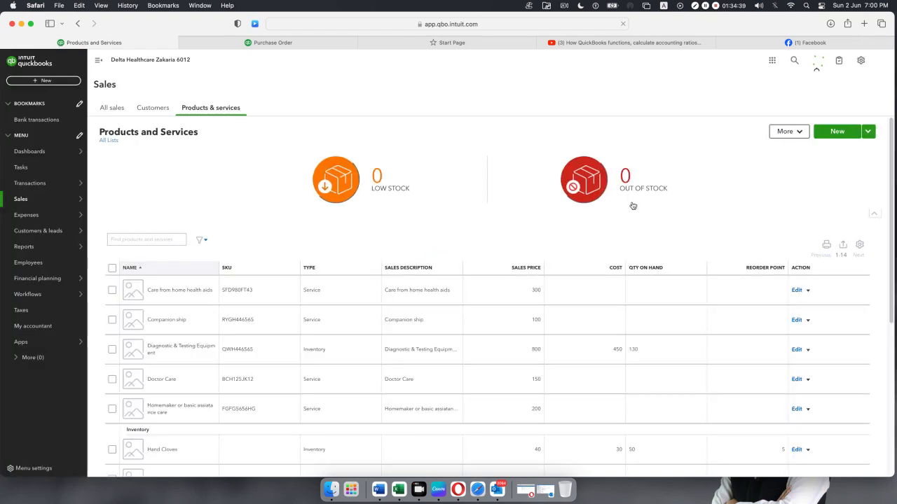
{"action": "scroll", "coordinate": [675, 342], "scroll_direction": "down", "scroll_amount": 3}
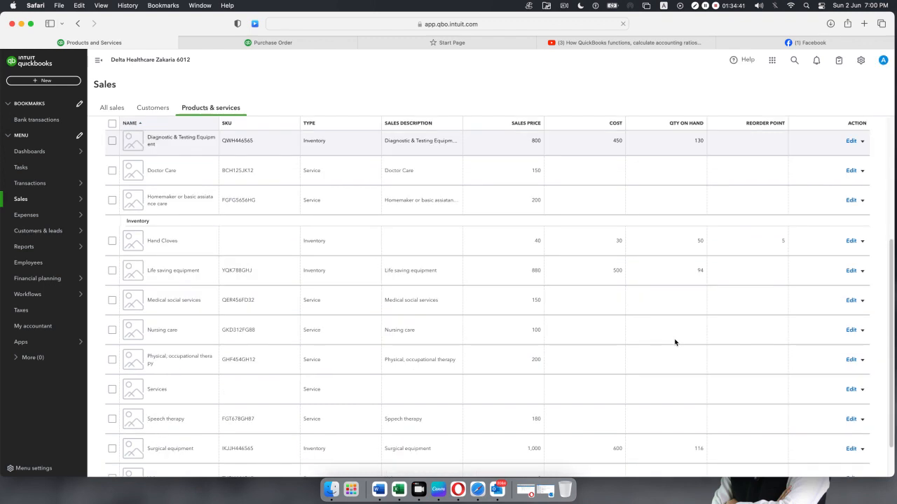
{"action": "scroll", "coordinate": [675, 342], "scroll_direction": "up", "scroll_amount": 2}
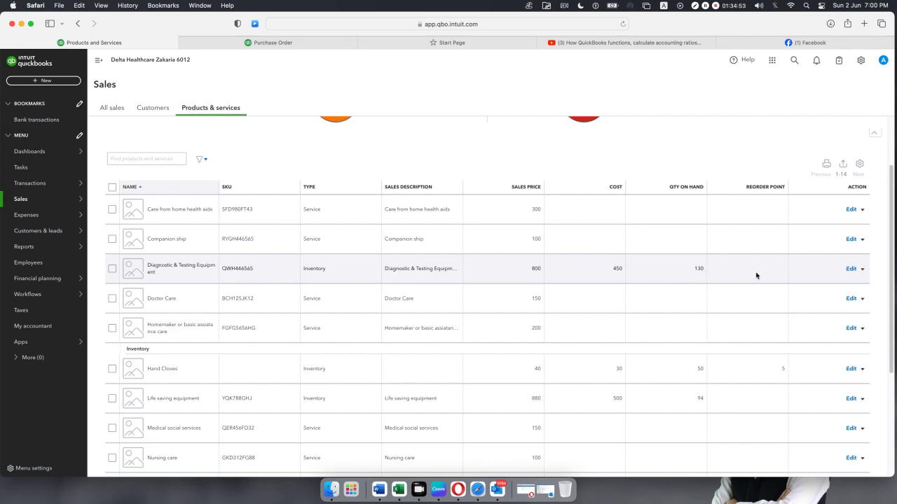
{"action": "left_click", "coordinate": [862, 270]}
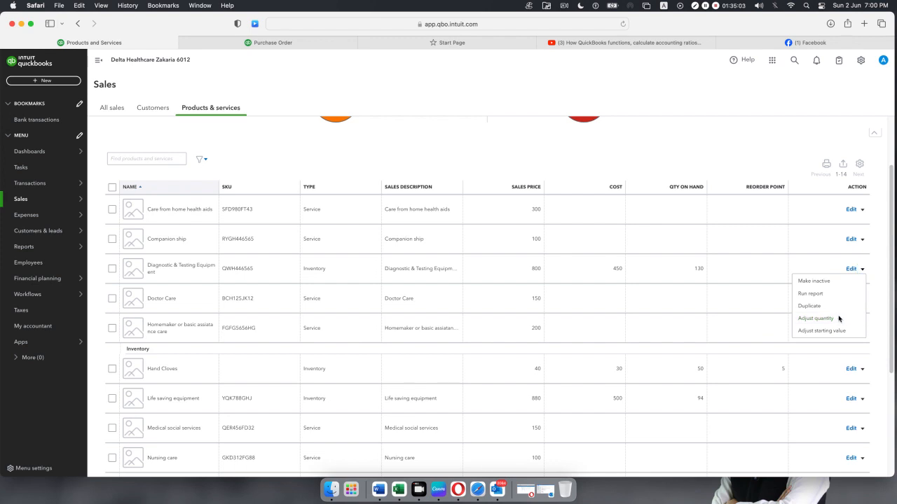
Close the quantity adjustment form without changes, look over the product list, then open + New.
{"action": "scroll", "coordinate": [838, 319], "scroll_direction": "down", "scroll_amount": 2}
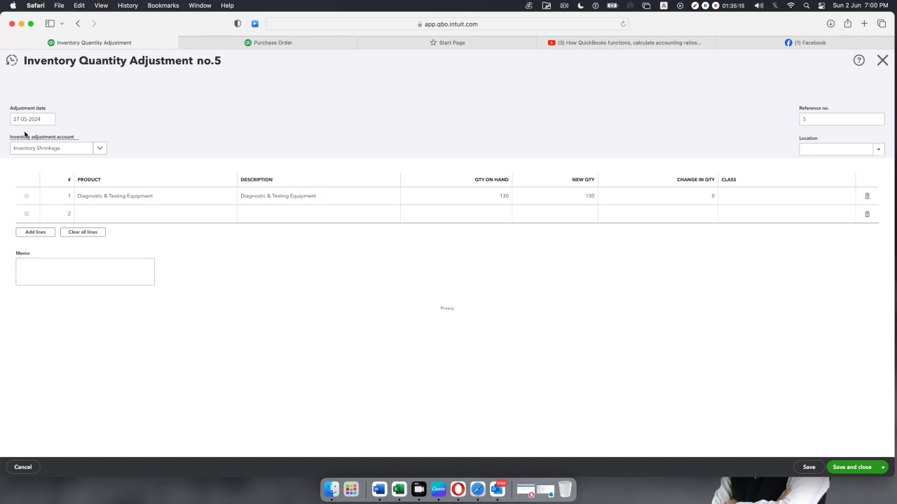
{"action": "left_click", "coordinate": [882, 60]}
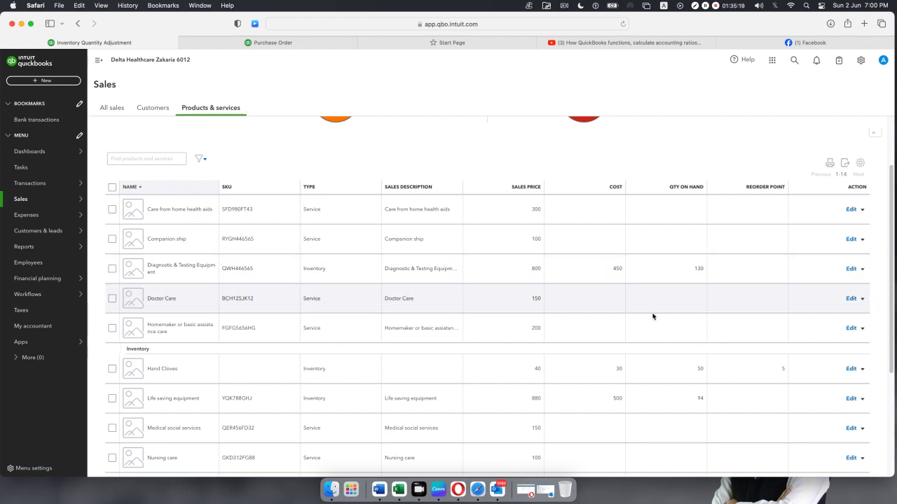
{"action": "scroll", "coordinate": [651, 312], "scroll_direction": "up", "scroll_amount": 3}
{"action": "scroll", "coordinate": [651, 311], "scroll_direction": "down", "scroll_amount": 3}
{"action": "scroll", "coordinate": [650, 311], "scroll_direction": "down", "scroll_amount": 5}
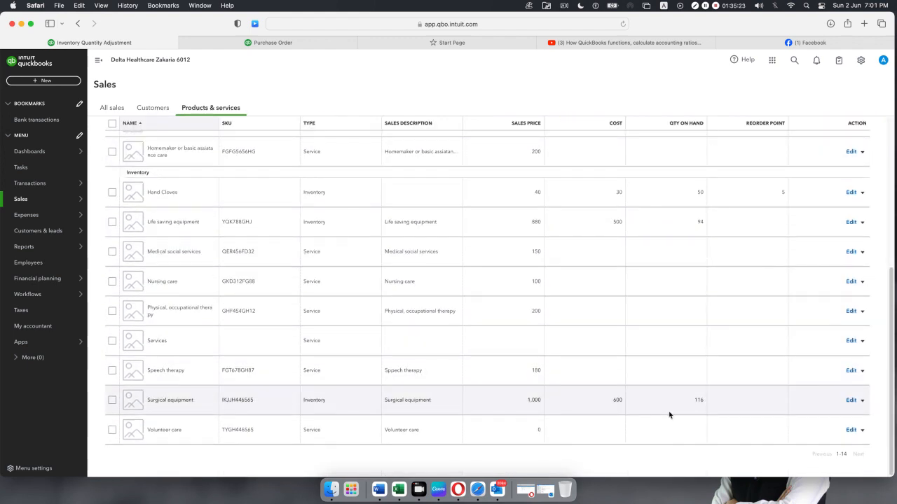
{"action": "scroll", "coordinate": [665, 384], "scroll_direction": "up", "scroll_amount": 5}
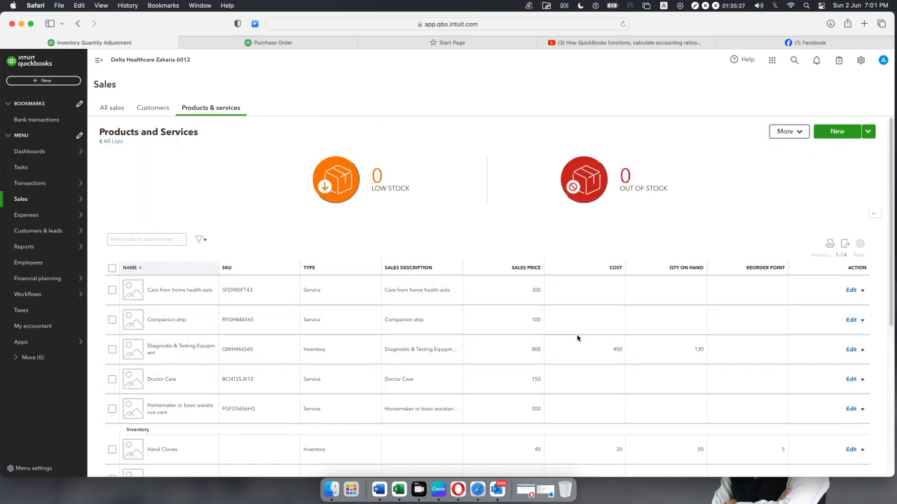
{"action": "scroll", "coordinate": [581, 336], "scroll_direction": "down", "scroll_amount": 2}
{"action": "scroll", "coordinate": [585, 334], "scroll_direction": "down", "scroll_amount": 2}
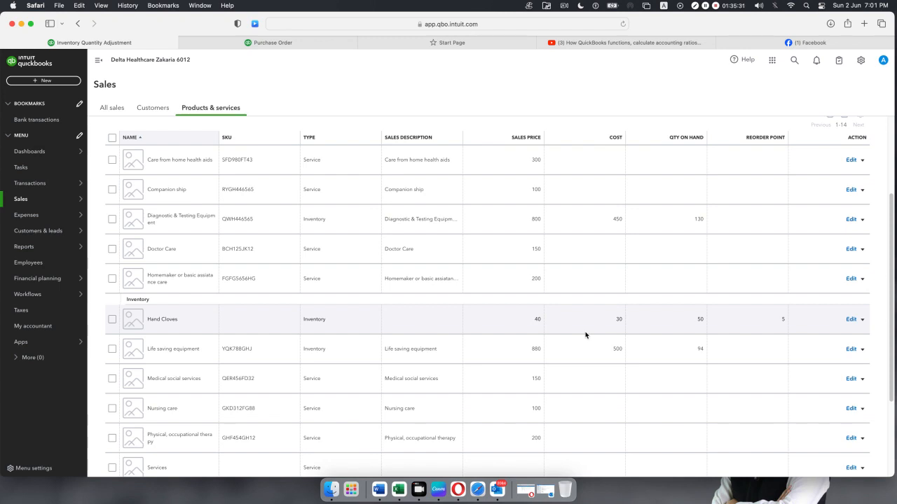
{"action": "scroll", "coordinate": [586, 335], "scroll_direction": "down", "scroll_amount": 2}
{"action": "scroll", "coordinate": [586, 334], "scroll_direction": "up", "scroll_amount": 5}
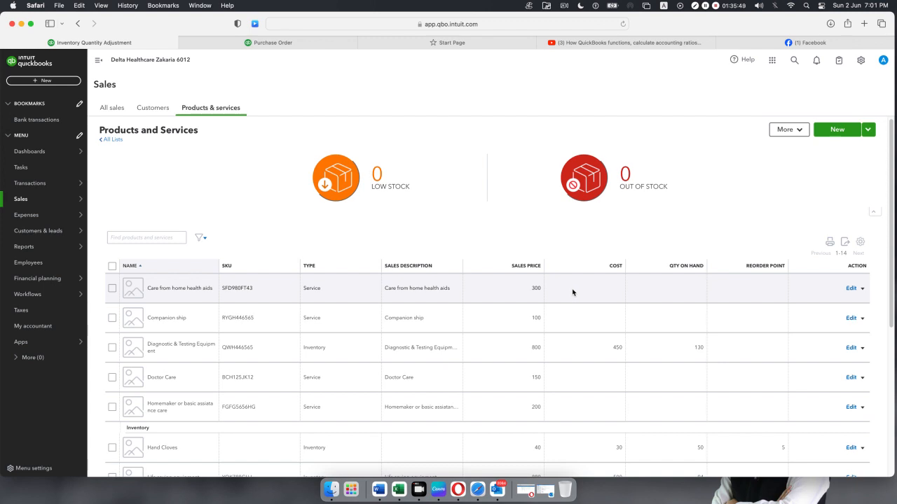
{"action": "left_click", "coordinate": [39, 81]}
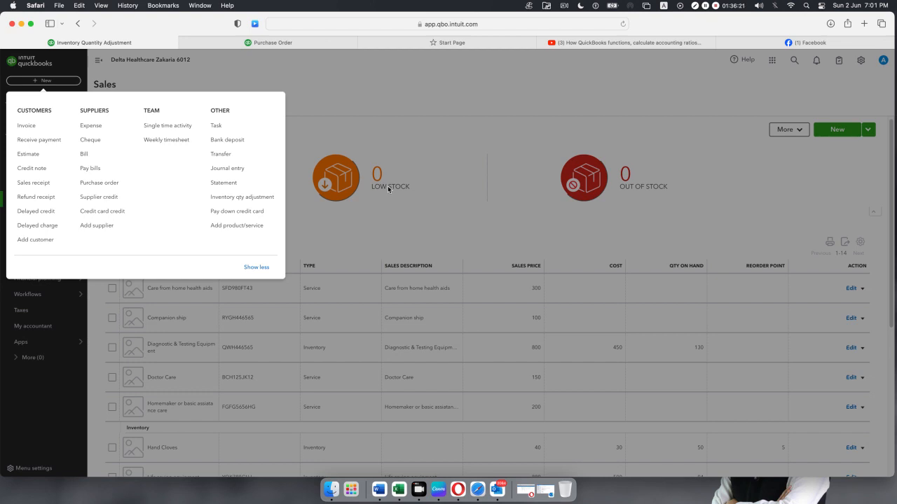
Start a cheque to the supplier from Wells Fargo checking, dated 30-05-2024.
{"action": "left_click", "coordinate": [92, 139]}
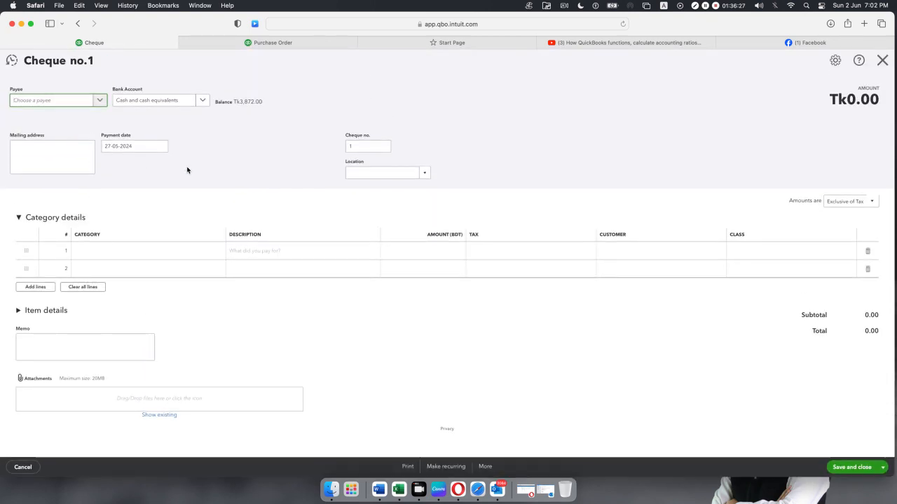
{"action": "left_click", "coordinate": [93, 102]}
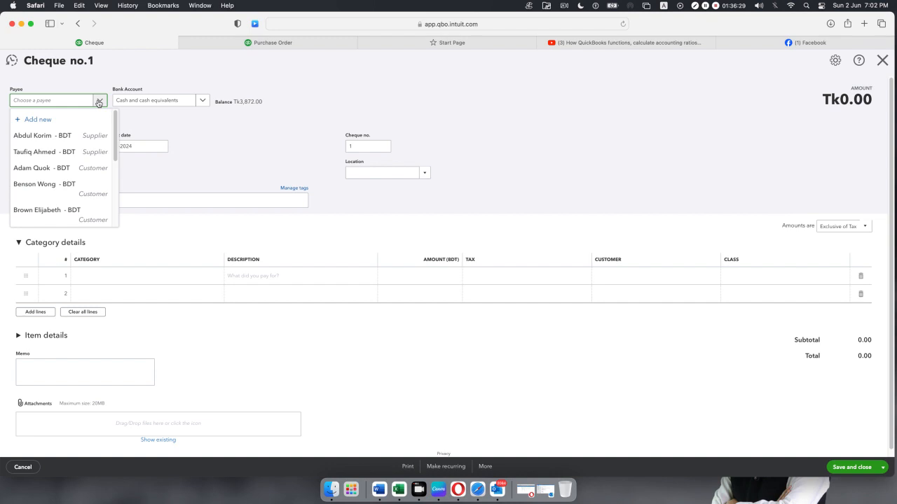
{"action": "left_click", "coordinate": [91, 156]}
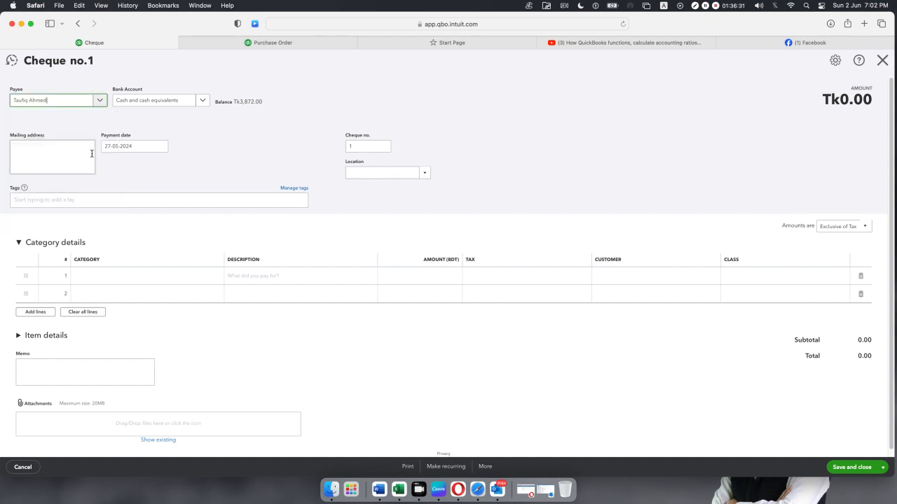
{"action": "left_click", "coordinate": [203, 102]}
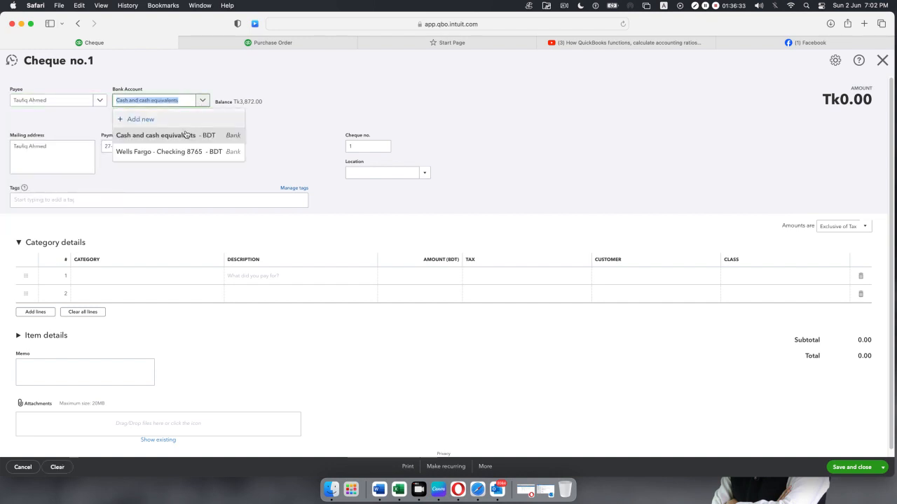
{"action": "left_click", "coordinate": [169, 157]}
{"action": "left_click", "coordinate": [275, 135]}
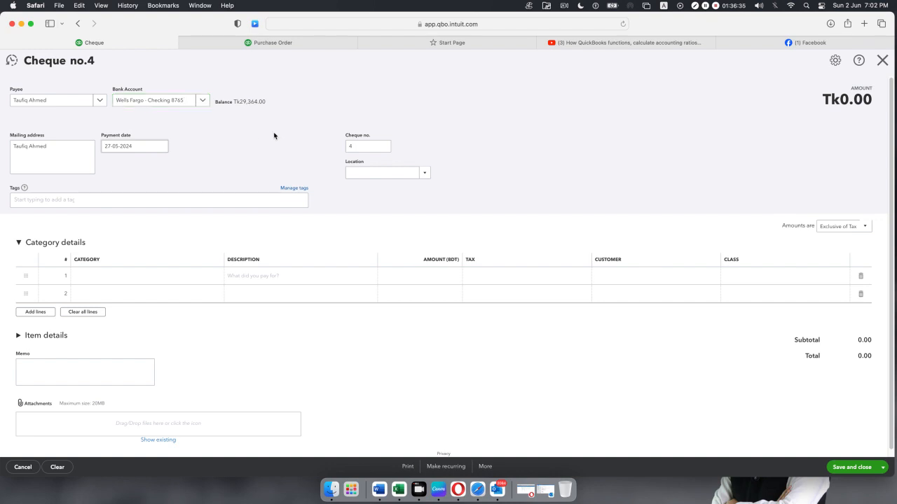
{"action": "left_click", "coordinate": [161, 147]}
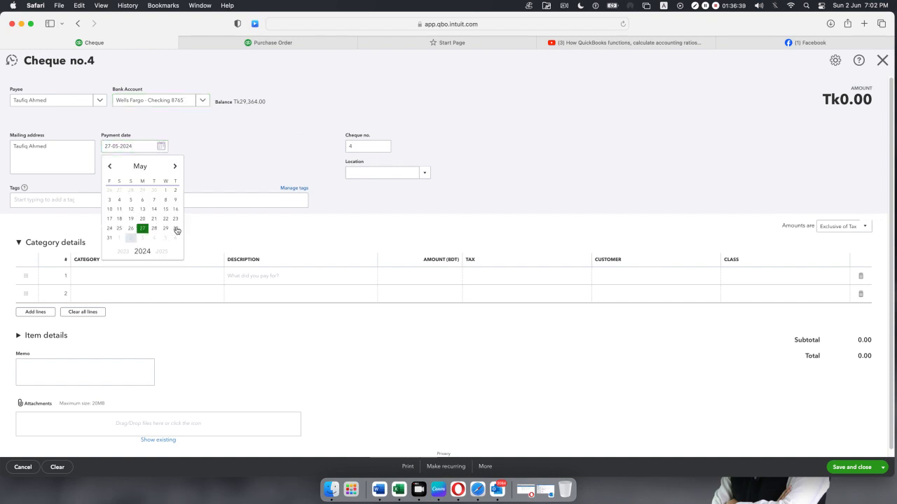
{"action": "left_click", "coordinate": [175, 228]}
Expand the item details, then close the cheque without saving.
{"action": "left_click", "coordinate": [365, 148]}
{"action": "scroll", "coordinate": [253, 165], "scroll_direction": "down", "scroll_amount": 1}
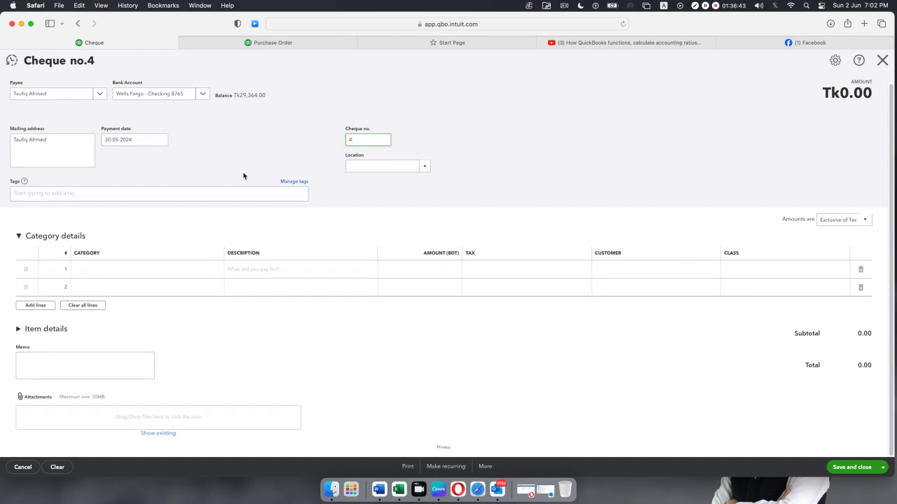
{"action": "left_click", "coordinate": [29, 331]}
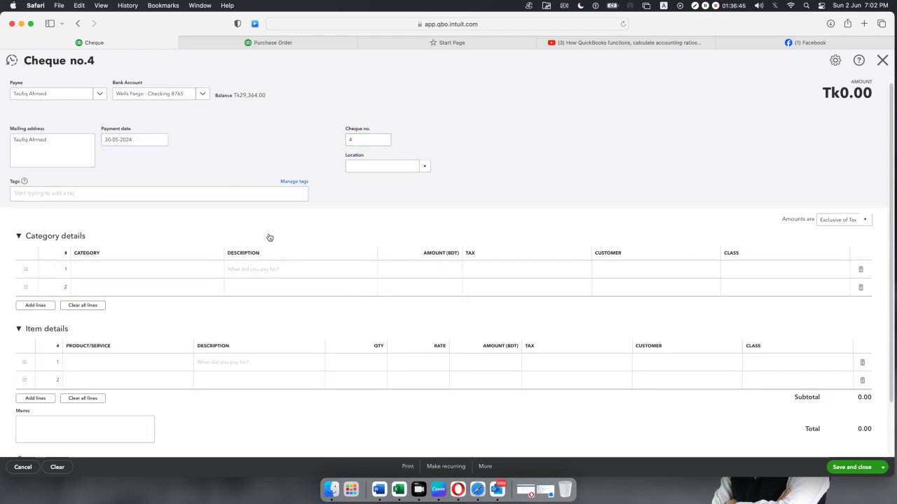
{"action": "scroll", "coordinate": [268, 236], "scroll_direction": "down", "scroll_amount": 2}
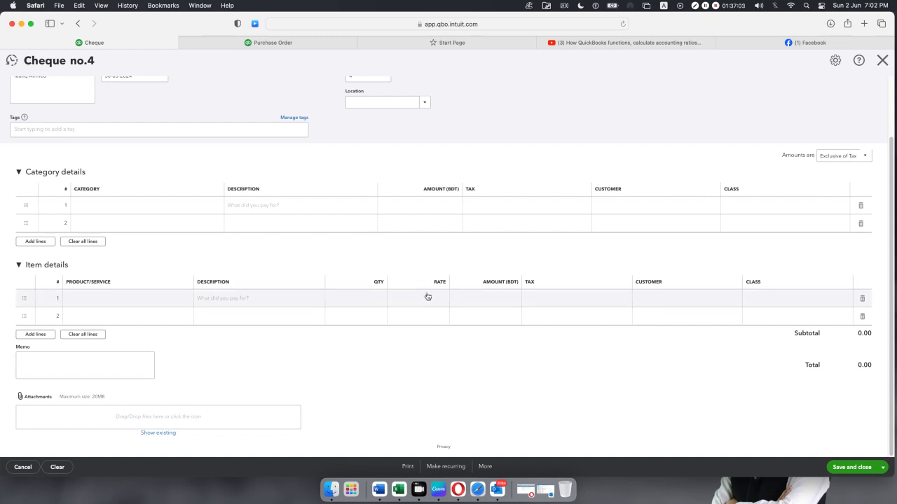
{"action": "left_click", "coordinate": [882, 60]}
{"action": "left_click", "coordinate": [489, 273]}
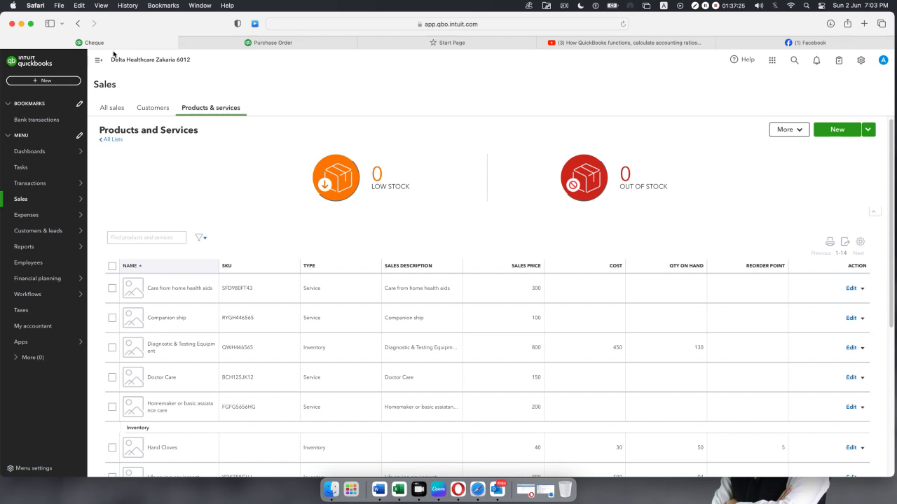
Start a supplier credit for the supplier, then switch to the Expenses settings tab.
{"action": "left_click", "coordinate": [44, 81]}
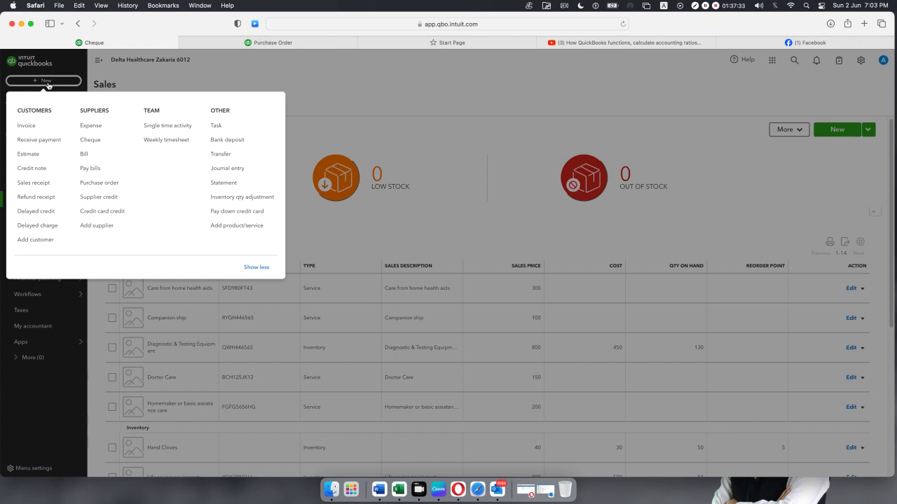
{"action": "left_click", "coordinate": [97, 197]}
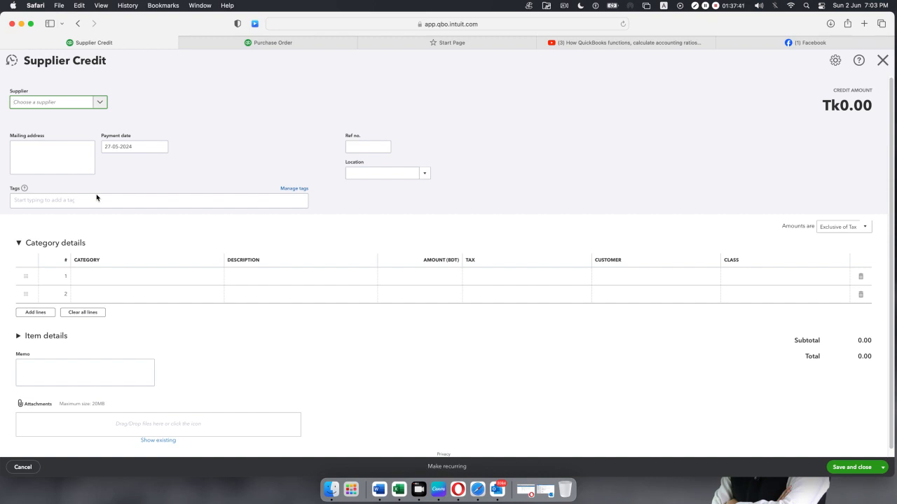
{"action": "left_click", "coordinate": [101, 103]}
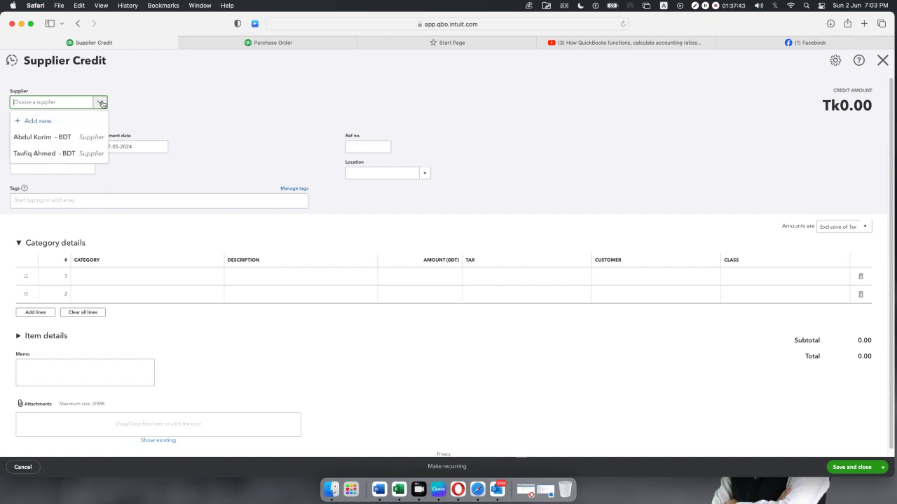
{"action": "left_click", "coordinate": [66, 154]}
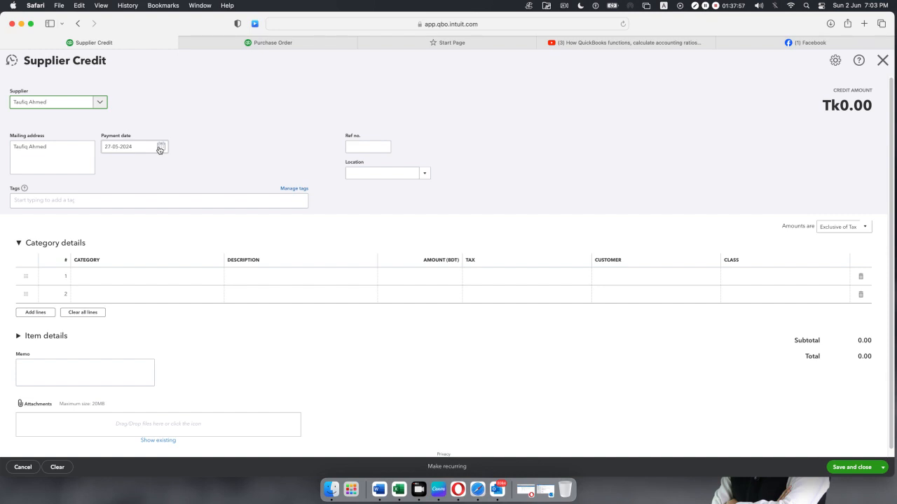
{"action": "left_click", "coordinate": [274, 42]}
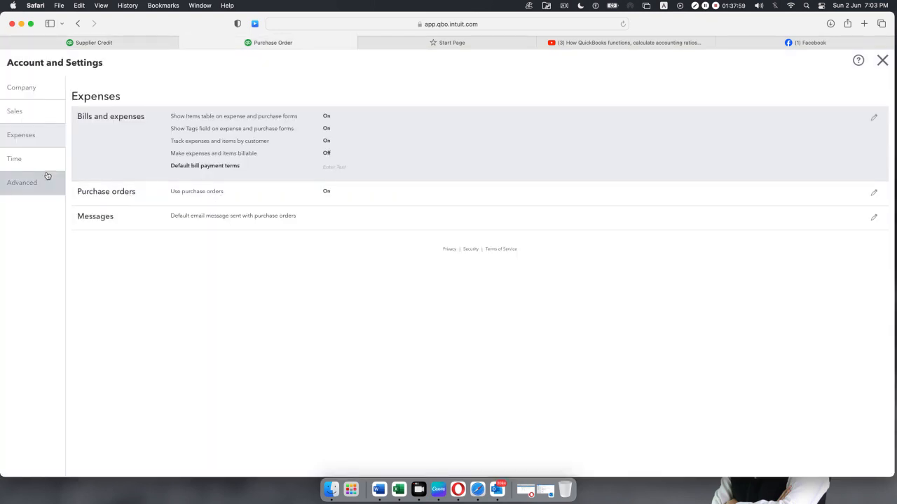
Close Account and Settings and go to the Suppliers list under Expenses.
{"action": "left_click", "coordinate": [882, 60]}
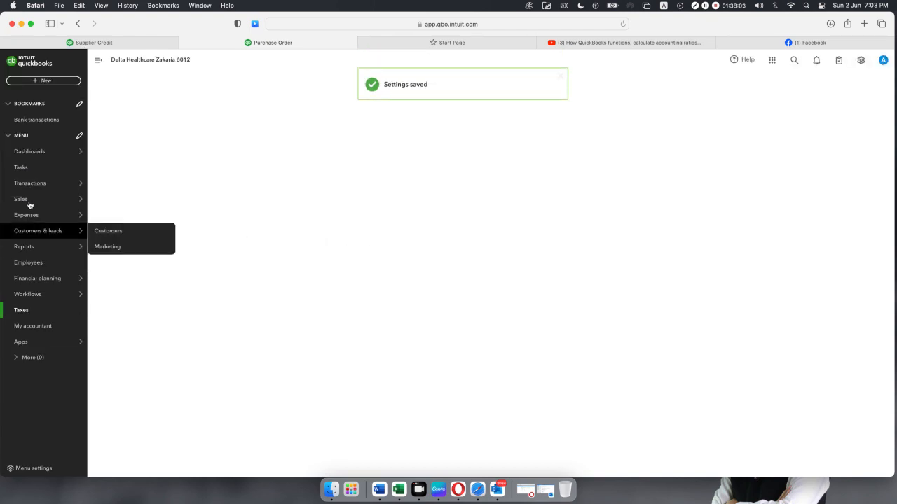
{"action": "mouse_move", "coordinate": [31, 201]}
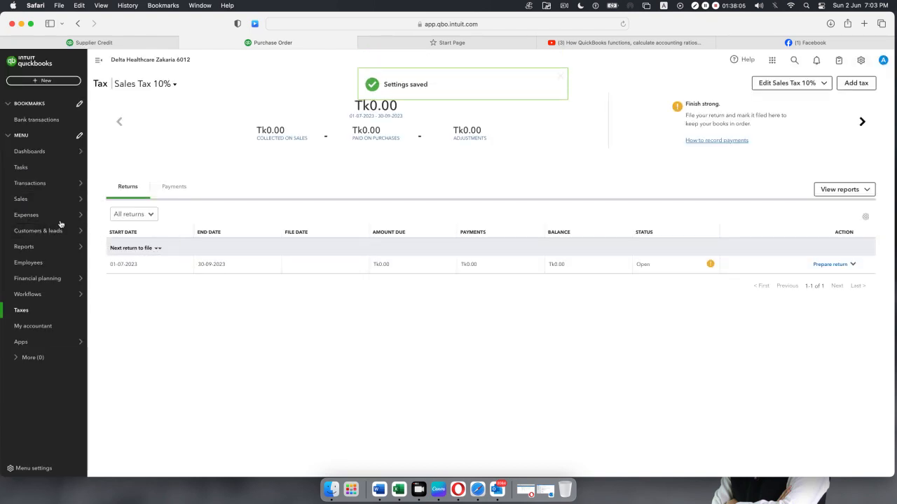
{"action": "mouse_move", "coordinate": [53, 222]}
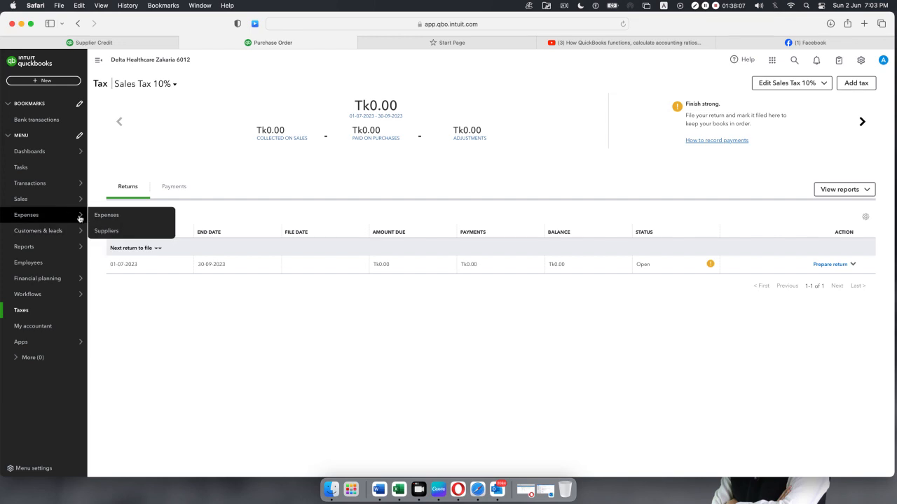
{"action": "left_click", "coordinate": [101, 231]}
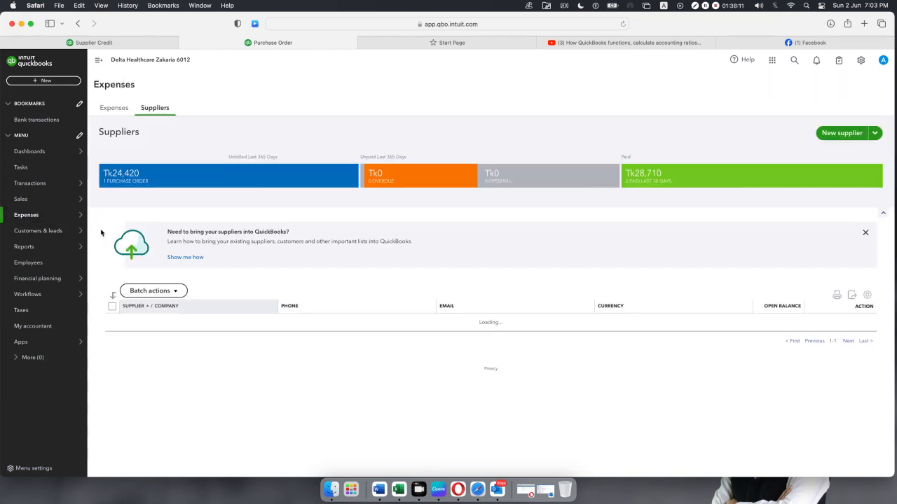
Open the supplier's detail page and repeatedly try viewing the Expense transaction, dismissing each loading error.
{"action": "left_click", "coordinate": [496, 349]}
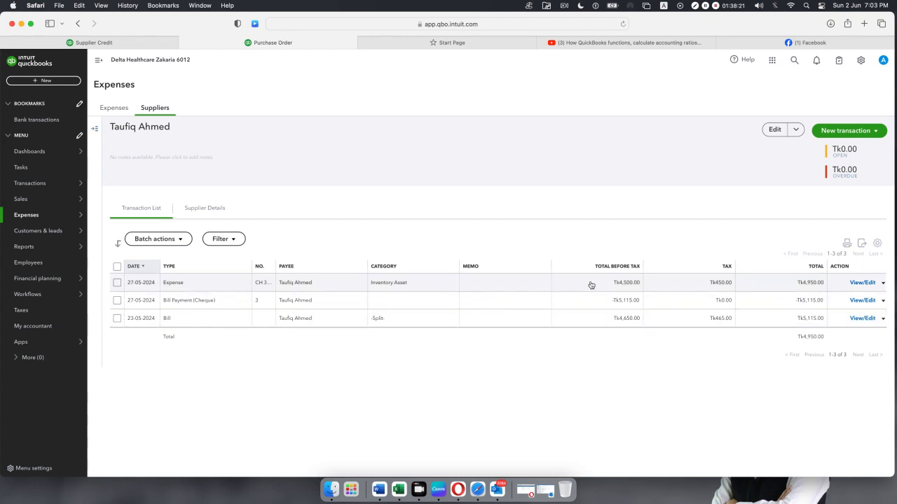
{"action": "scroll", "coordinate": [423, 287], "scroll_direction": "down", "scroll_amount": 2}
{"action": "left_click", "coordinate": [423, 288]}
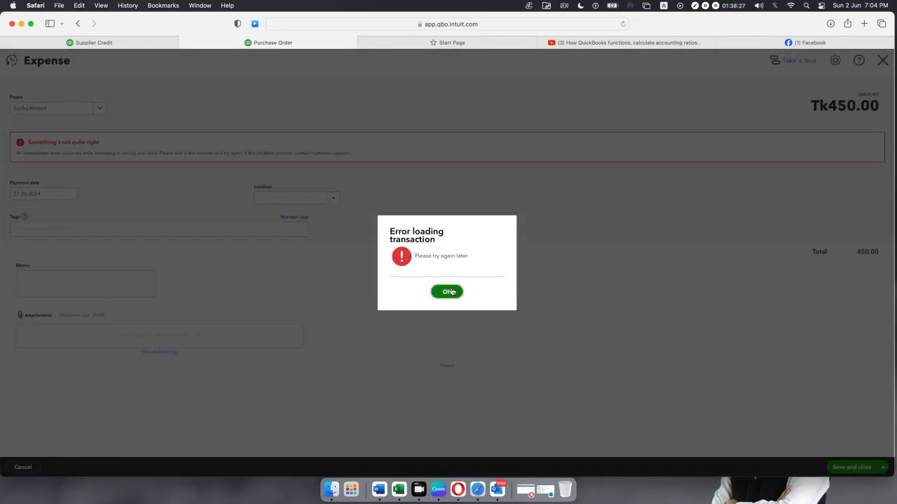
{"action": "left_click", "coordinate": [451, 292]}
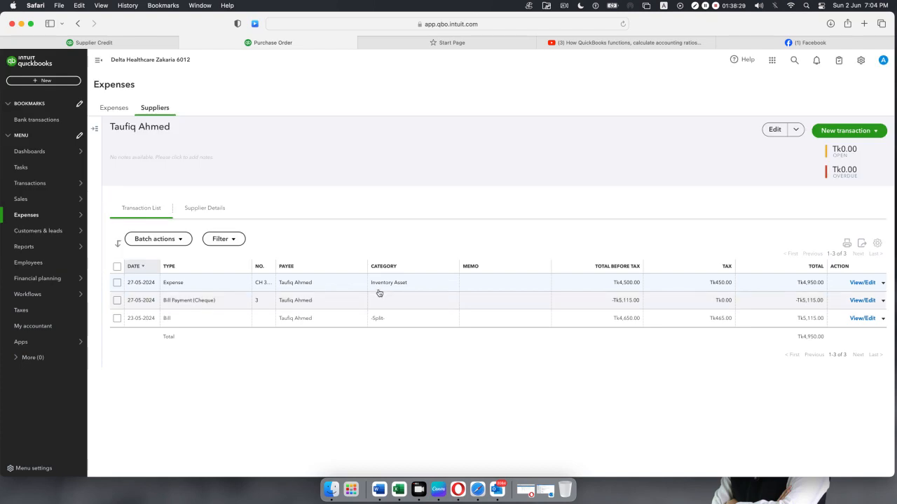
{"action": "left_click", "coordinate": [391, 287]}
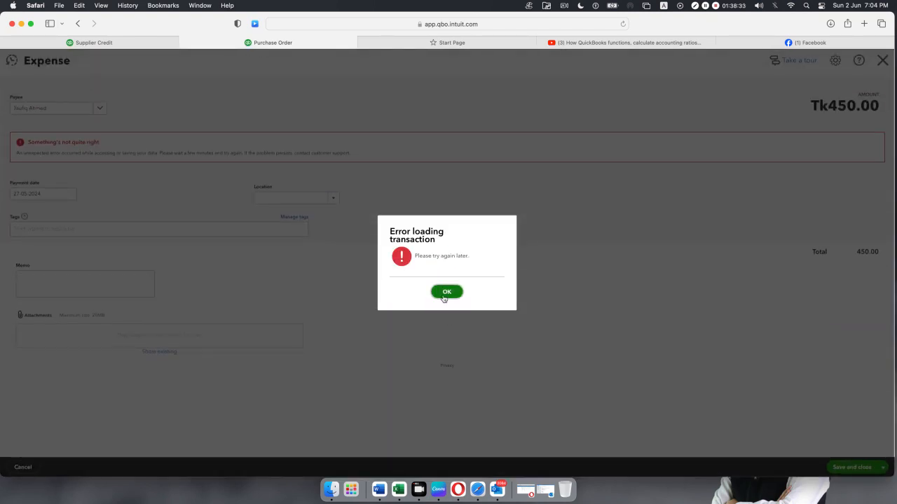
{"action": "left_click", "coordinate": [444, 295]}
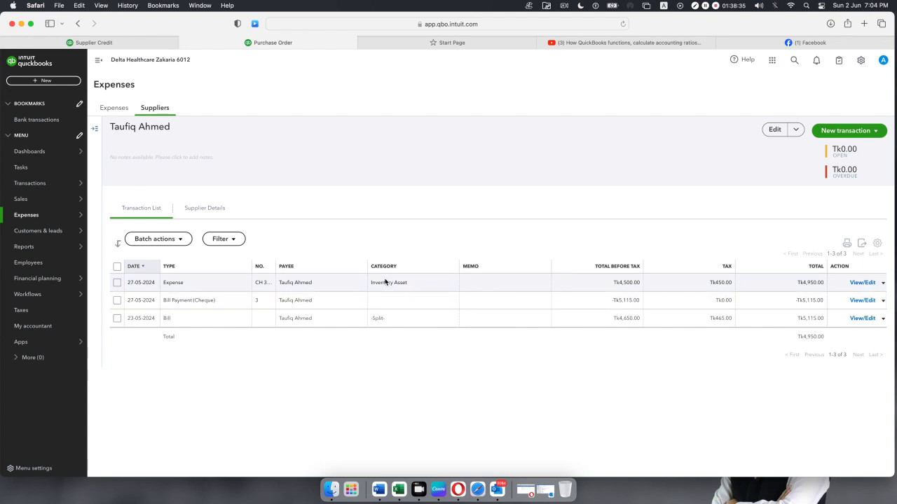
{"action": "left_click", "coordinate": [385, 282]}
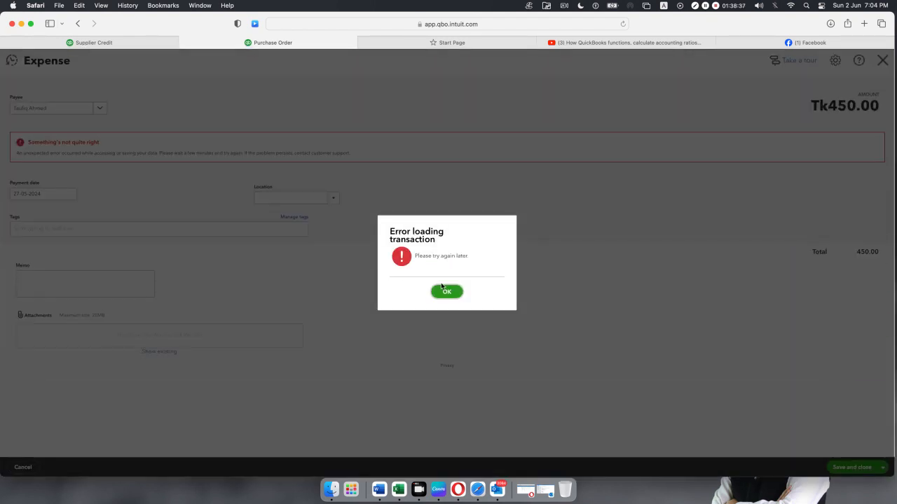
{"action": "left_click", "coordinate": [442, 289]}
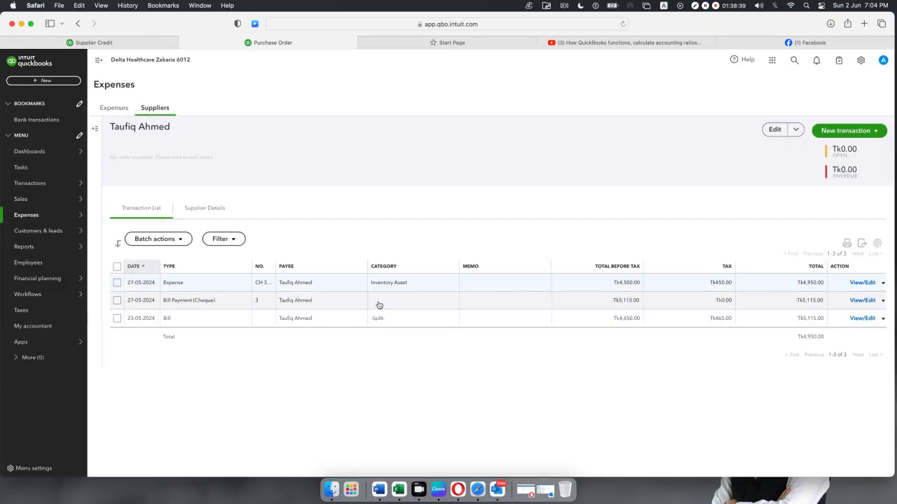
Try opening the Bill Payment and its linked Tk4,650.00 bill, dismissing the error.
{"action": "left_click", "coordinate": [379, 305]}
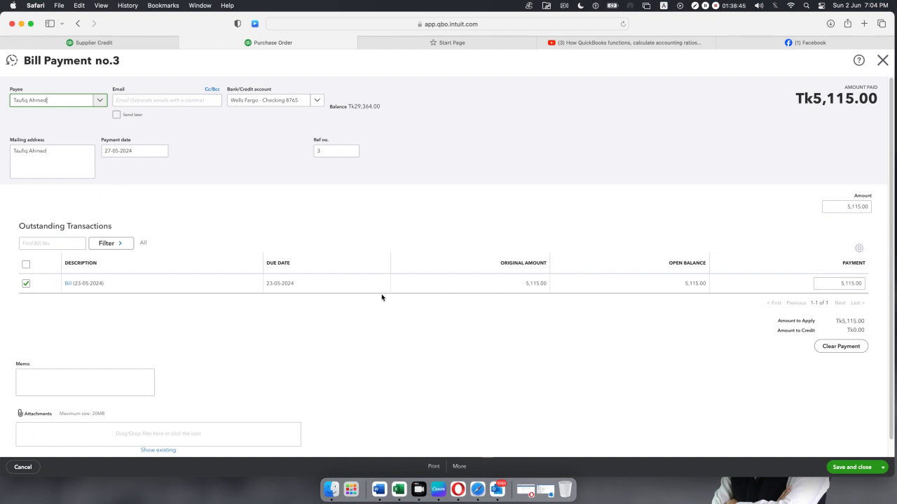
{"action": "left_click", "coordinate": [68, 284]}
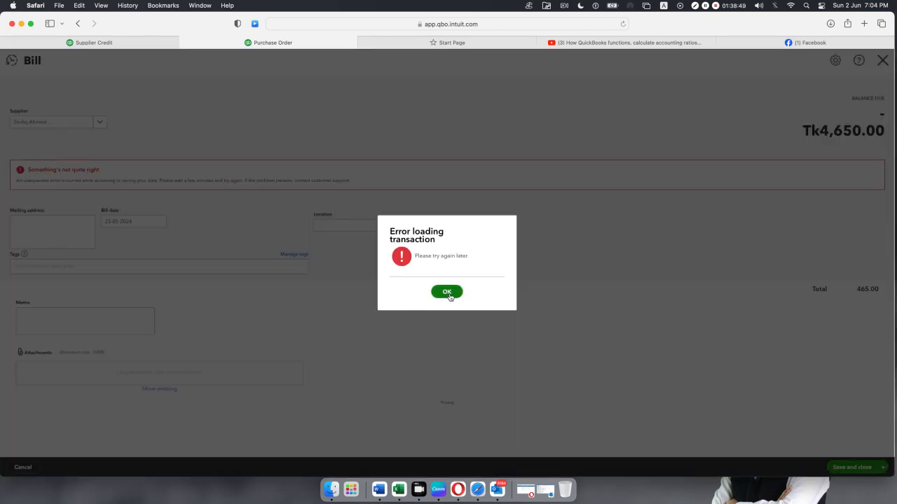
{"action": "left_click", "coordinate": [450, 297]}
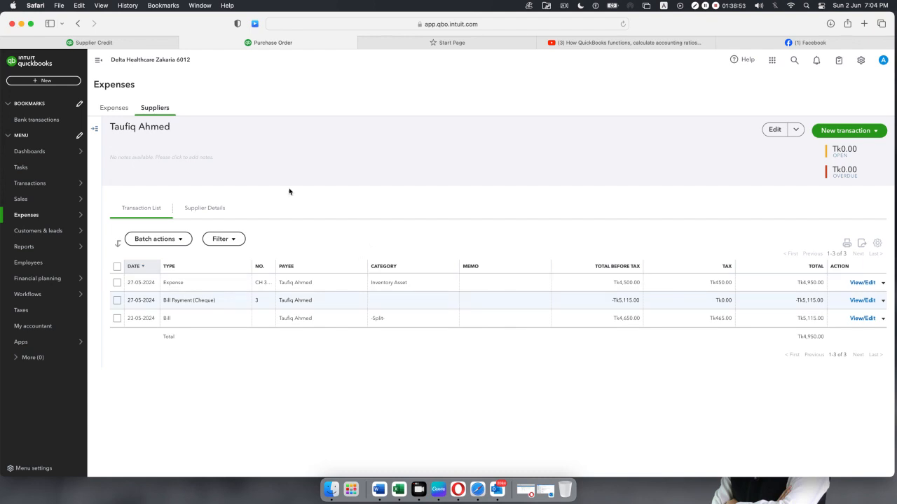
Switch to the Supplier Credit form, leaving the category details line empty.
{"action": "left_click", "coordinate": [140, 43]}
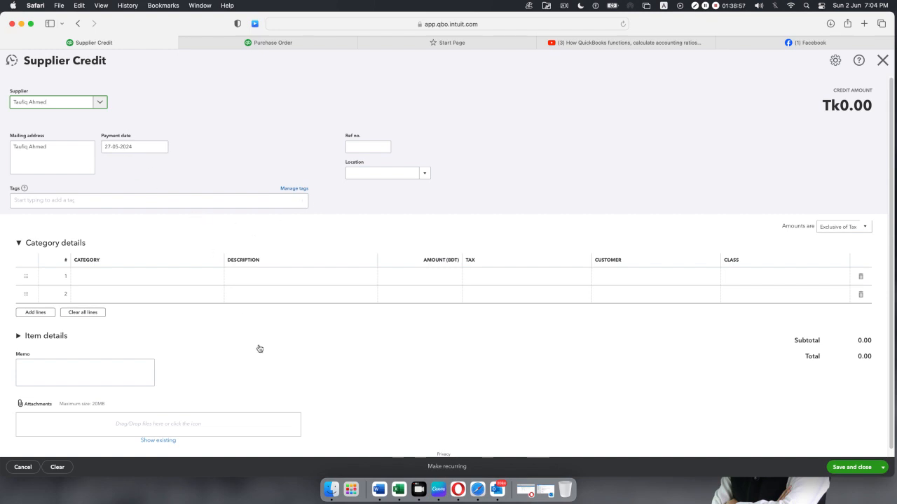
{"action": "left_click", "coordinate": [202, 281]}
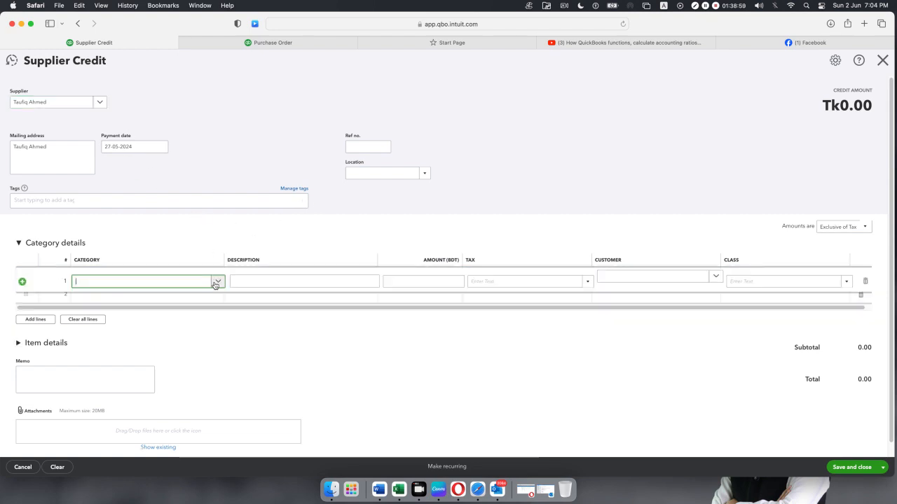
{"action": "left_click", "coordinate": [215, 281]}
{"action": "left_click", "coordinate": [419, 372]}
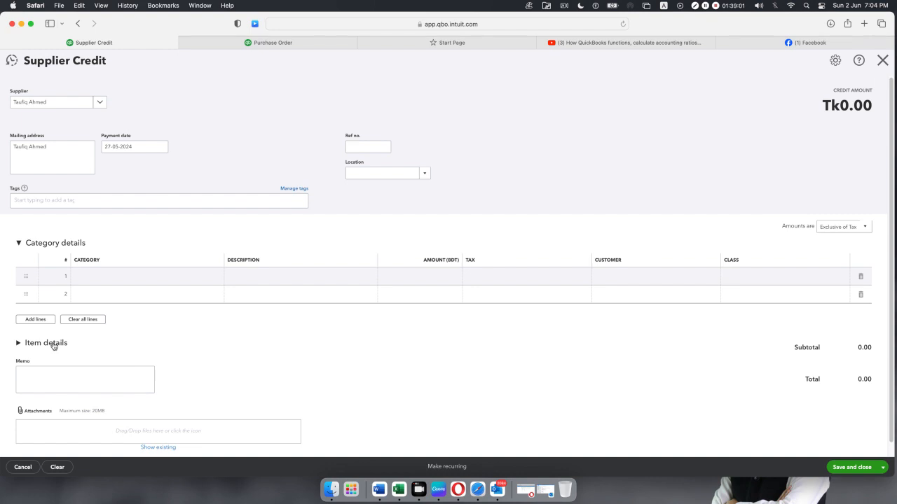
Add one Life saving equipment item with Sales Tax 15%, then save, confirming the missing-class prompt.
{"action": "left_click", "coordinate": [19, 343]}
{"action": "scroll", "coordinate": [182, 333], "scroll_direction": "down", "scroll_amount": 3}
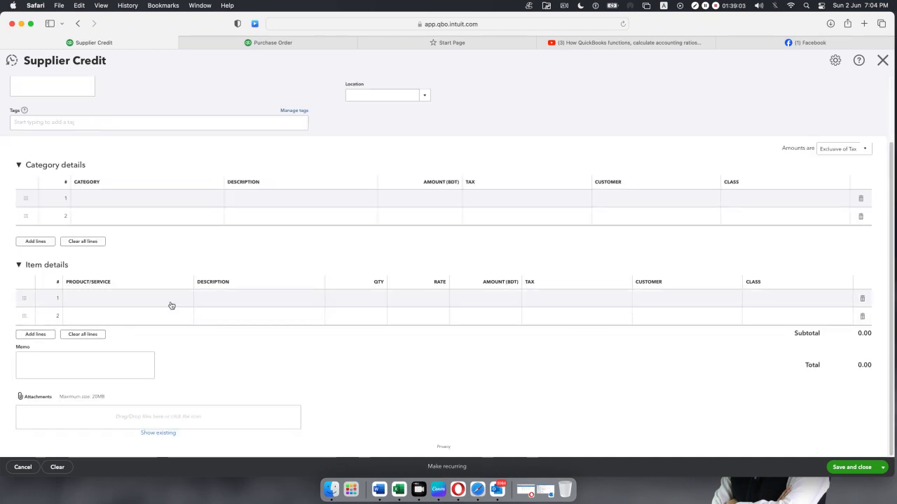
{"action": "left_click", "coordinate": [171, 305]}
{"action": "left_click", "coordinate": [183, 316]}
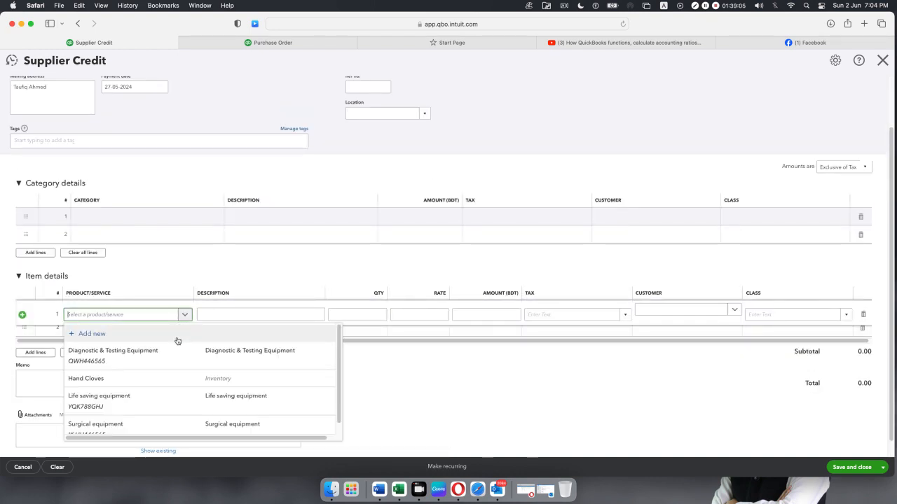
{"action": "scroll", "coordinate": [178, 343], "scroll_direction": "down", "scroll_amount": 1}
{"action": "left_click", "coordinate": [181, 393]}
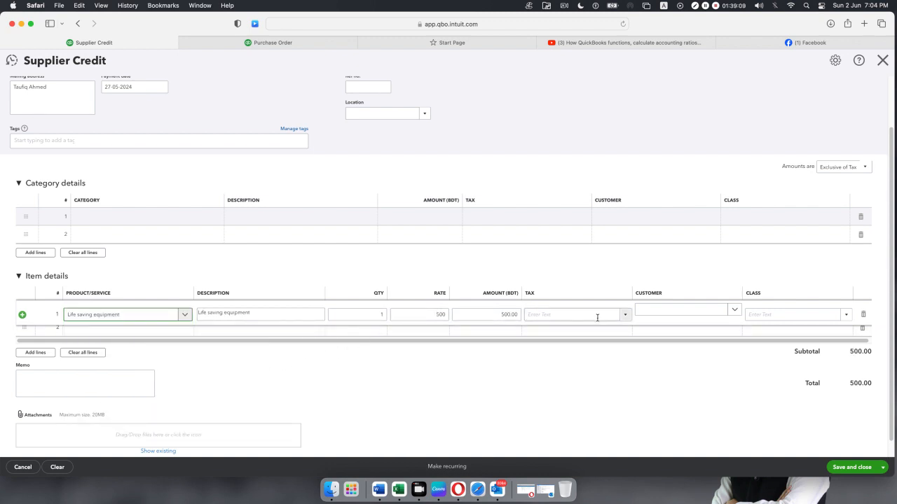
{"action": "left_click", "coordinate": [624, 315]}
{"action": "left_click", "coordinate": [593, 344]}
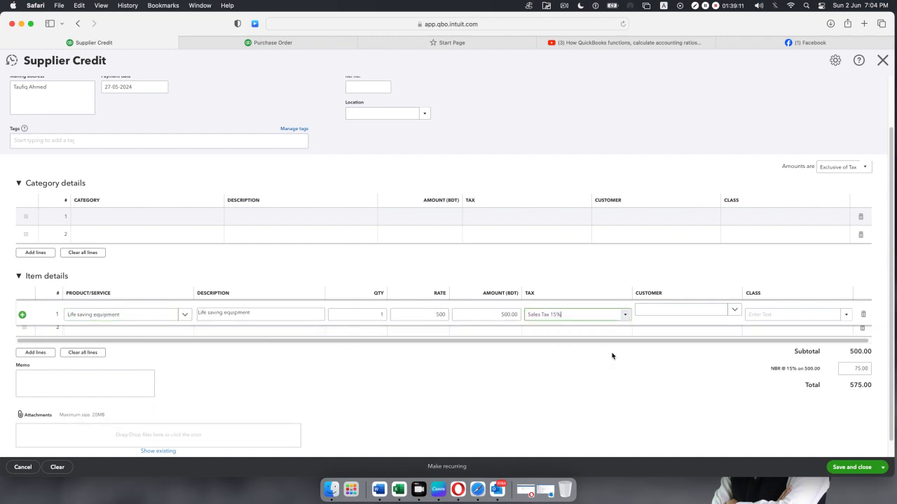
{"action": "left_click", "coordinate": [851, 467]}
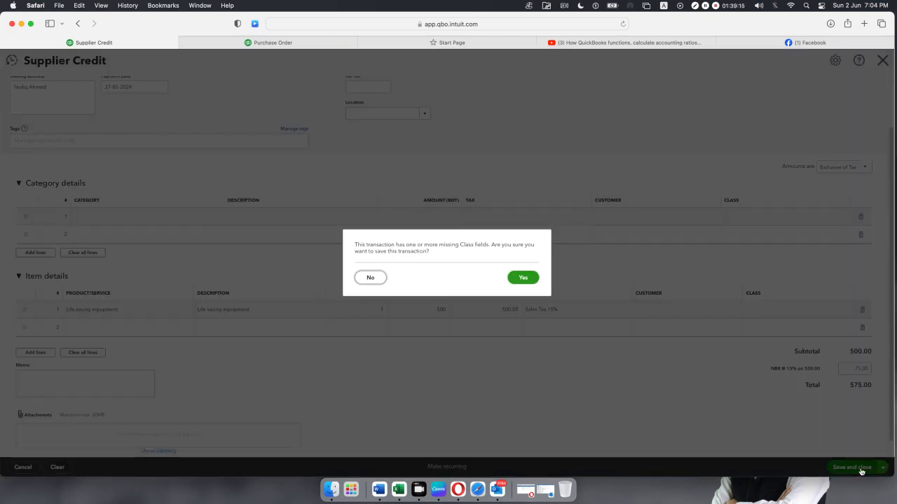
{"action": "left_click", "coordinate": [526, 279]}
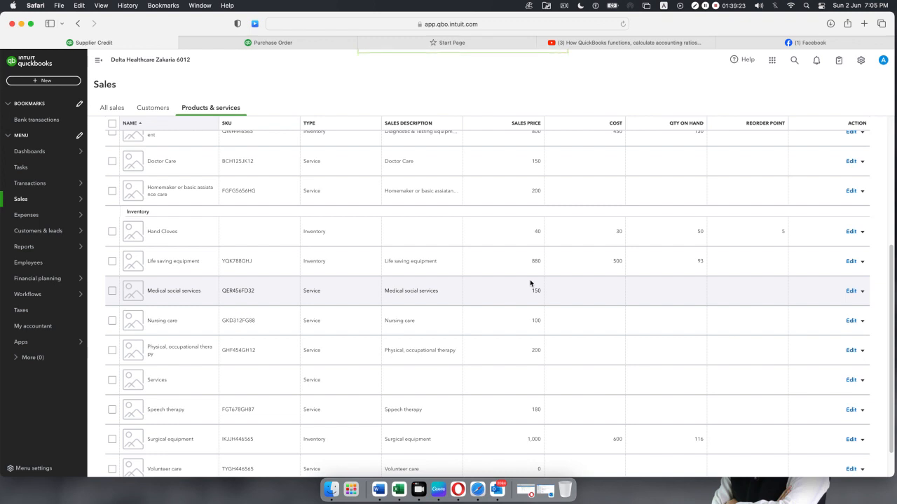
Scroll the Products and Services list back up and open the + New transaction menu.
{"action": "scroll", "coordinate": [542, 255], "scroll_direction": "down", "scroll_amount": 1}
{"action": "scroll", "coordinate": [542, 254], "scroll_direction": "down", "scroll_amount": 1}
{"action": "scroll", "coordinate": [544, 253], "scroll_direction": "up", "scroll_amount": 5}
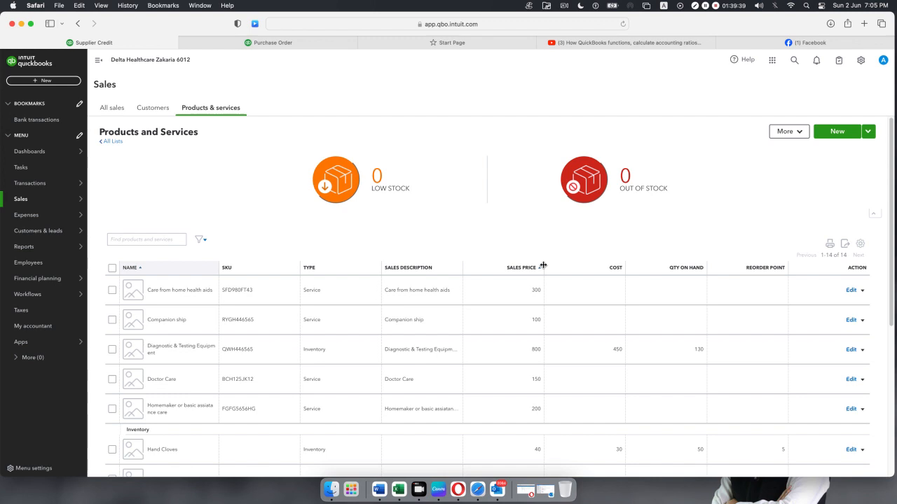
{"action": "left_click", "coordinate": [41, 82]}
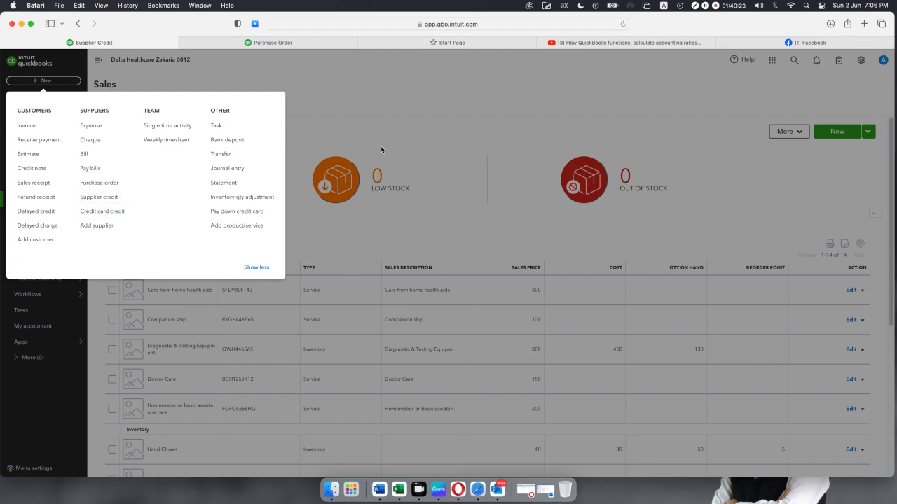
Dismiss the + New menu on Products and Services, then minimize the browser.
{"action": "left_click", "coordinate": [384, 115]}
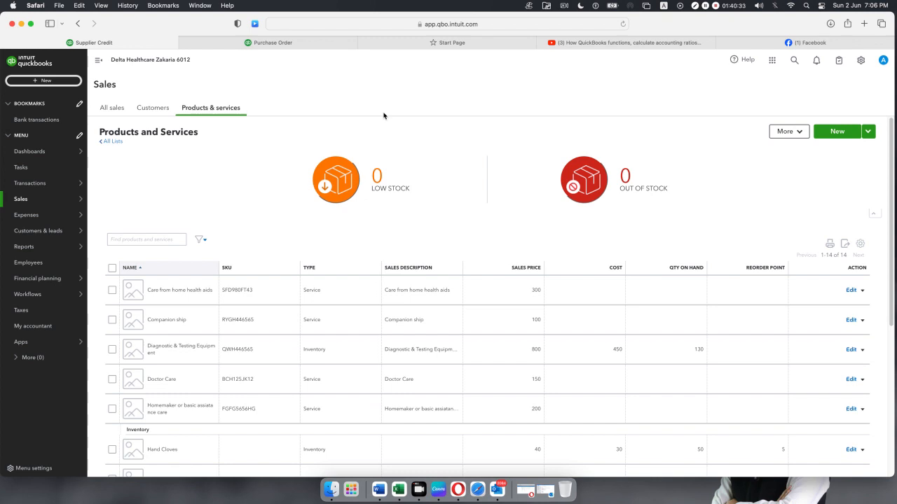
{"action": "left_click", "coordinate": [21, 23]}
Close the Supplier-list workbook unsaved, select Customer Invoice.xlsx in Class 03 QB's Assignment Doc, then restore the browser.
{"action": "left_click", "coordinate": [79, 19]}
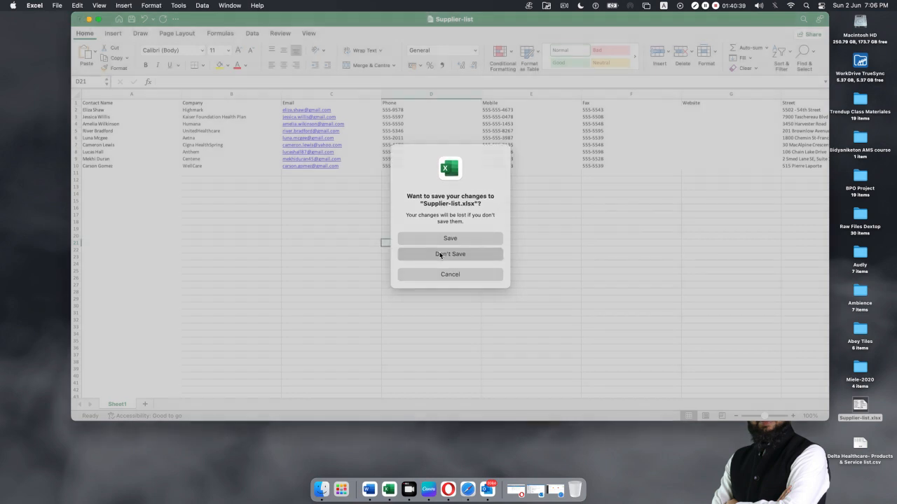
{"action": "left_click", "coordinate": [440, 255]}
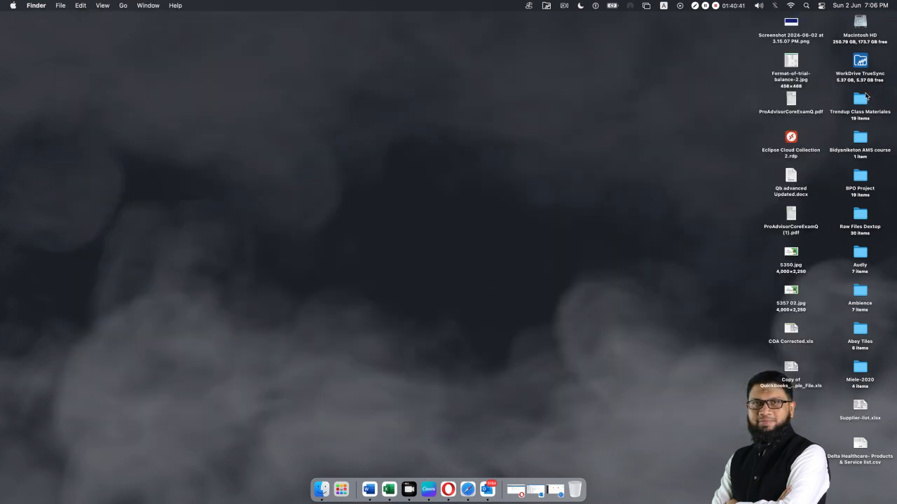
{"action": "double_click", "coordinate": [861, 98]}
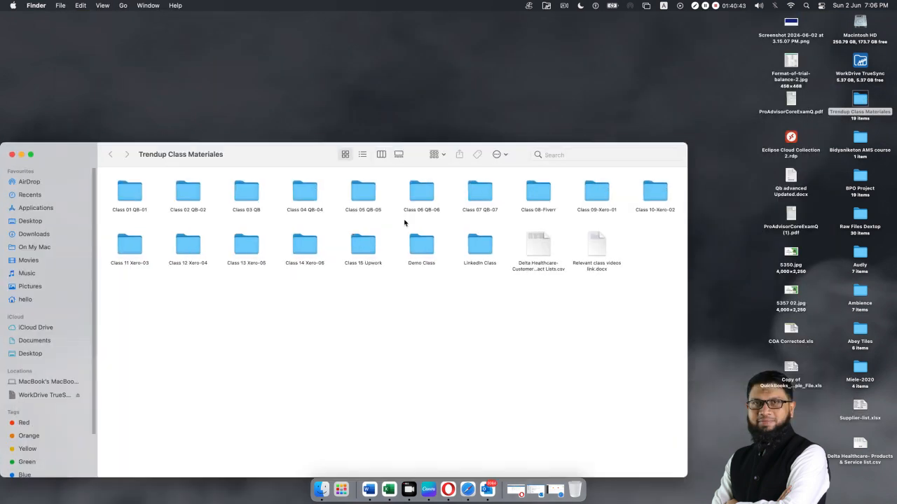
{"action": "double_click", "coordinate": [250, 196]}
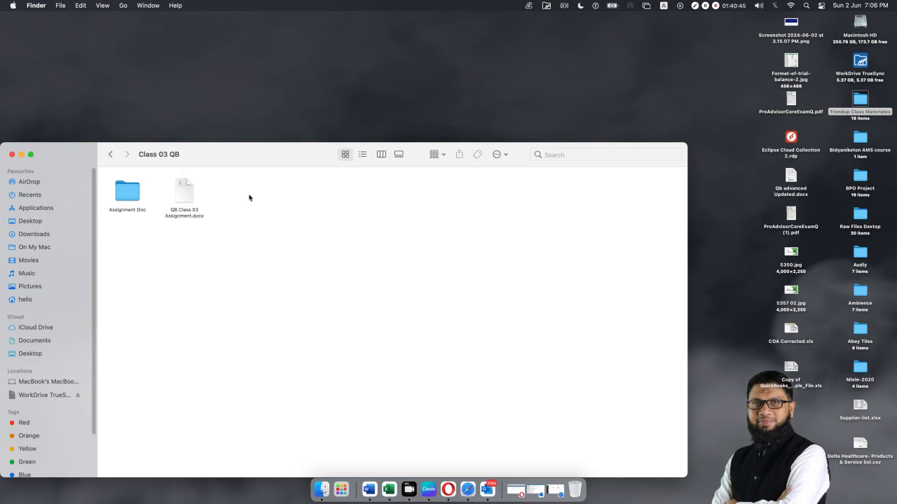
{"action": "double_click", "coordinate": [132, 201]}
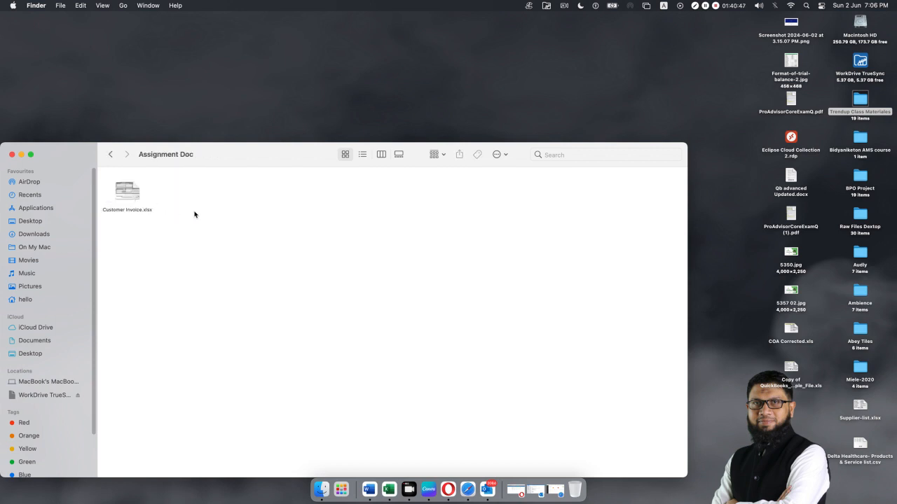
{"action": "left_click", "coordinate": [126, 198]}
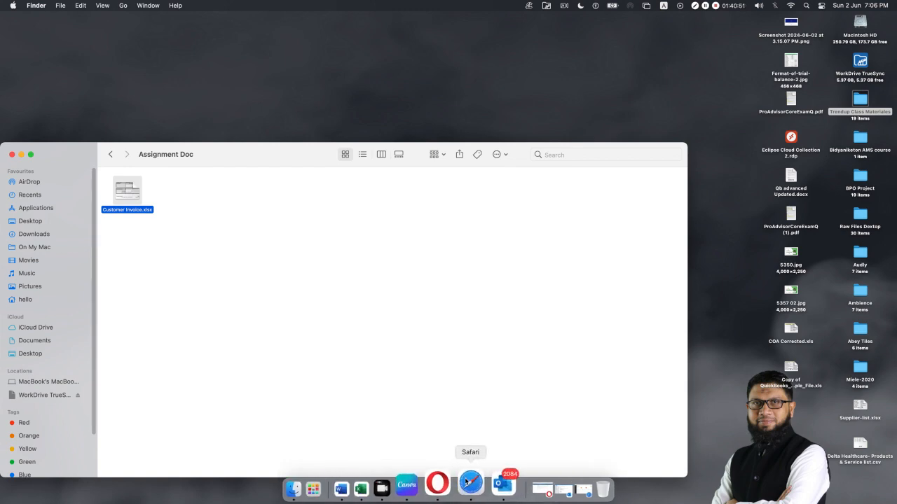
{"action": "left_click", "coordinate": [490, 485]}
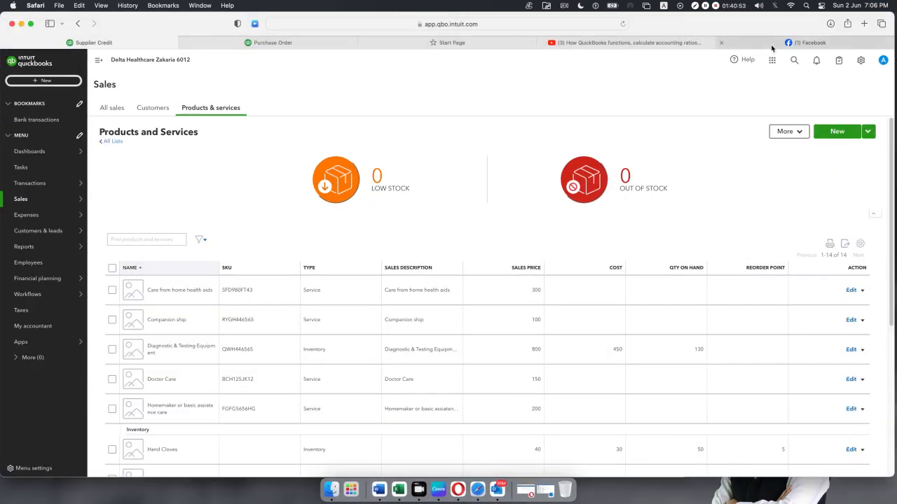
Paste and send Customer Invoice.xlsx in the Facebook Messenger chat.
{"action": "left_click", "coordinate": [806, 43]}
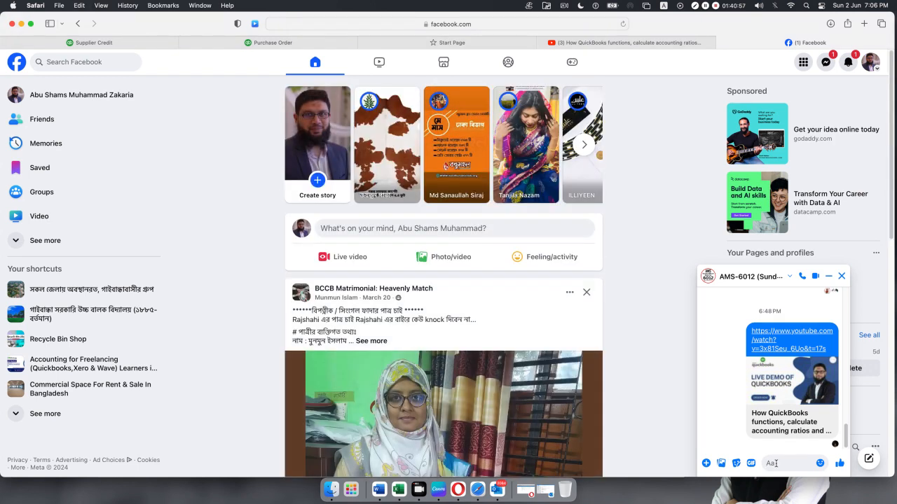
{"action": "key", "text": "super+v"}
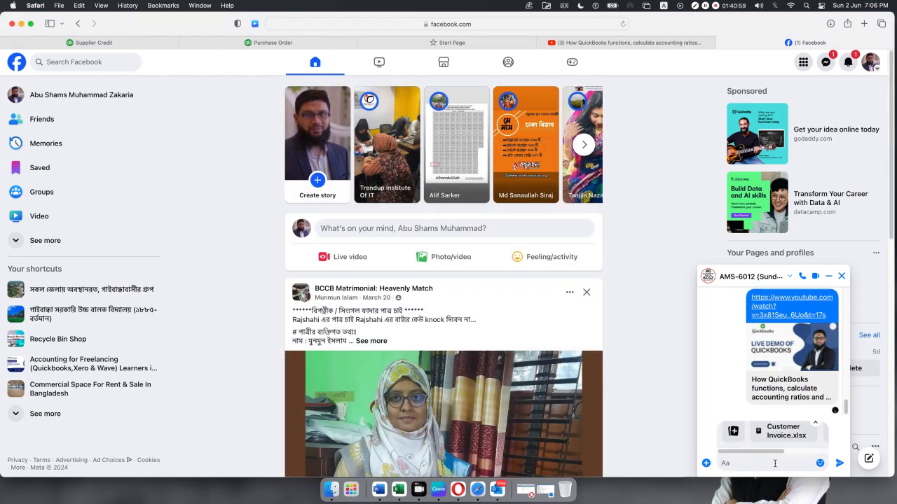
{"action": "left_click", "coordinate": [839, 463]}
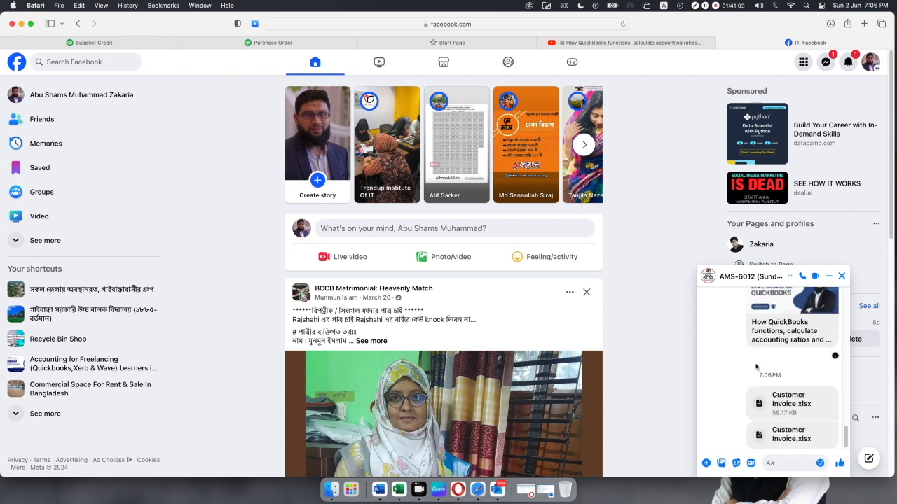
Minimize the browser and go back in Finder to the Trendup Class Materiales folder.
{"action": "left_click", "coordinate": [21, 23]}
{"action": "left_click", "coordinate": [110, 154]}
{"action": "left_click", "coordinate": [110, 154]}
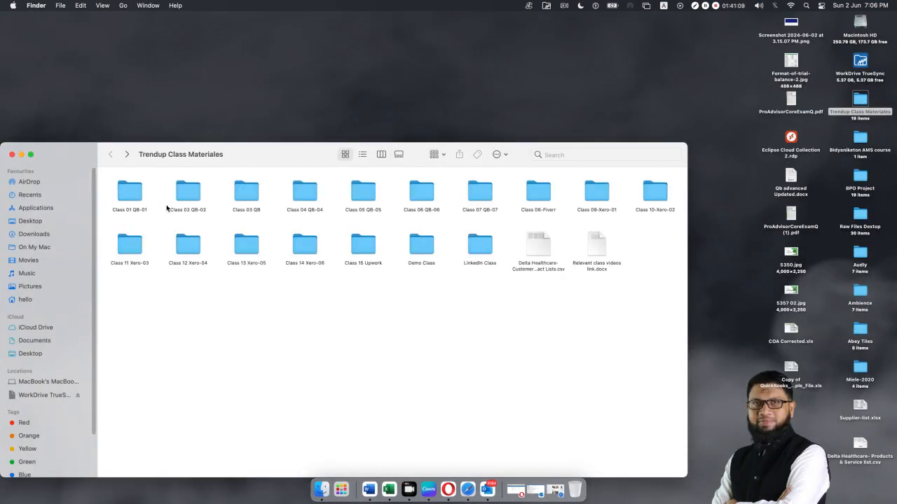
Select Supplier-Bill-Assignment.xlsx in Class 04 QB-04, then return to the Messenger message box.
{"action": "double_click", "coordinate": [298, 196]}
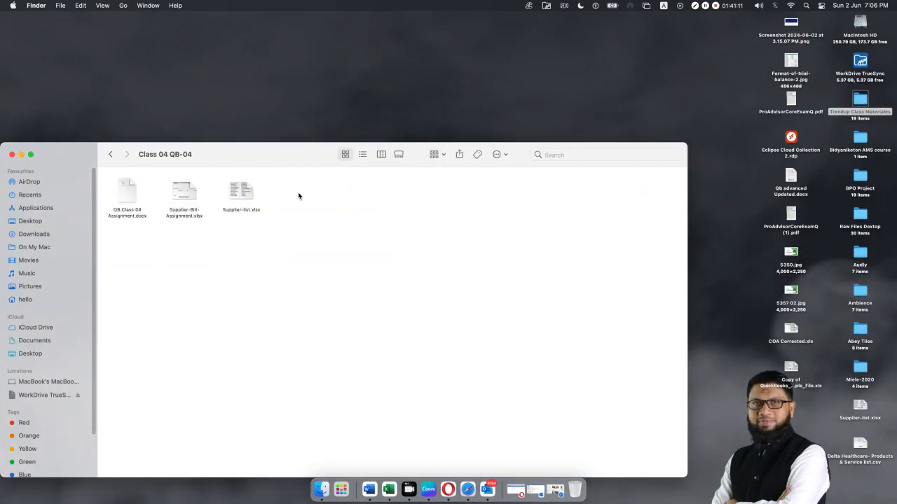
{"action": "left_click", "coordinate": [249, 194]}
{"action": "left_click", "coordinate": [182, 196]}
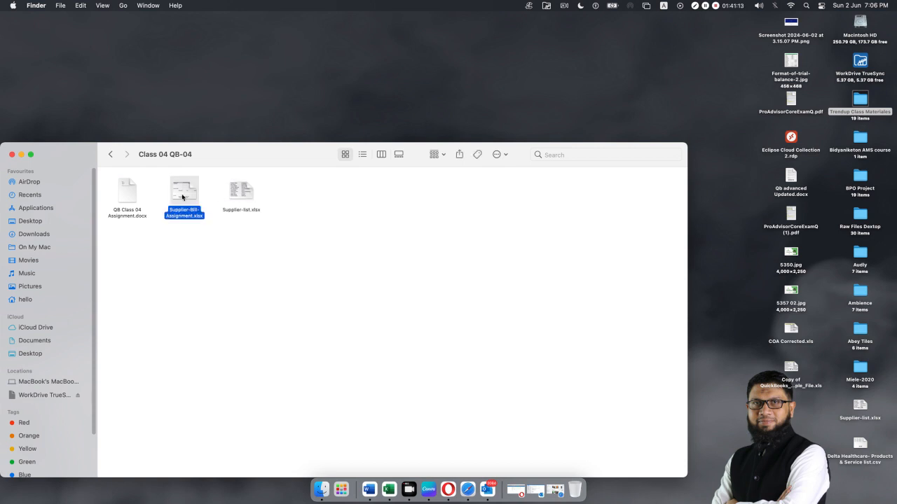
{"action": "left_click", "coordinate": [21, 155]}
{"action": "left_click", "coordinate": [547, 492]}
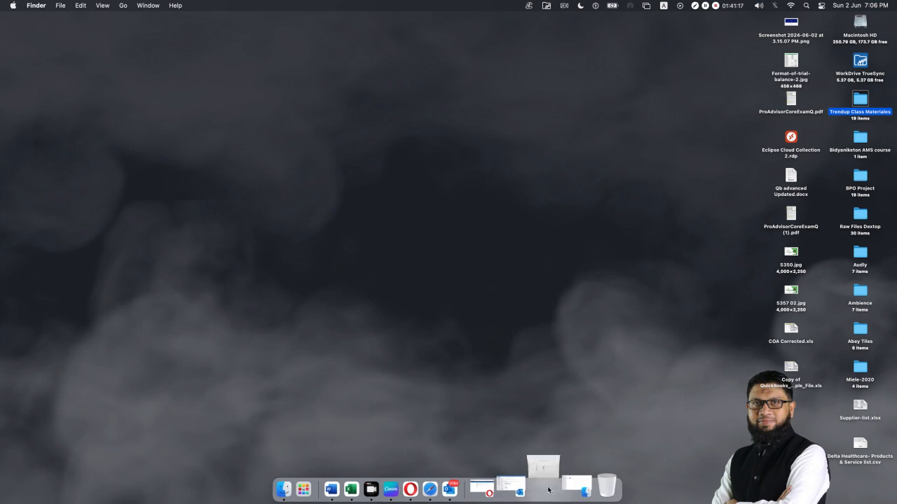
{"action": "left_click", "coordinate": [763, 464]}
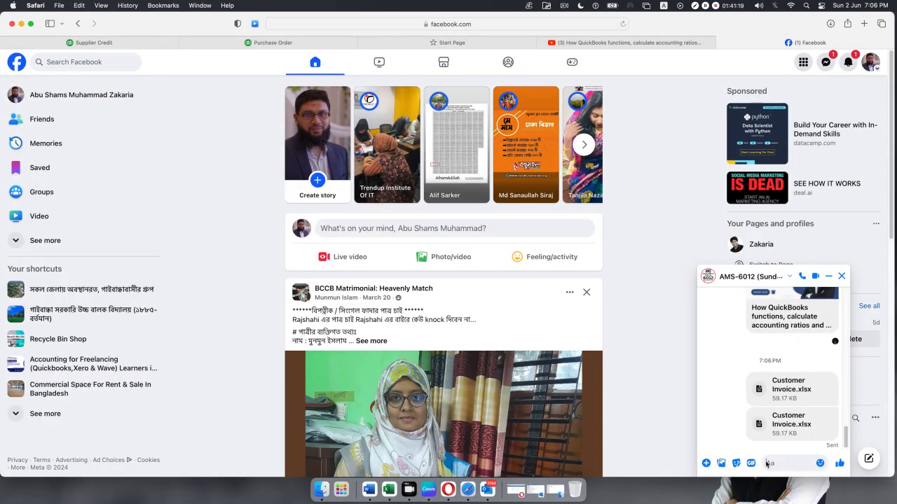
Paste and send Supplier-Bill-Assignment.xlsx in Messenger, then minimize the browser.
{"action": "key", "text": "super+v"}
{"action": "left_click", "coordinate": [839, 463]}
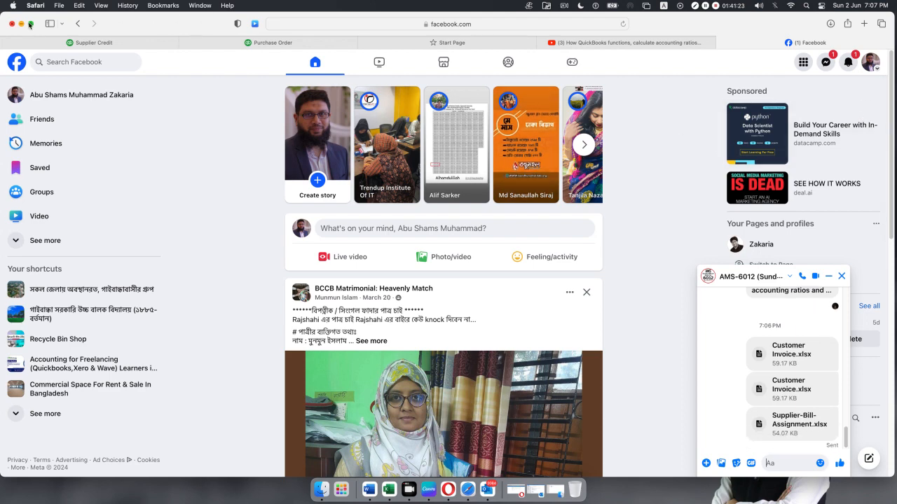
{"action": "left_click", "coordinate": [21, 25]}
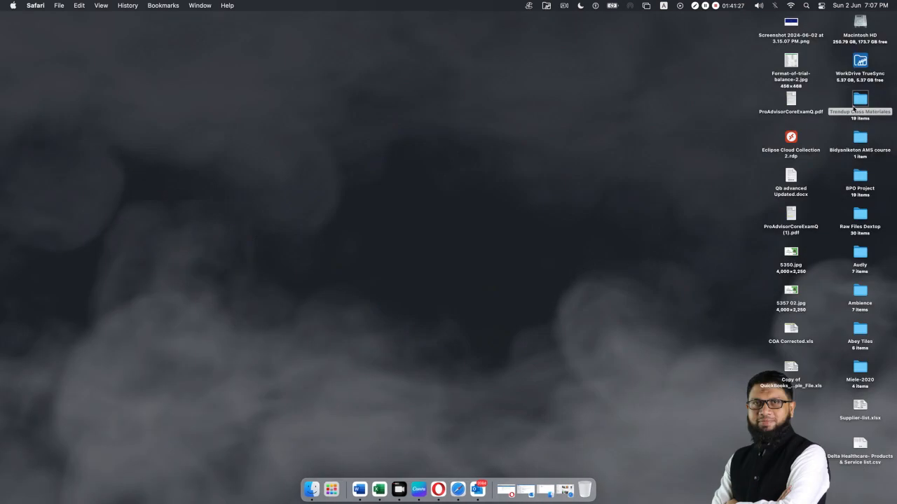
Go from Class 04 QB-04 to Class 03 QB > Assignment Doc and open Customer Invoice.xlsx.
{"action": "left_click", "coordinate": [545, 489]}
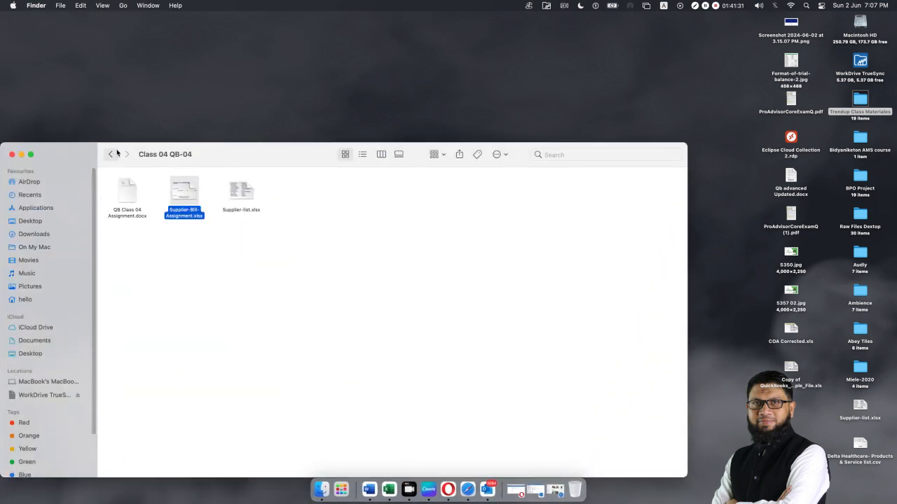
{"action": "left_click", "coordinate": [109, 155]}
{"action": "left_click", "coordinate": [247, 200]}
{"action": "double_click", "coordinate": [247, 200]}
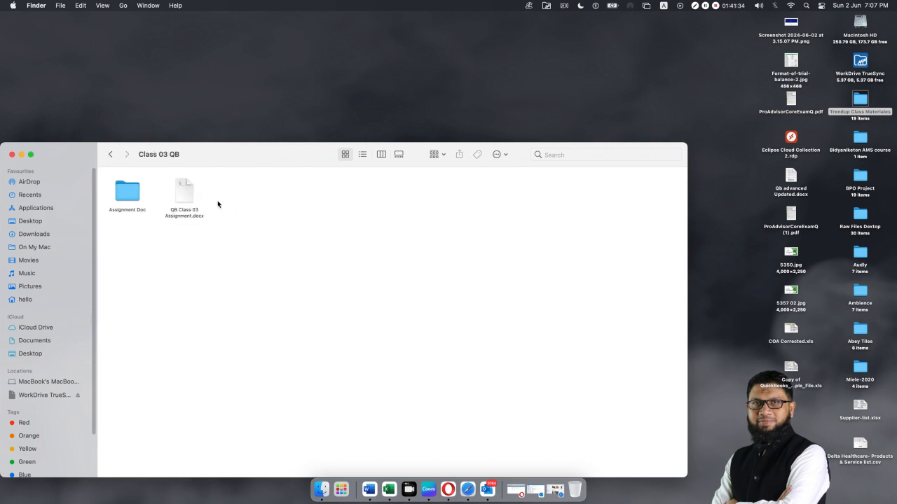
{"action": "double_click", "coordinate": [120, 191]}
{"action": "double_click", "coordinate": [130, 193]}
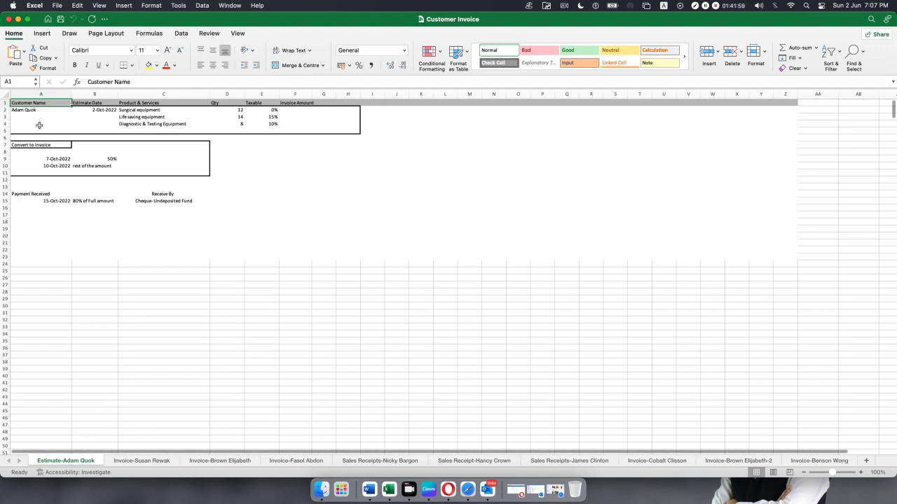
{"action": "left_click", "coordinate": [110, 110]}
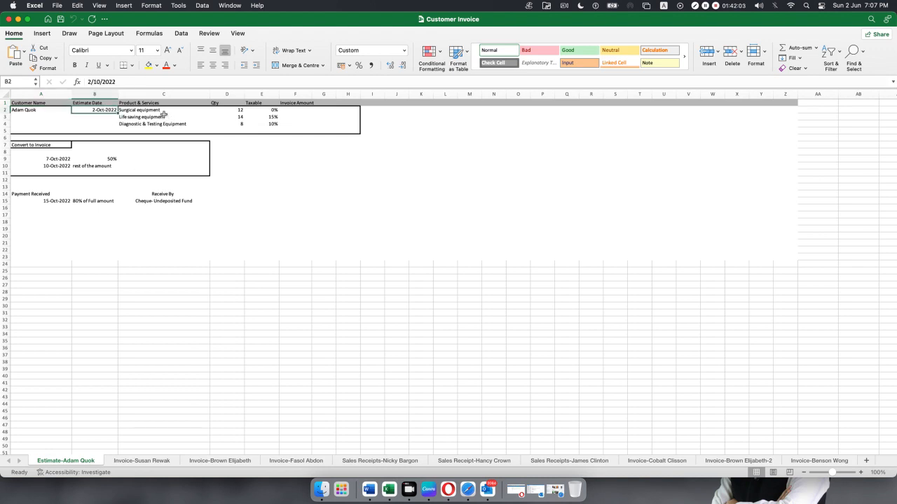
{"action": "left_click_drag", "start_coordinate": [164, 110], "coordinate": [163, 123]}
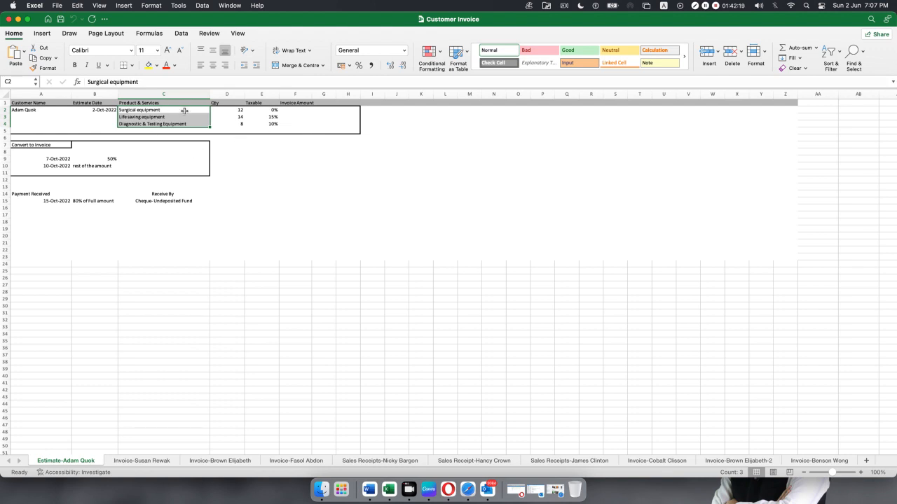
{"action": "left_click", "coordinate": [145, 110]}
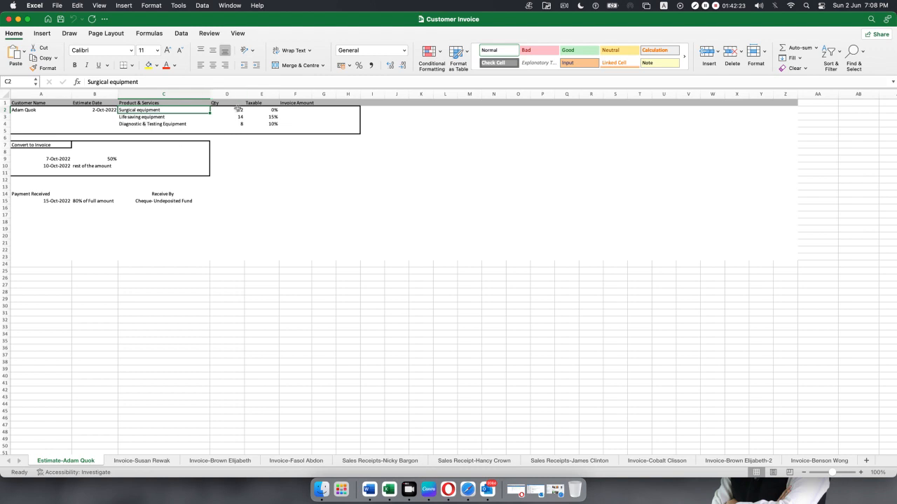
{"action": "left_click_drag", "start_coordinate": [270, 110], "coordinate": [270, 125]}
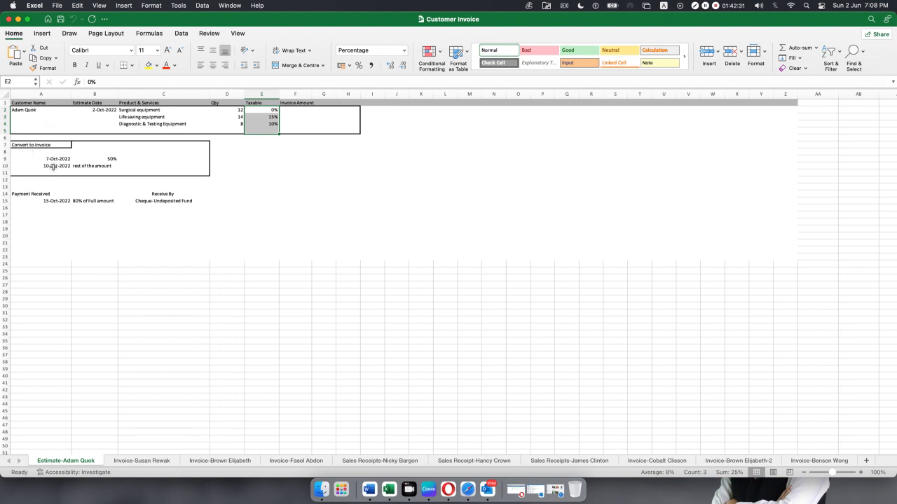
{"action": "left_click", "coordinate": [54, 159]}
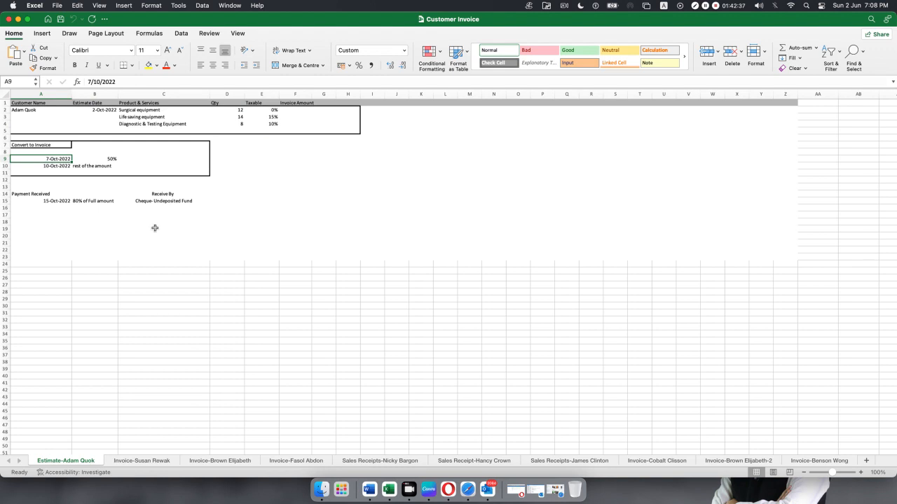
{"action": "left_click", "coordinate": [104, 159]}
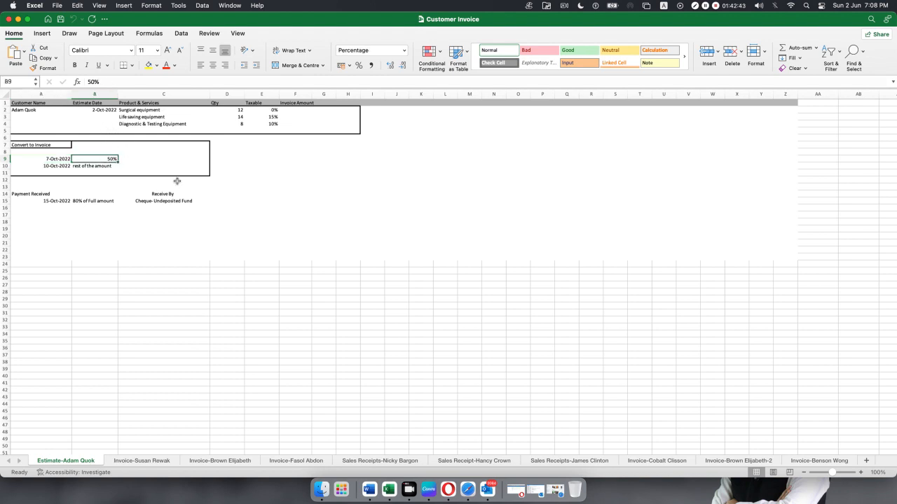
{"action": "left_click", "coordinate": [55, 168]}
Review the payment notes, 15-Oct-2022 date and 80% note, then move to the next customer's invoice sheet.
{"action": "left_click", "coordinate": [98, 167]}
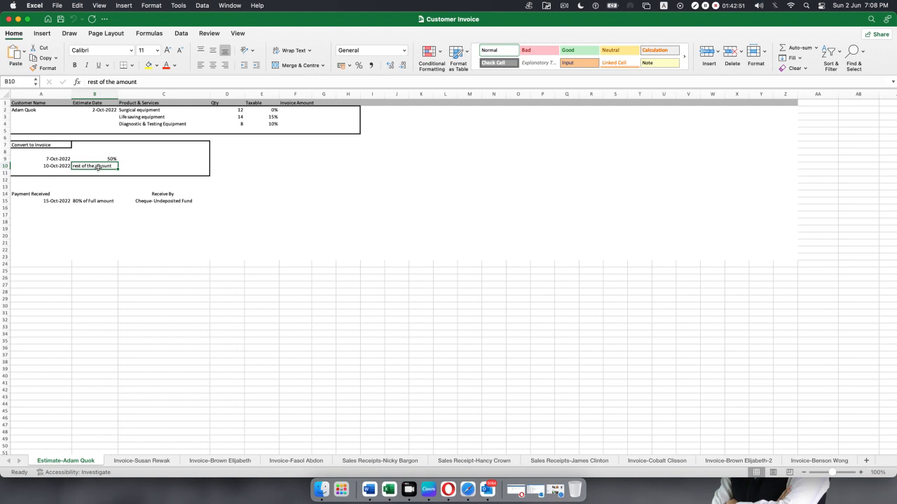
{"action": "left_click", "coordinate": [56, 203]}
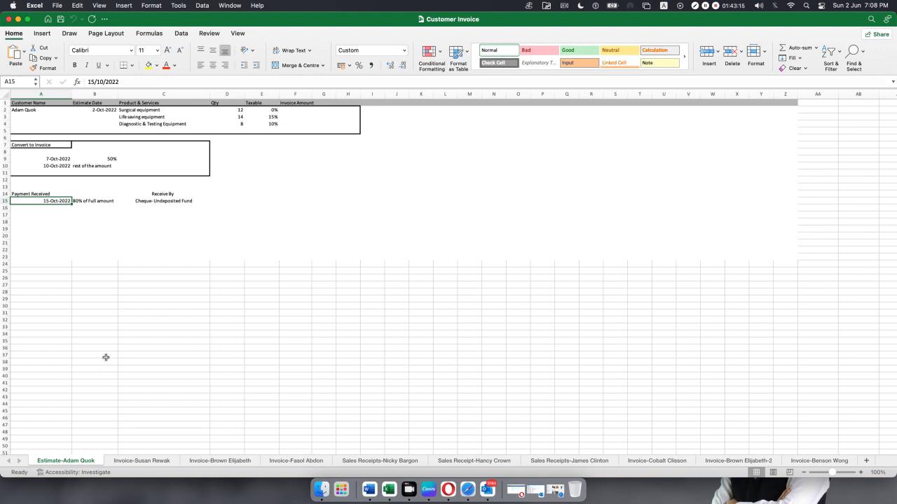
{"action": "left_click", "coordinate": [82, 201]}
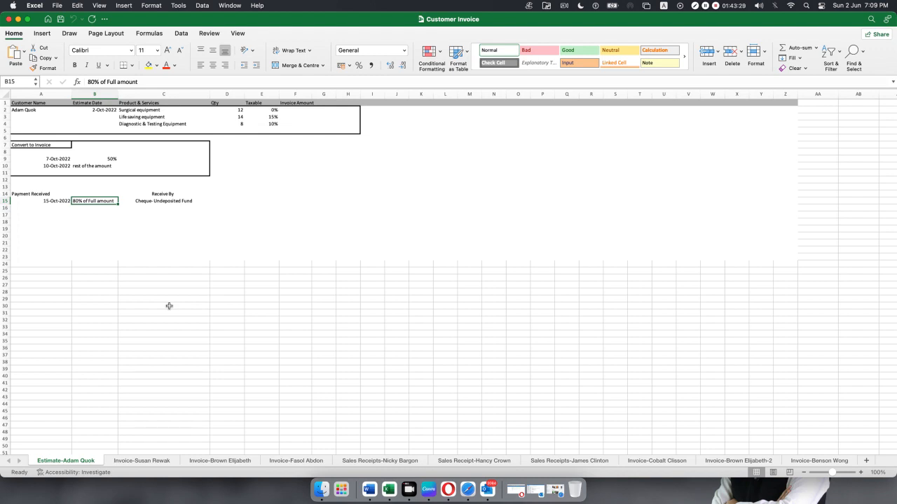
{"action": "left_click", "coordinate": [221, 464]}
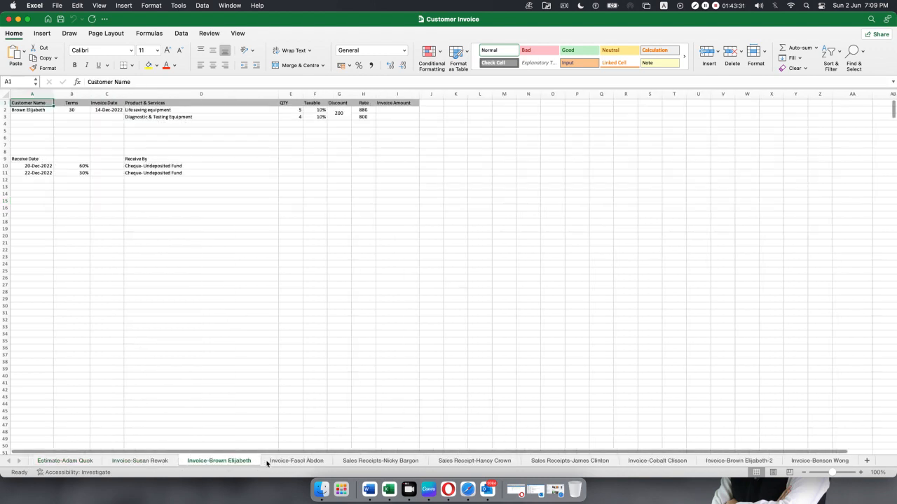
Review another customer's invoice sheet and its Cheque- Undeposited Fund entry, then return to Facebook.
{"action": "left_click", "coordinate": [138, 462]}
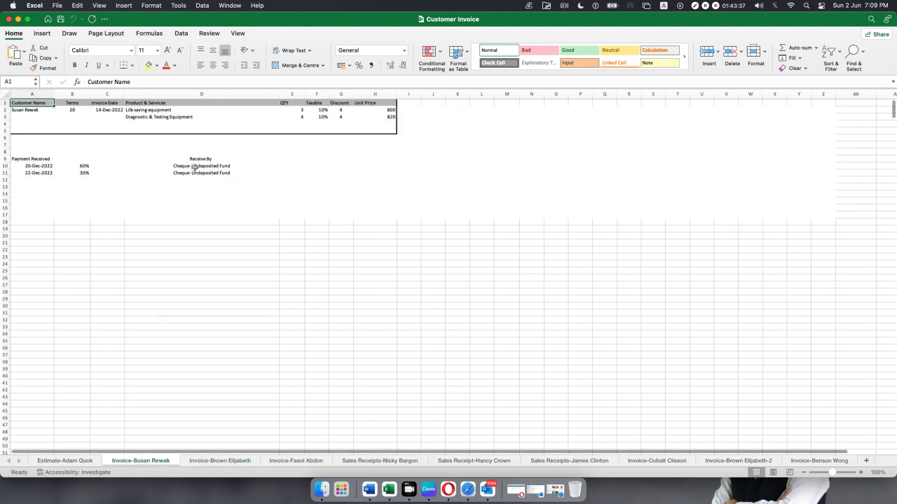
{"action": "scroll", "coordinate": [177, 315], "scroll_direction": "down", "scroll_amount": 2}
{"action": "scroll", "coordinate": [177, 315], "scroll_direction": "up", "scroll_amount": 2}
{"action": "scroll", "coordinate": [171, 301], "scroll_direction": "down", "scroll_amount": 1}
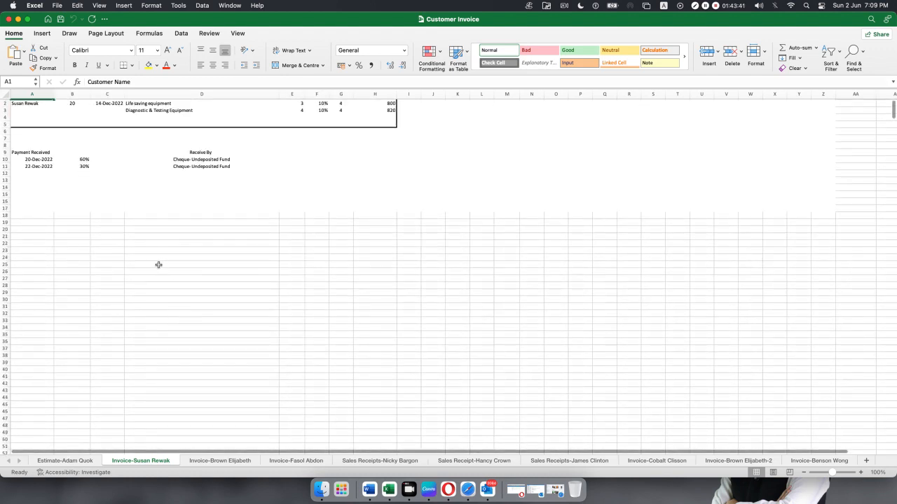
{"action": "left_click", "coordinate": [205, 161]}
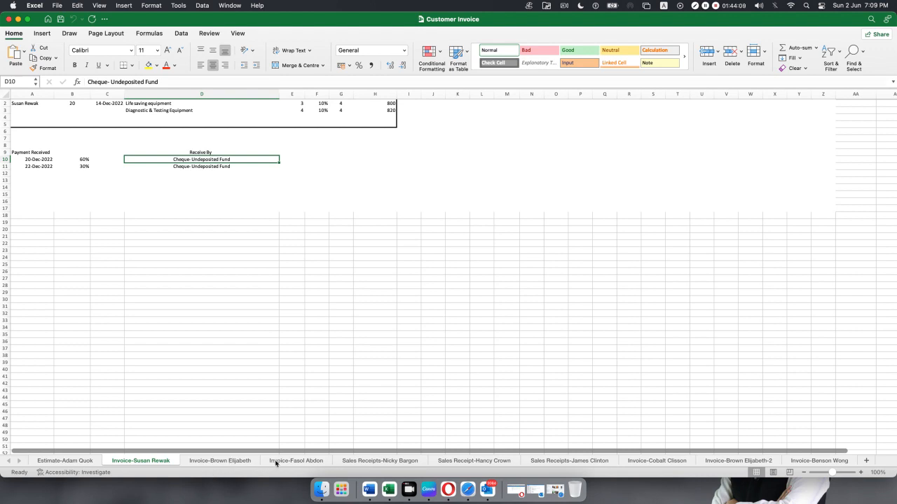
{"action": "left_click", "coordinate": [461, 483]}
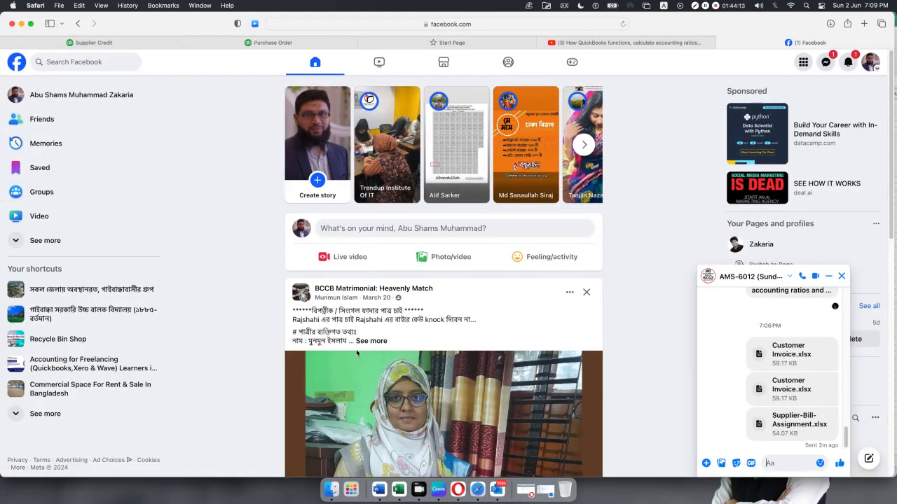
Open Sales > All sales in QuickBooks and show Refund 1005's summary (1,012.00 by cheque).
{"action": "left_click", "coordinate": [119, 43]}
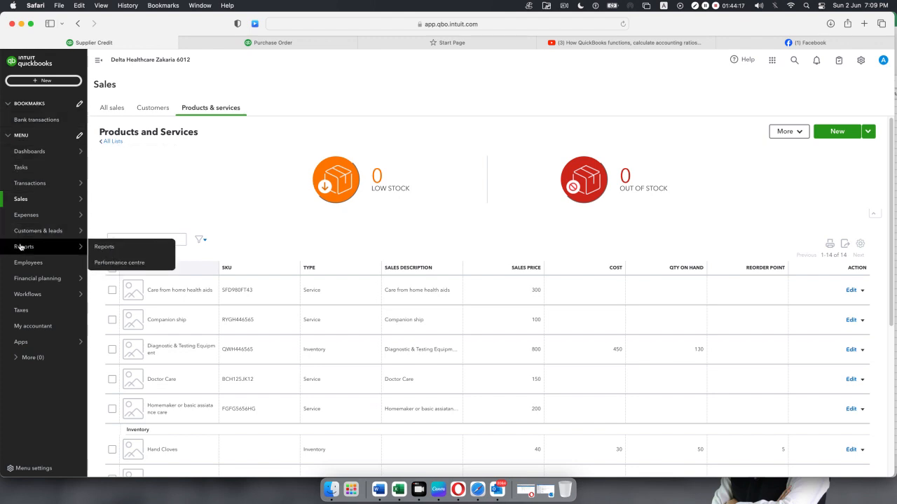
{"action": "mouse_move", "coordinate": [22, 235]}
{"action": "mouse_move", "coordinate": [26, 204]}
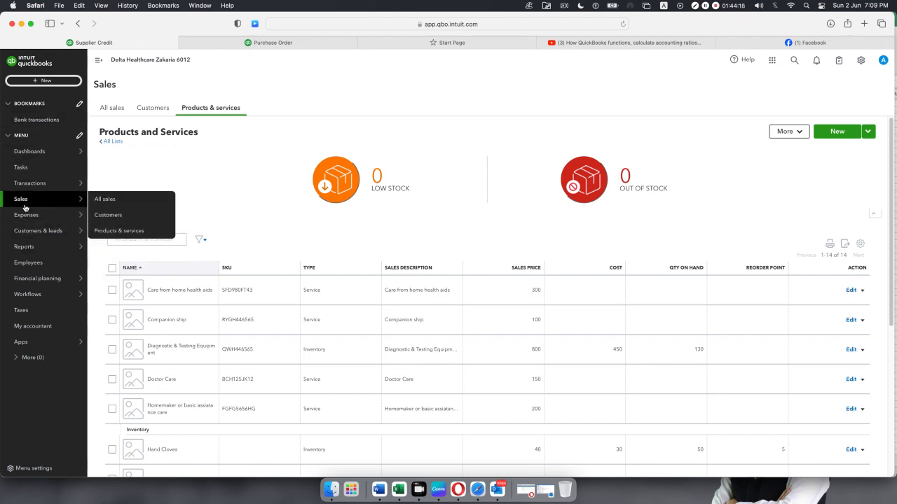
{"action": "left_click", "coordinate": [123, 206]}
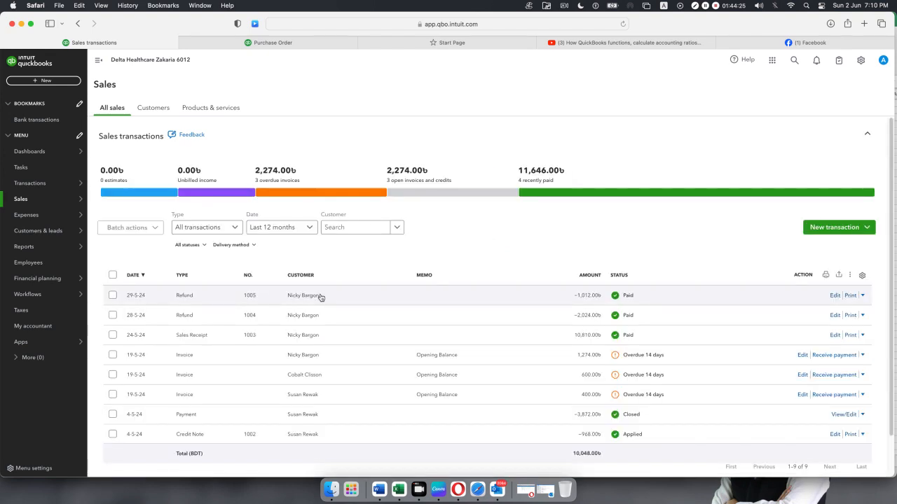
{"action": "left_click", "coordinate": [320, 297]}
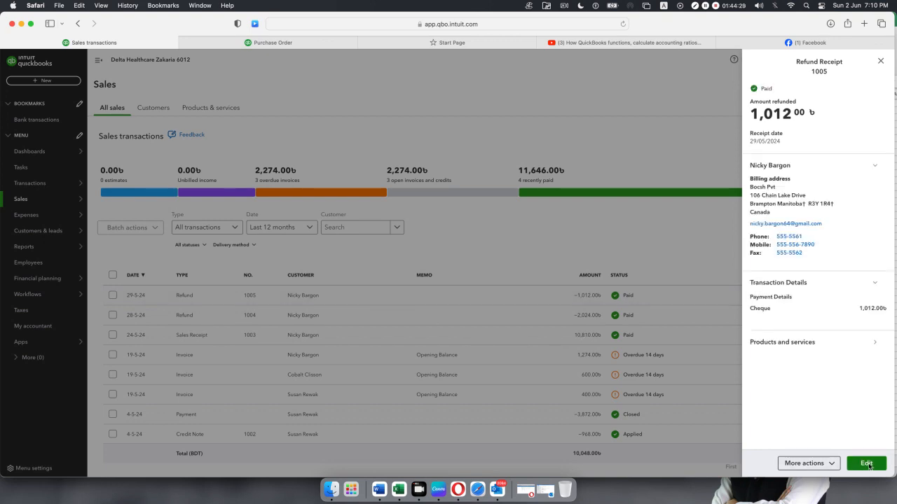
Open Refund Receipt 1005 in full and preview it via More > Print or Preview.
{"action": "left_click", "coordinate": [397, 363]}
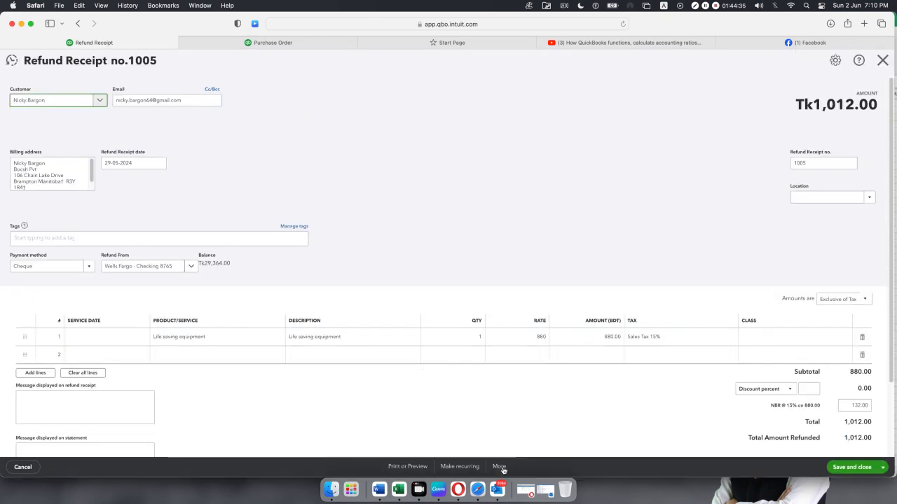
{"action": "left_click", "coordinate": [500, 467]}
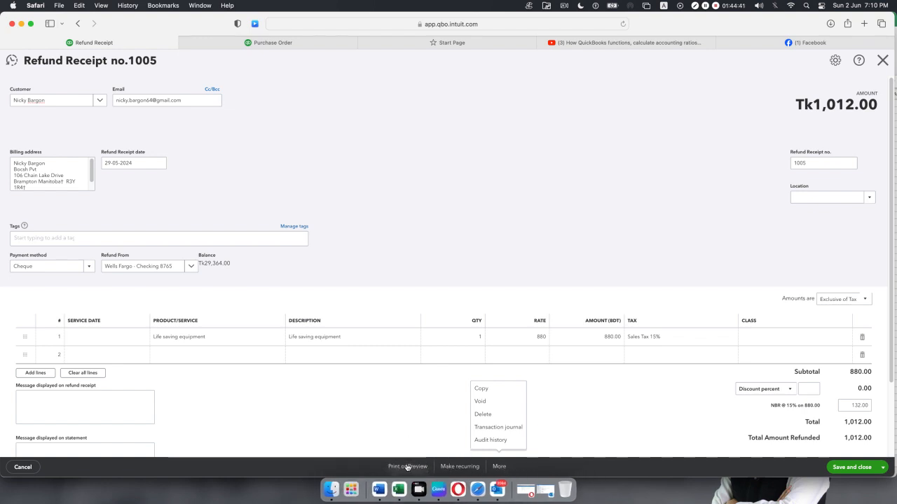
{"action": "left_click", "coordinate": [407, 466]}
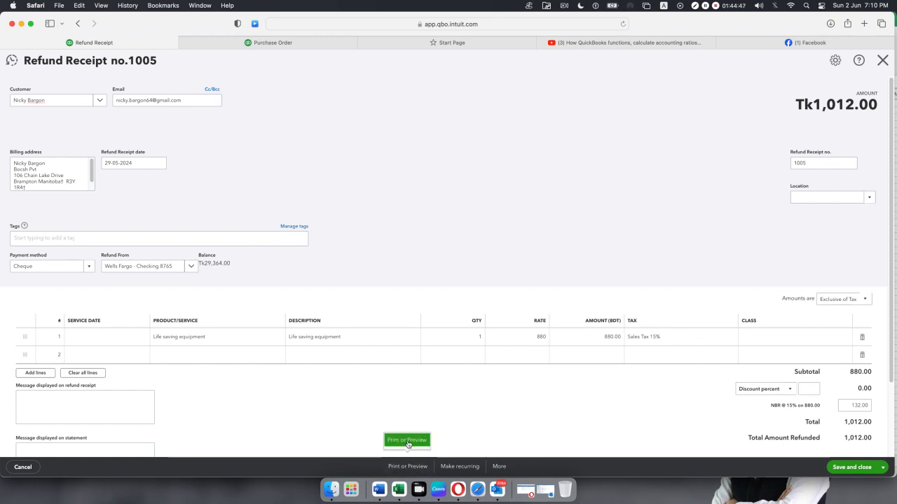
{"action": "left_click", "coordinate": [407, 441]}
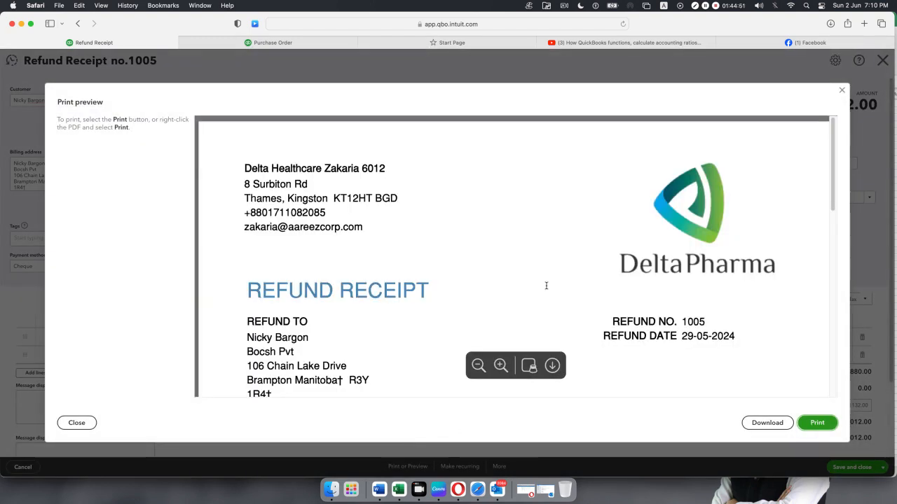
Look over the Refund Receipt 1005 print preview (Tk1,012.00 refunded), then close it.
{"action": "scroll", "coordinate": [525, 286], "scroll_direction": "down", "scroll_amount": 10}
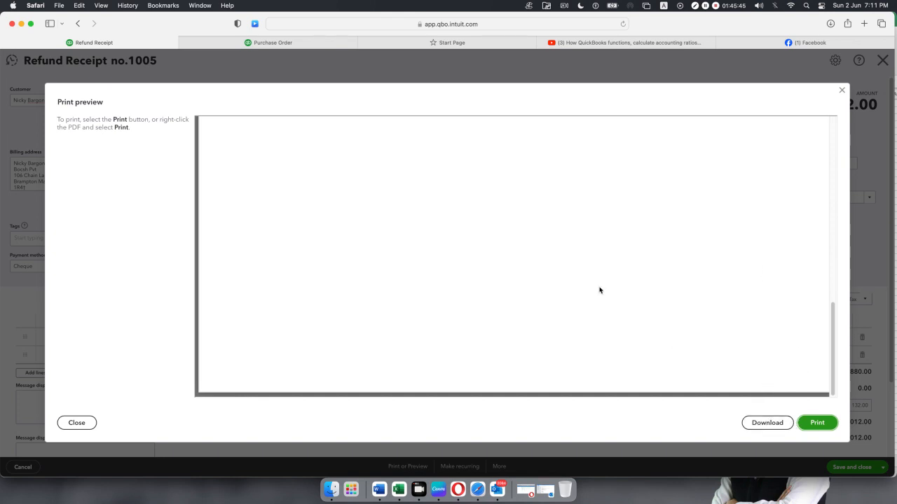
{"action": "left_click", "coordinate": [843, 91]}
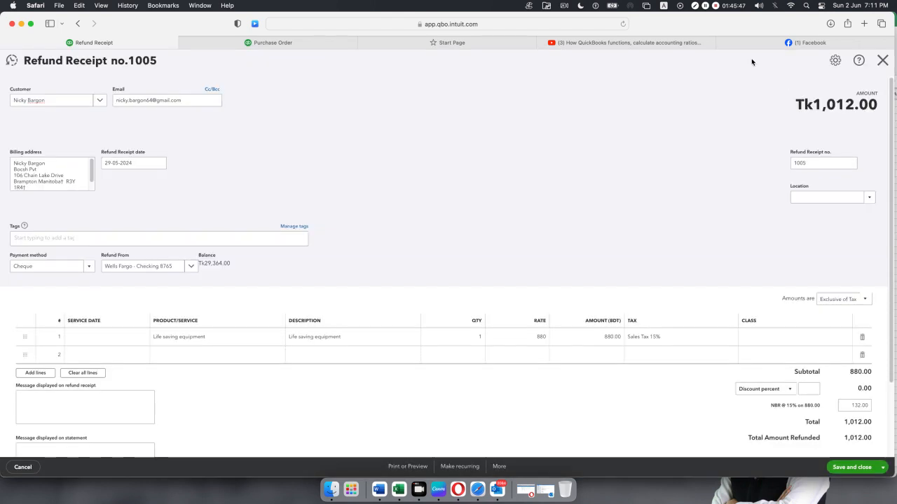